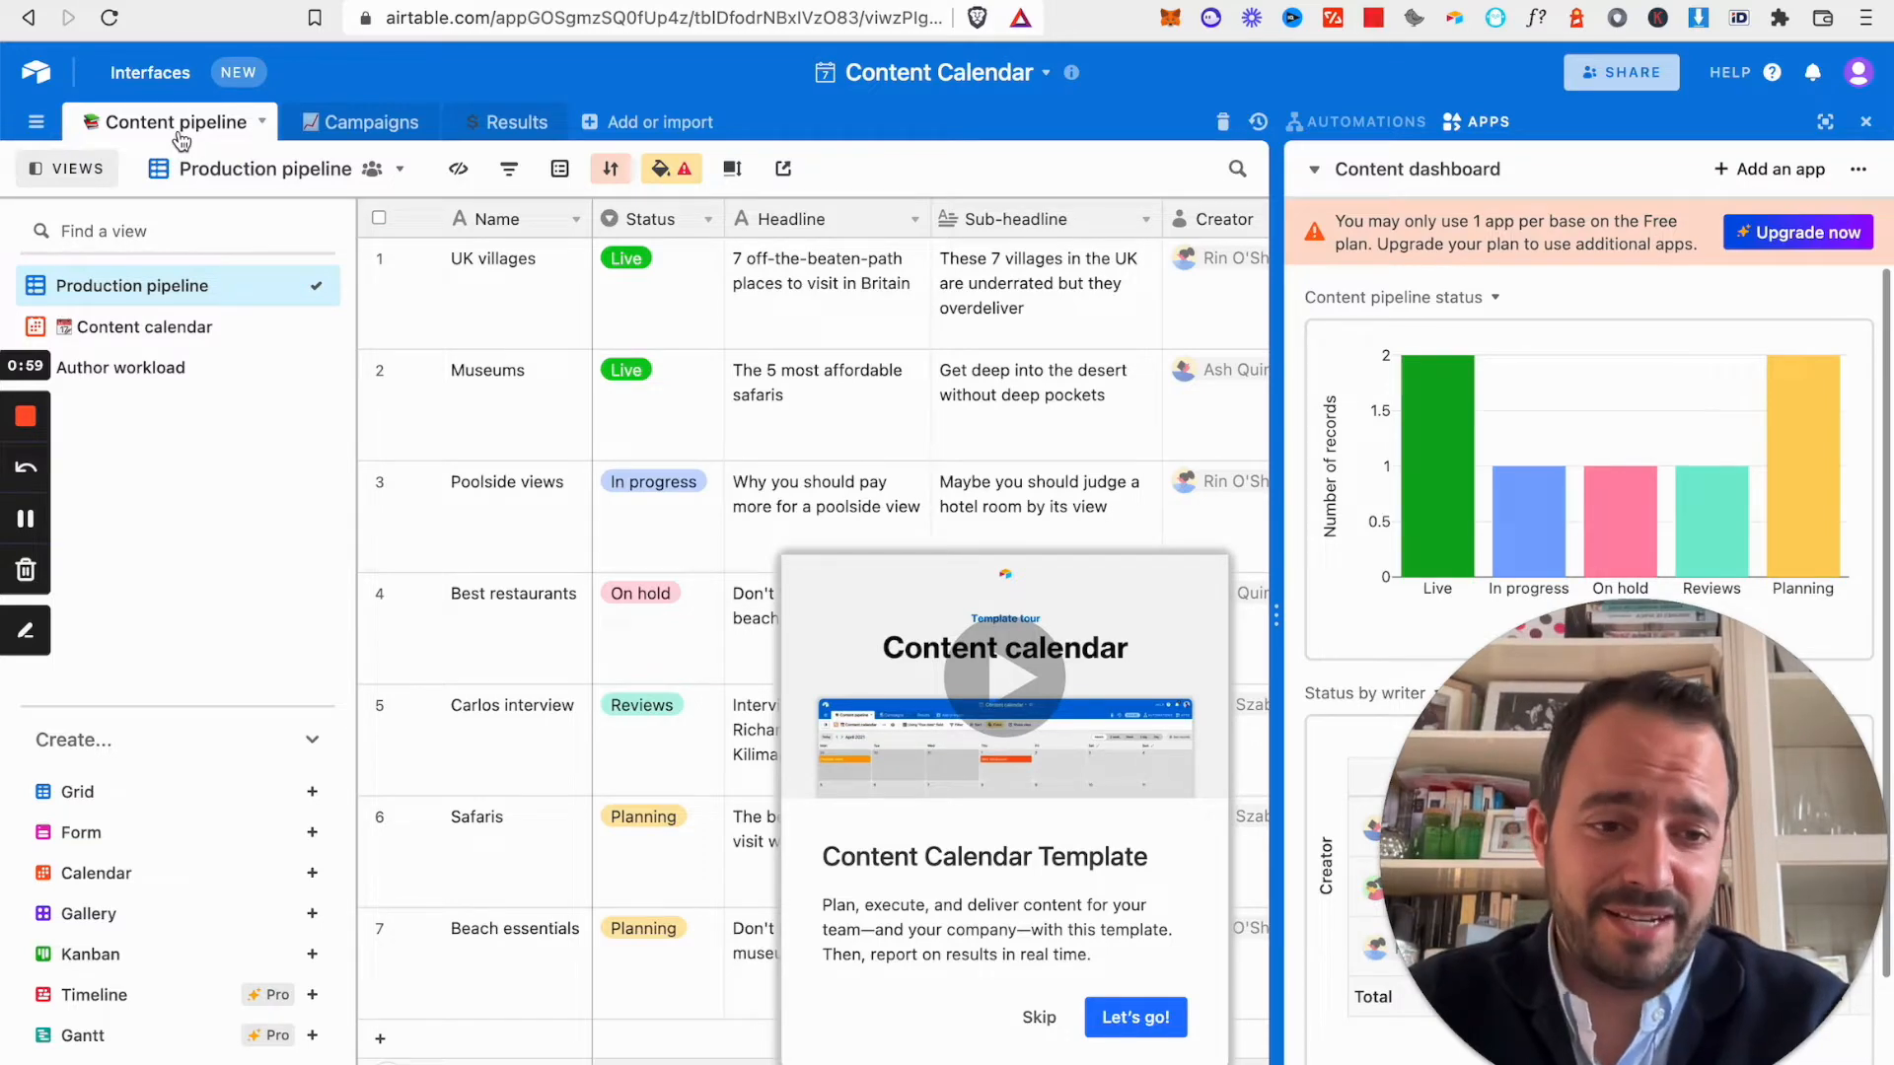
Go back to the home page, reopen the Content Calendar base, and close its apps dashboard.
left_click(39, 71)
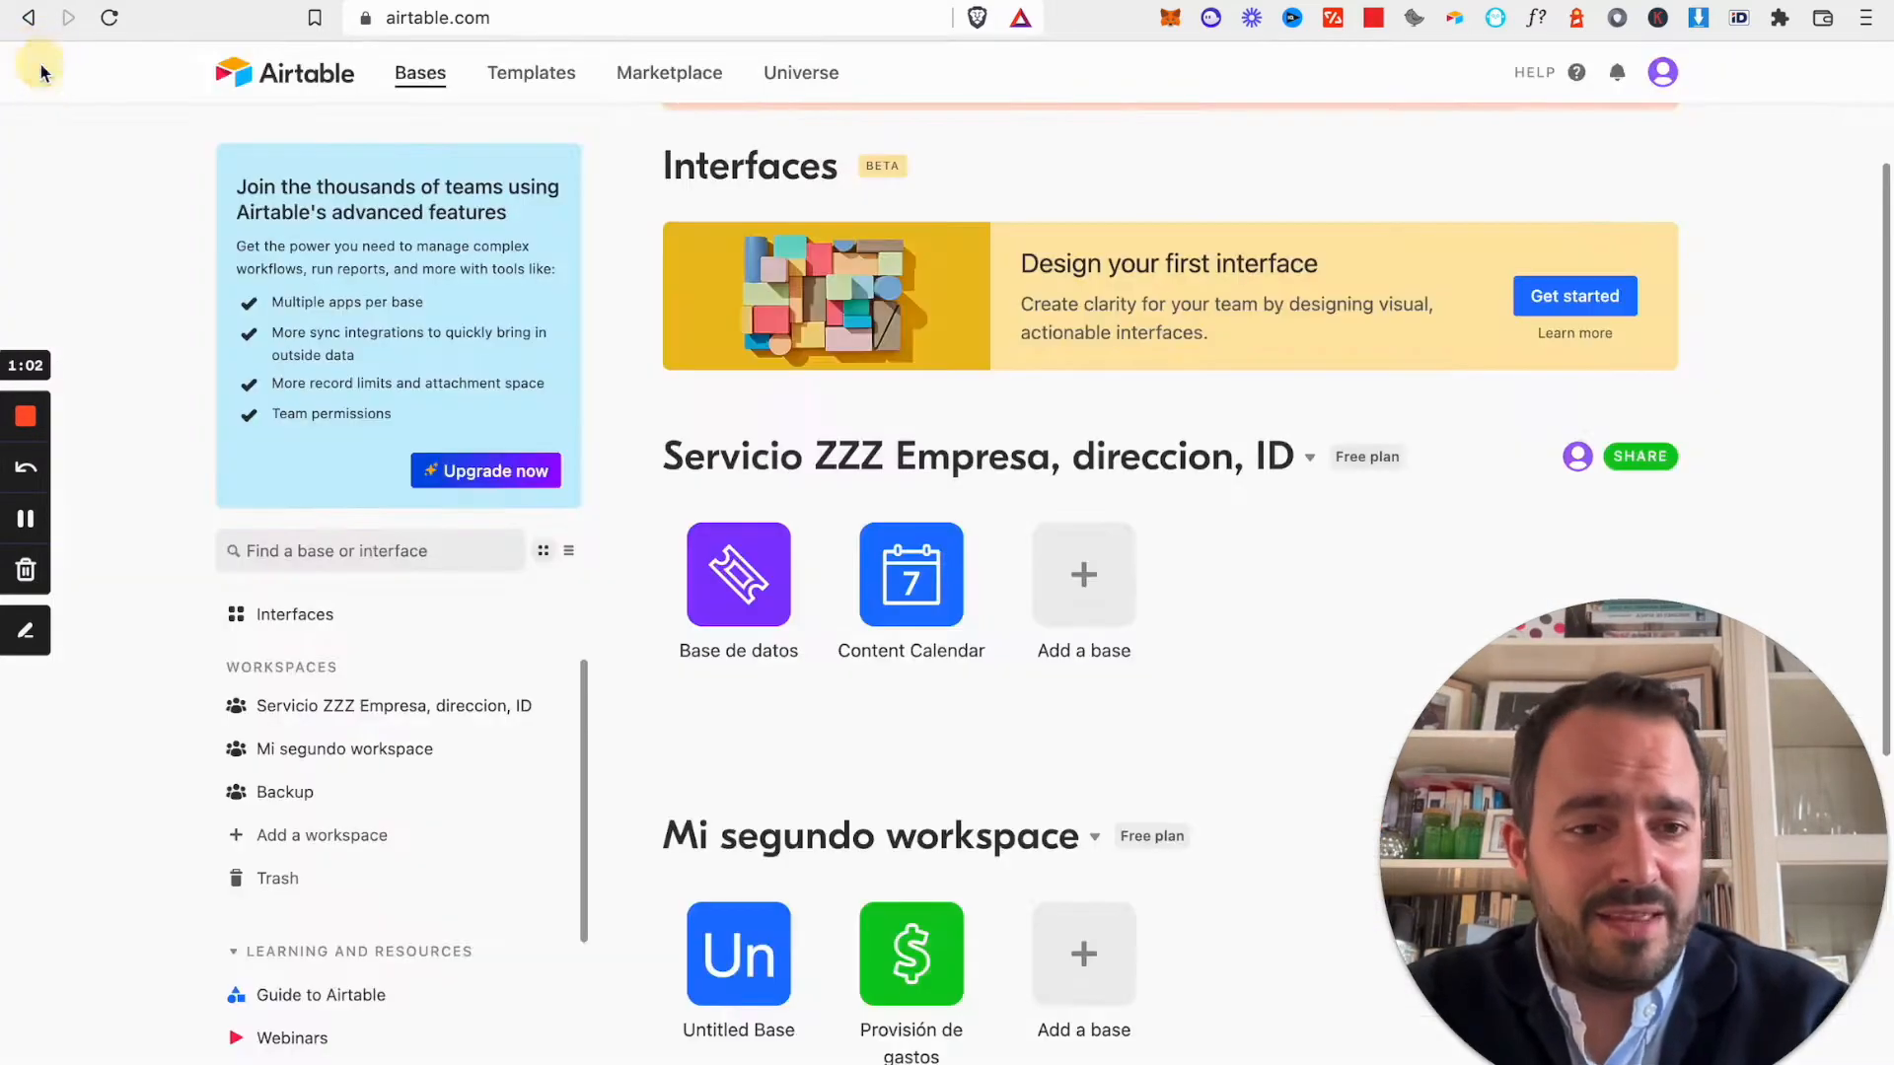
left_click(936, 562)
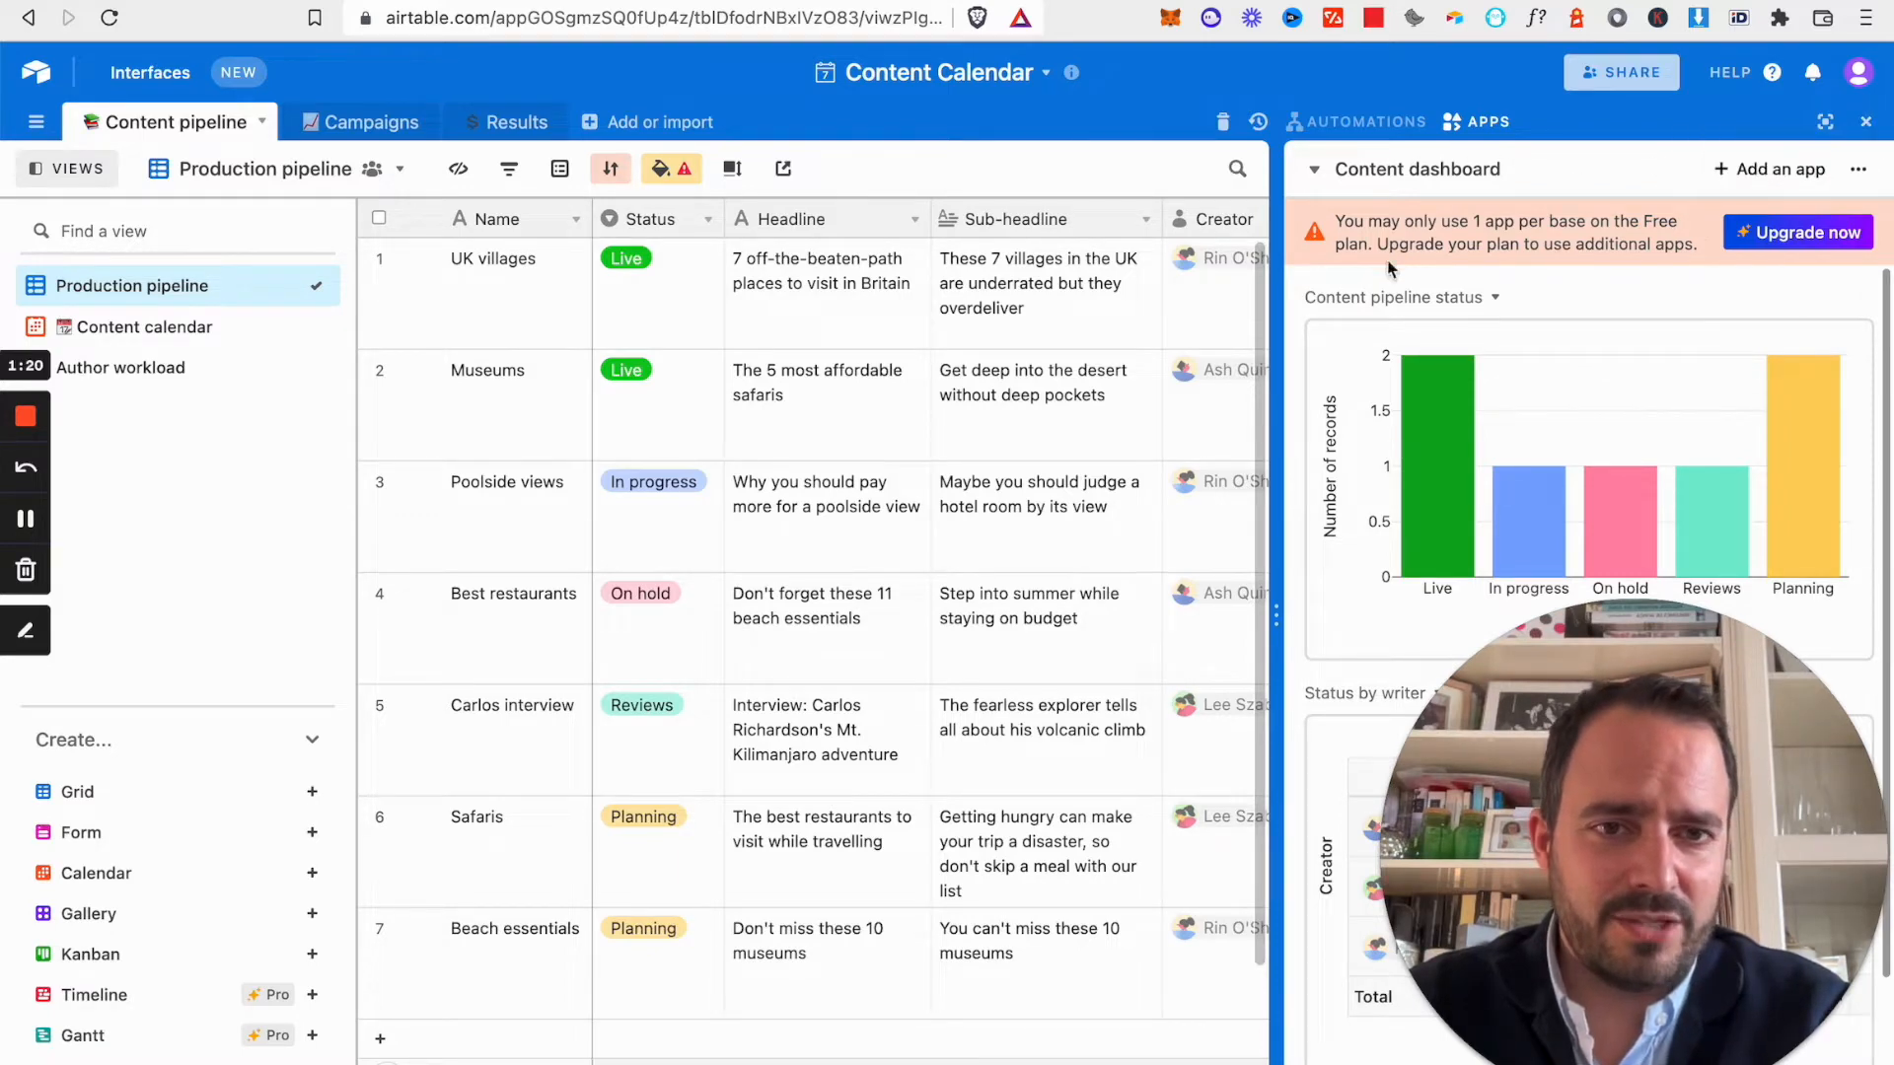
left_click(1868, 124)
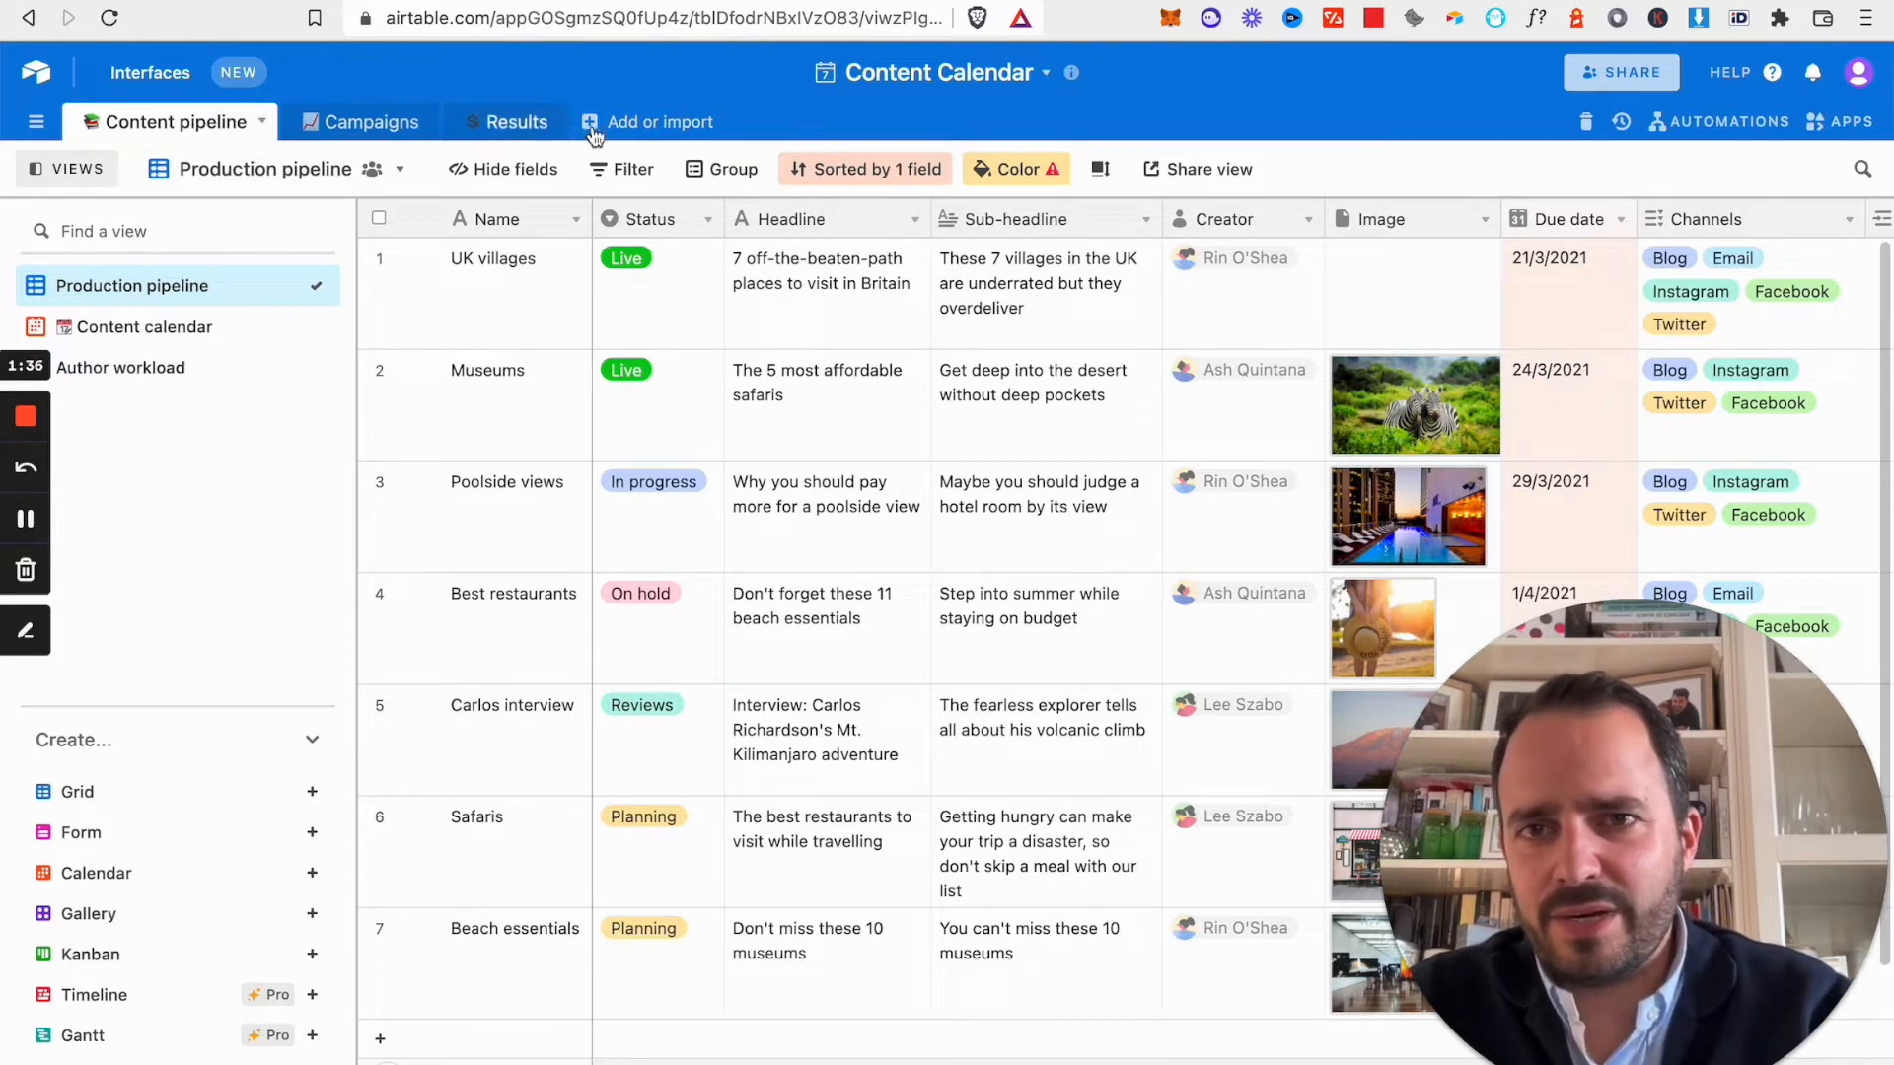
Examine the list of tables contained in the Content Calendar base.
left_click(37, 123)
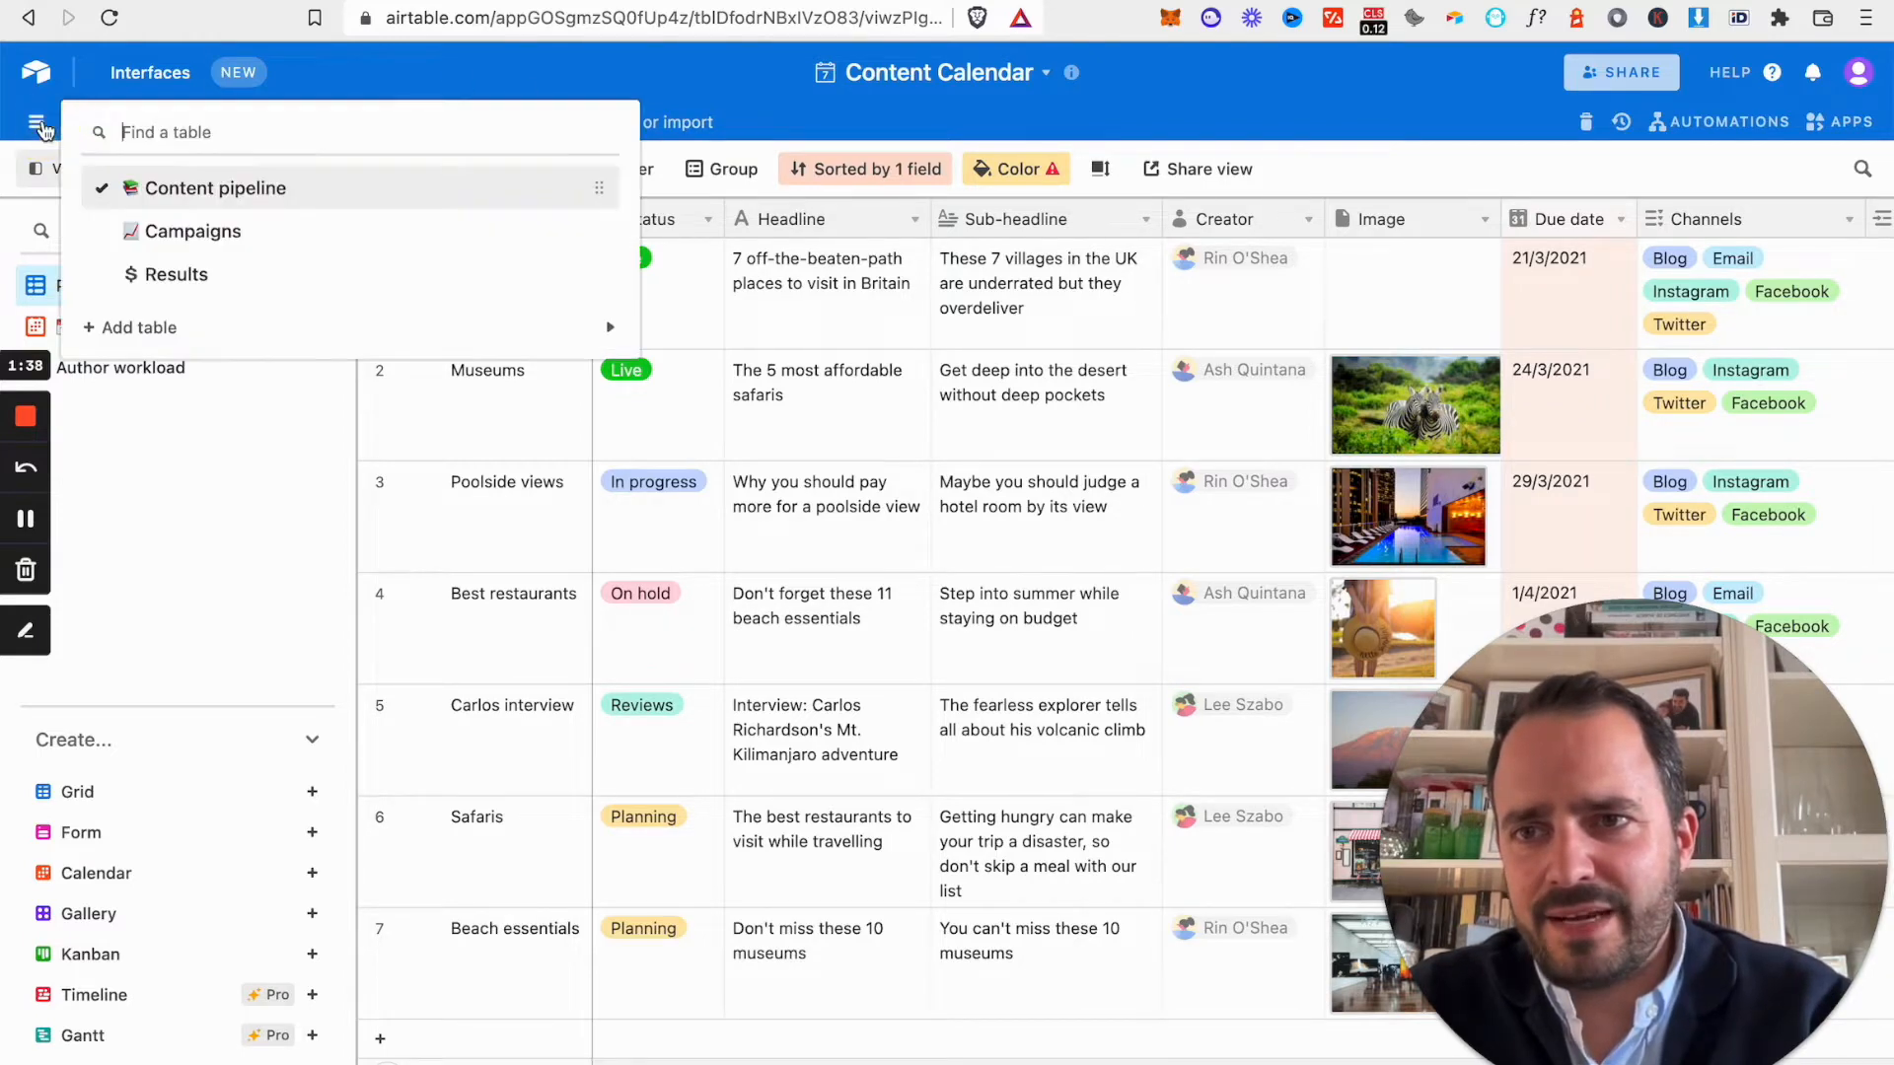
left_click(39, 125)
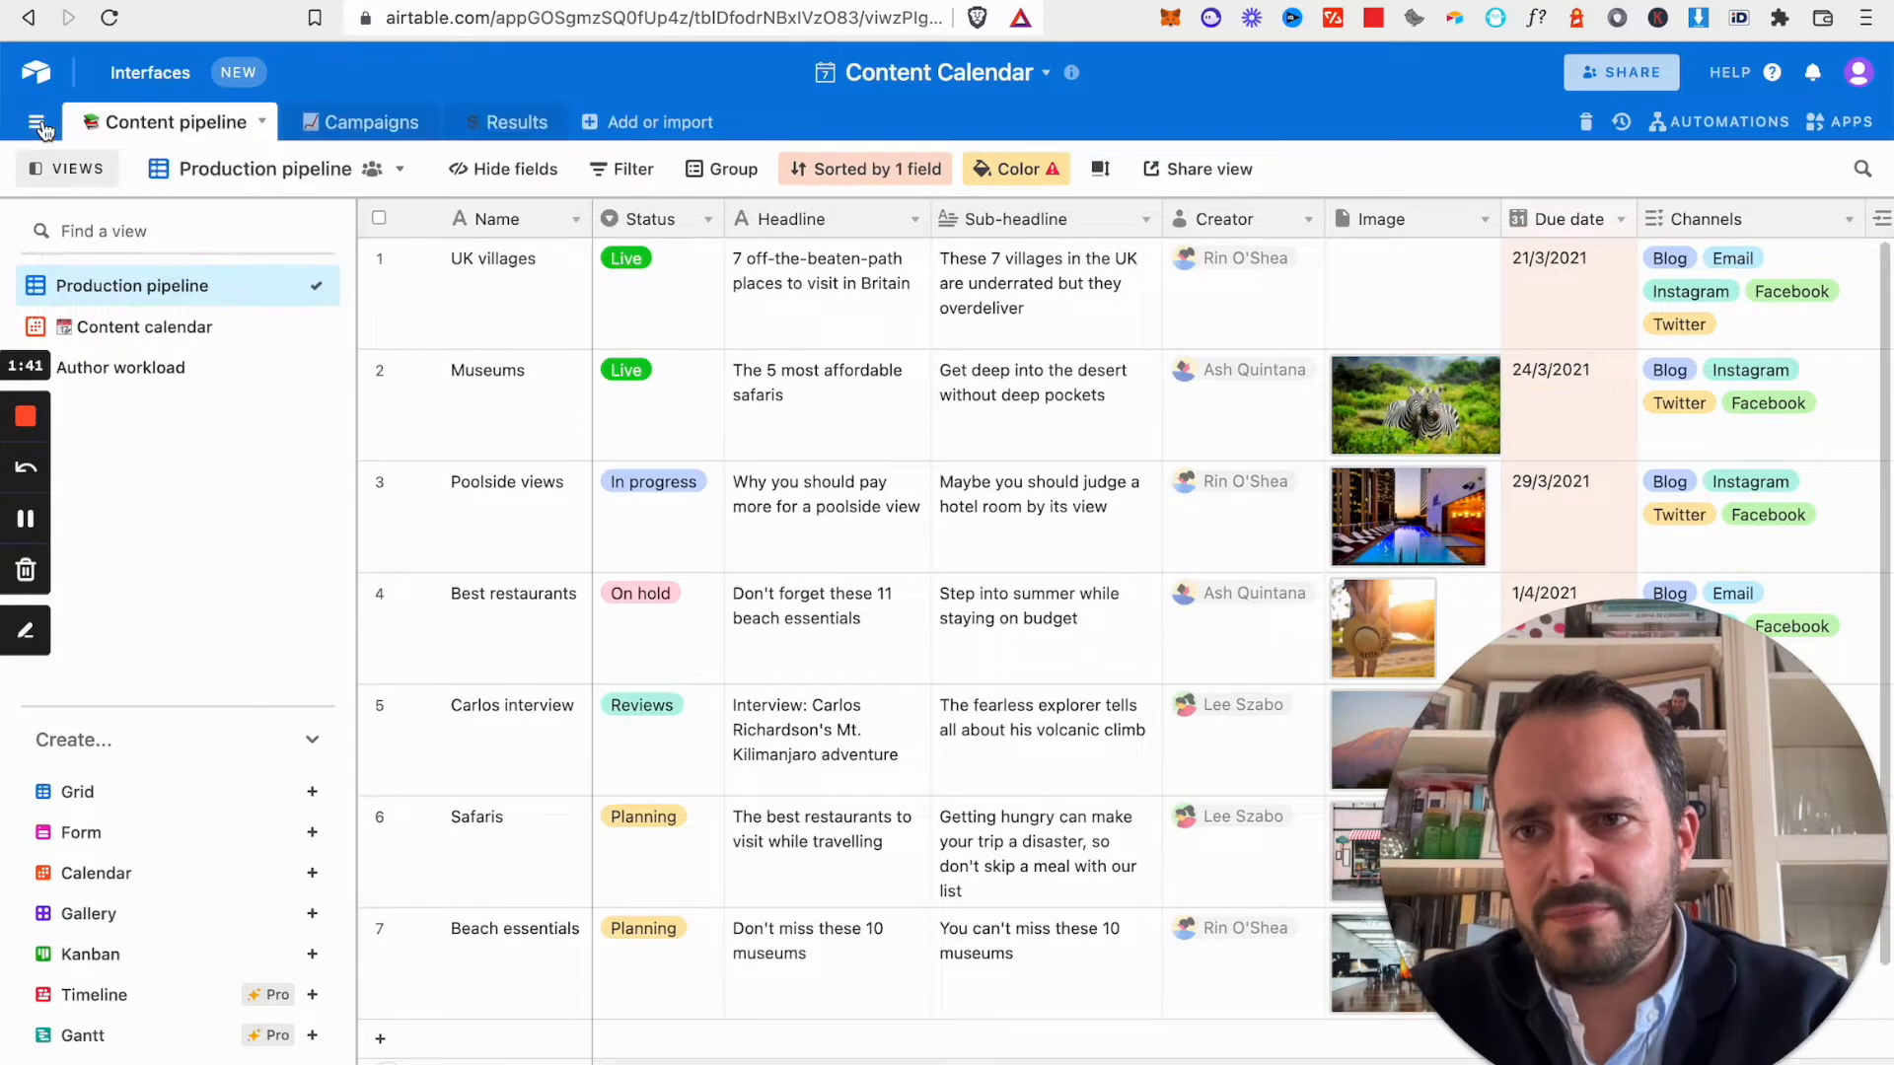
left_click(40, 126)
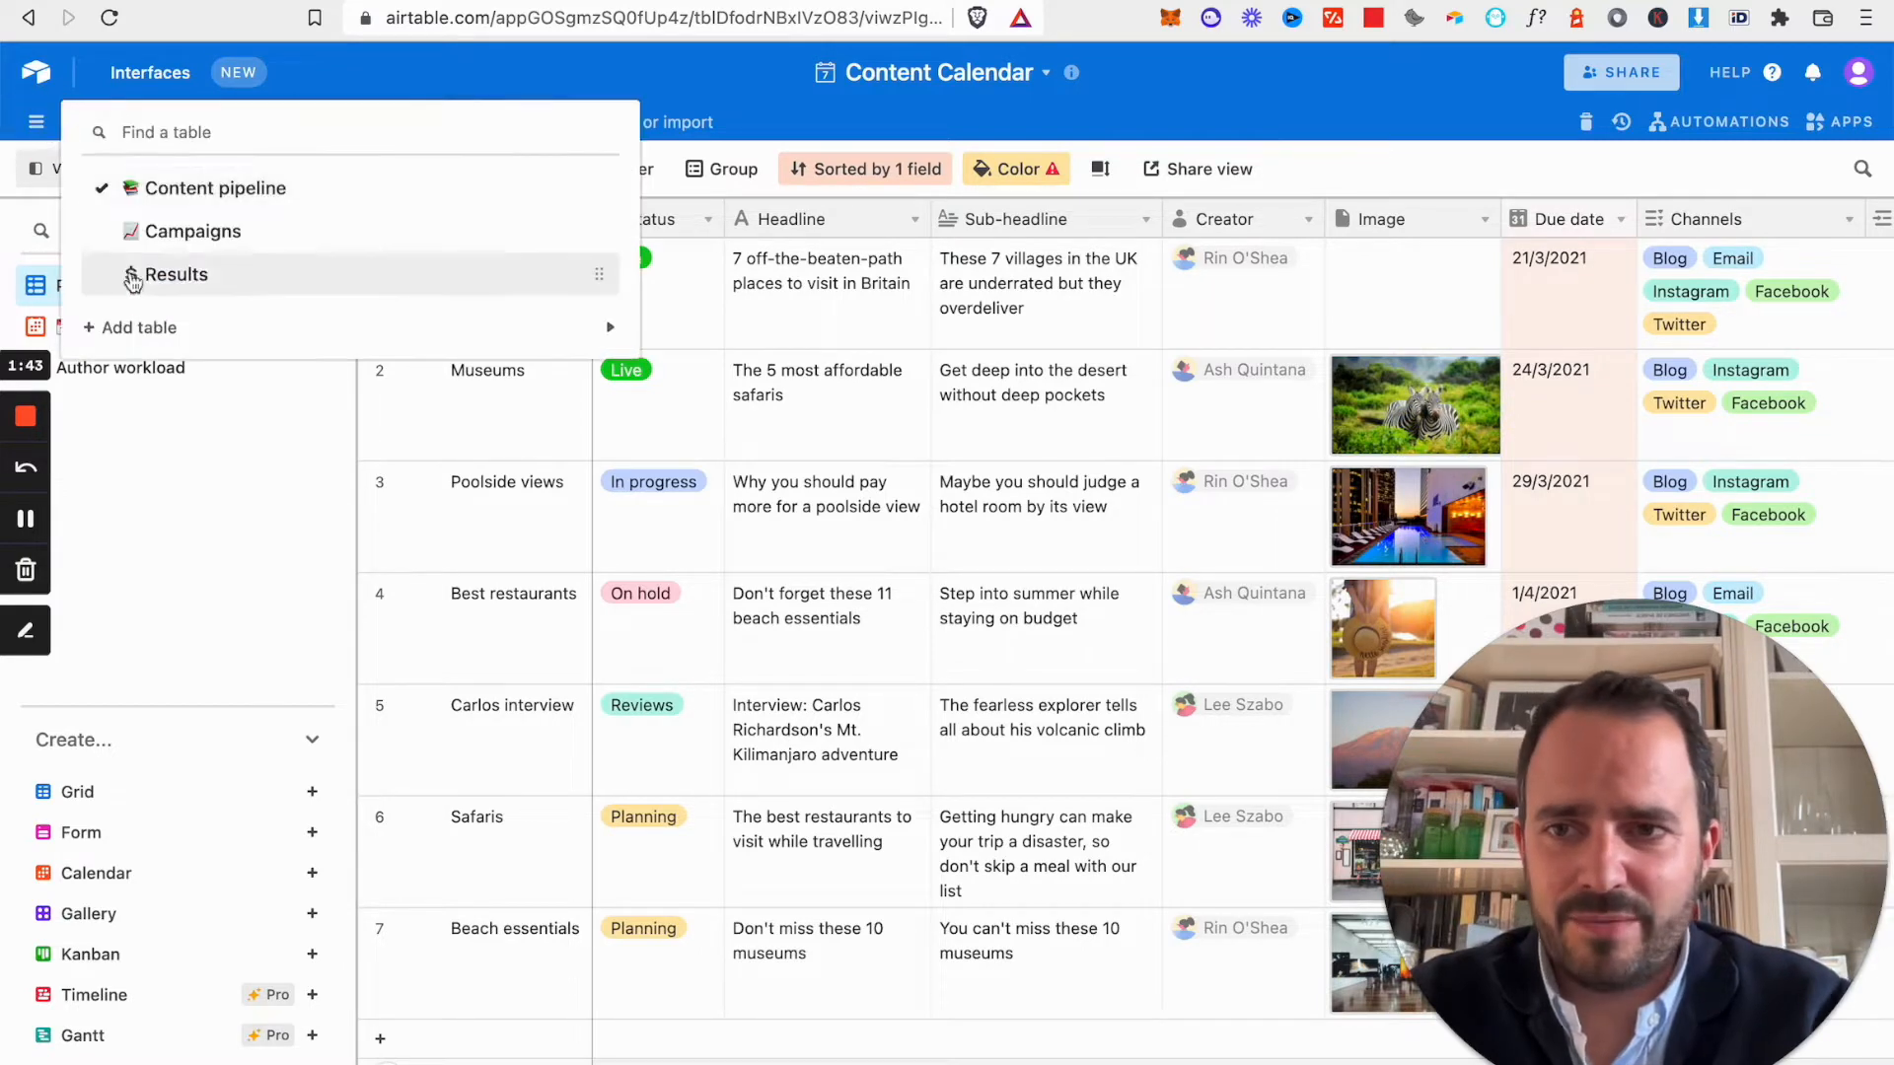
left_click(35, 125)
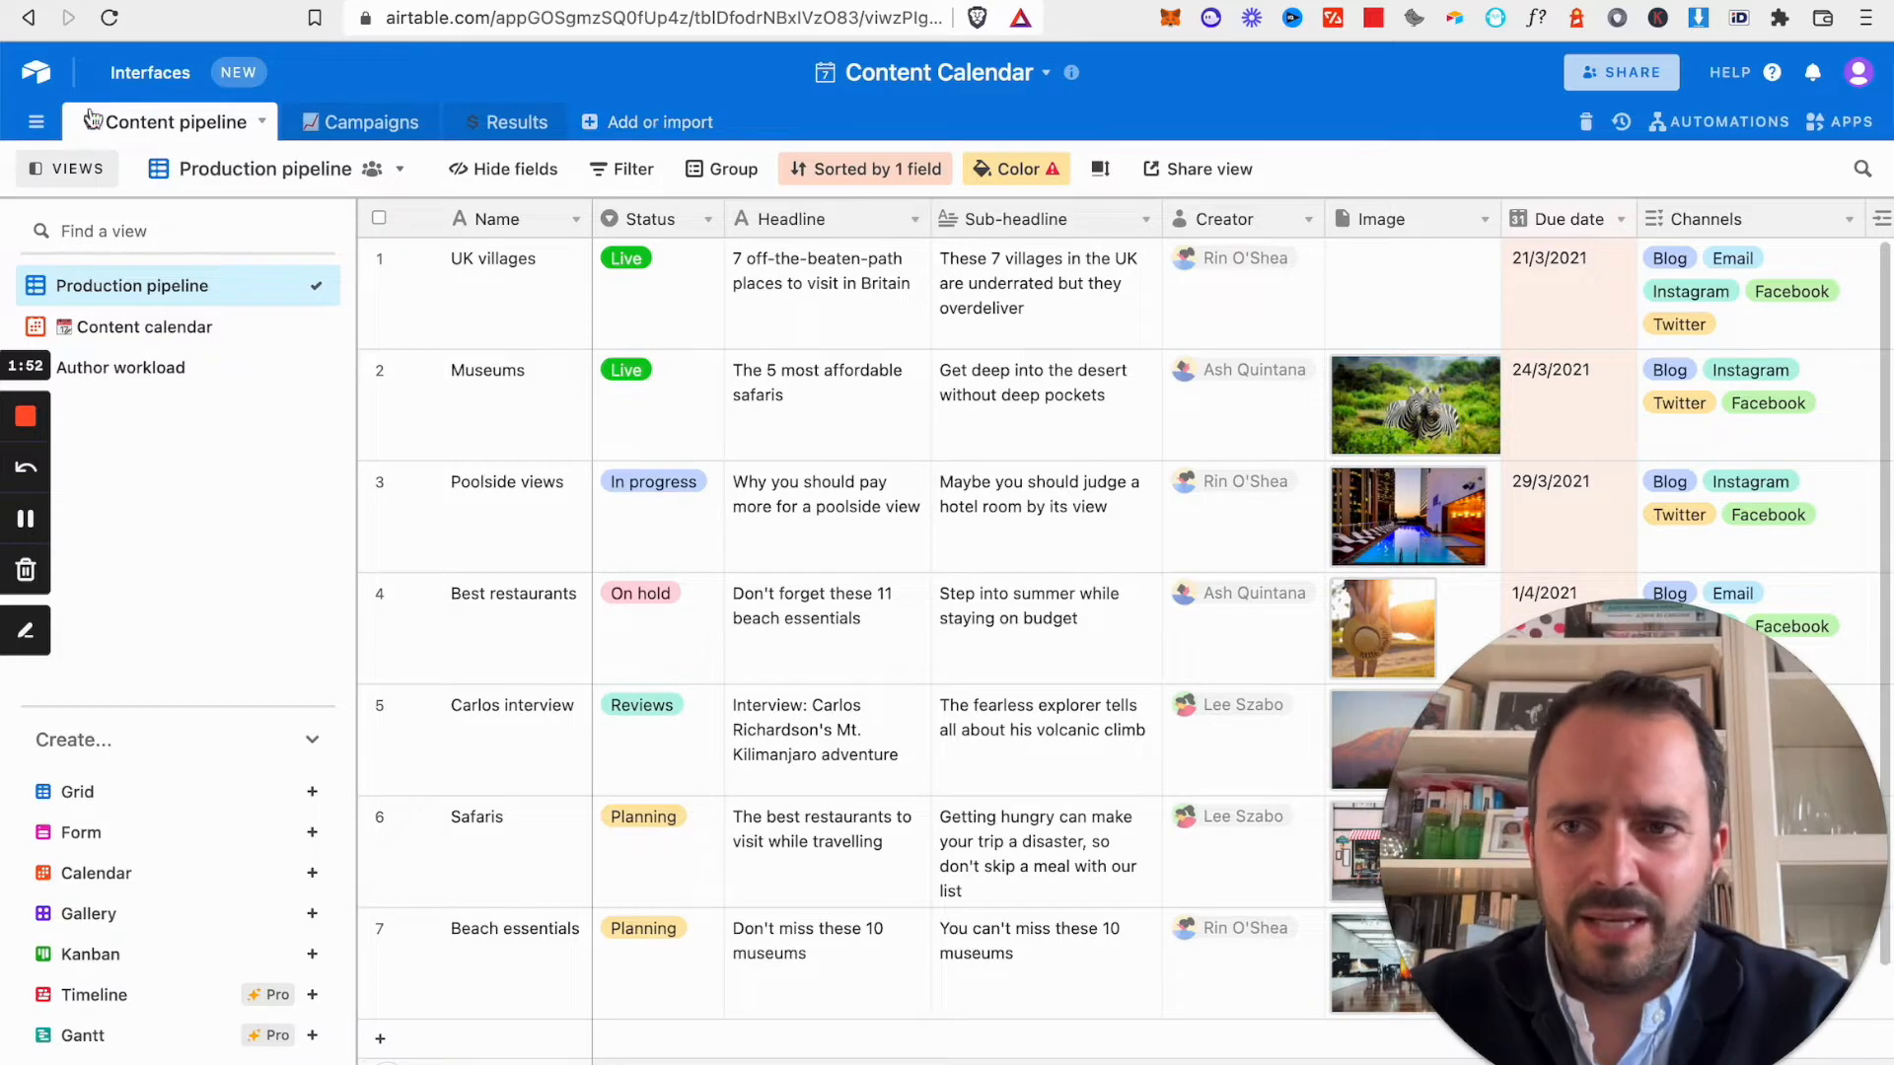
left_click(37, 122)
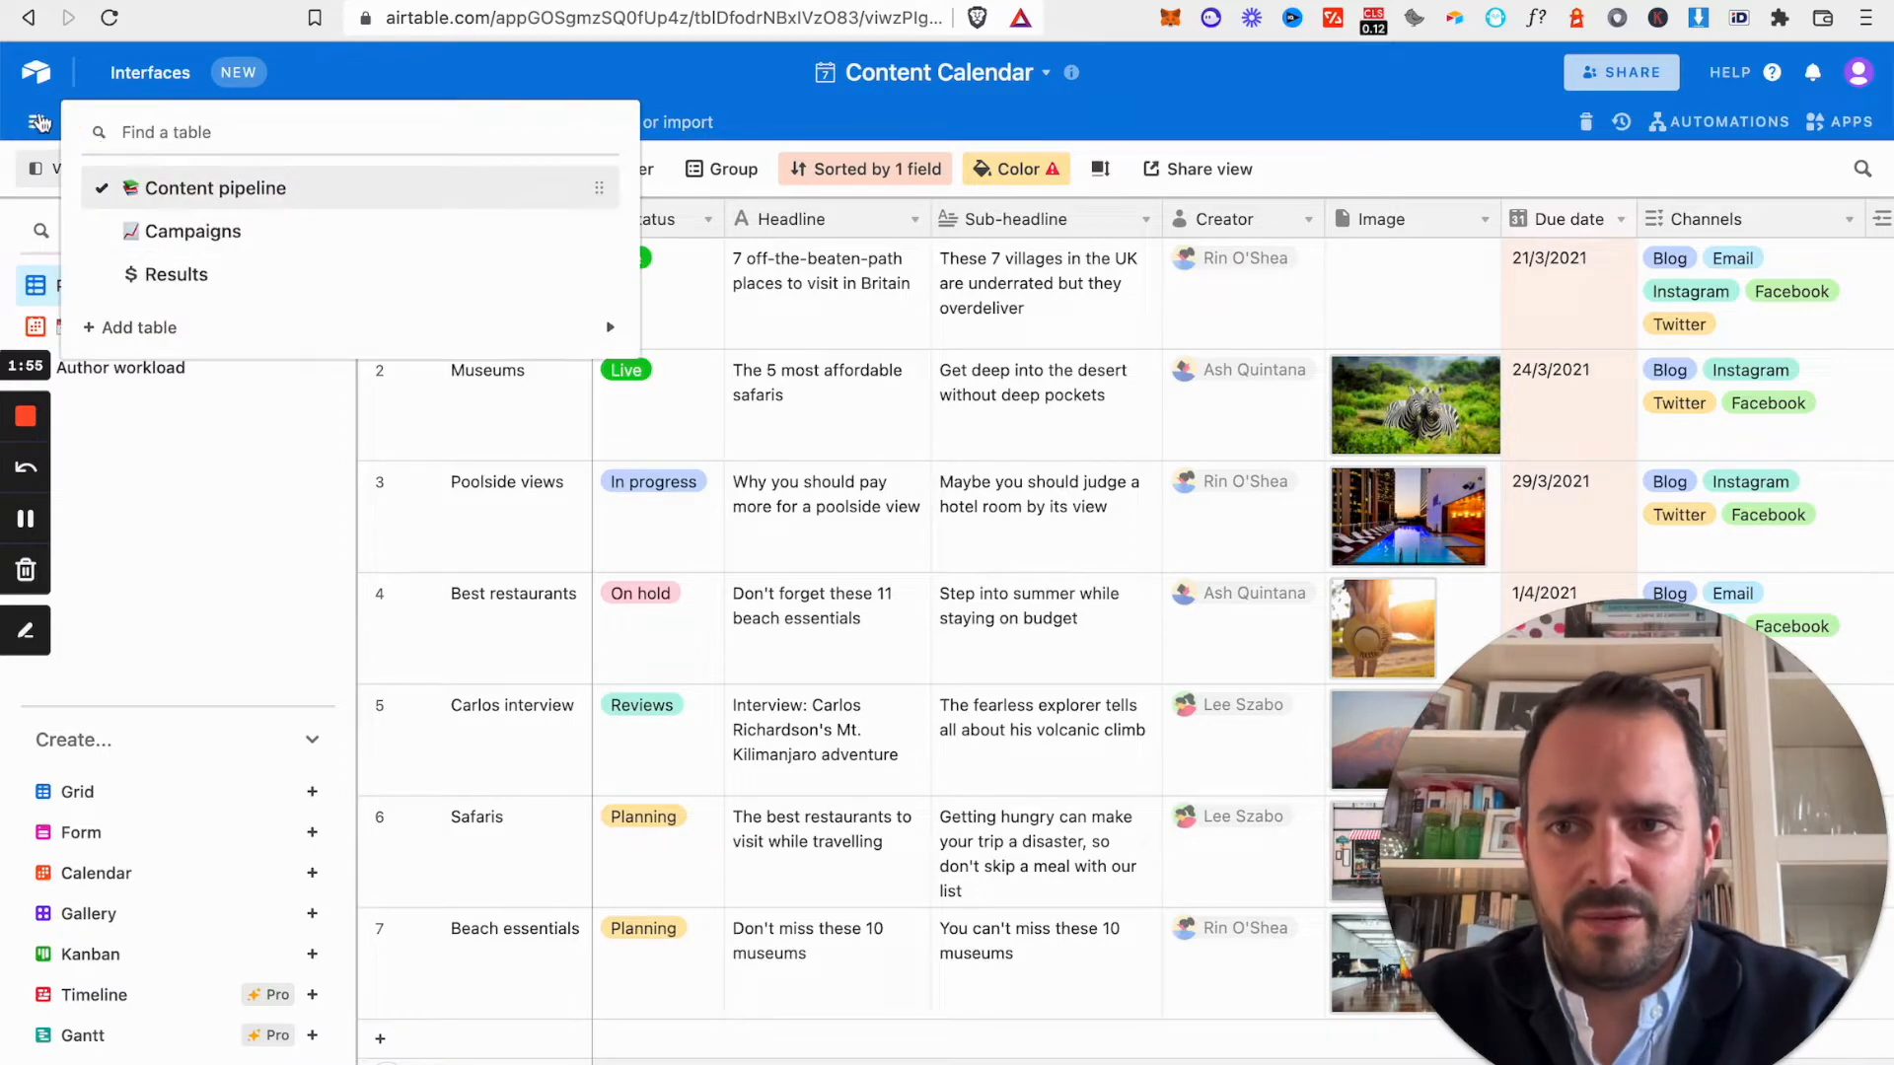
left_click(38, 121)
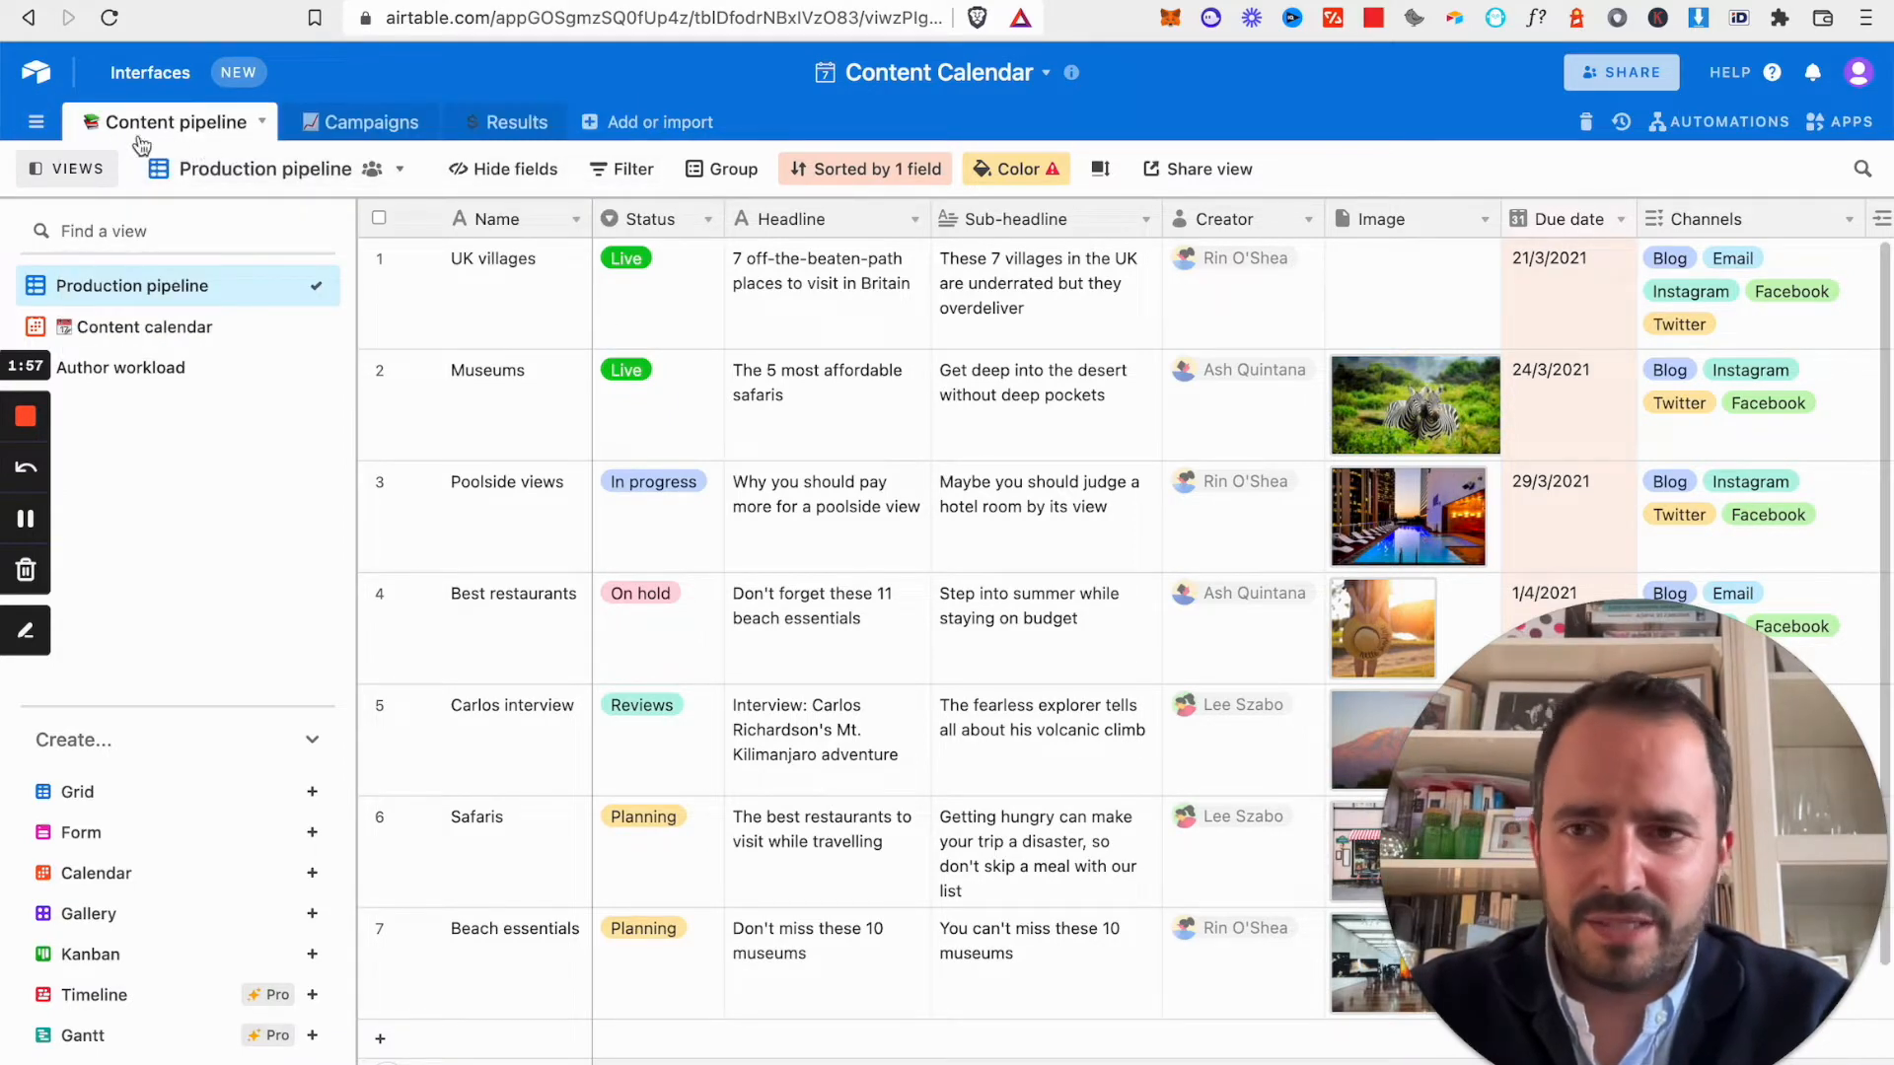
left_click(37, 122)
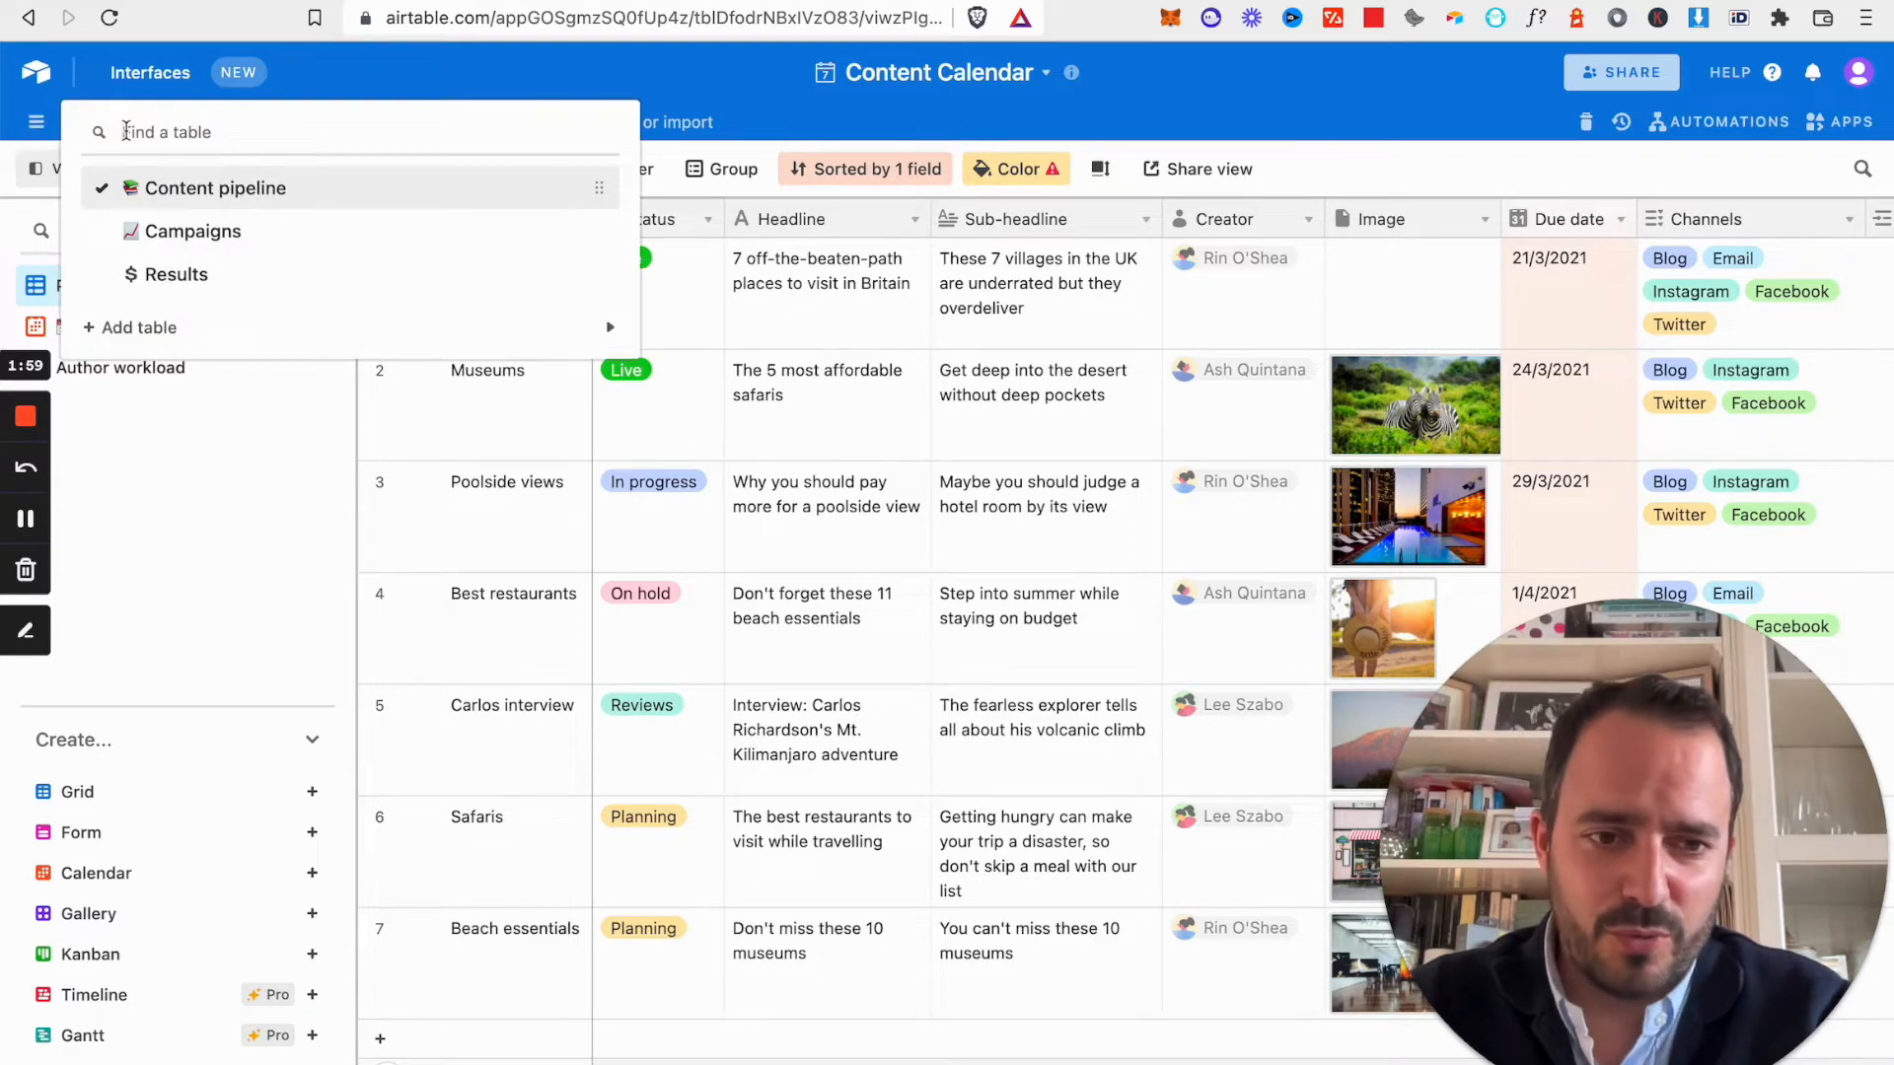
left_click(37, 123)
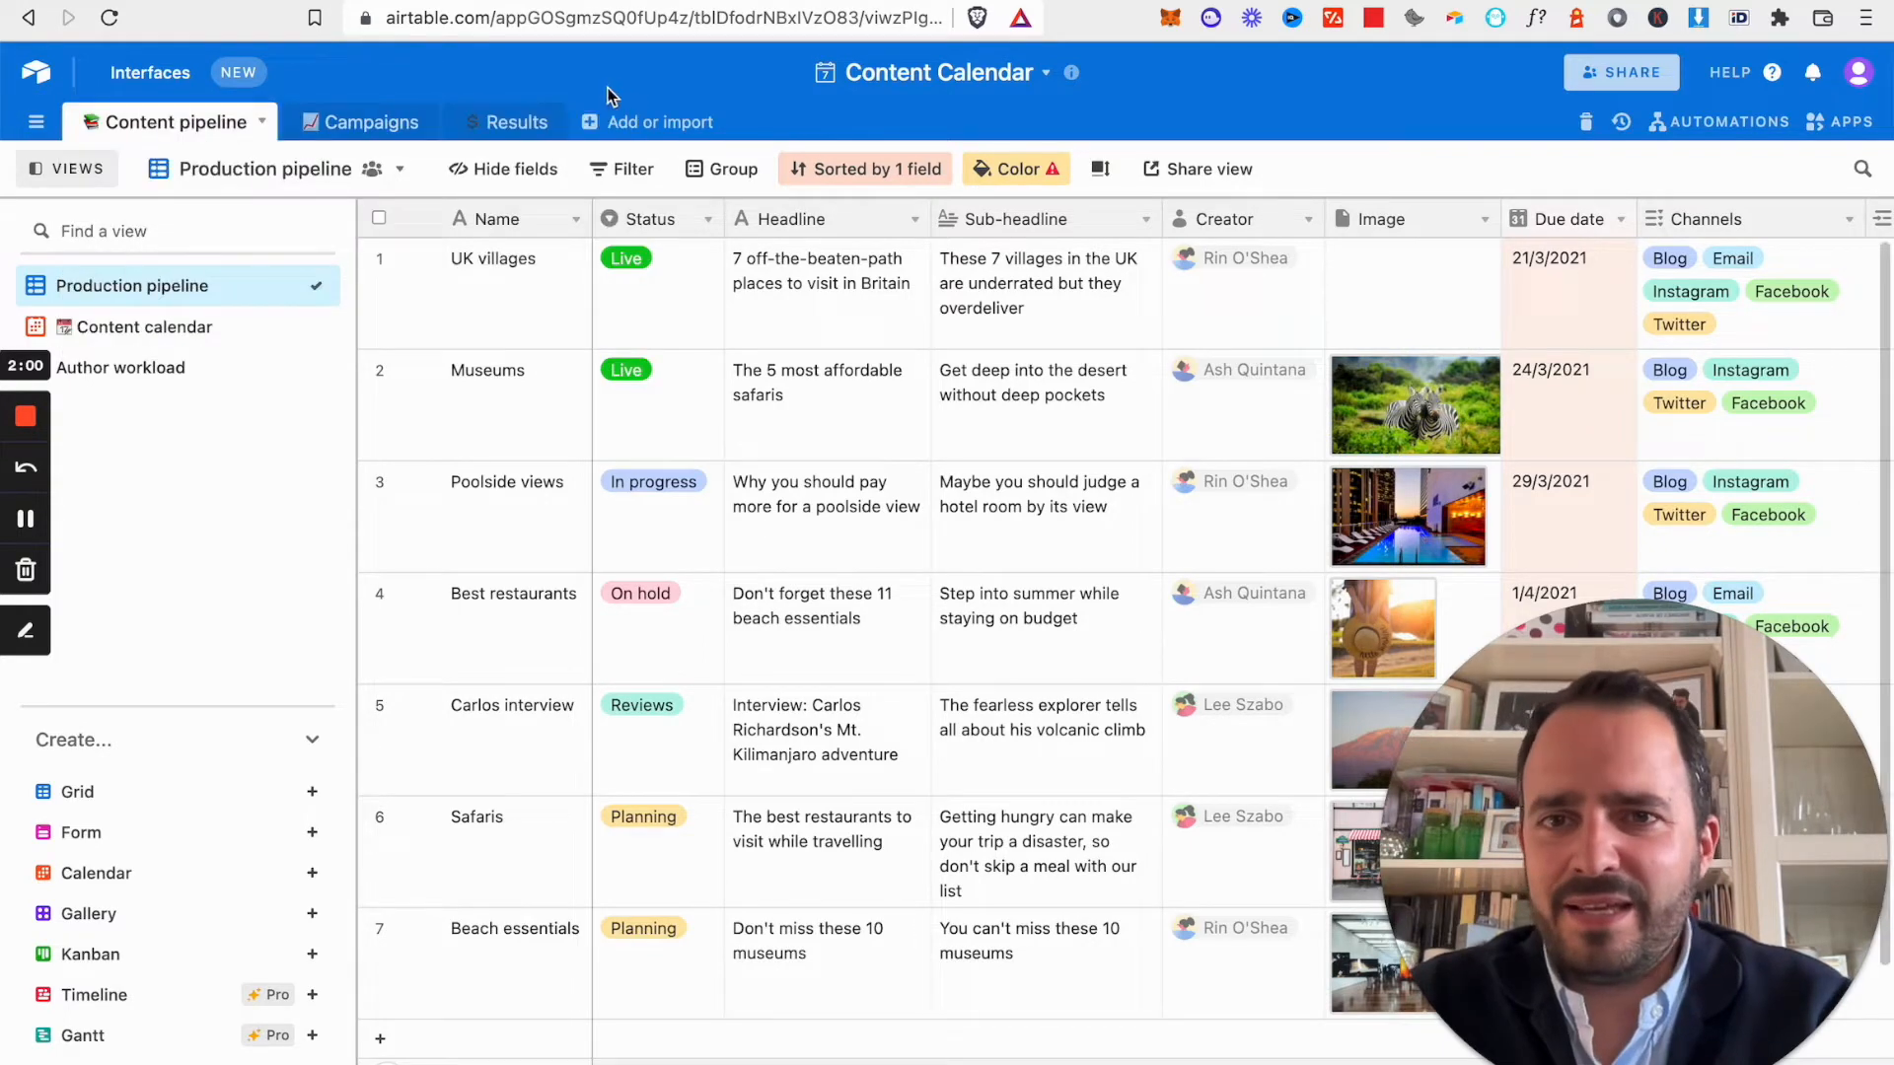
Review the import and sync sources offered for adding a table to the base.
left_click(642, 129)
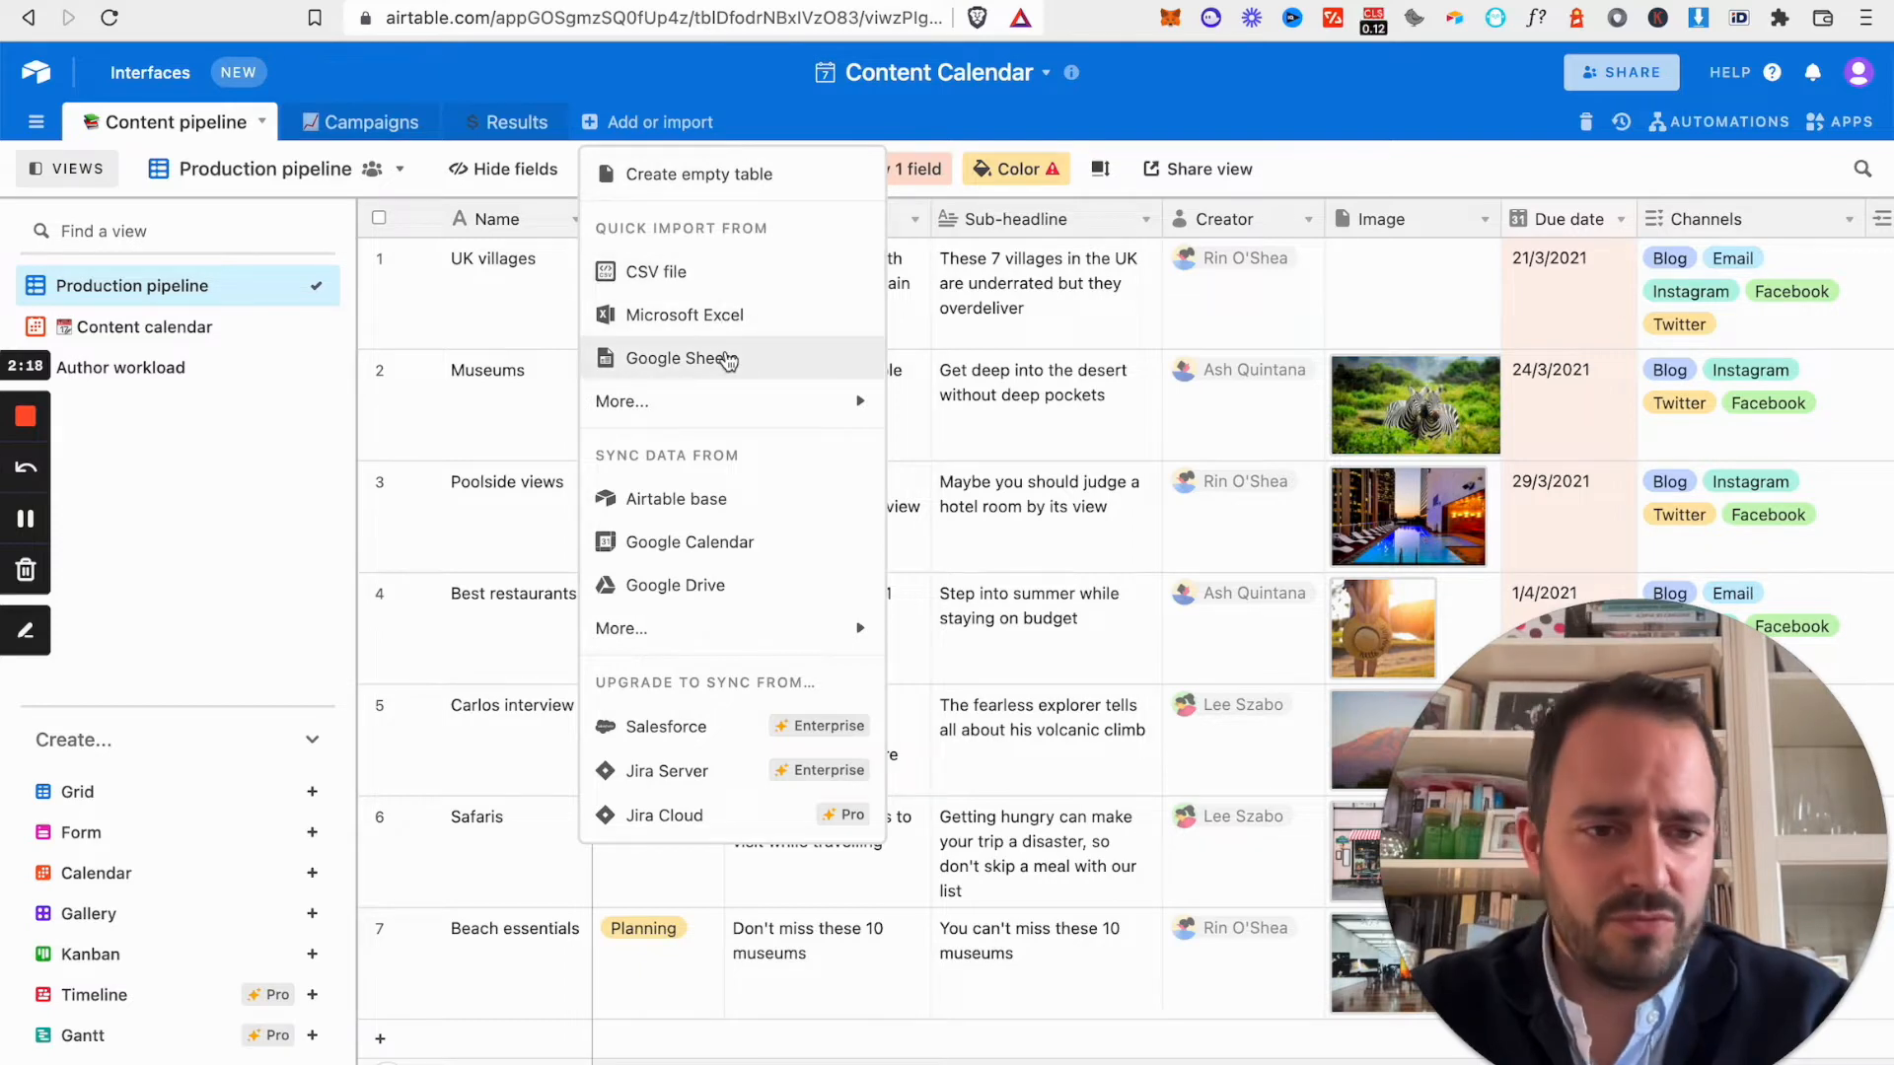
mouse_move(731, 403)
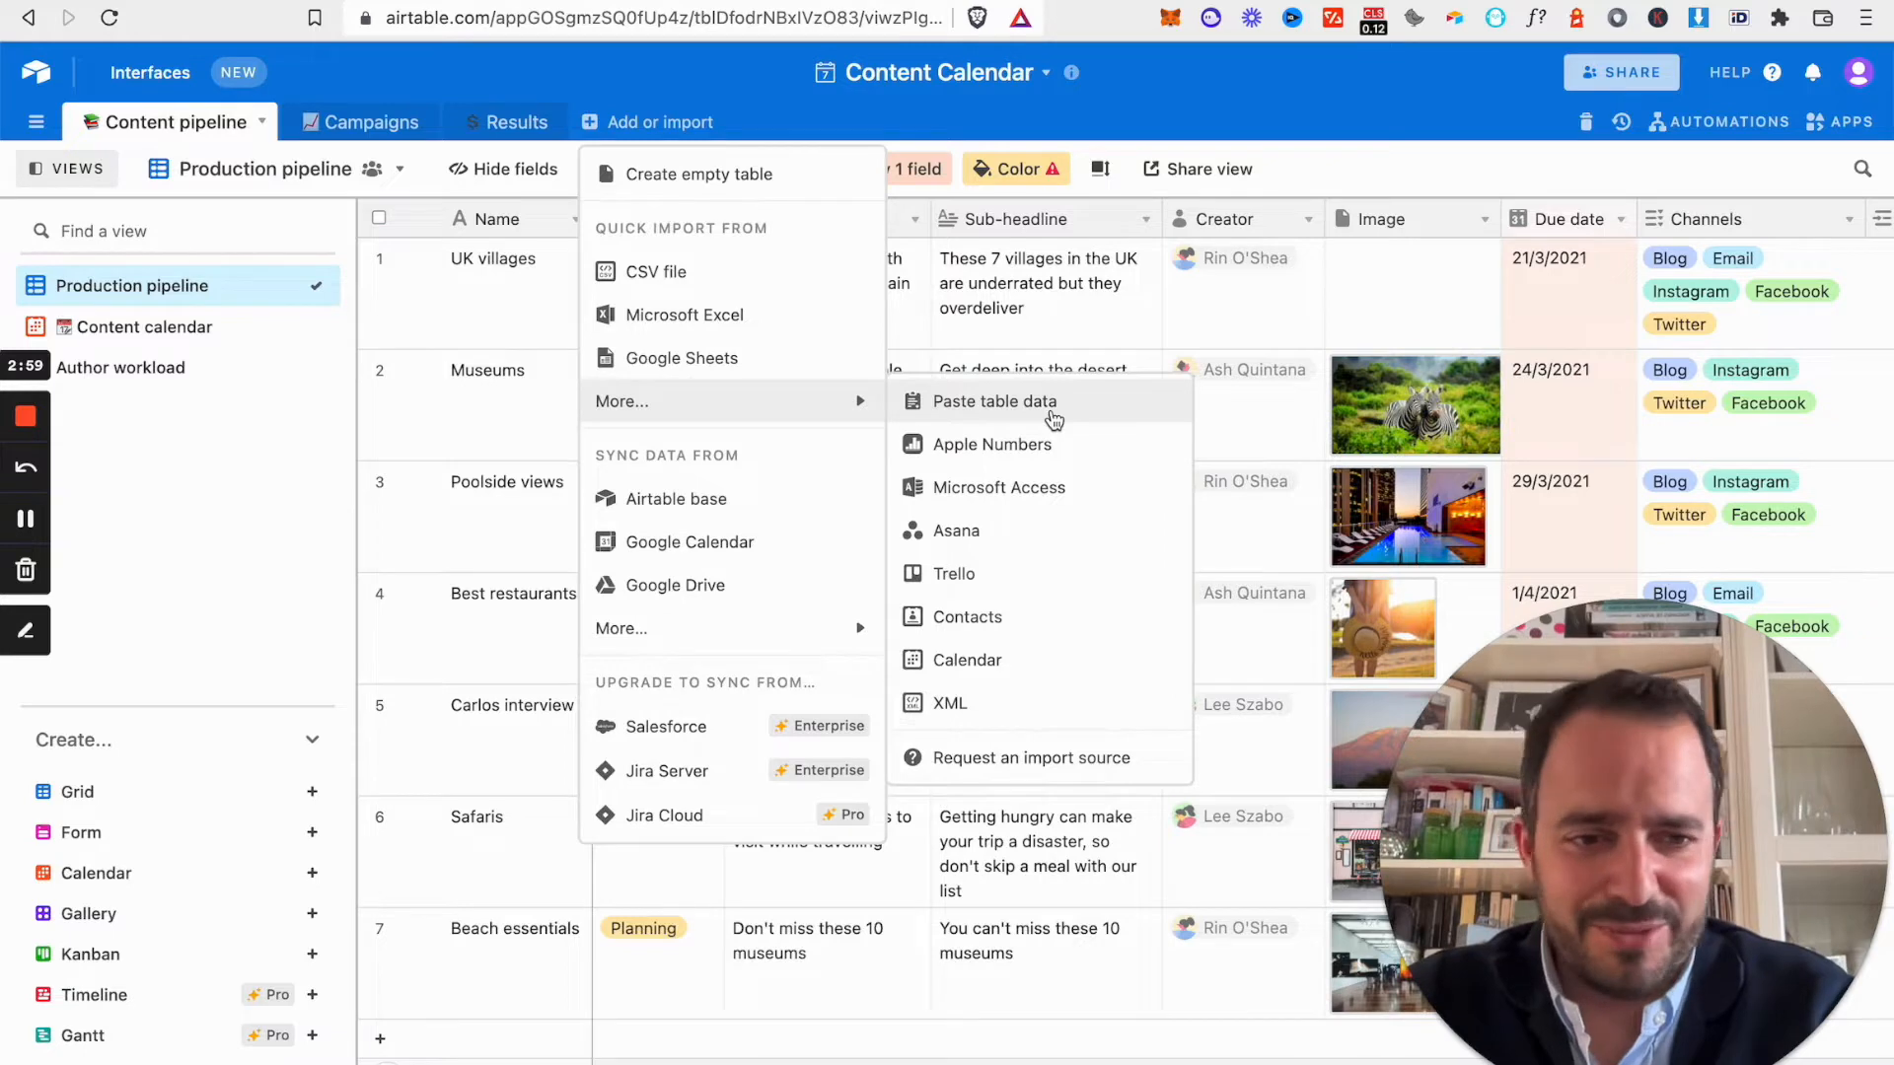
left_click(732, 408)
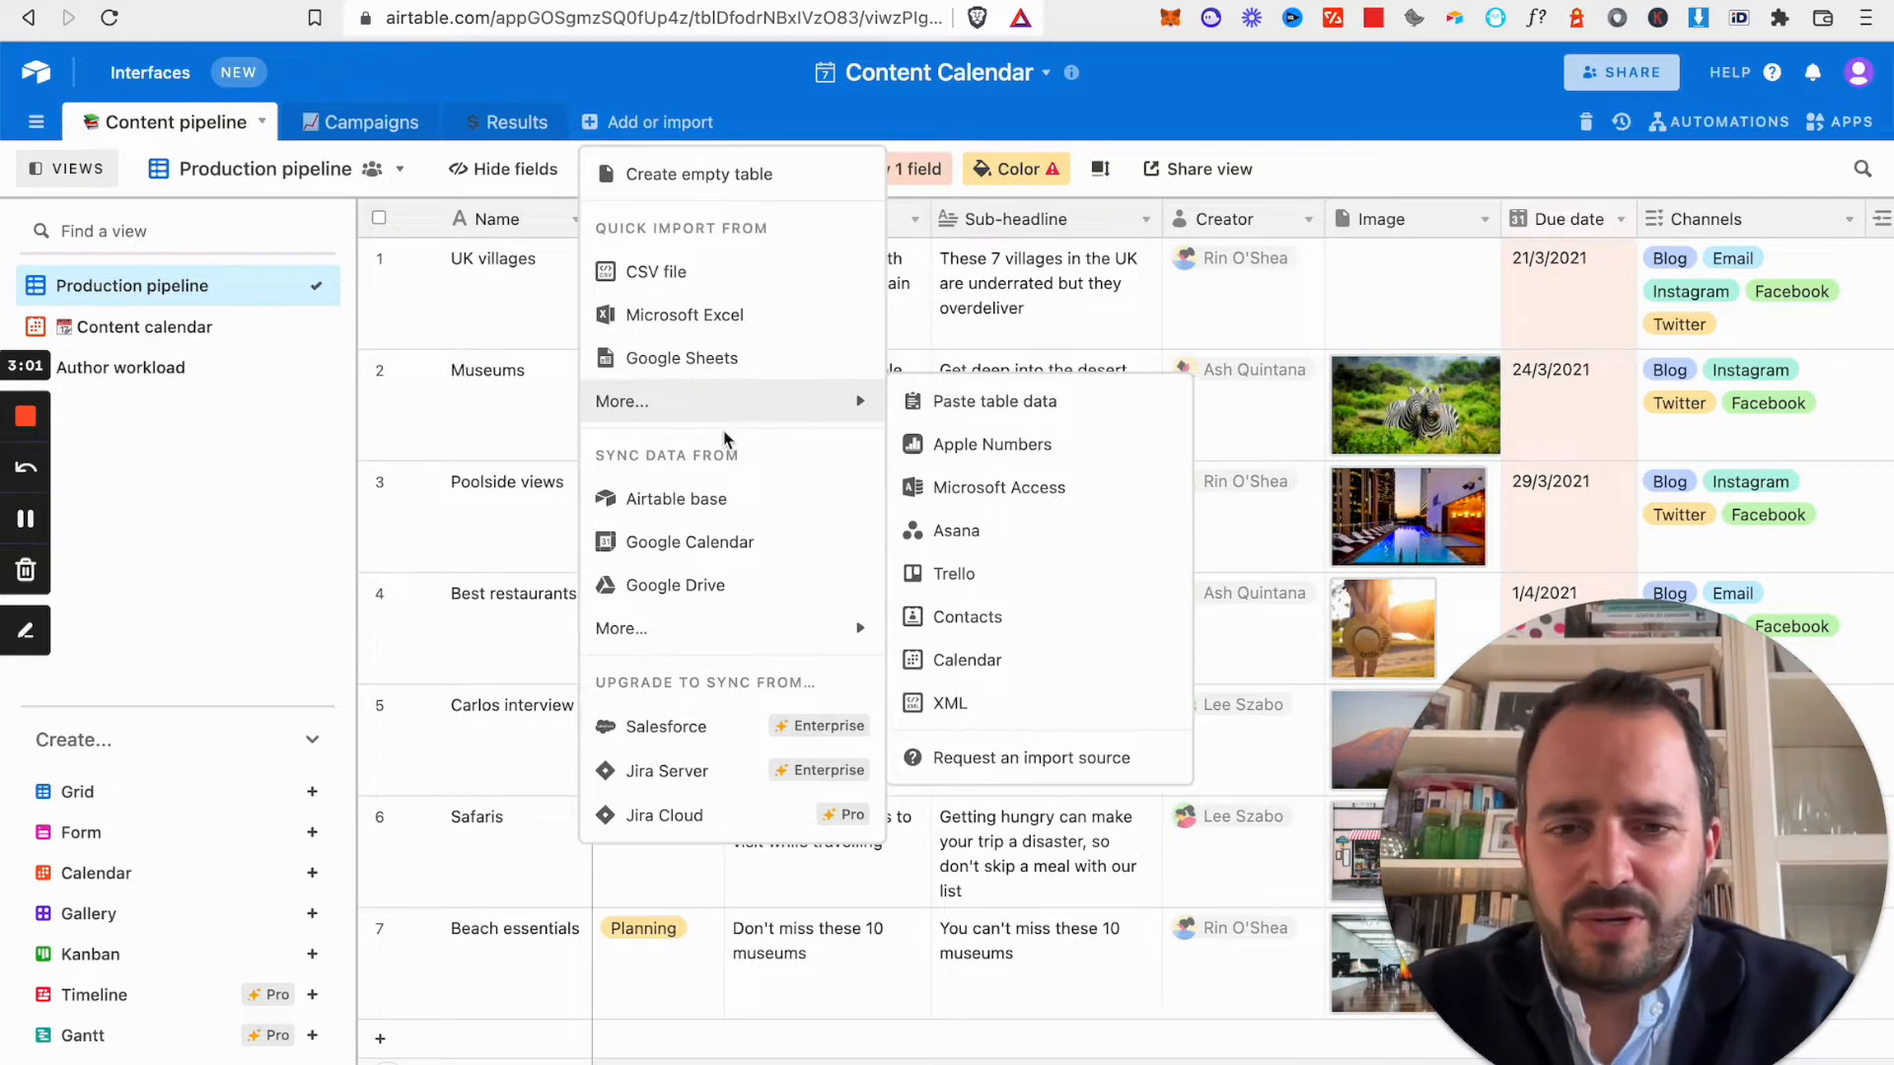
mouse_move(723, 641)
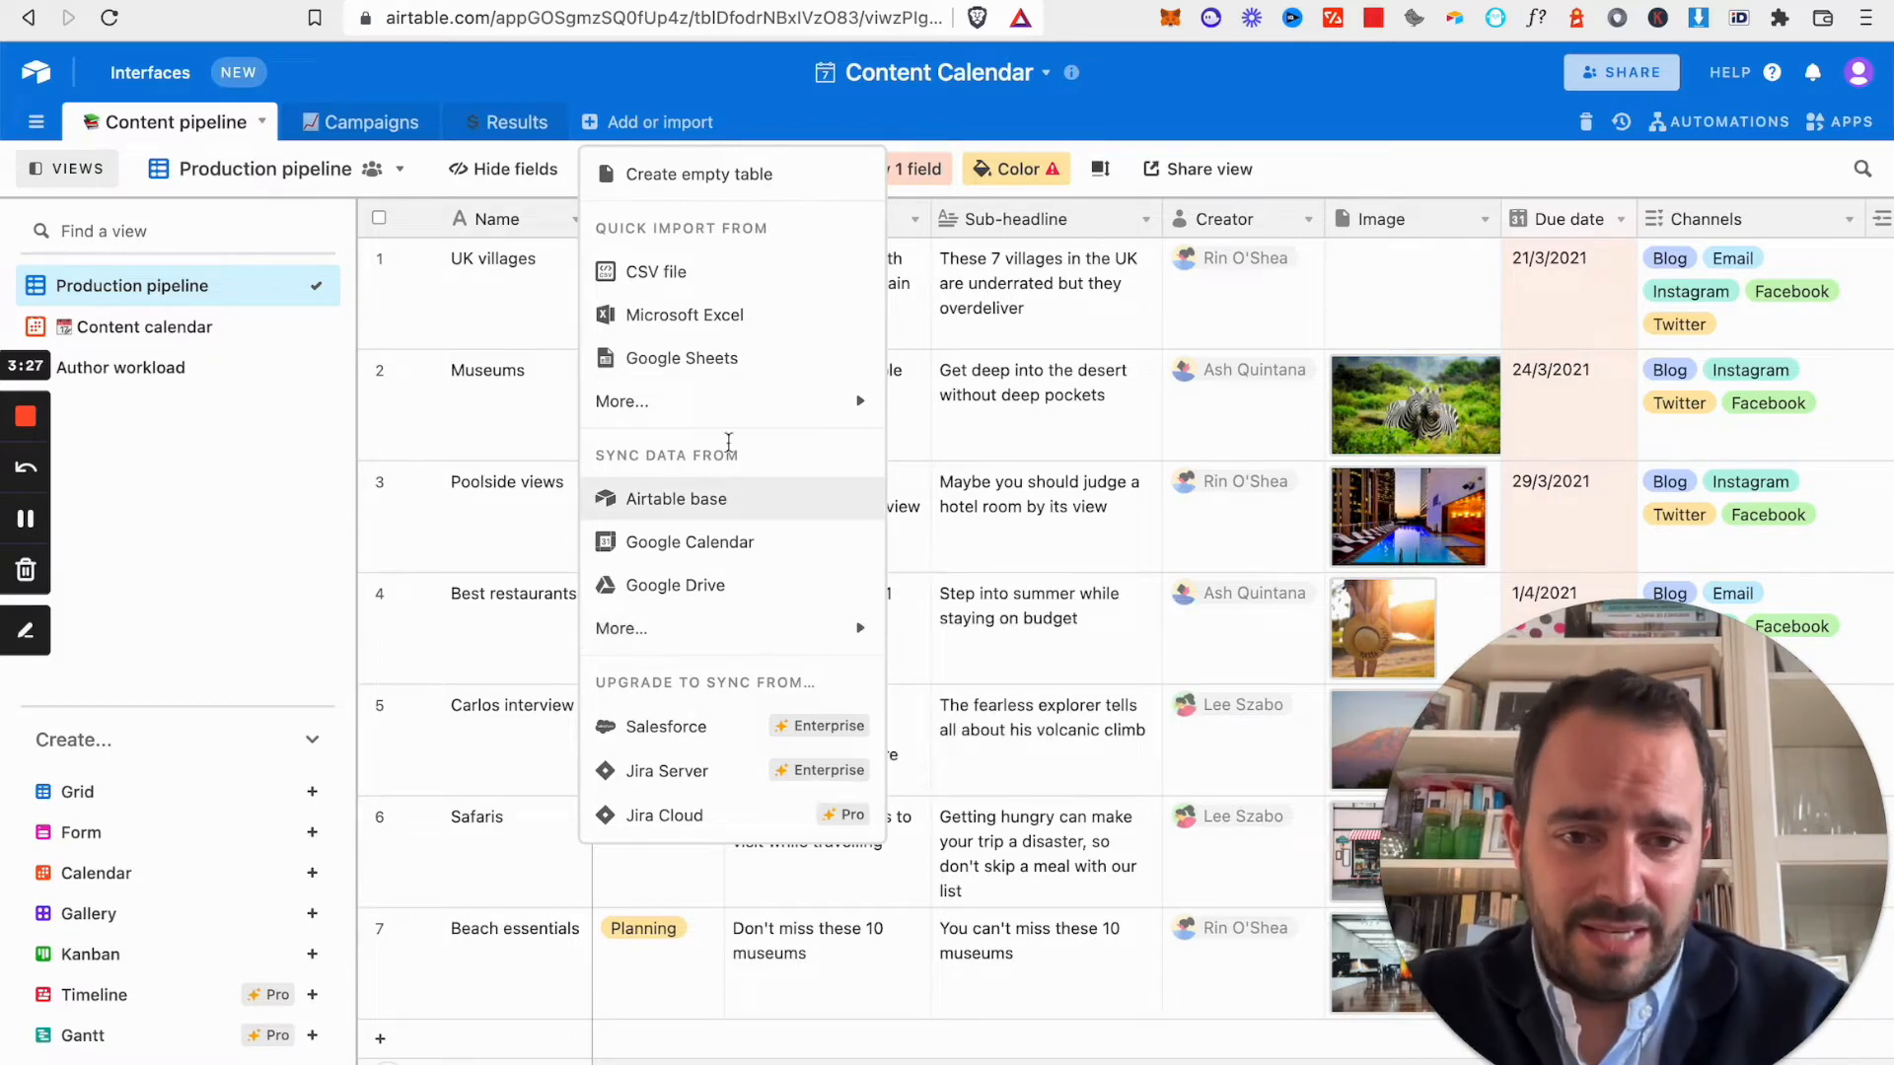
mouse_move(738, 412)
left_click(657, 125)
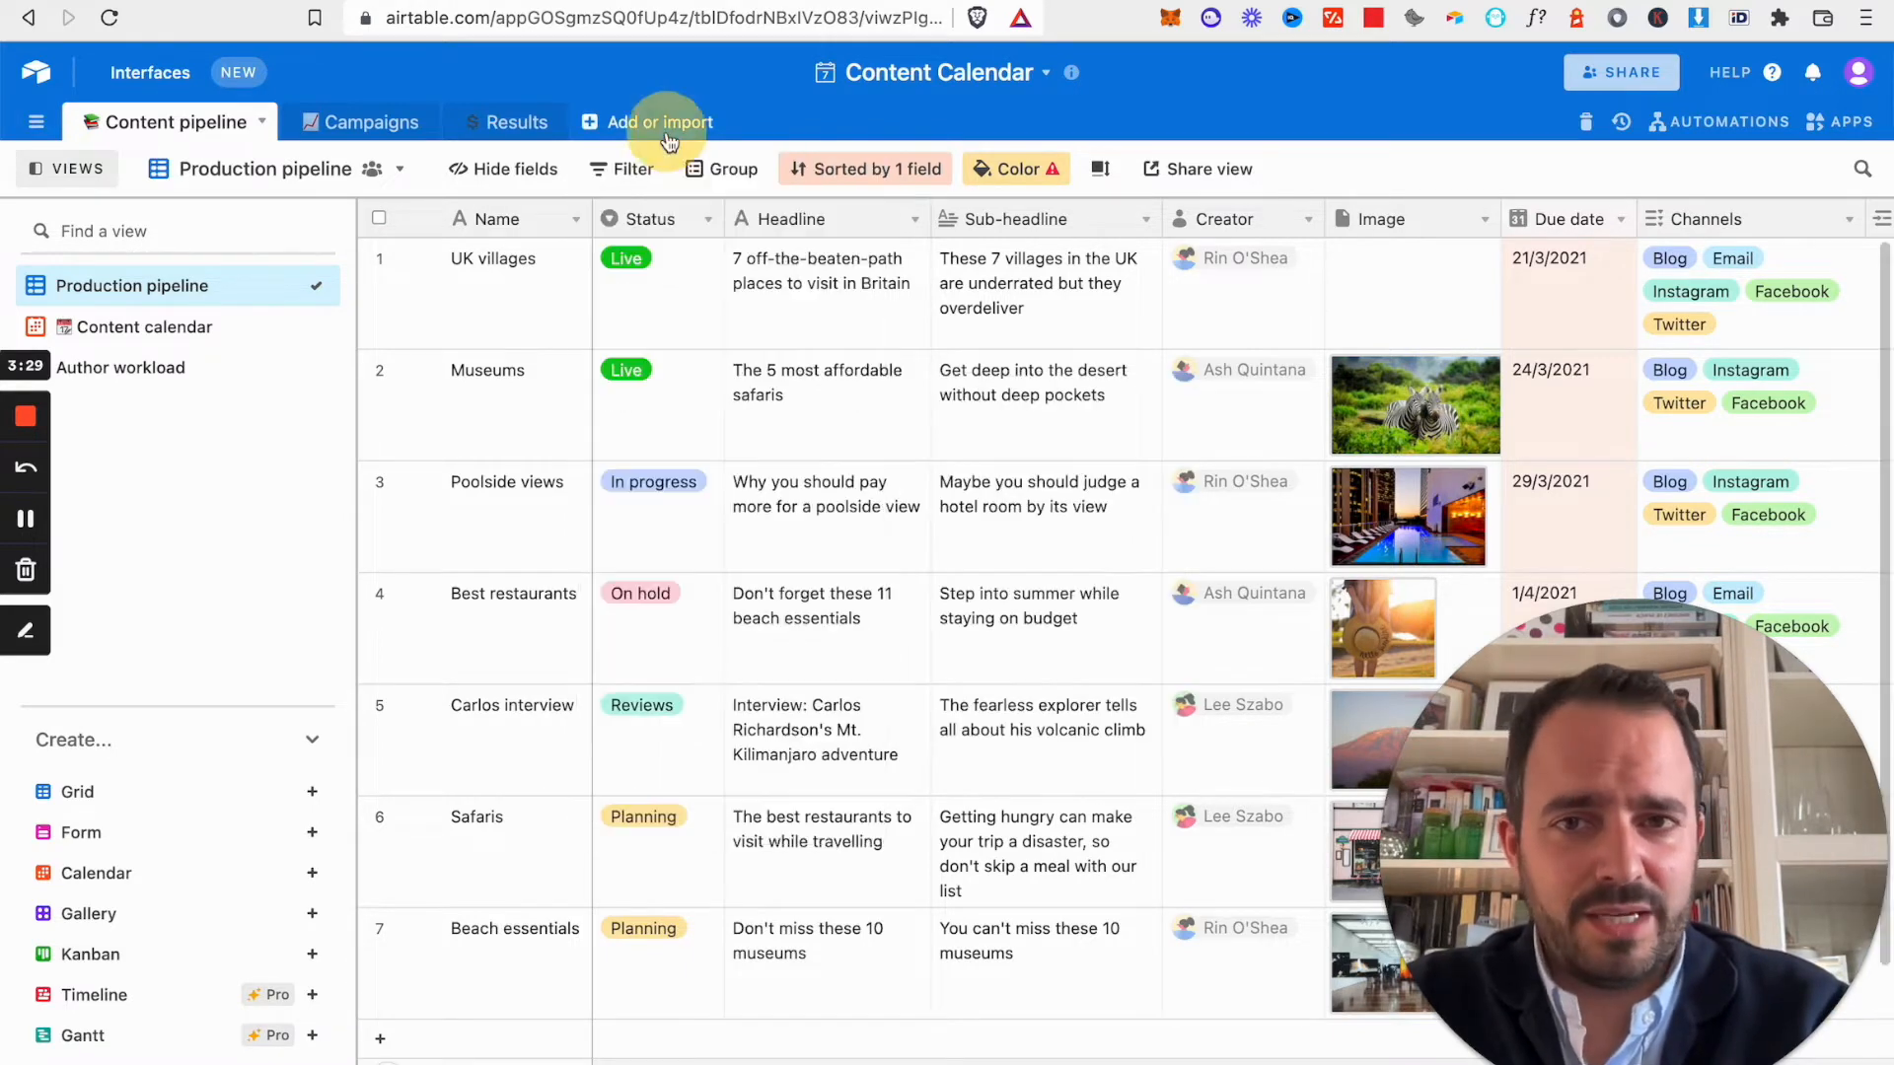
Create an empty table in the base and name it Mi Tabla.
left_click(664, 132)
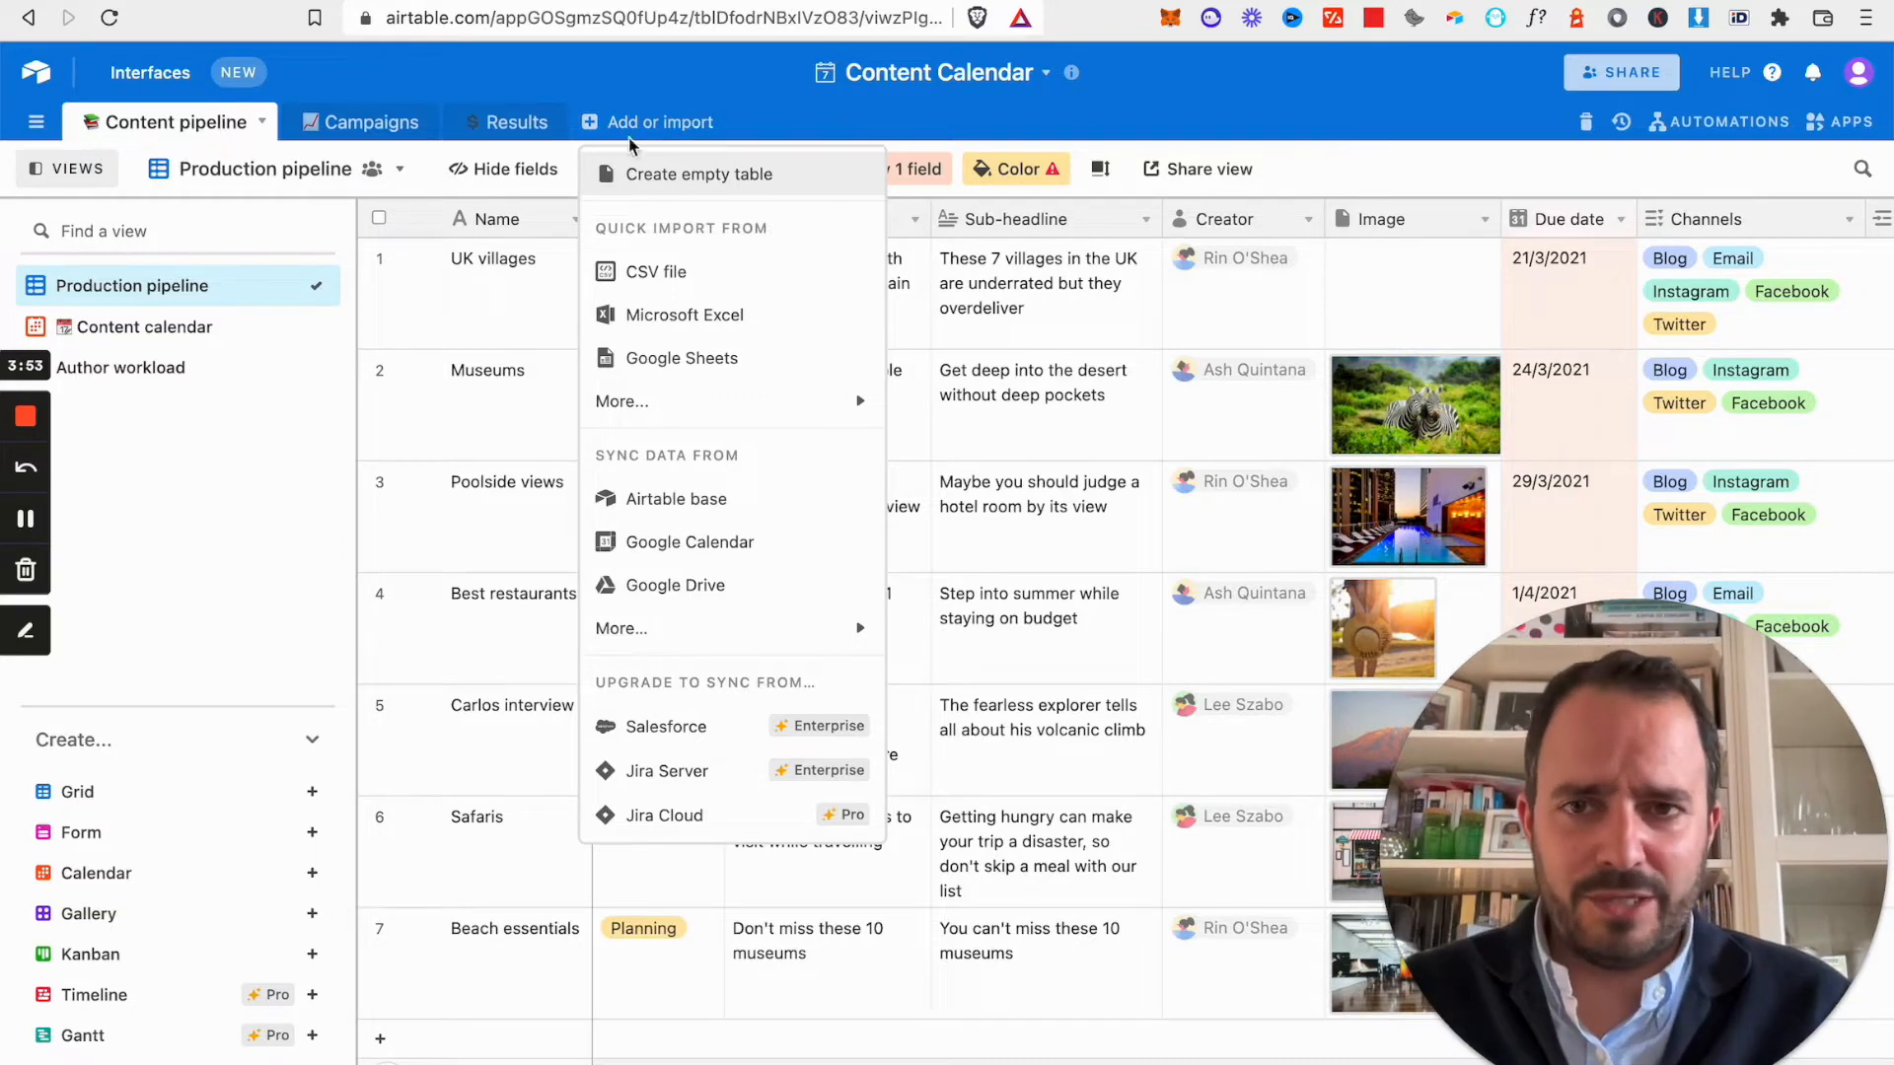
left_click(667, 186)
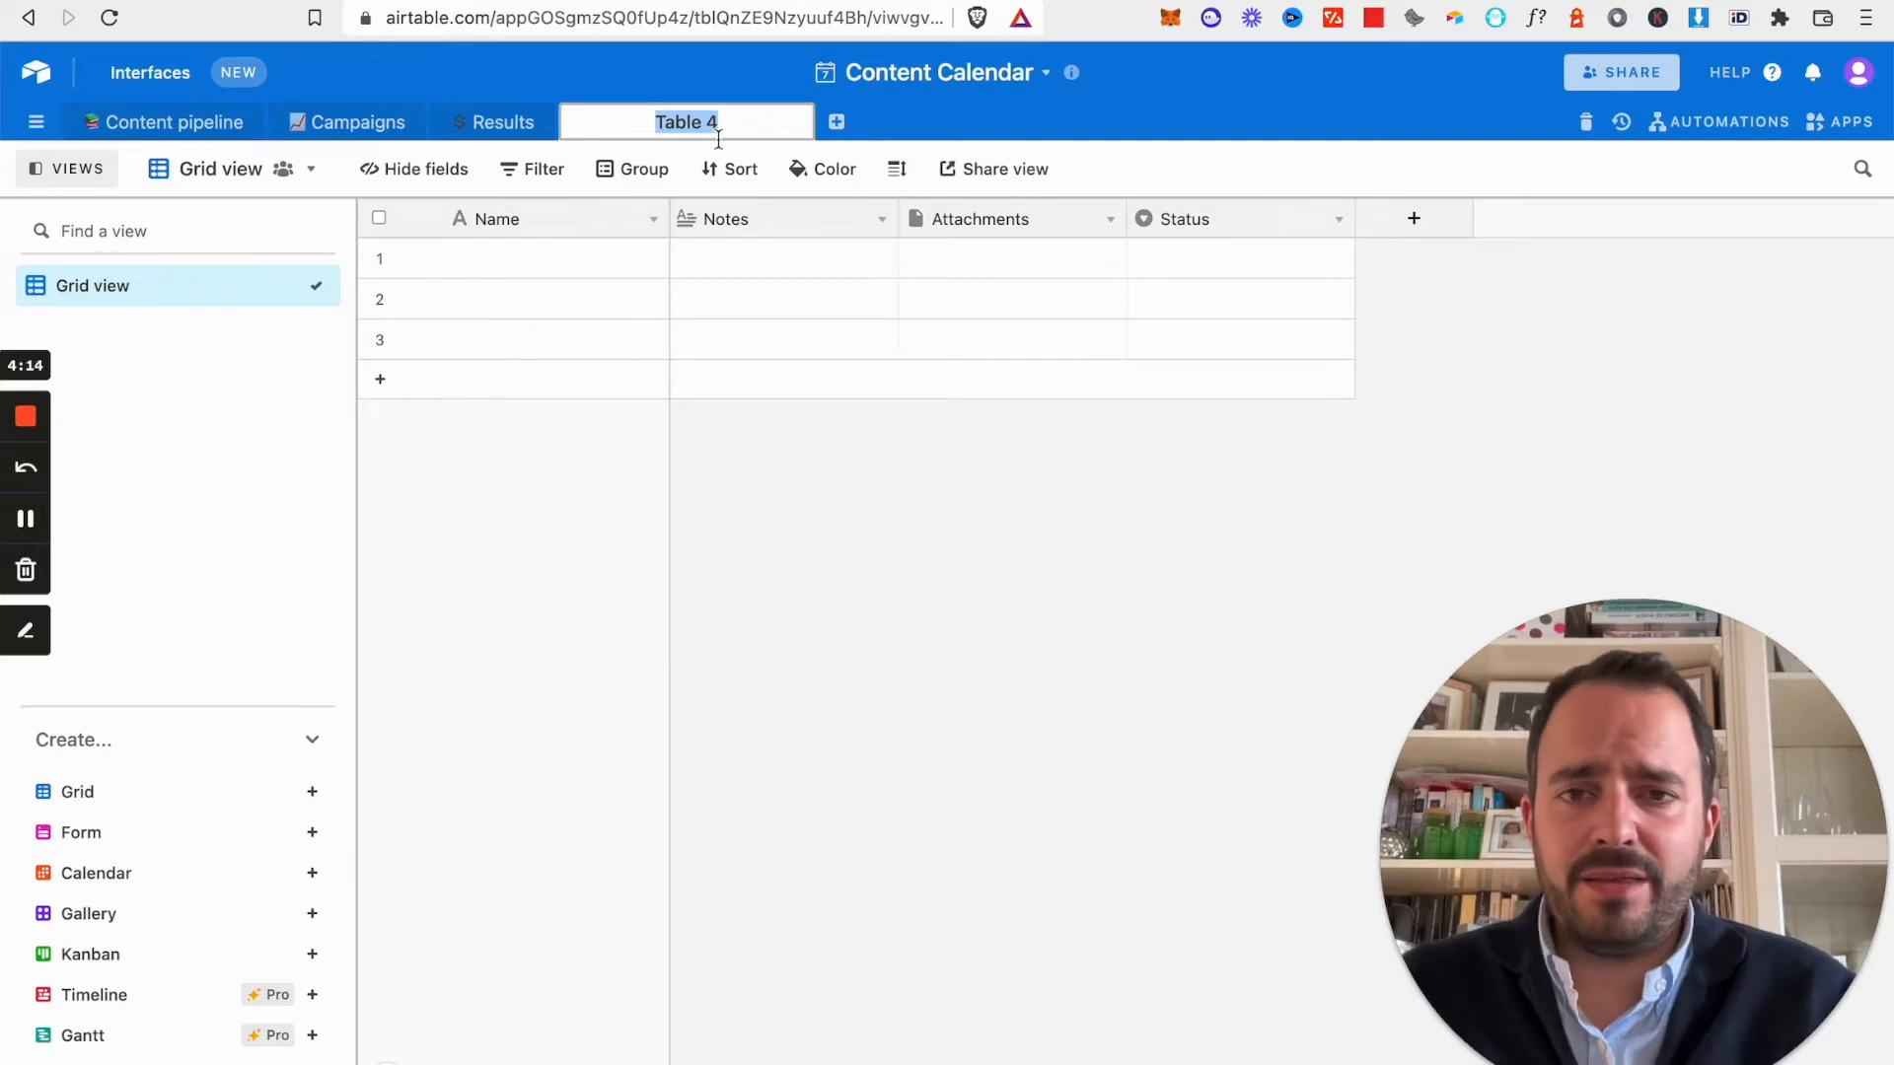
type("Mi Tabla")
key("Return")
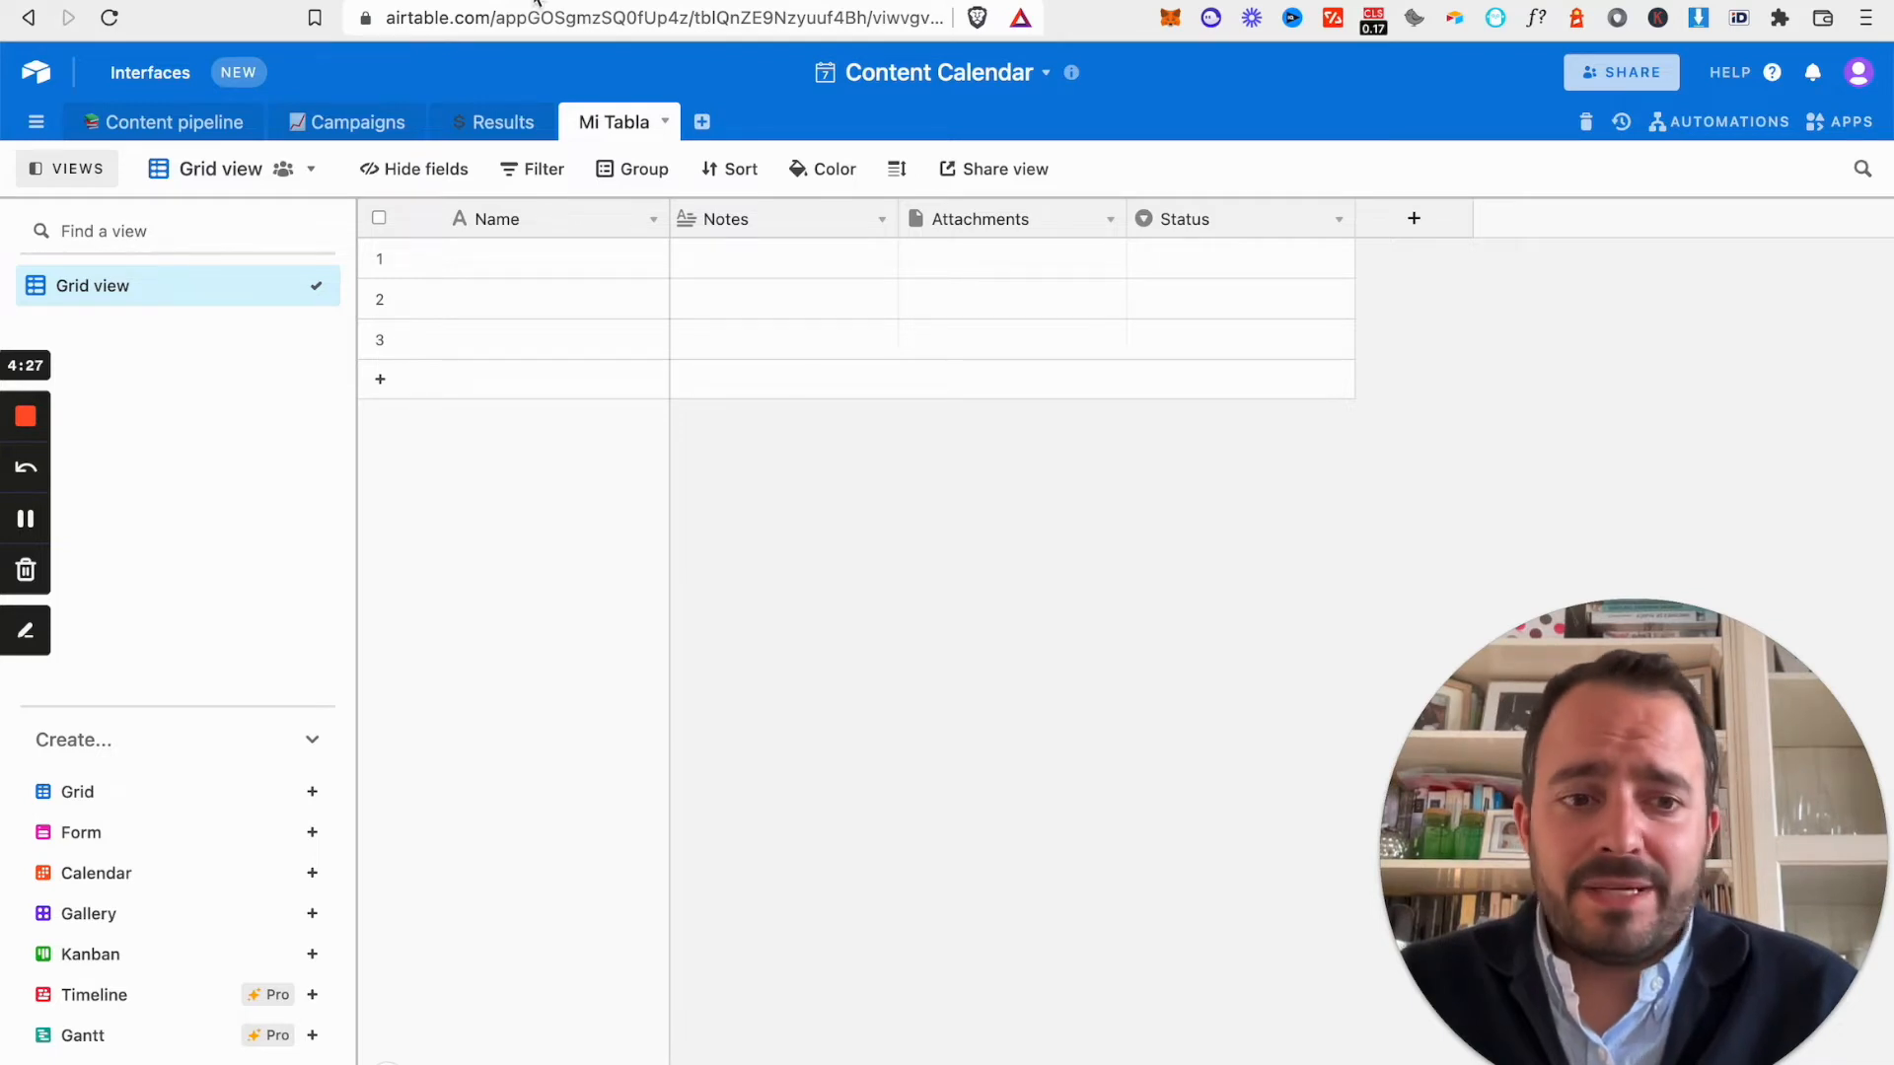
Review the management options offered for the Mi Tabla table, such as importing, renaming, duplicating and deleting.
left_click(665, 122)
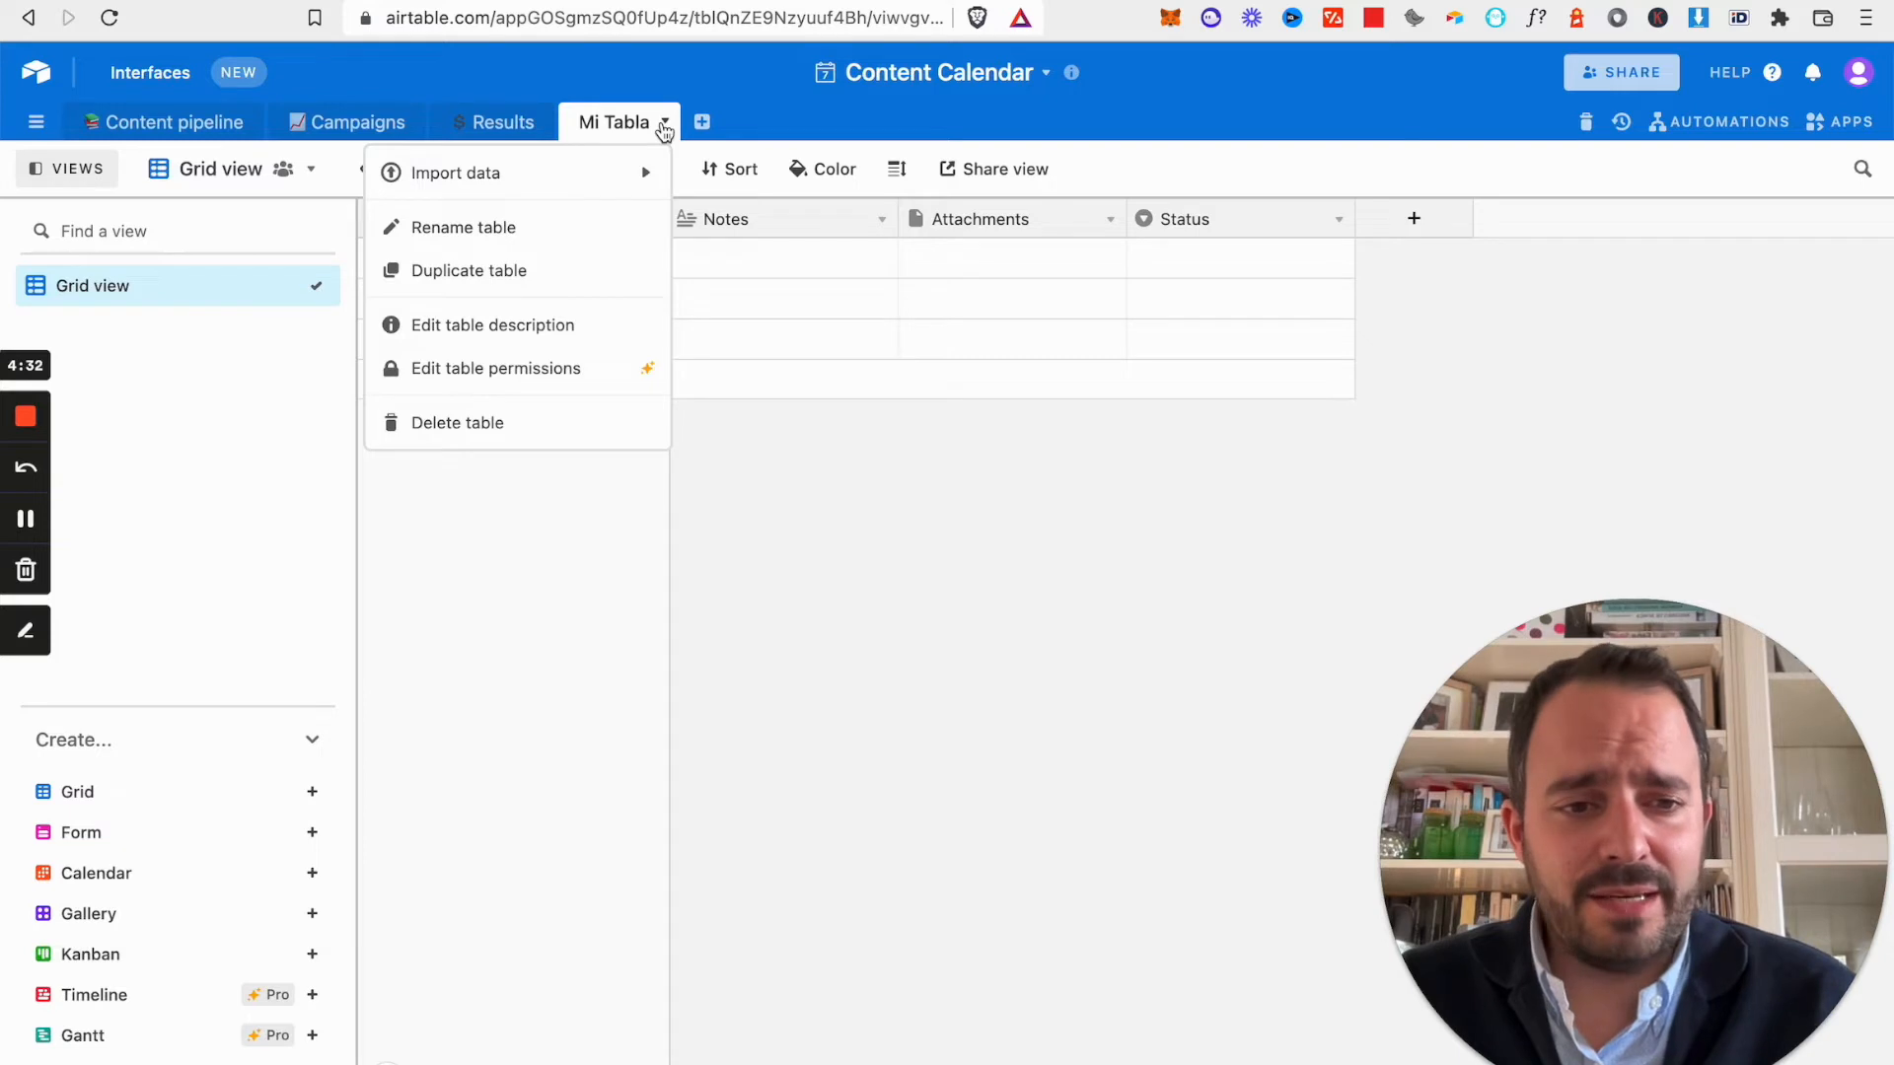
mouse_move(539, 168)
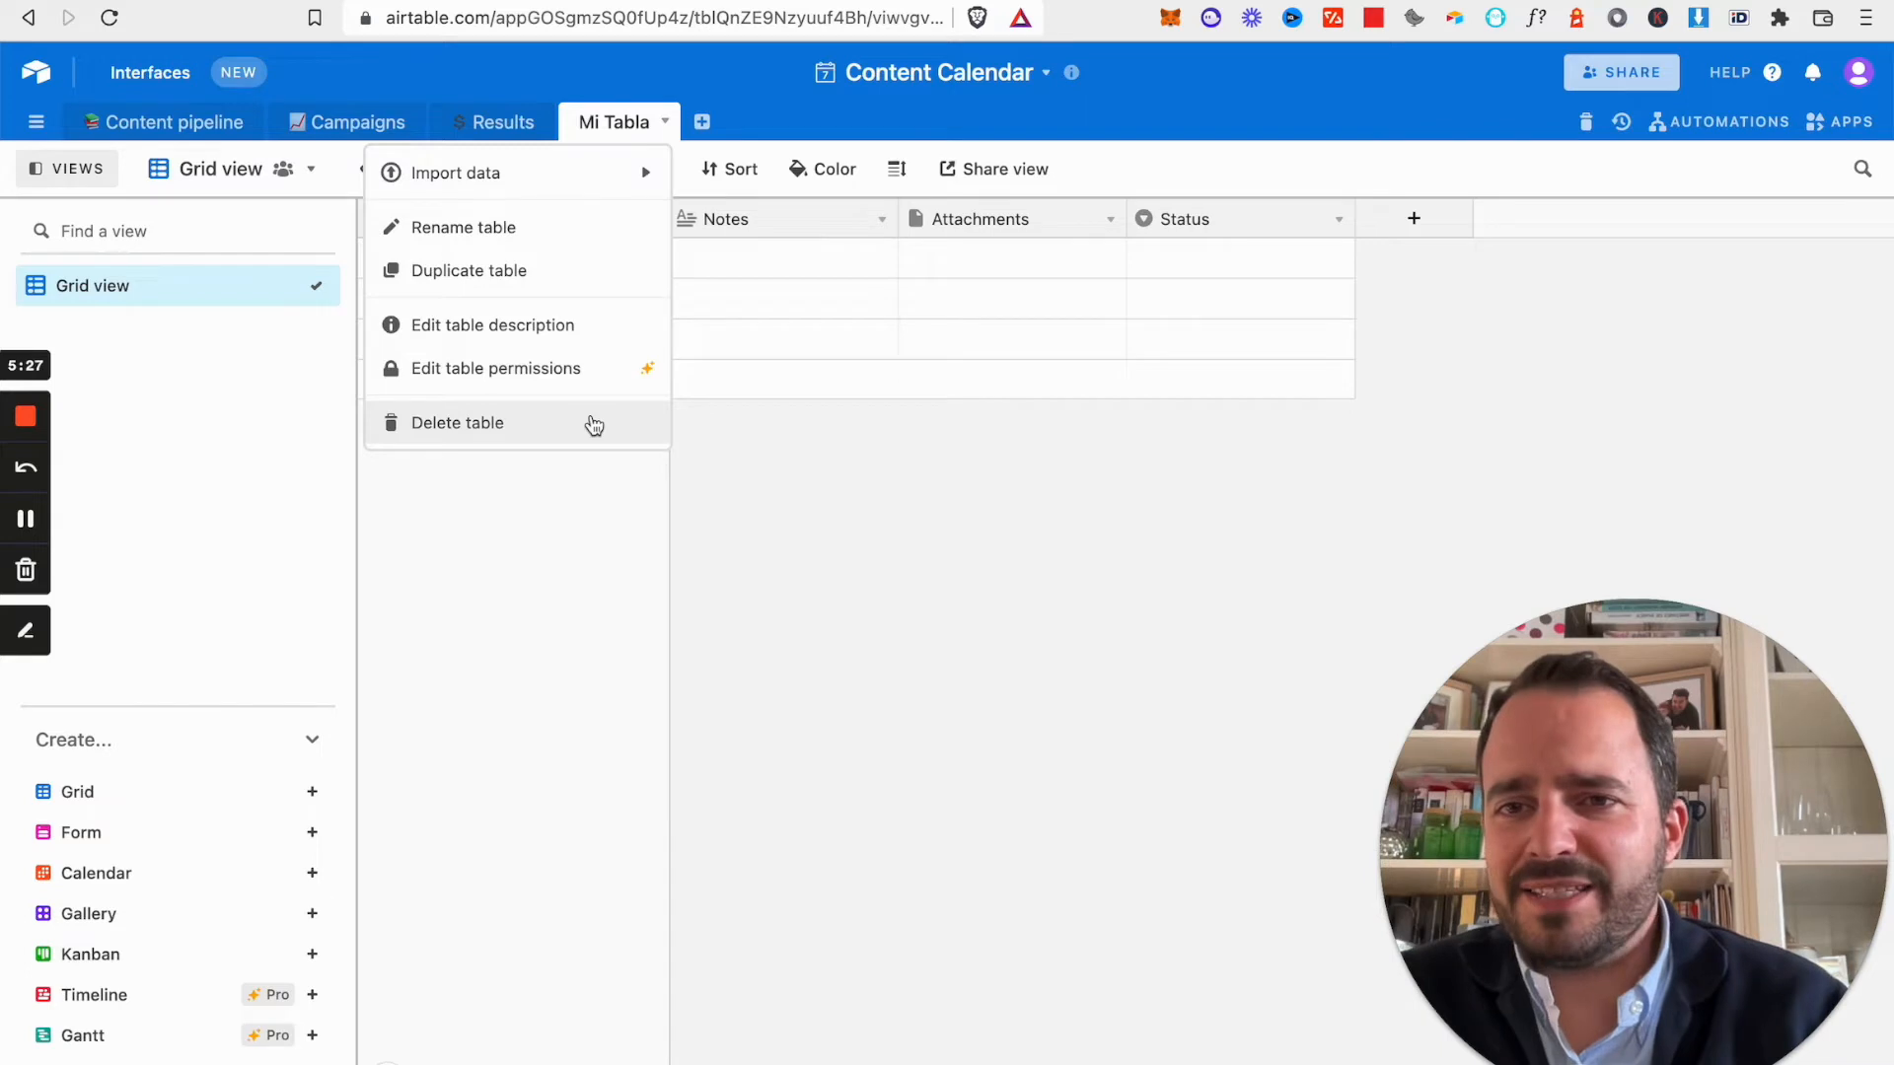
left_click(816, 519)
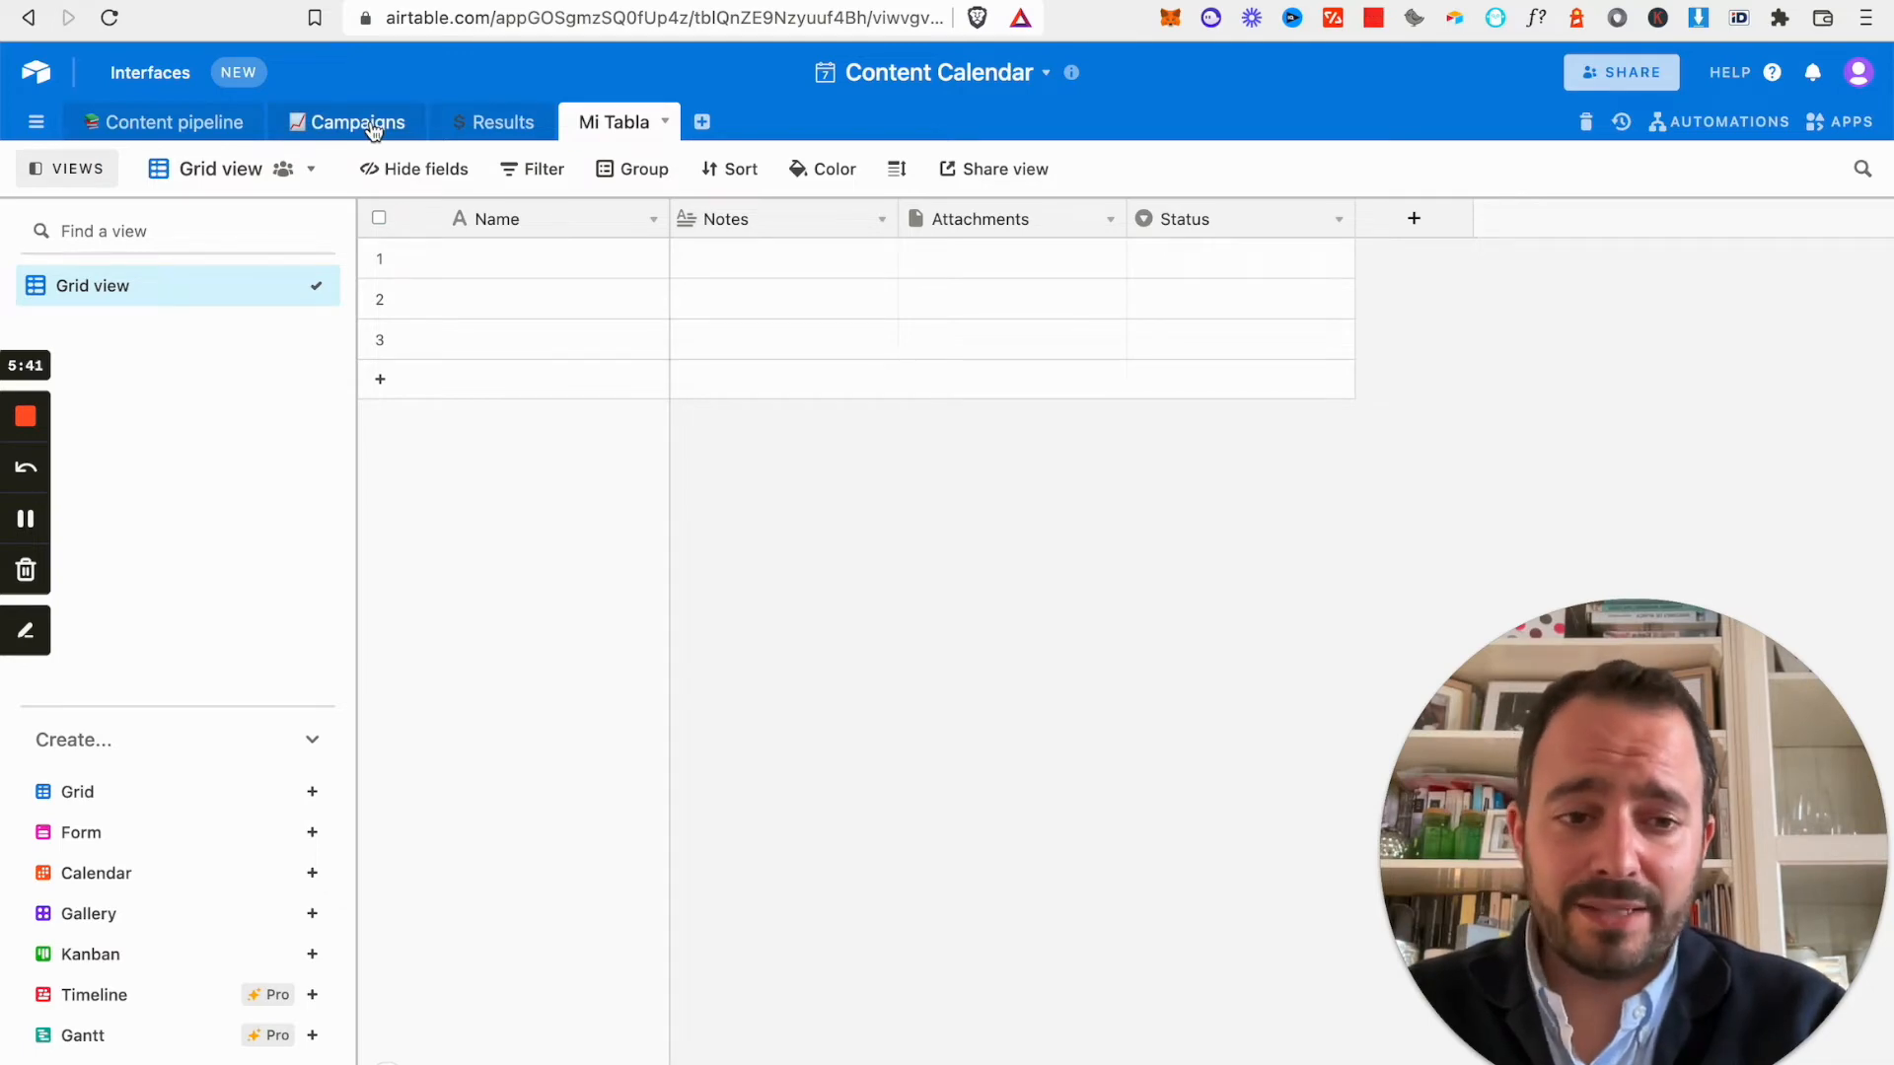
Compare the records and views of the Content pipeline, Mi Tabla and Results tables.
left_click(194, 132)
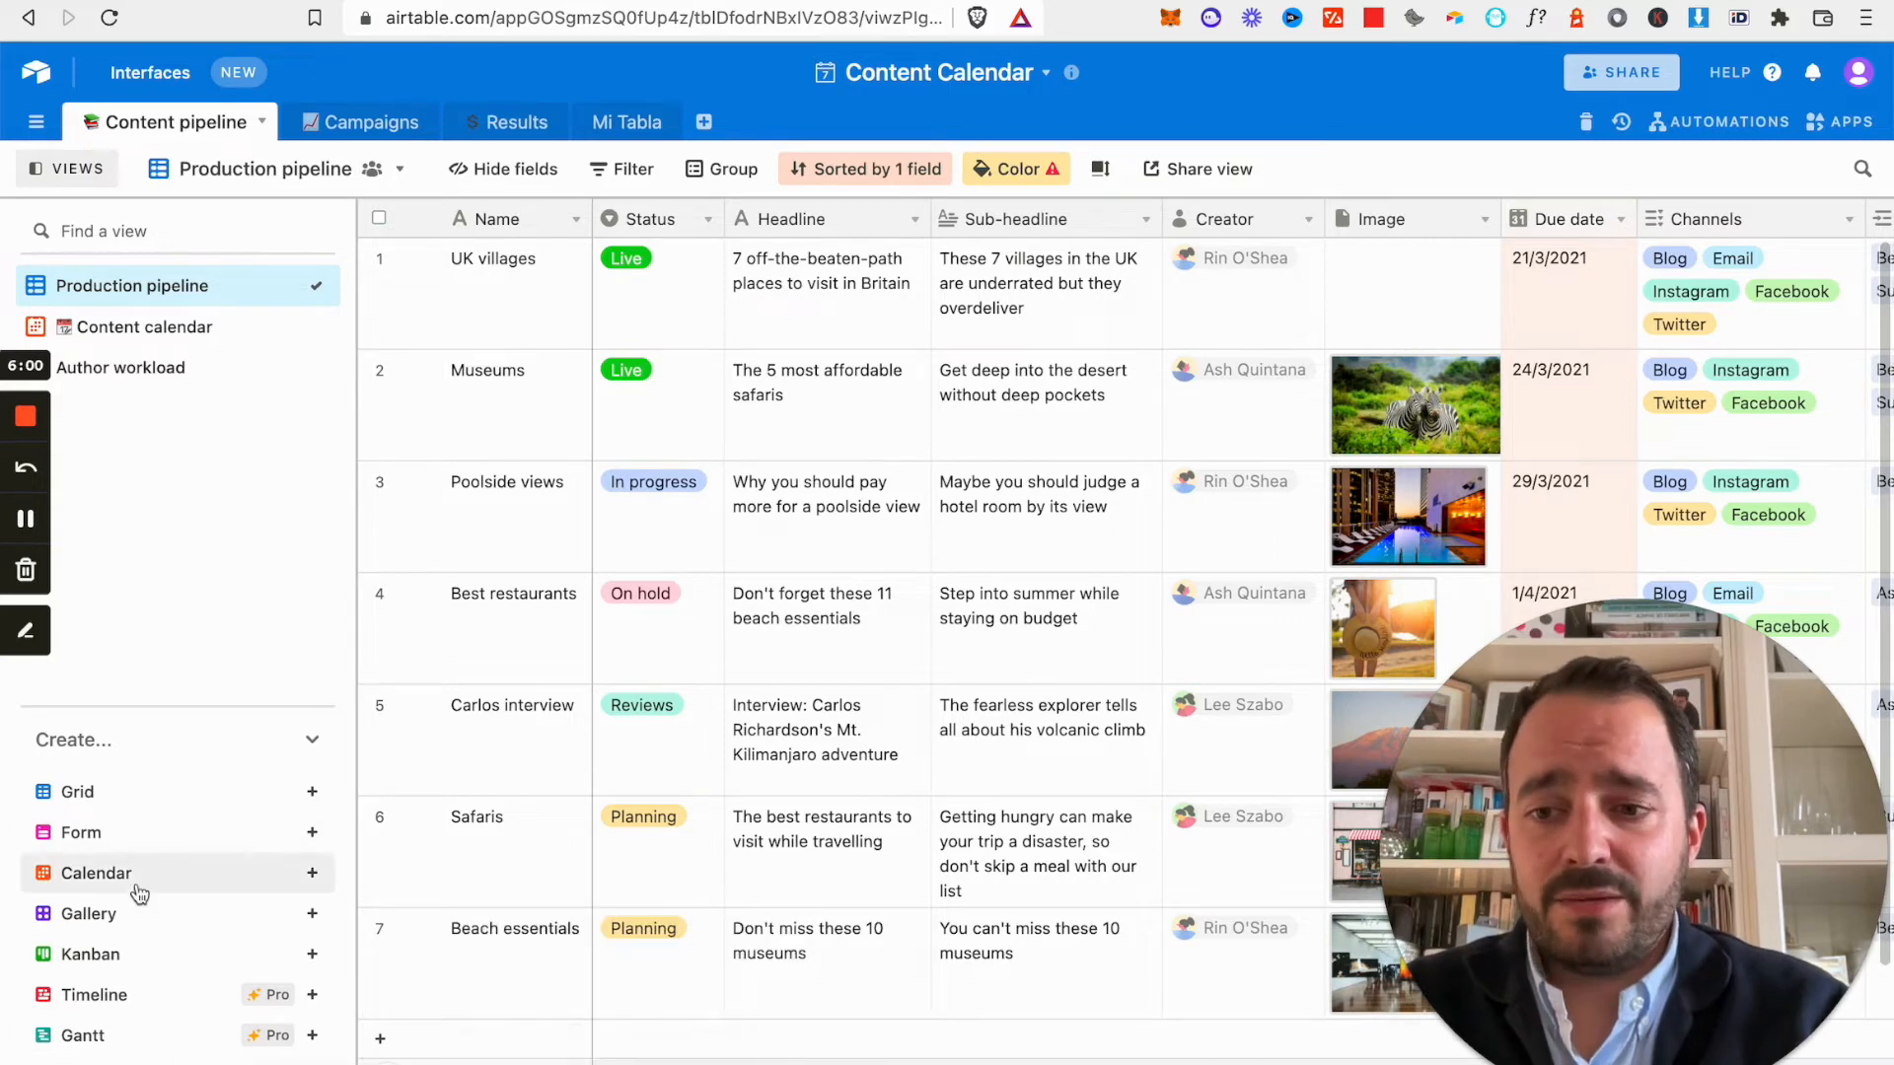
left_click(625, 122)
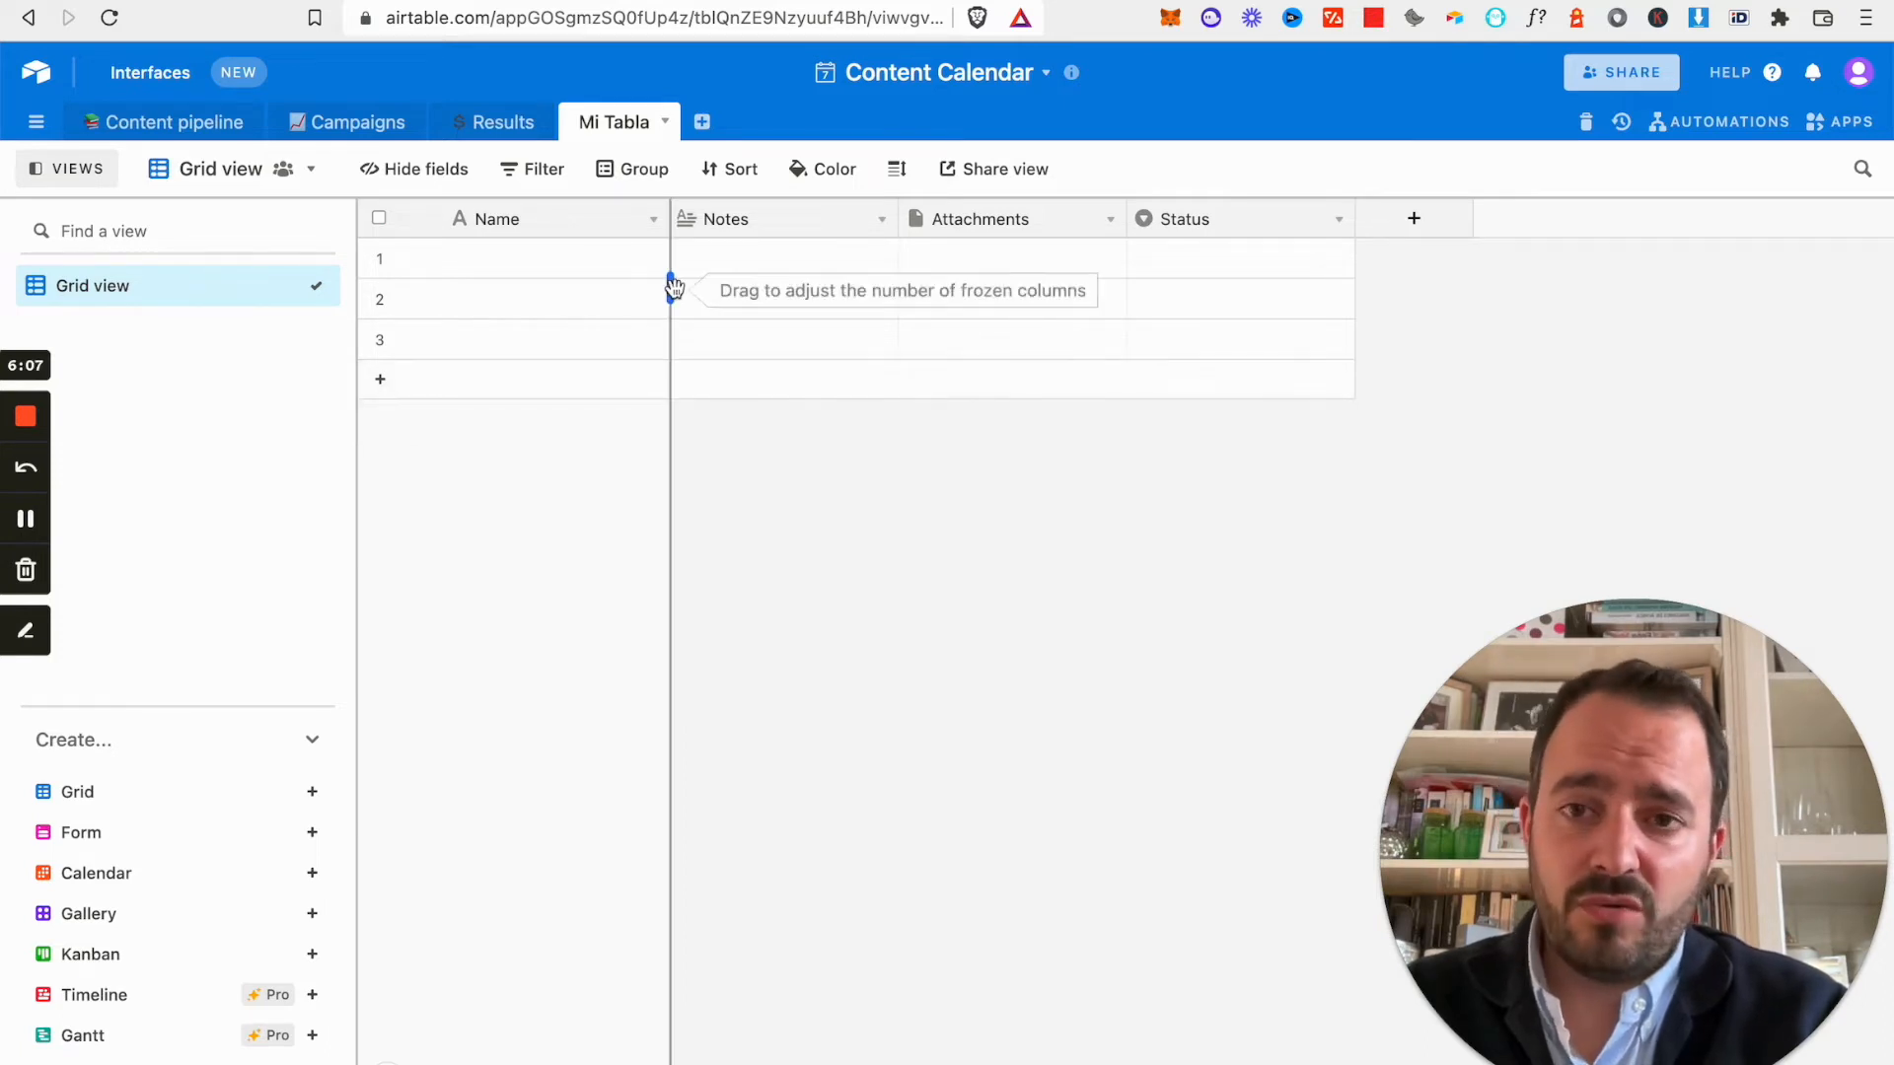
left_click(488, 125)
Open the Campaigns table and review its records, existing views and the view types available to create.
left_click(357, 124)
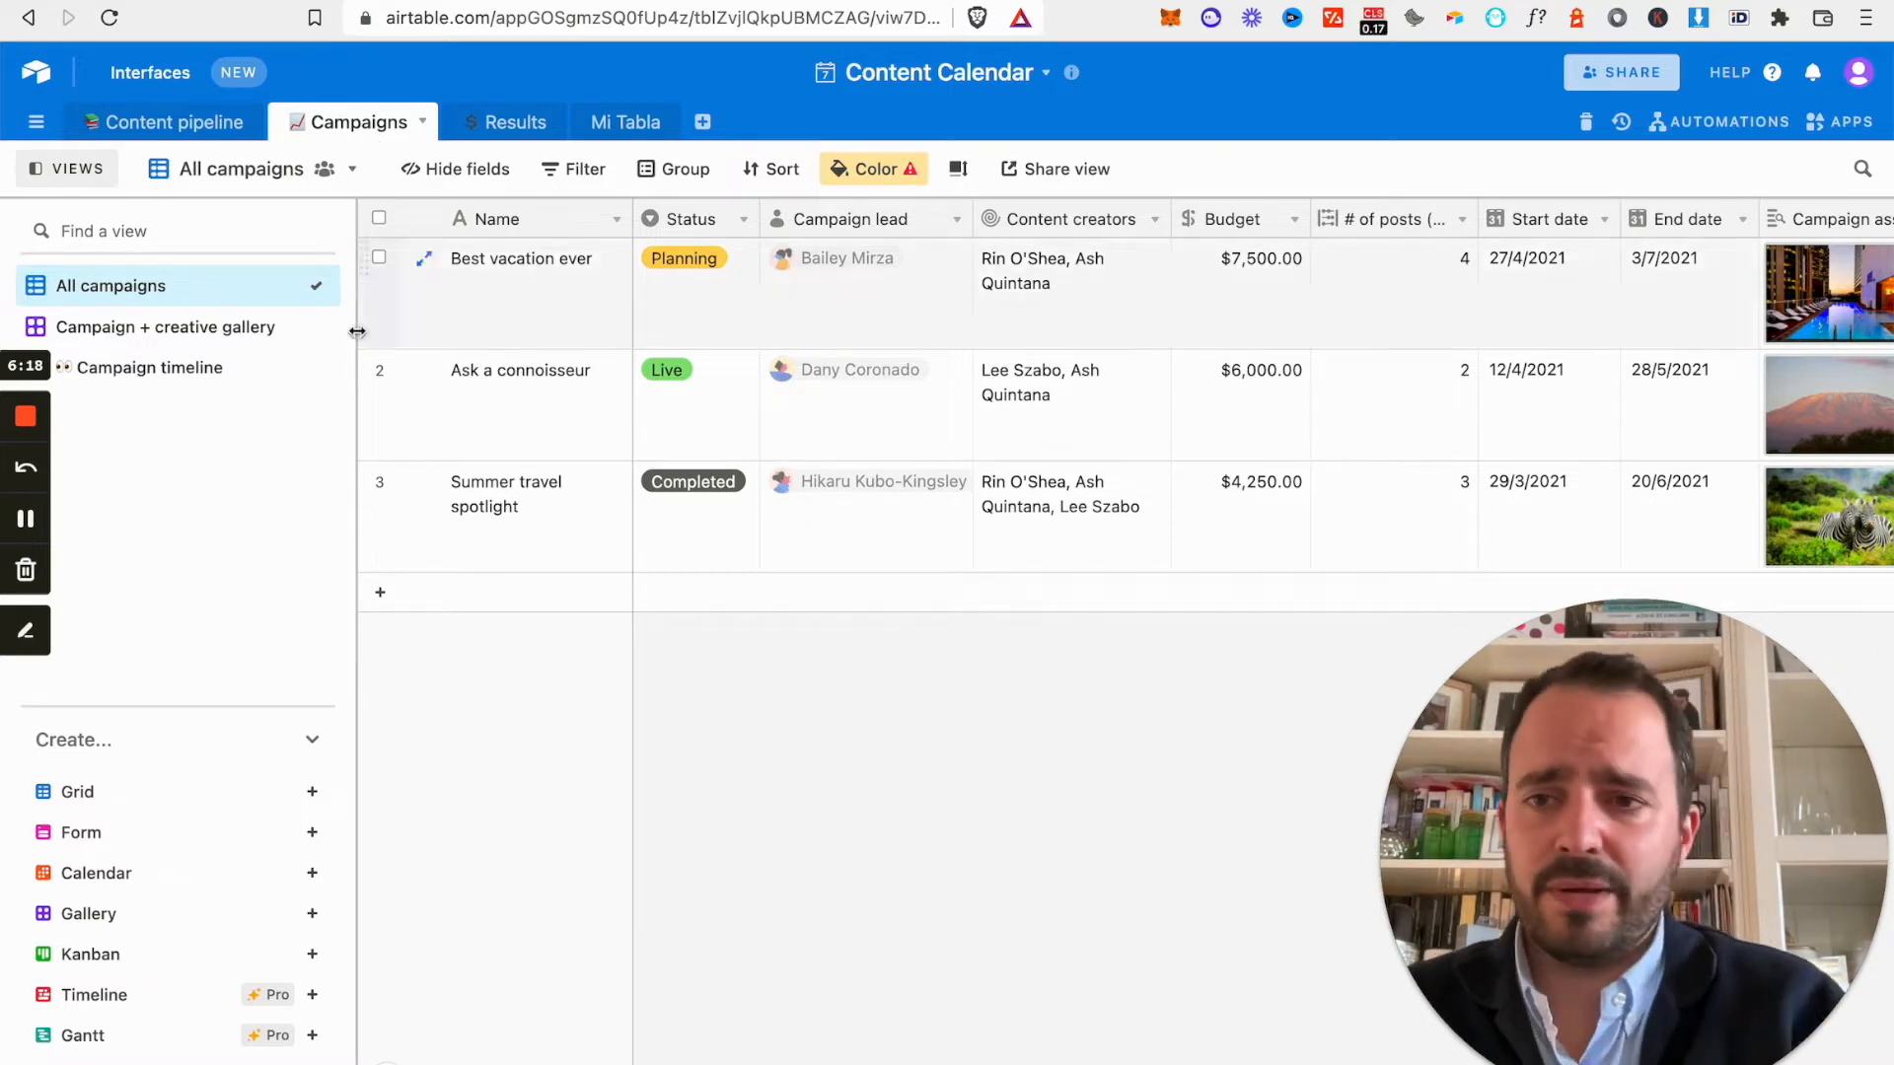
mouse_move(111, 811)
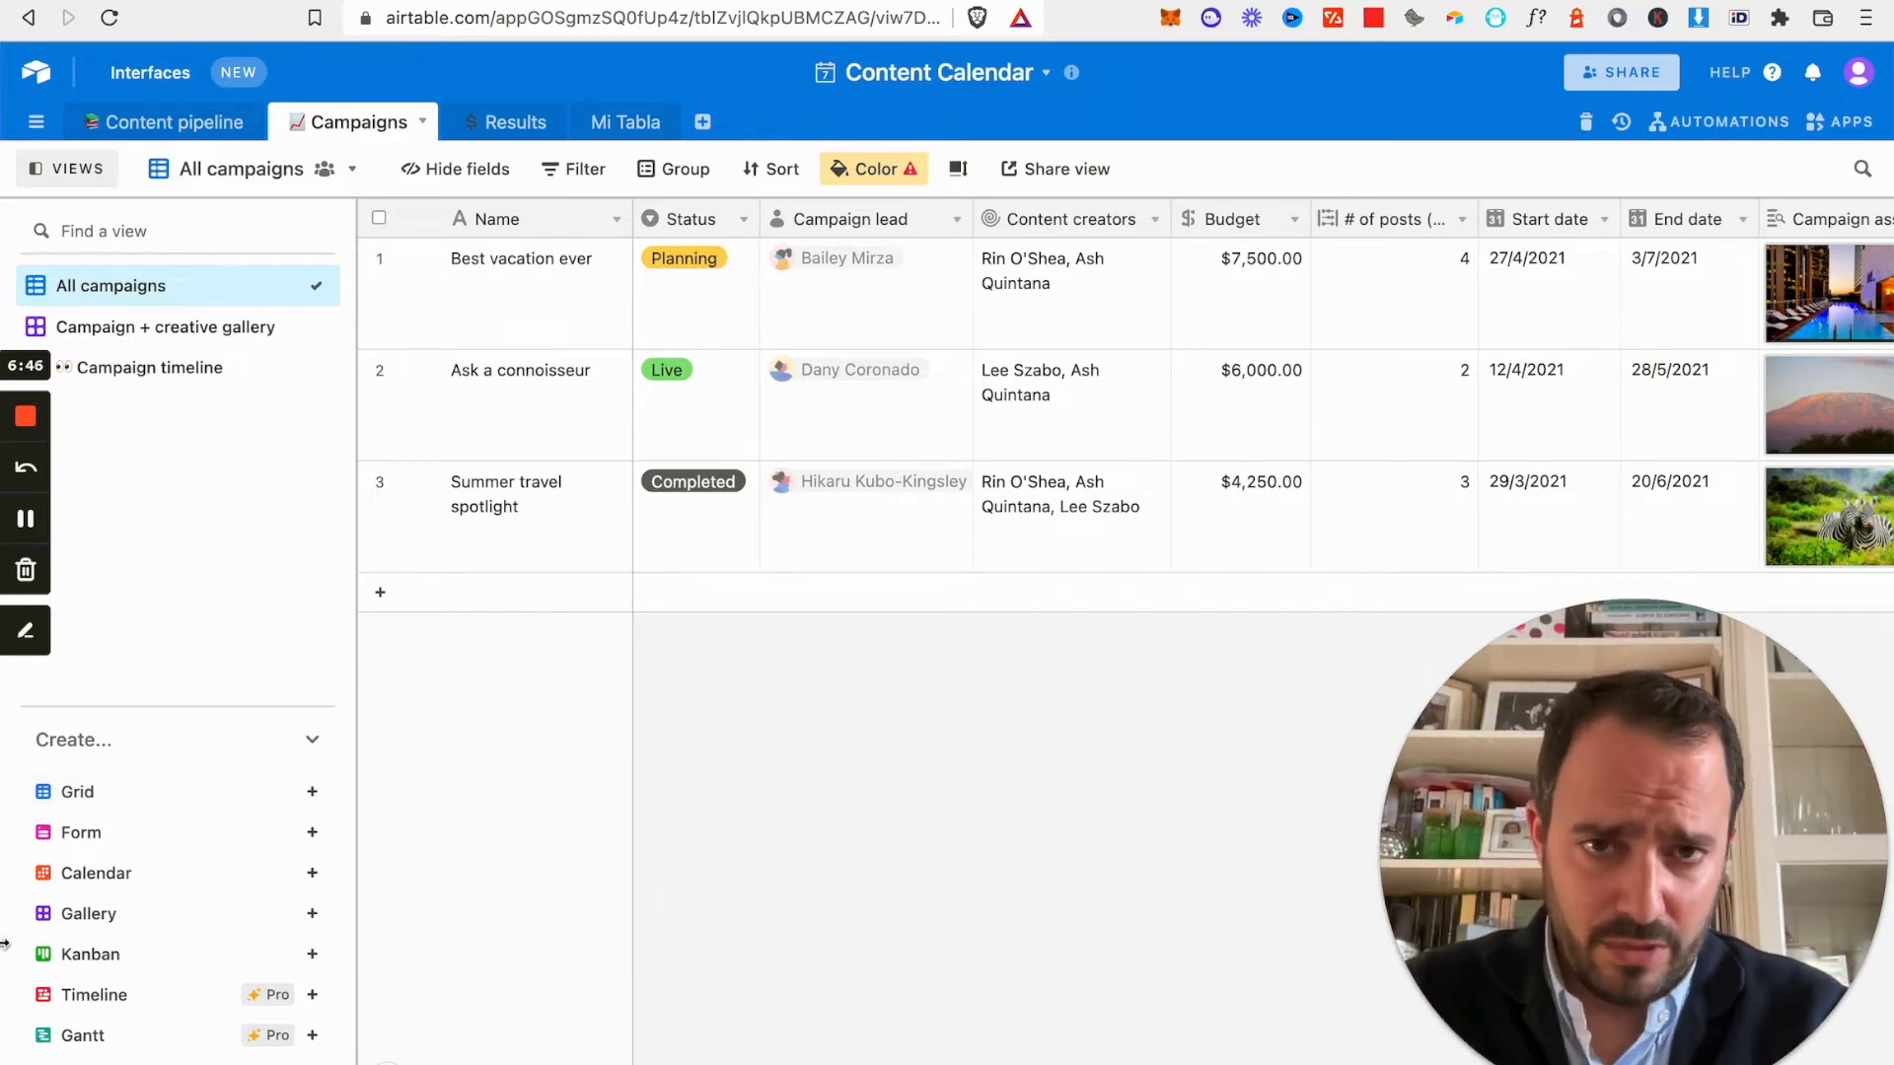
left_click(385, 375)
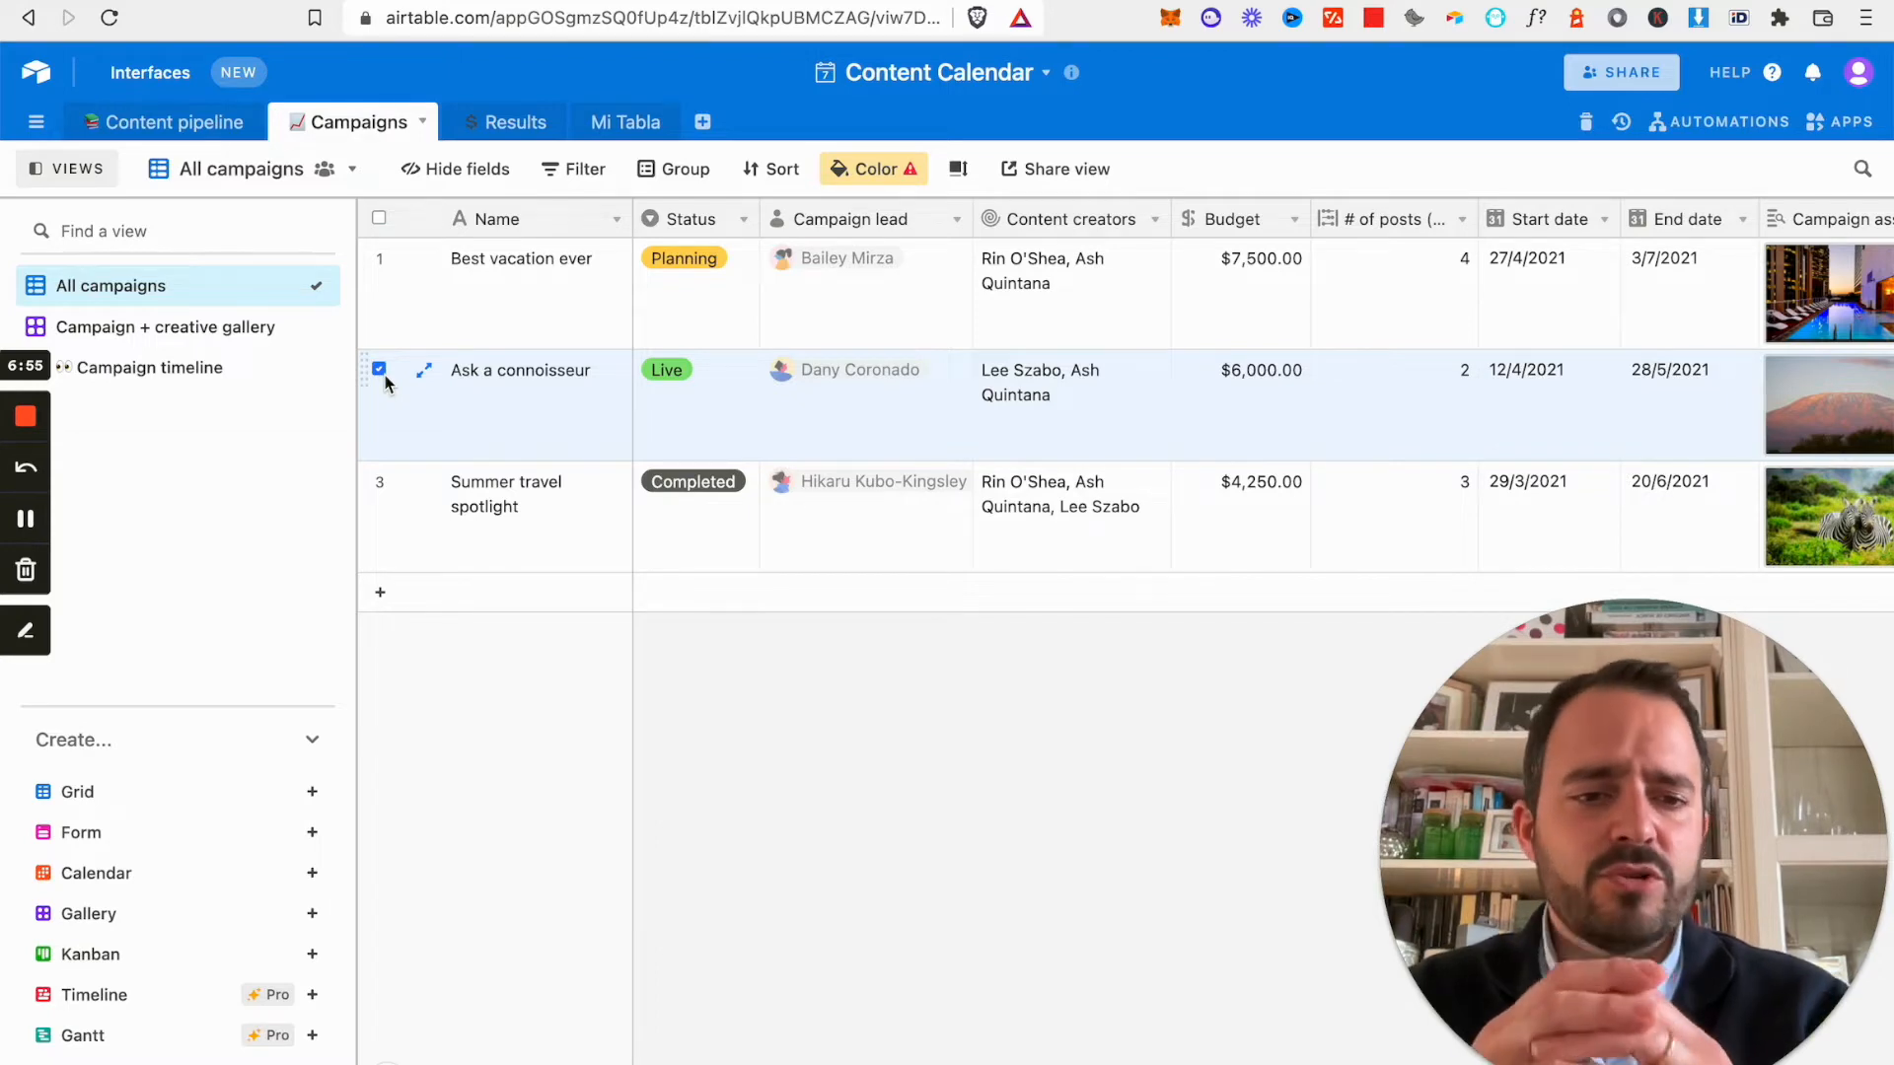
left_click(802, 742)
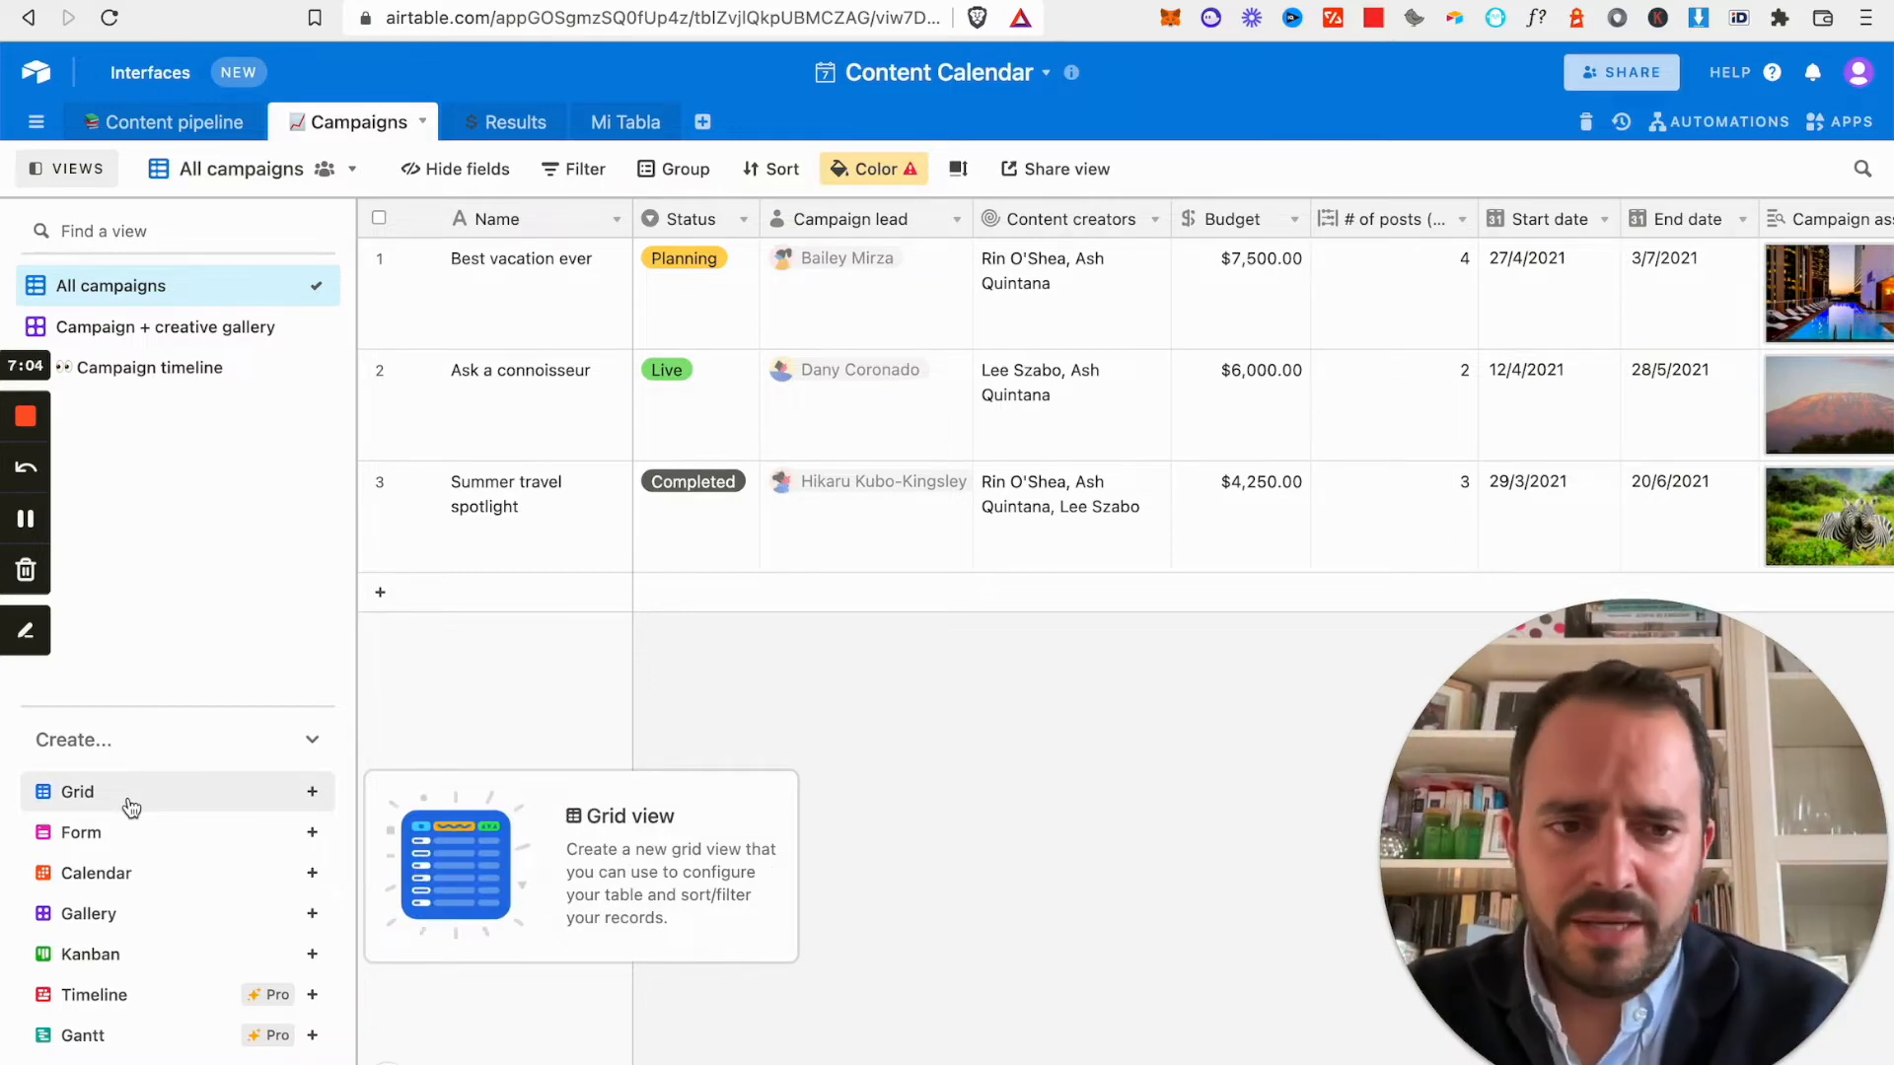
mouse_move(203, 372)
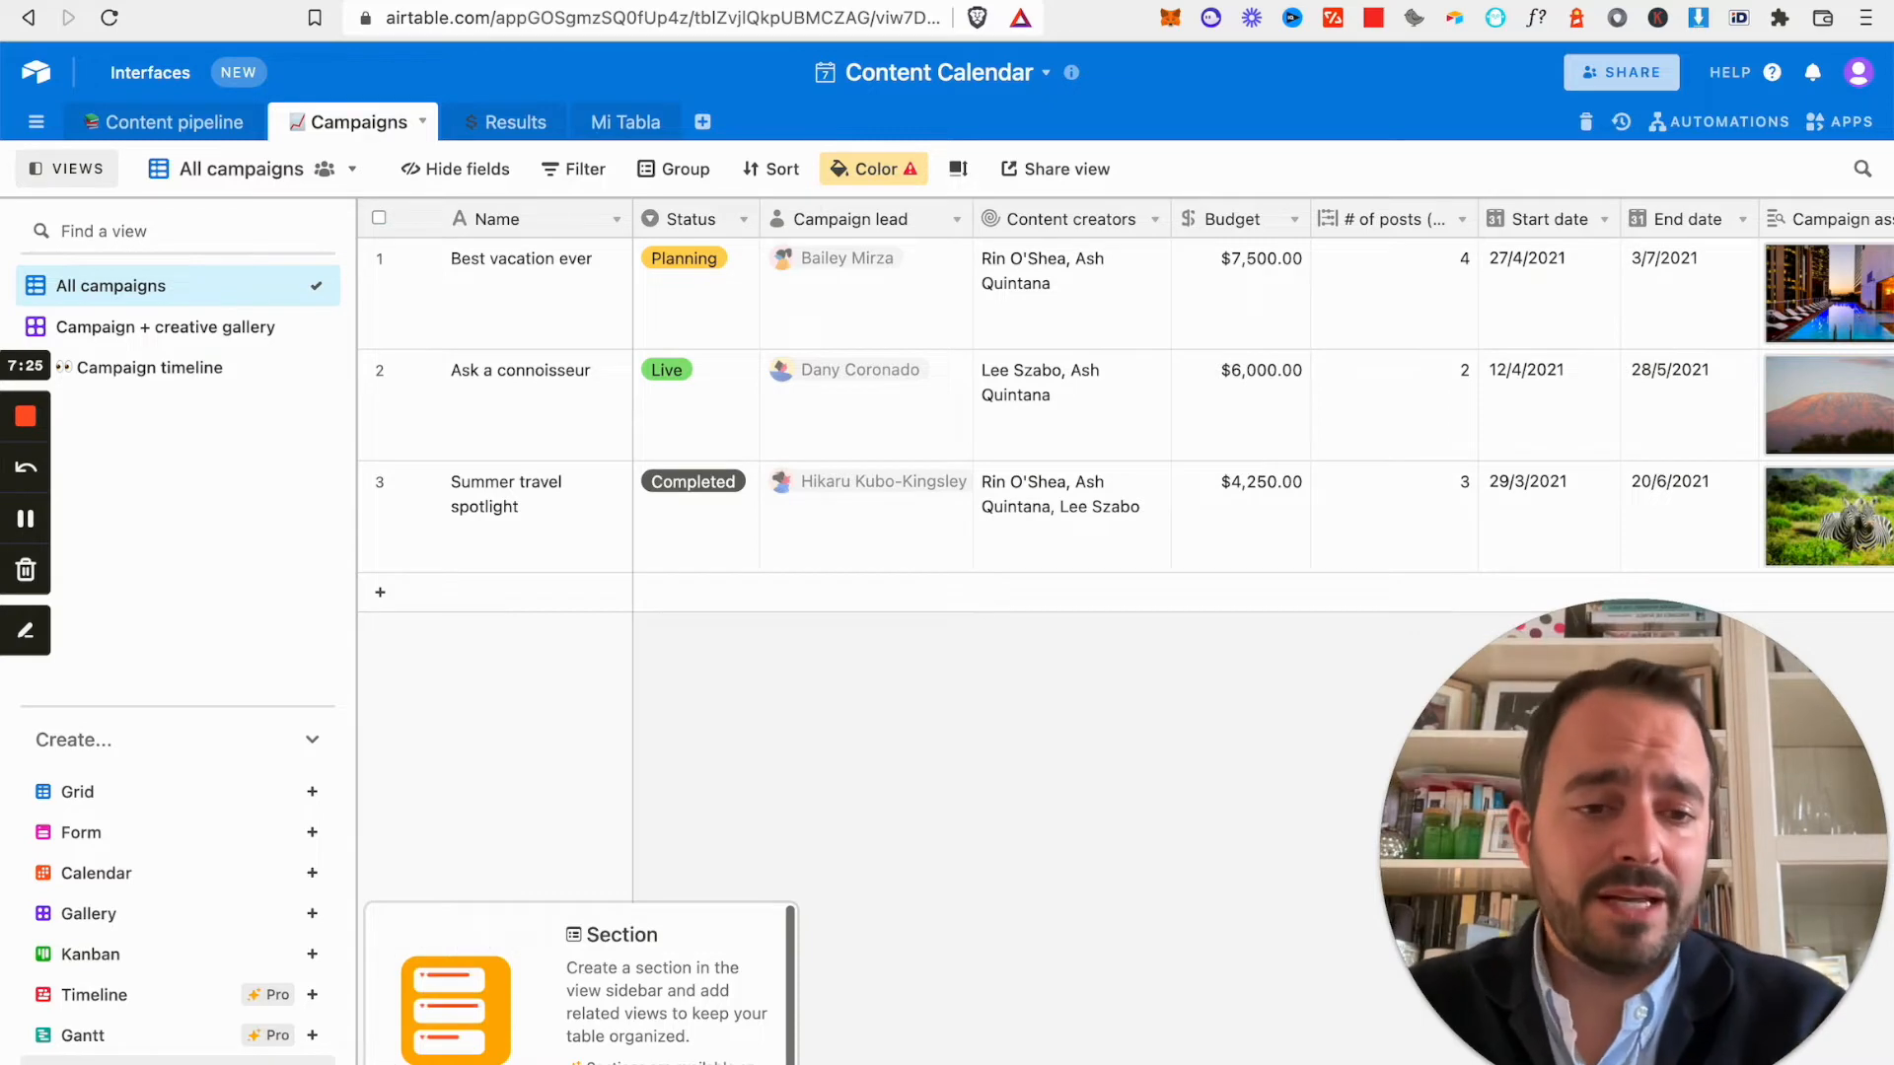
Create a form view in the Campaigns table and remove all fields from the form.
left_click(126, 843)
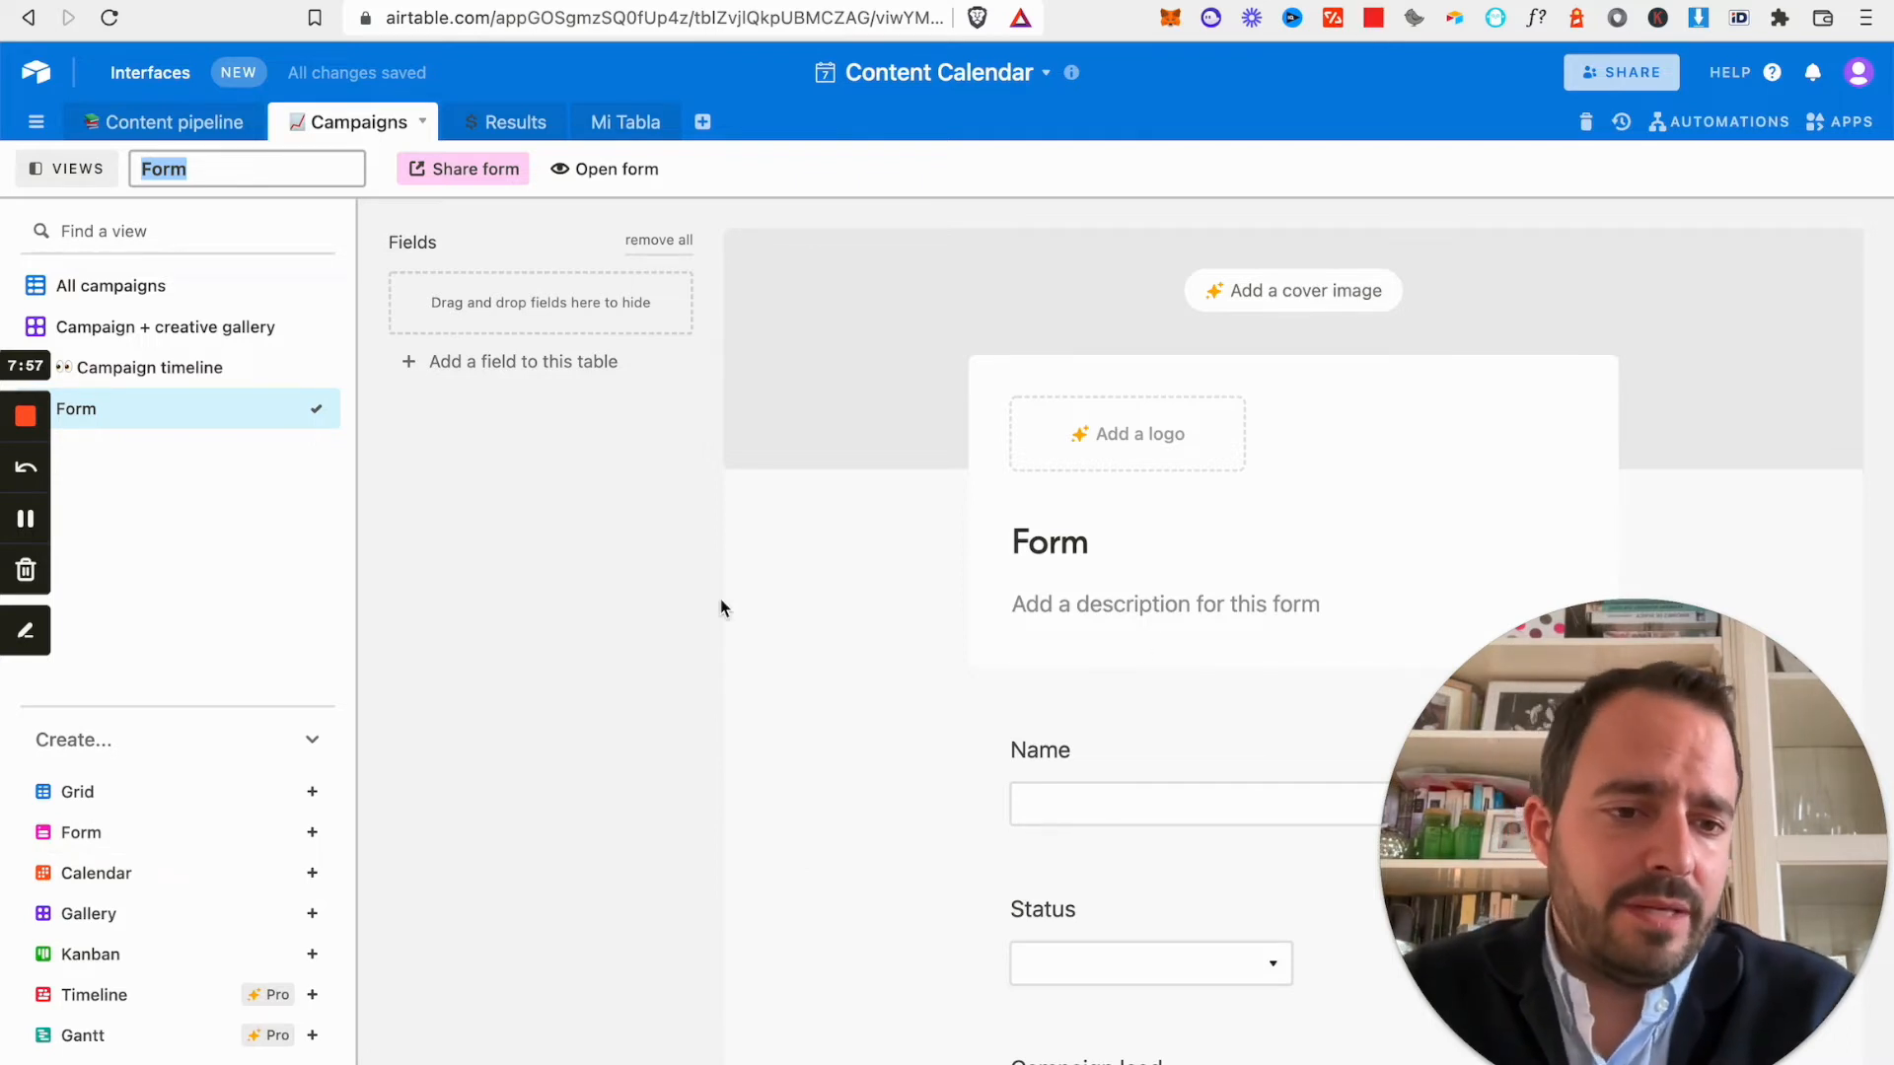
scroll(1216, 641, "down", 14)
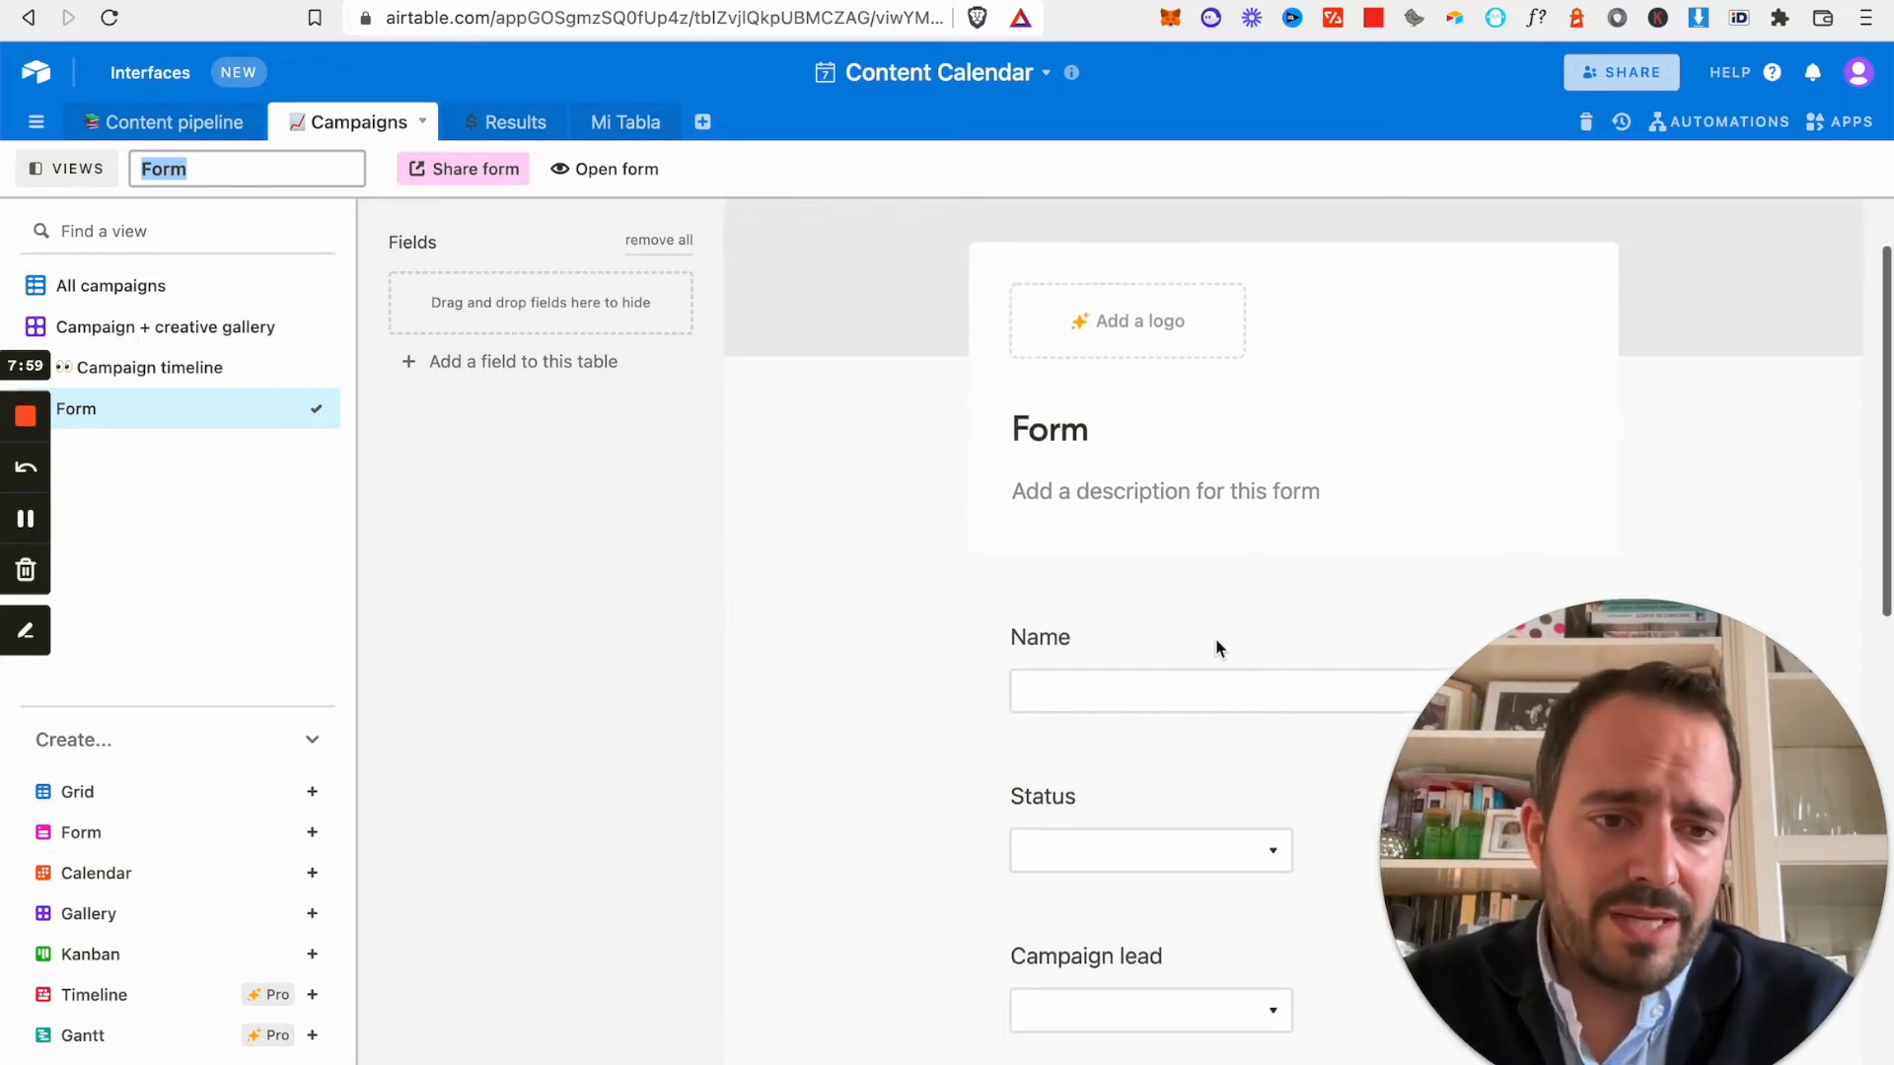
scroll(1216, 639, "up", 15)
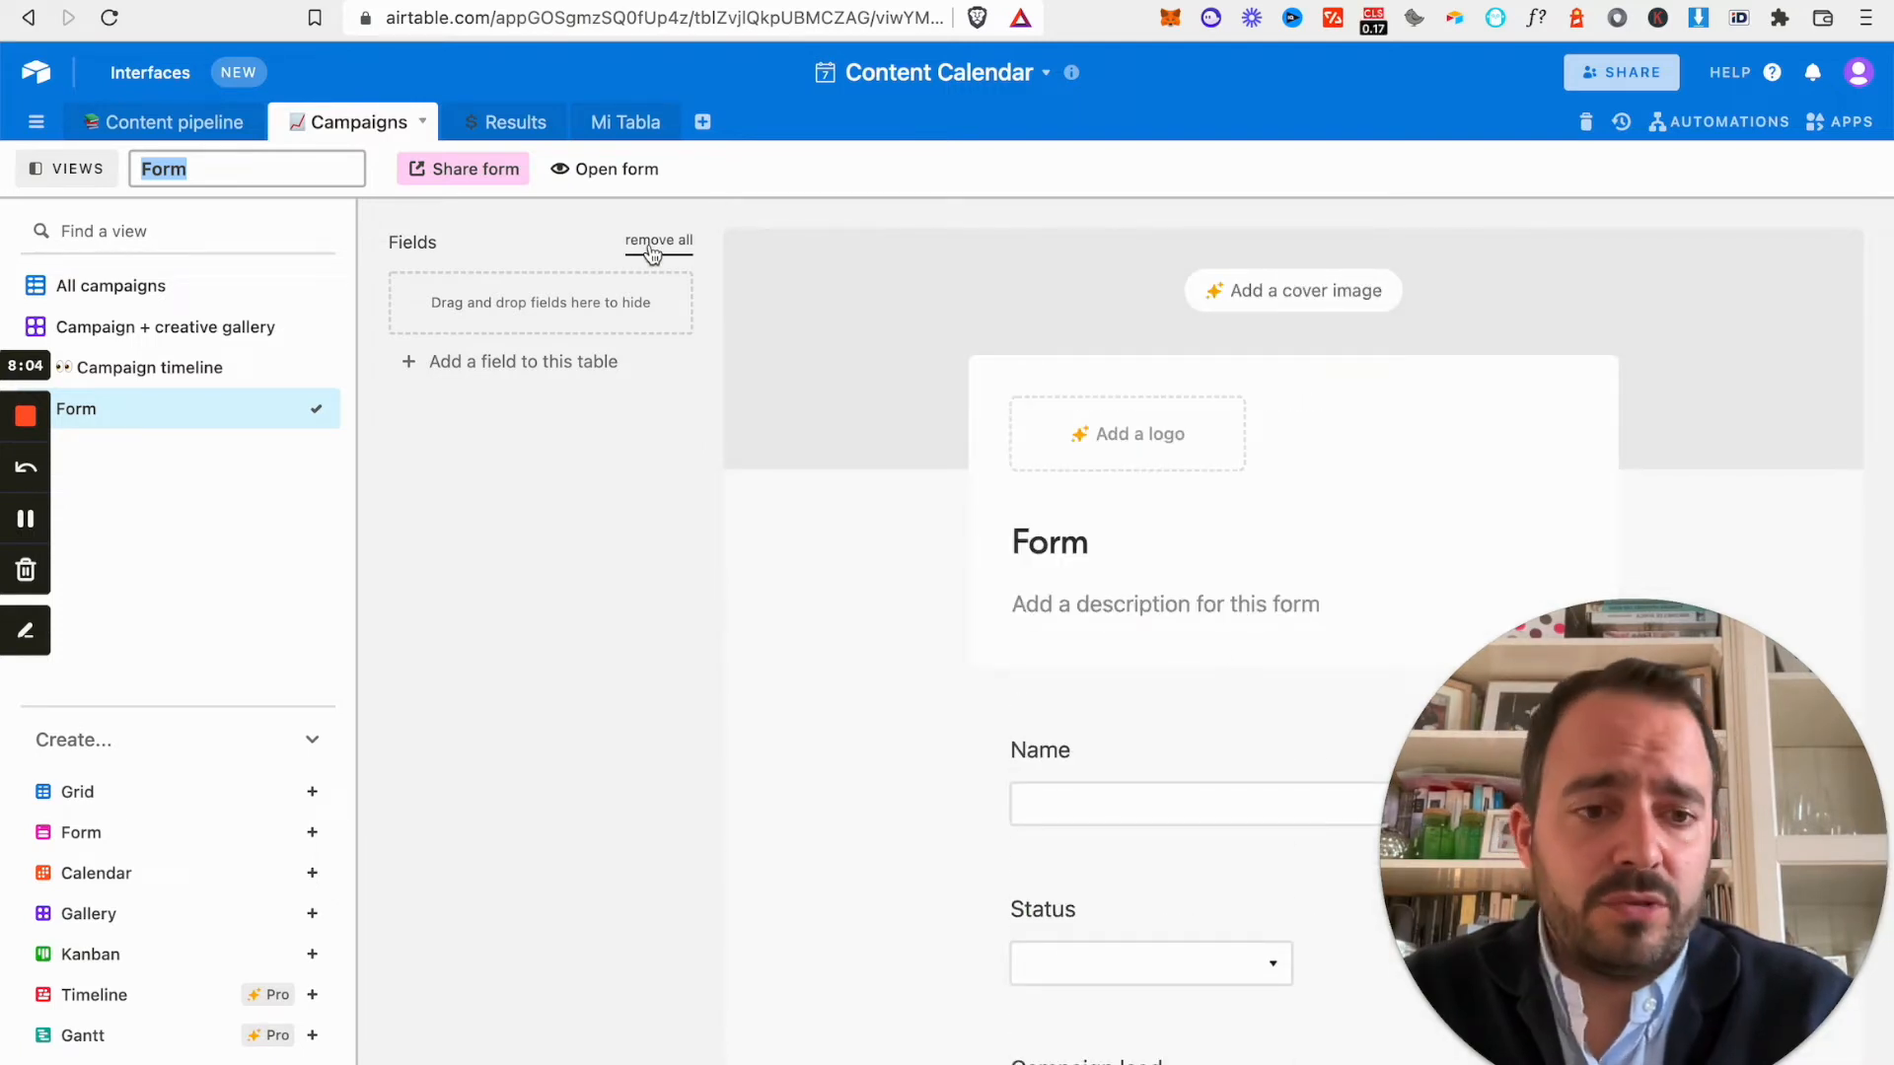
left_click(652, 247)
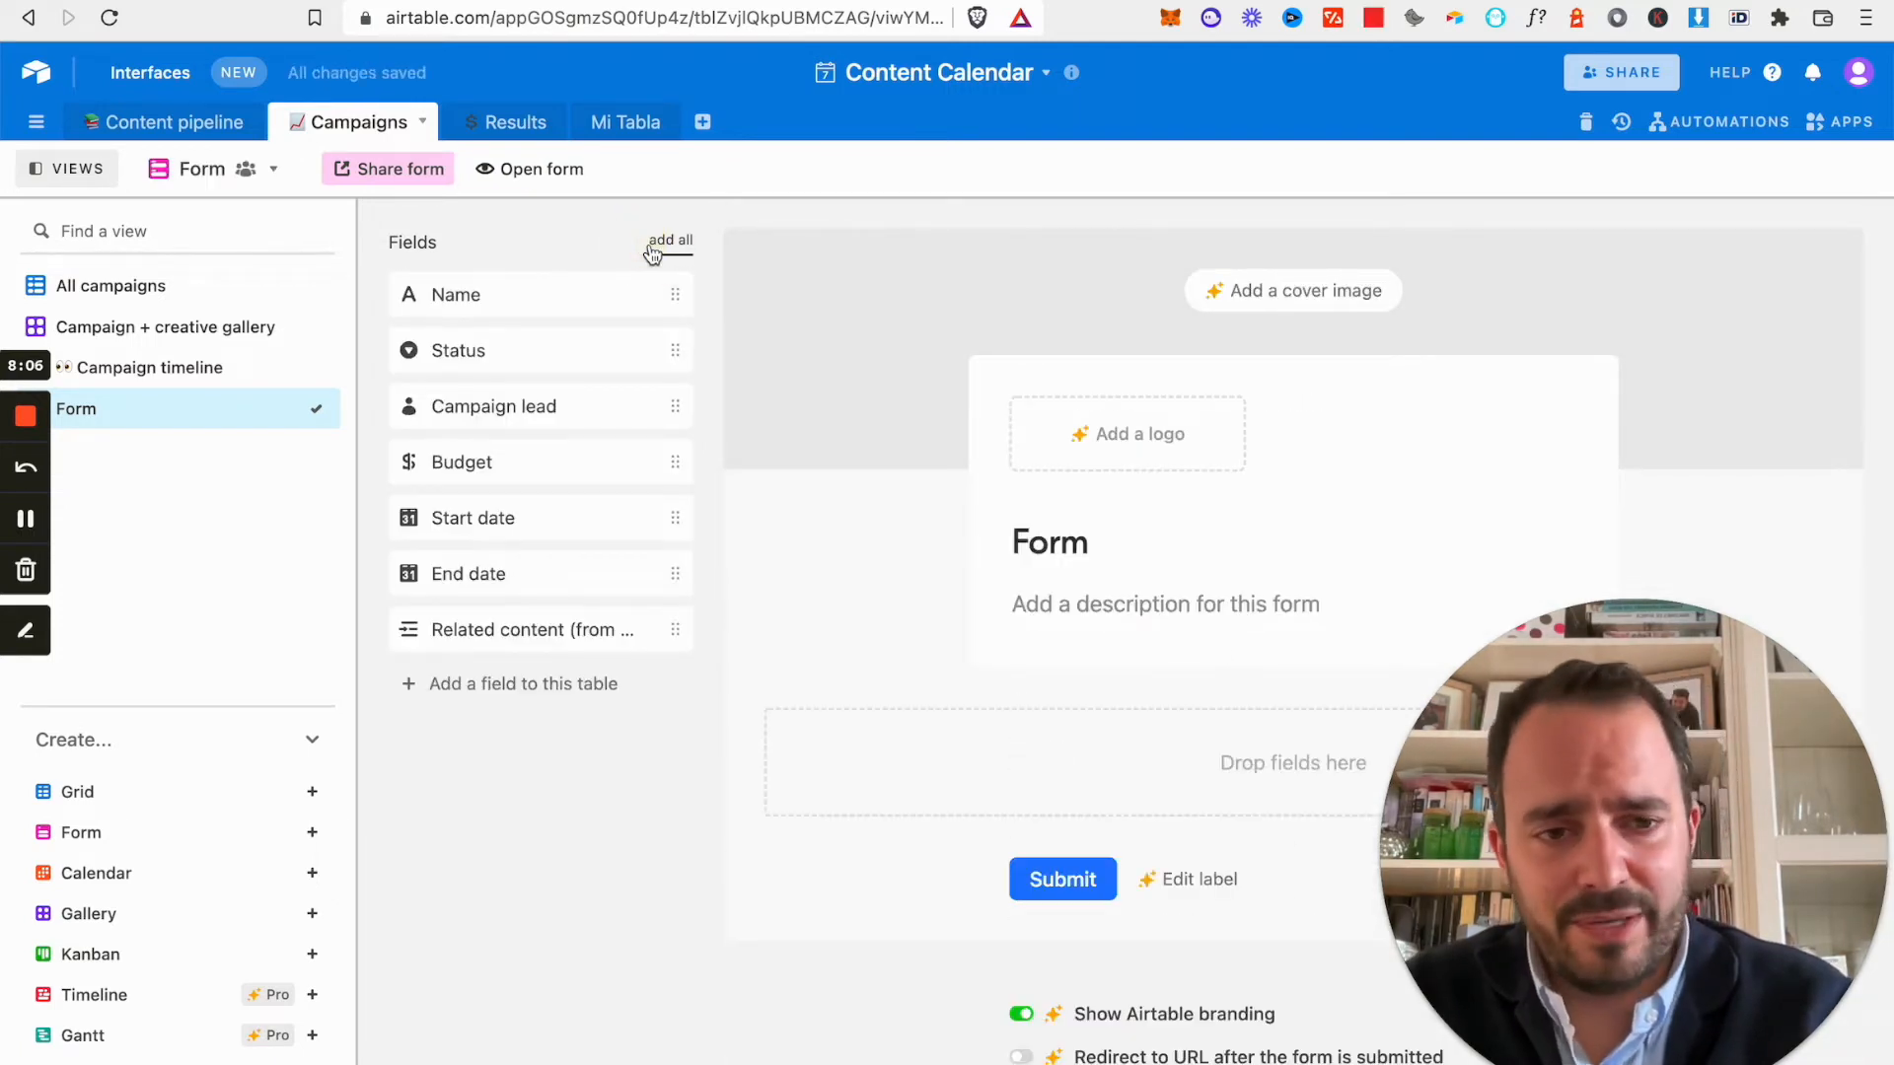
Add the Name and Budget fields to the form, with Budget below Name.
scroll(1002, 659, "down", 2)
left_click_drag(494, 306, 1151, 740)
left_click_drag(556, 406, 1079, 829)
scroll(1184, 636, "down", 3)
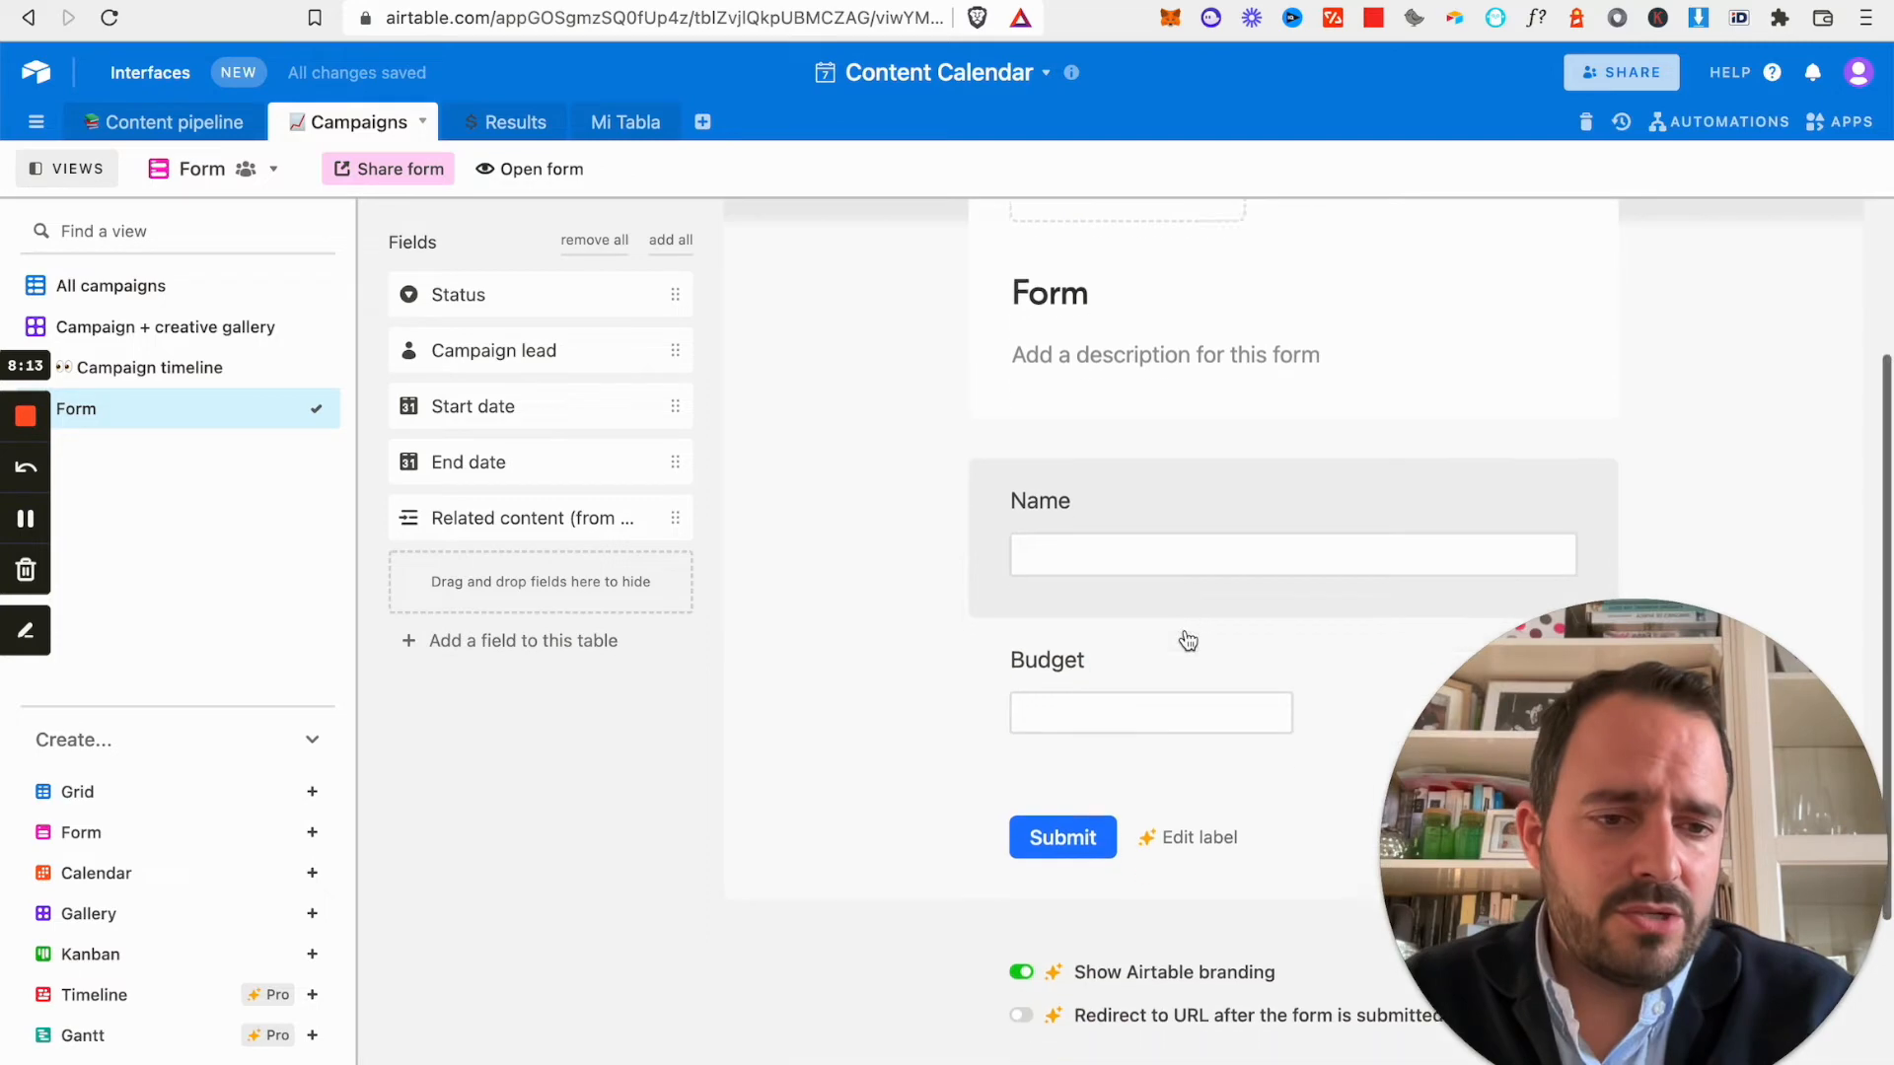
scroll(1188, 640, "up", 3)
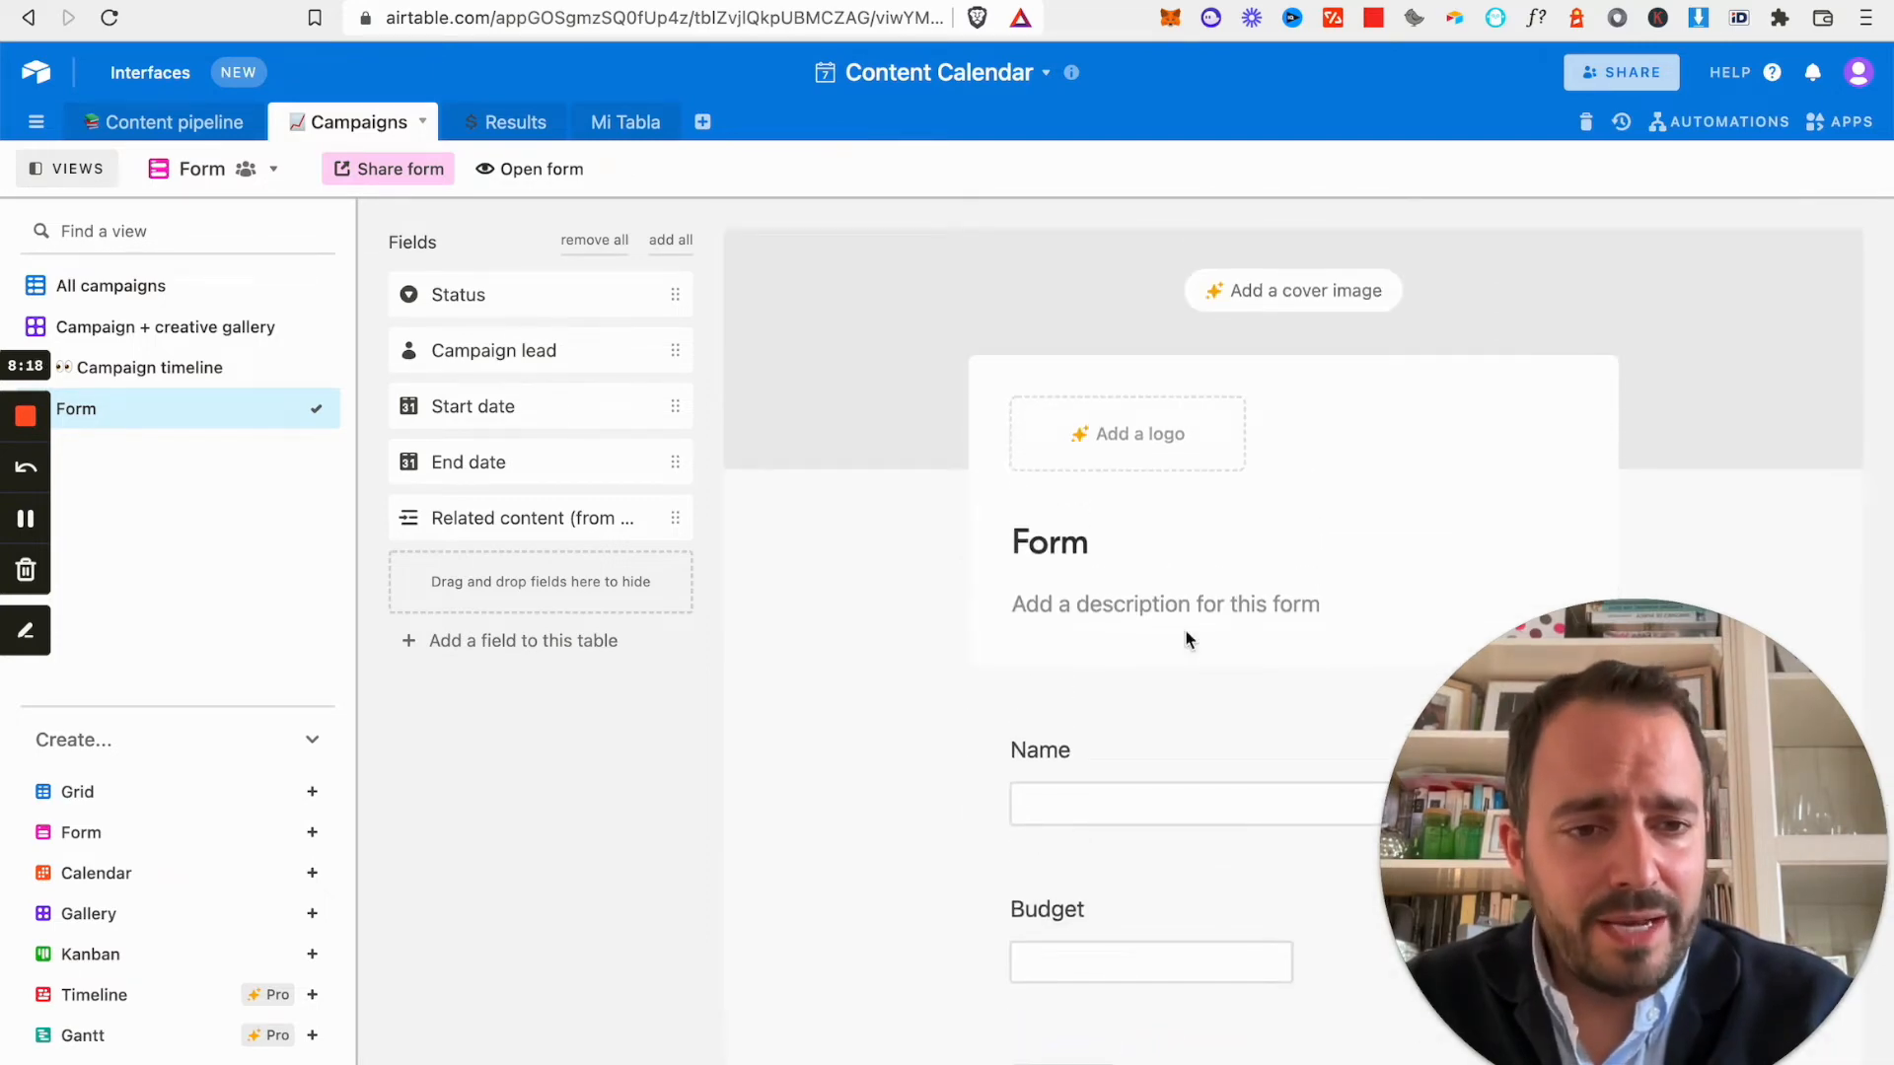
Examine the form's layout, its branding and after-submission settings, and the options for sharing it through a private link.
scroll(1189, 639, "down", 1)
scroll(1189, 640, "down", 5)
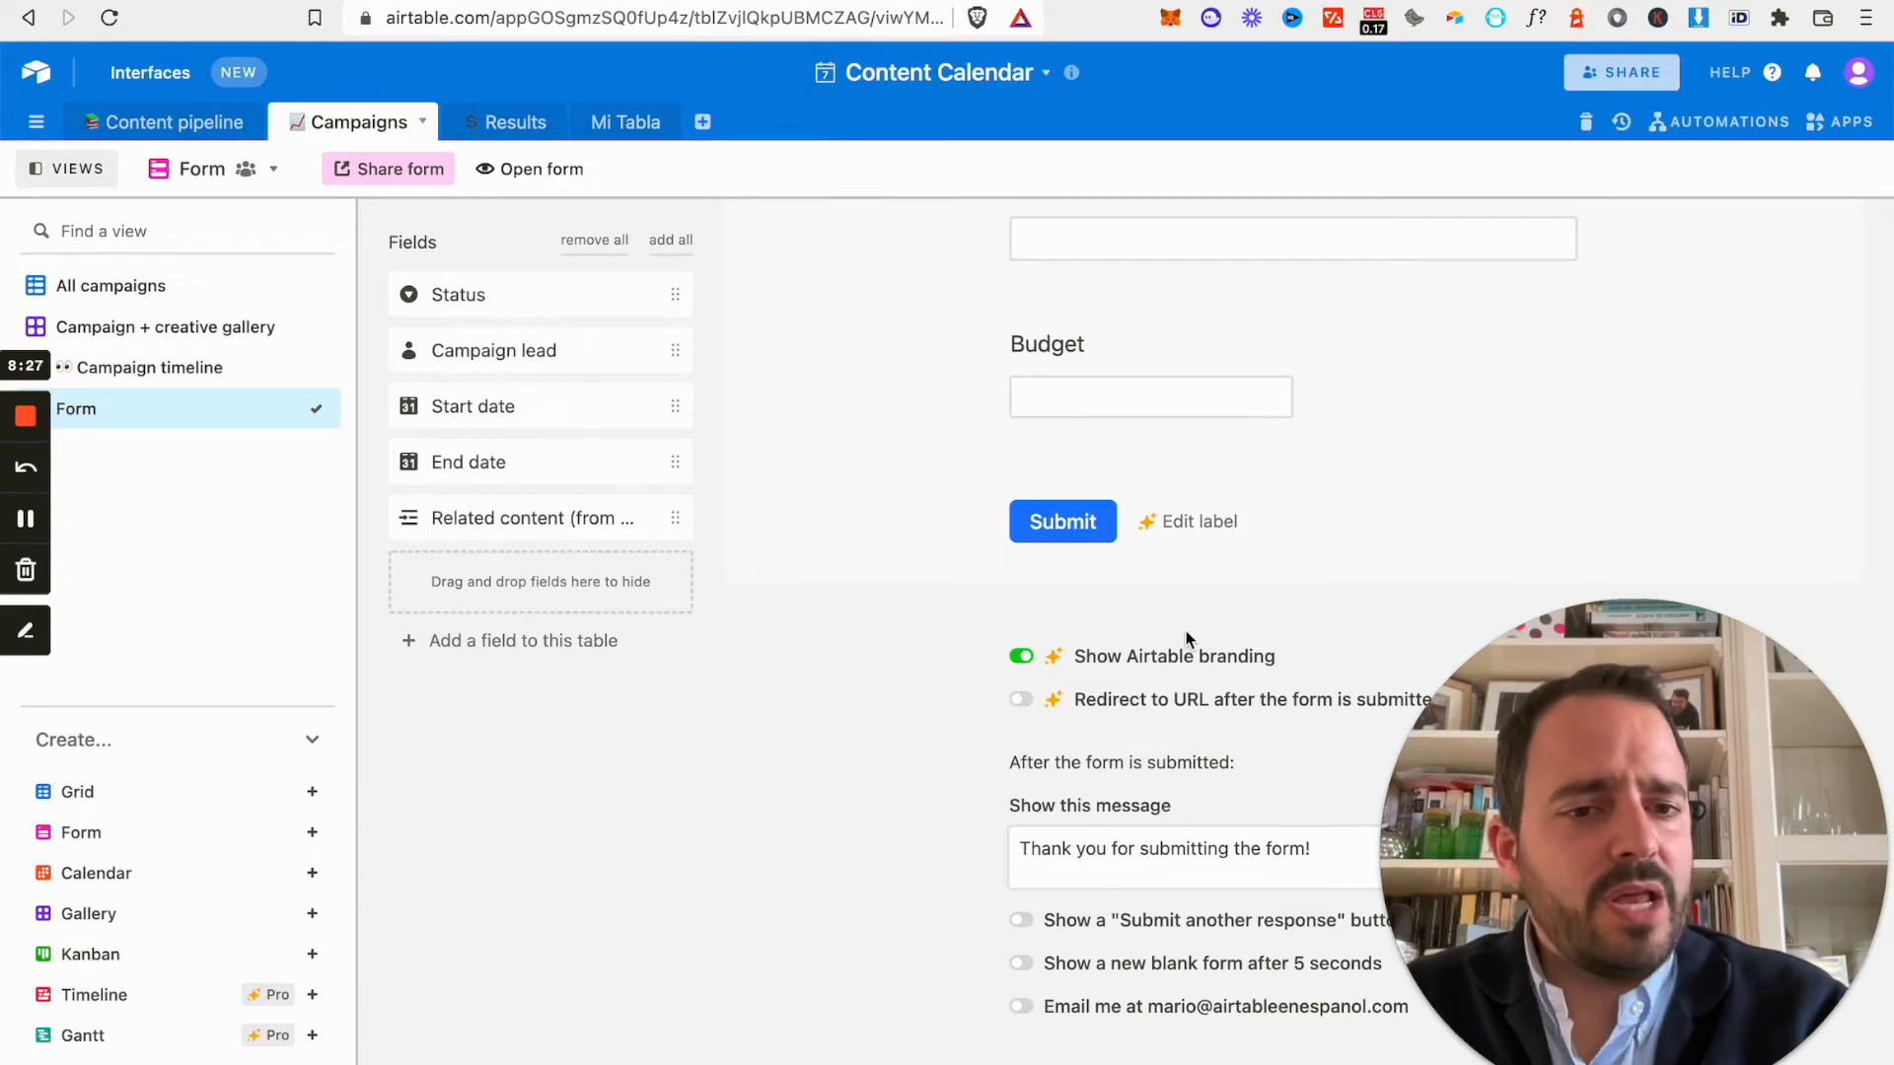
scroll(1186, 636, "up", 1)
scroll(1186, 636, "down", 1)
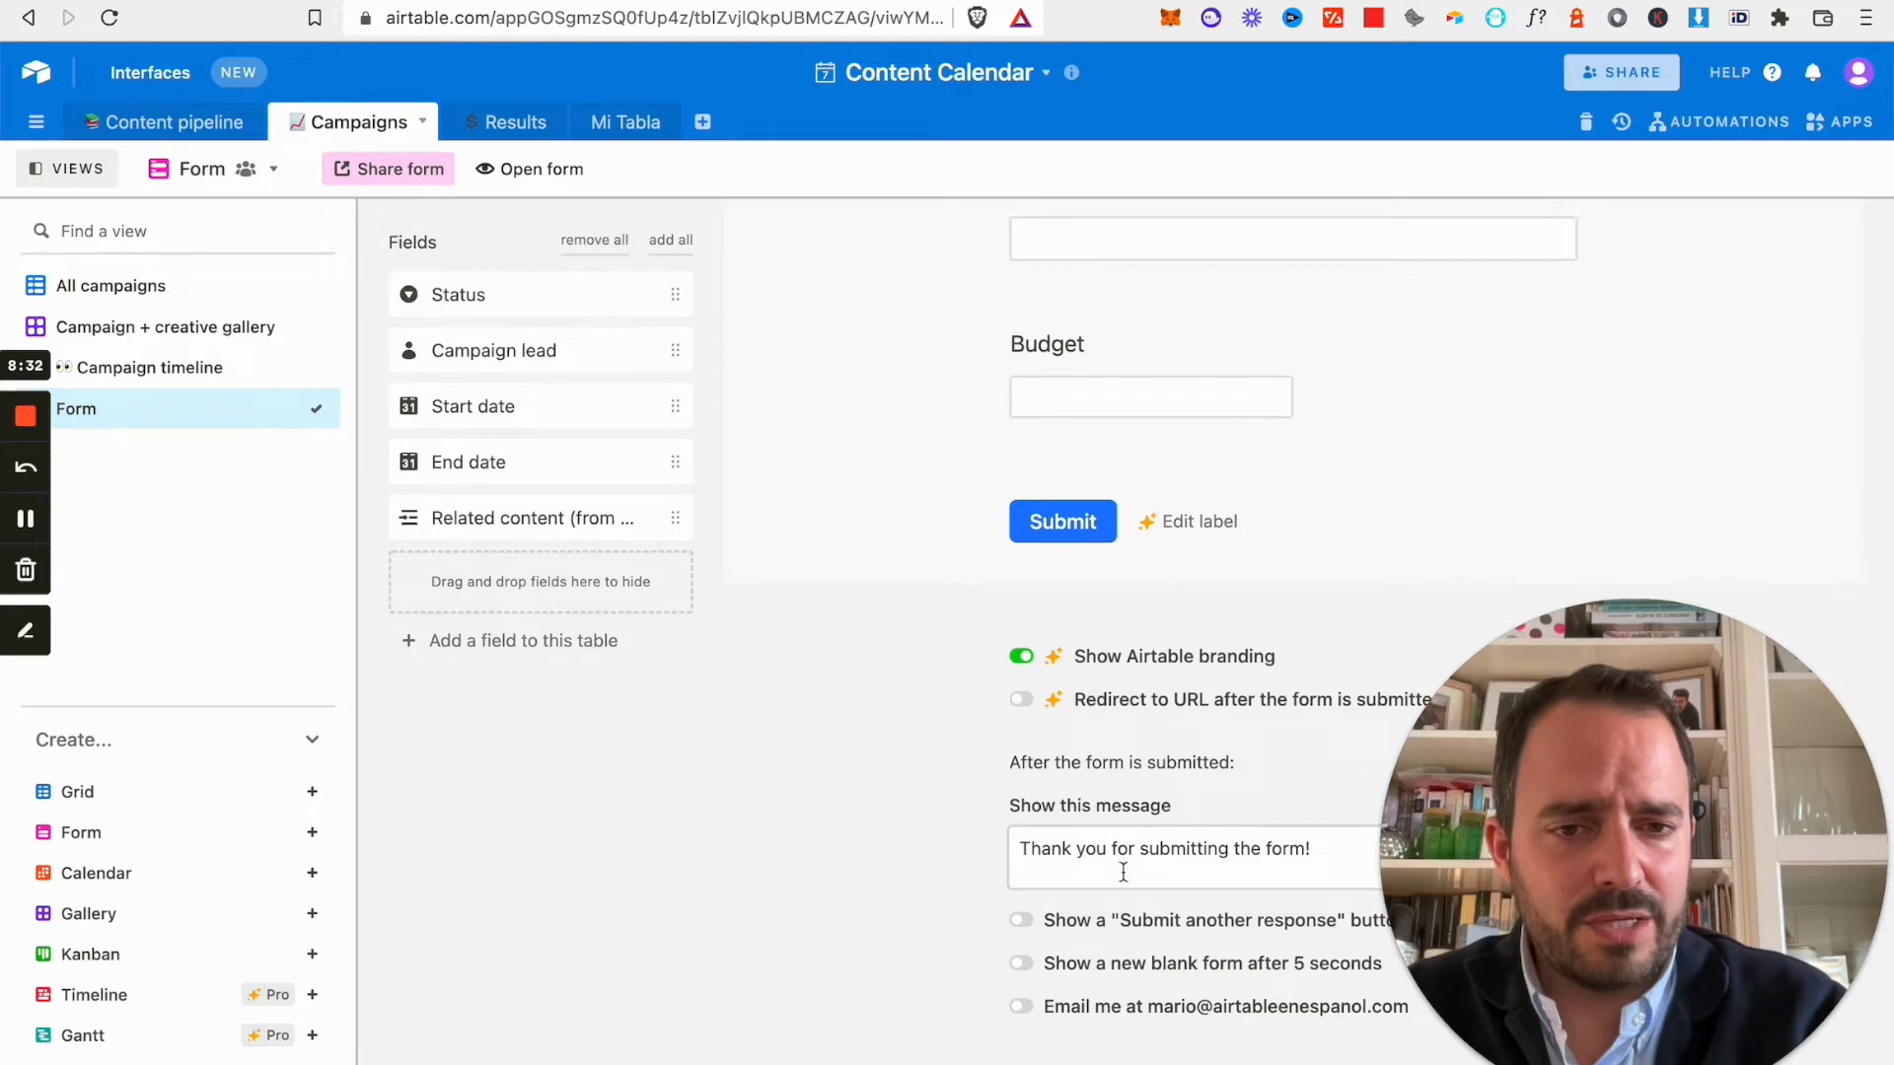
scroll(1123, 869, "up", 3)
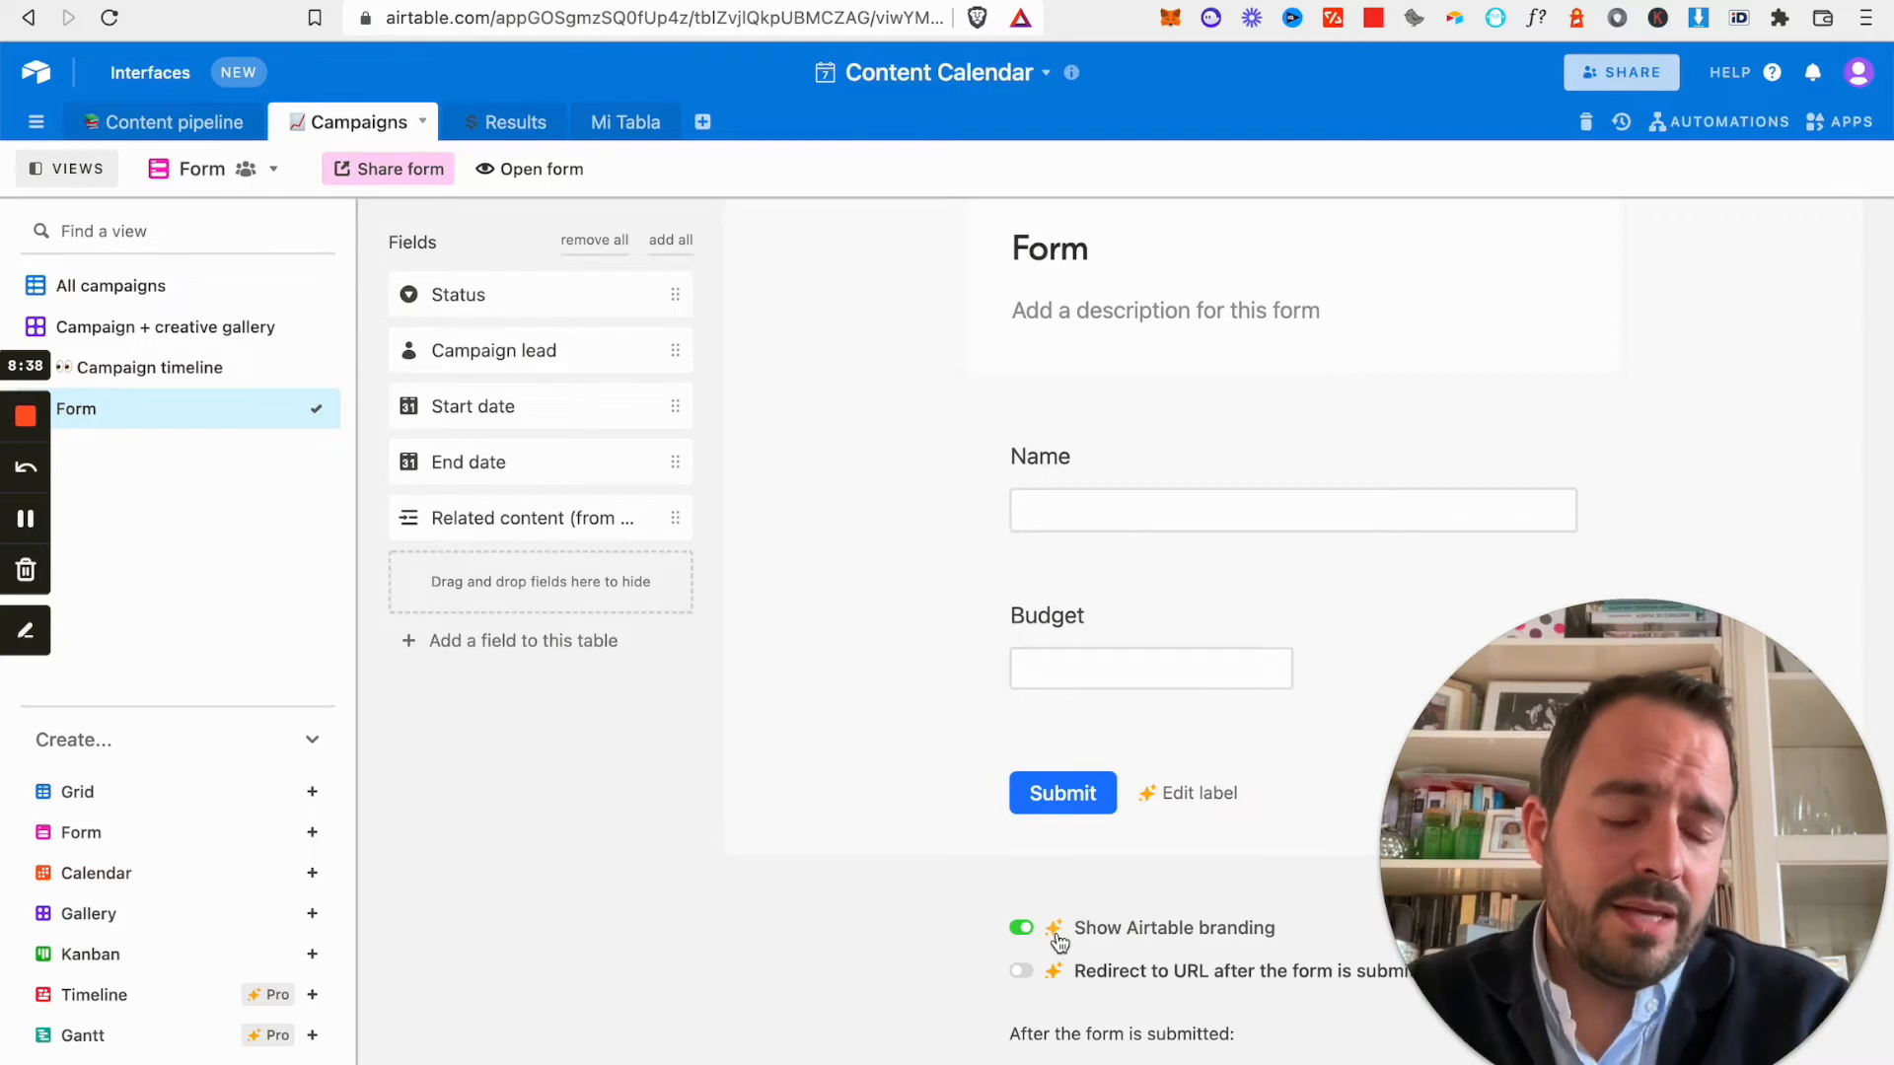
scroll(1058, 942, "up", 3)
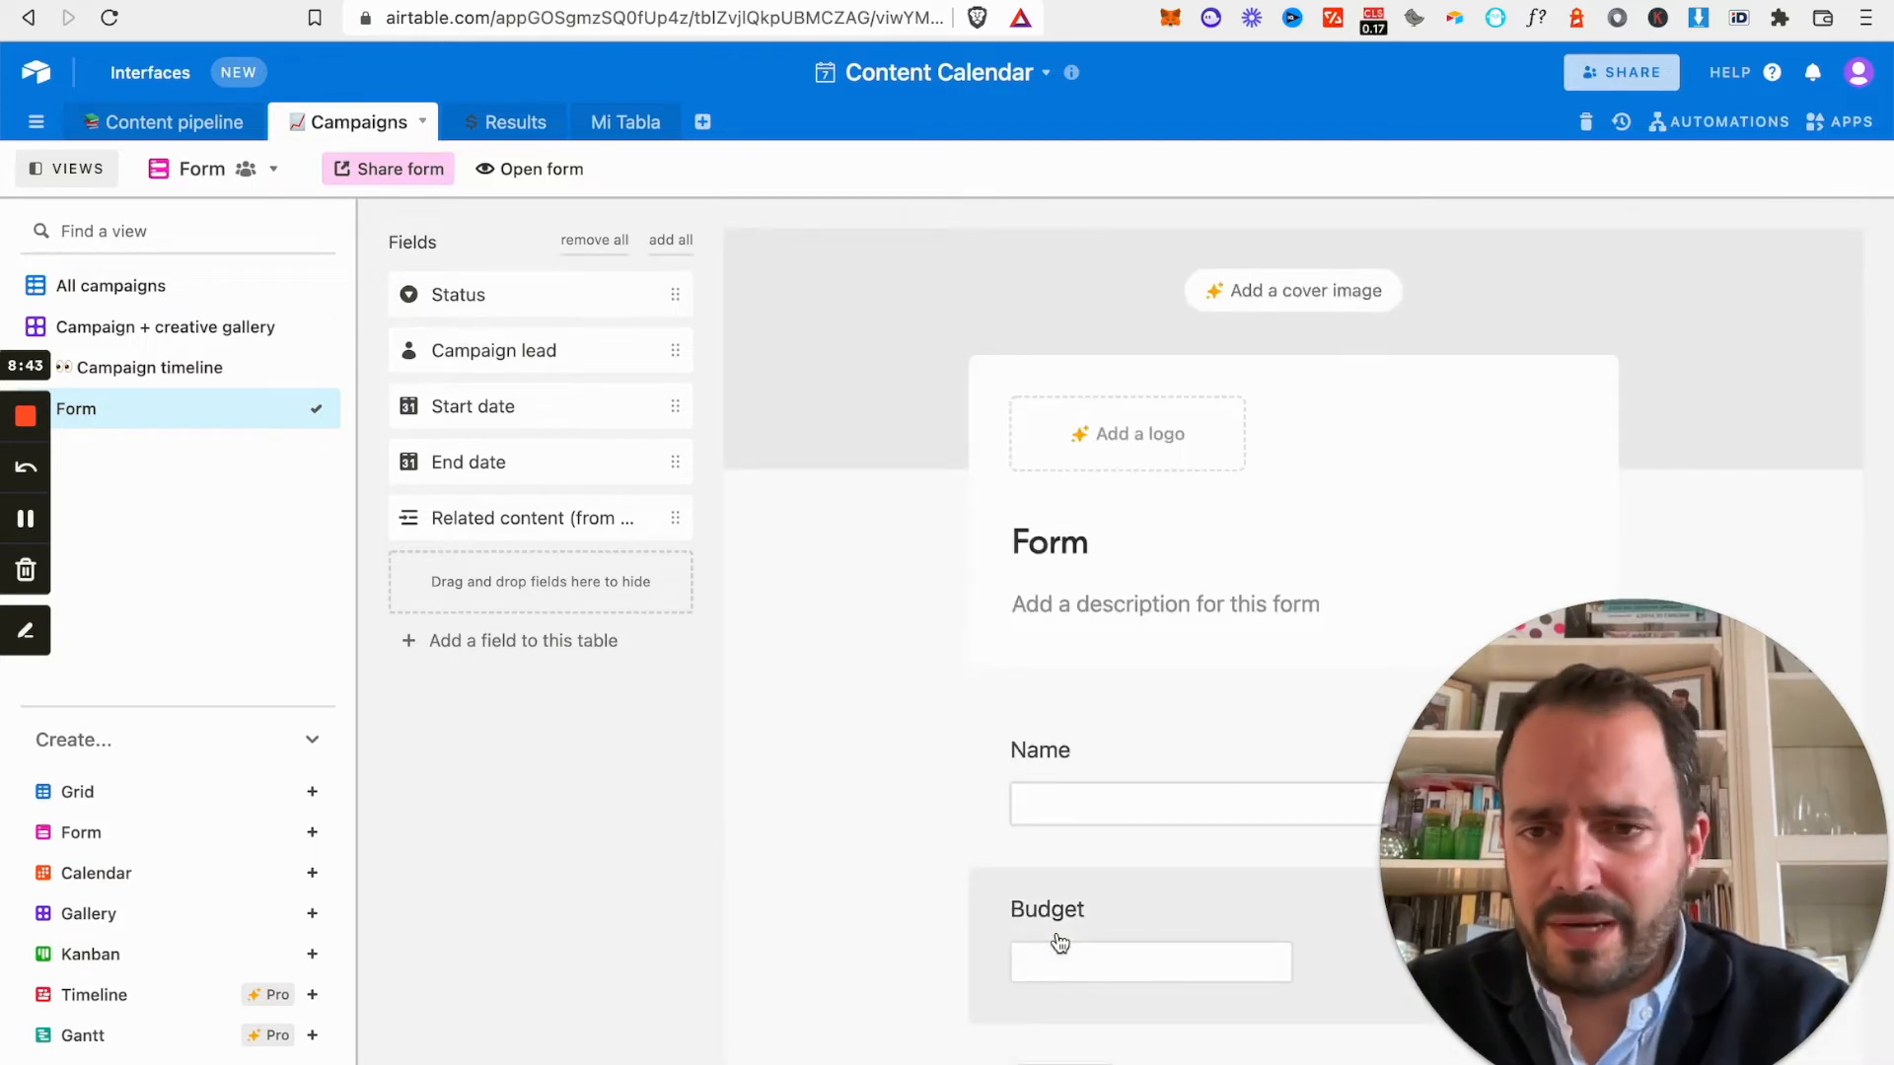
scroll(1058, 942, "down", 6)
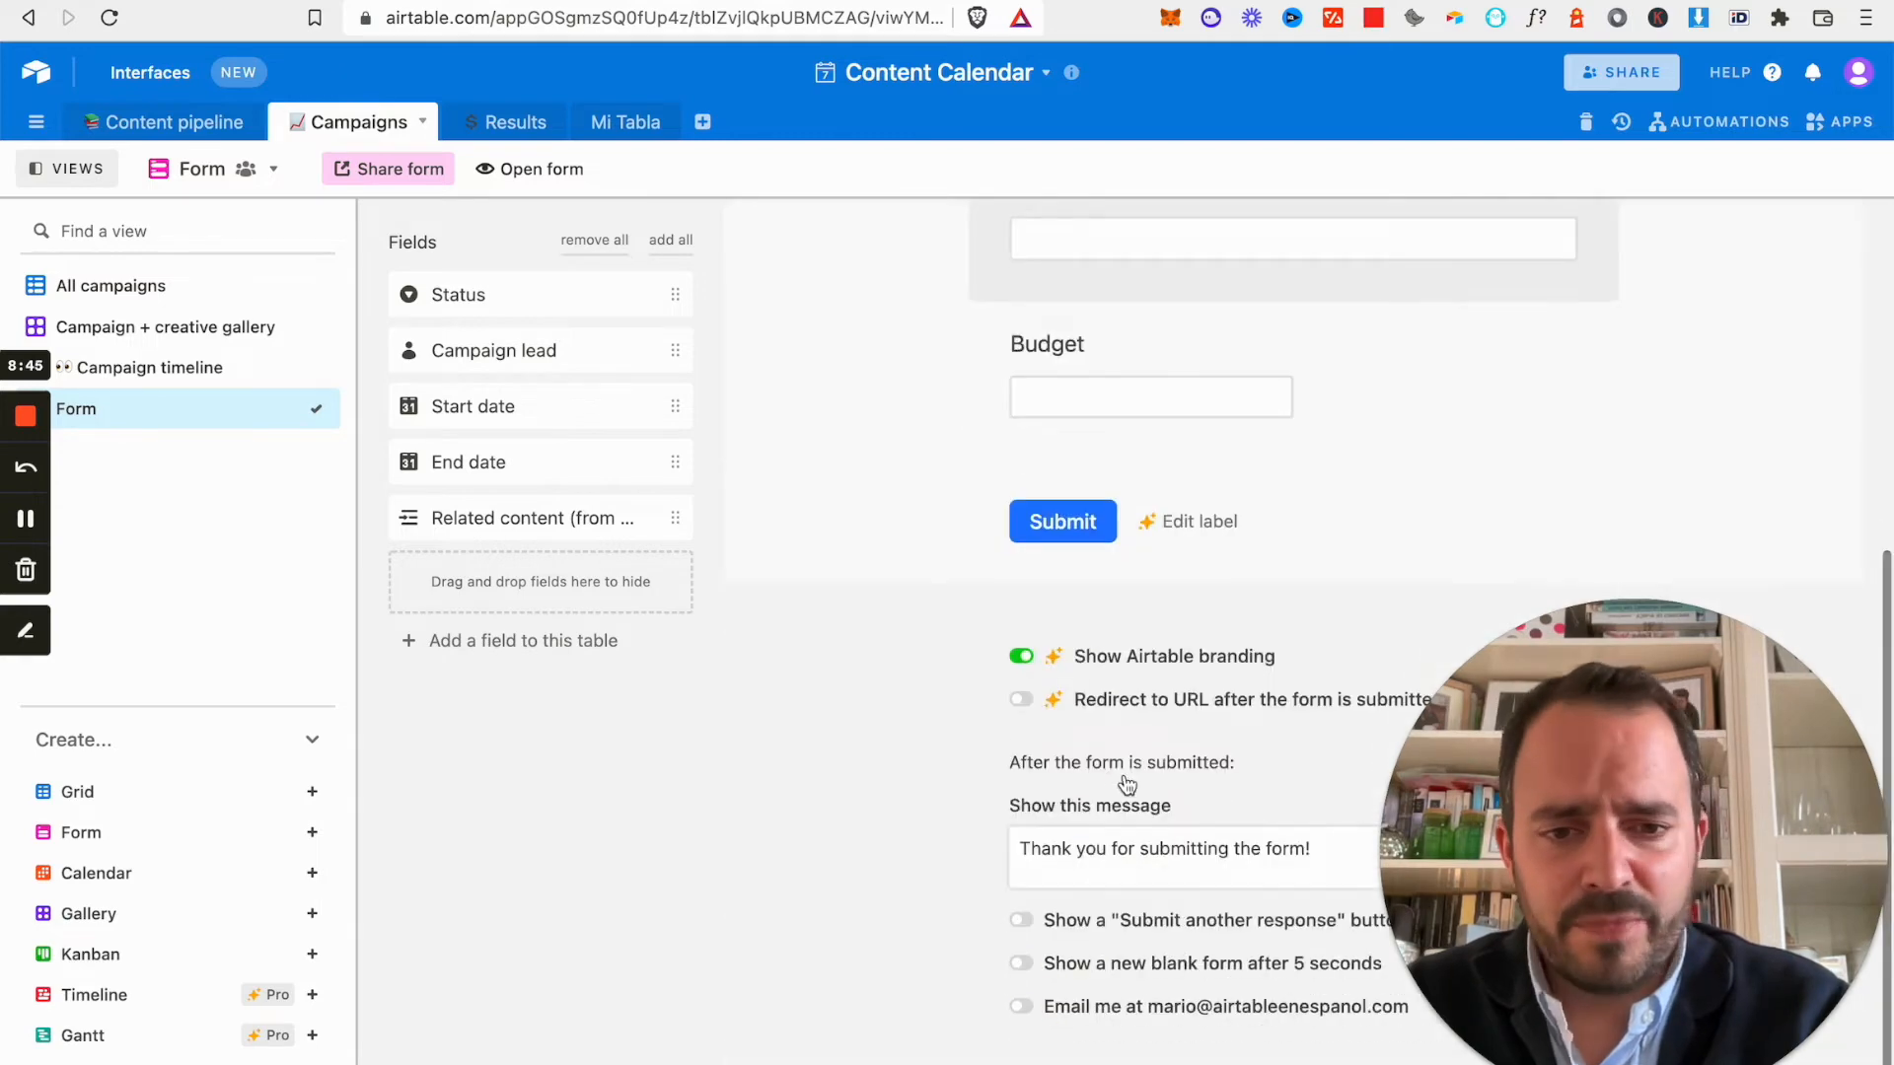
scroll(1128, 784, "up", 6)
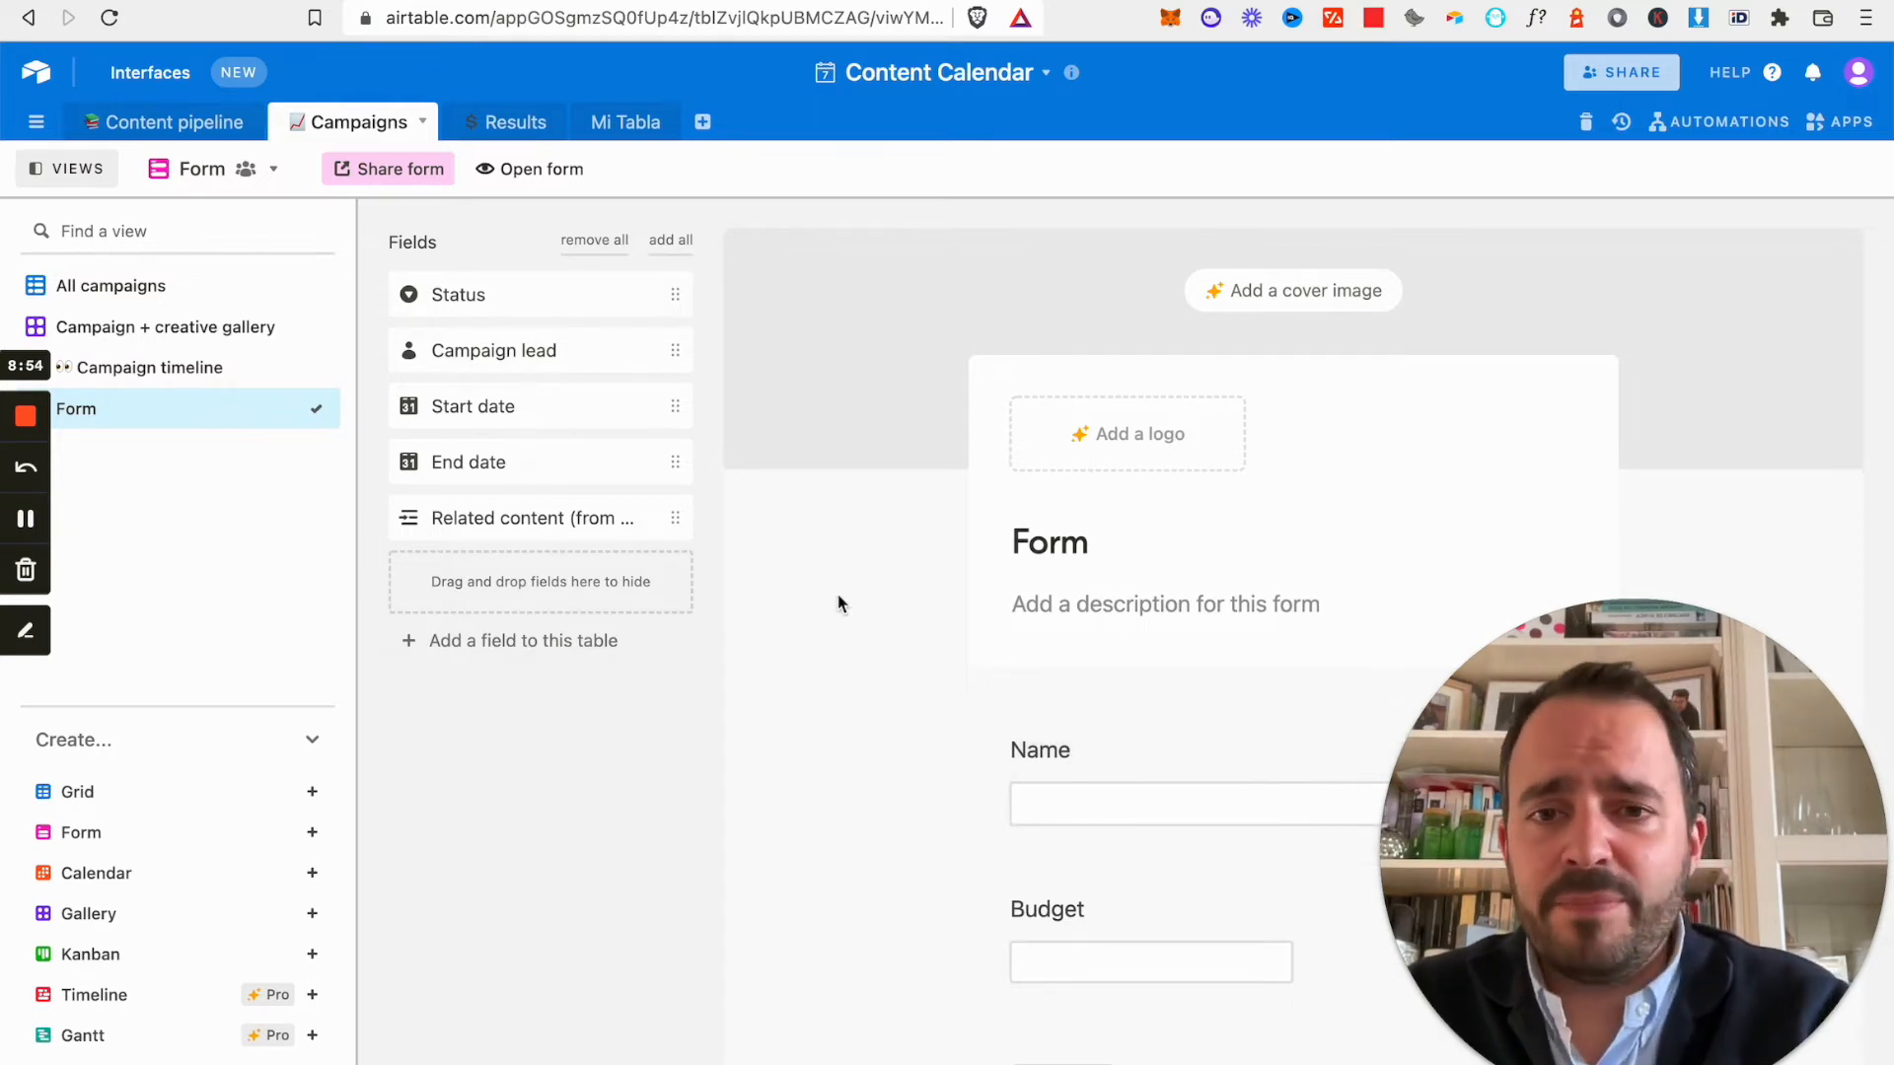
left_click(410, 188)
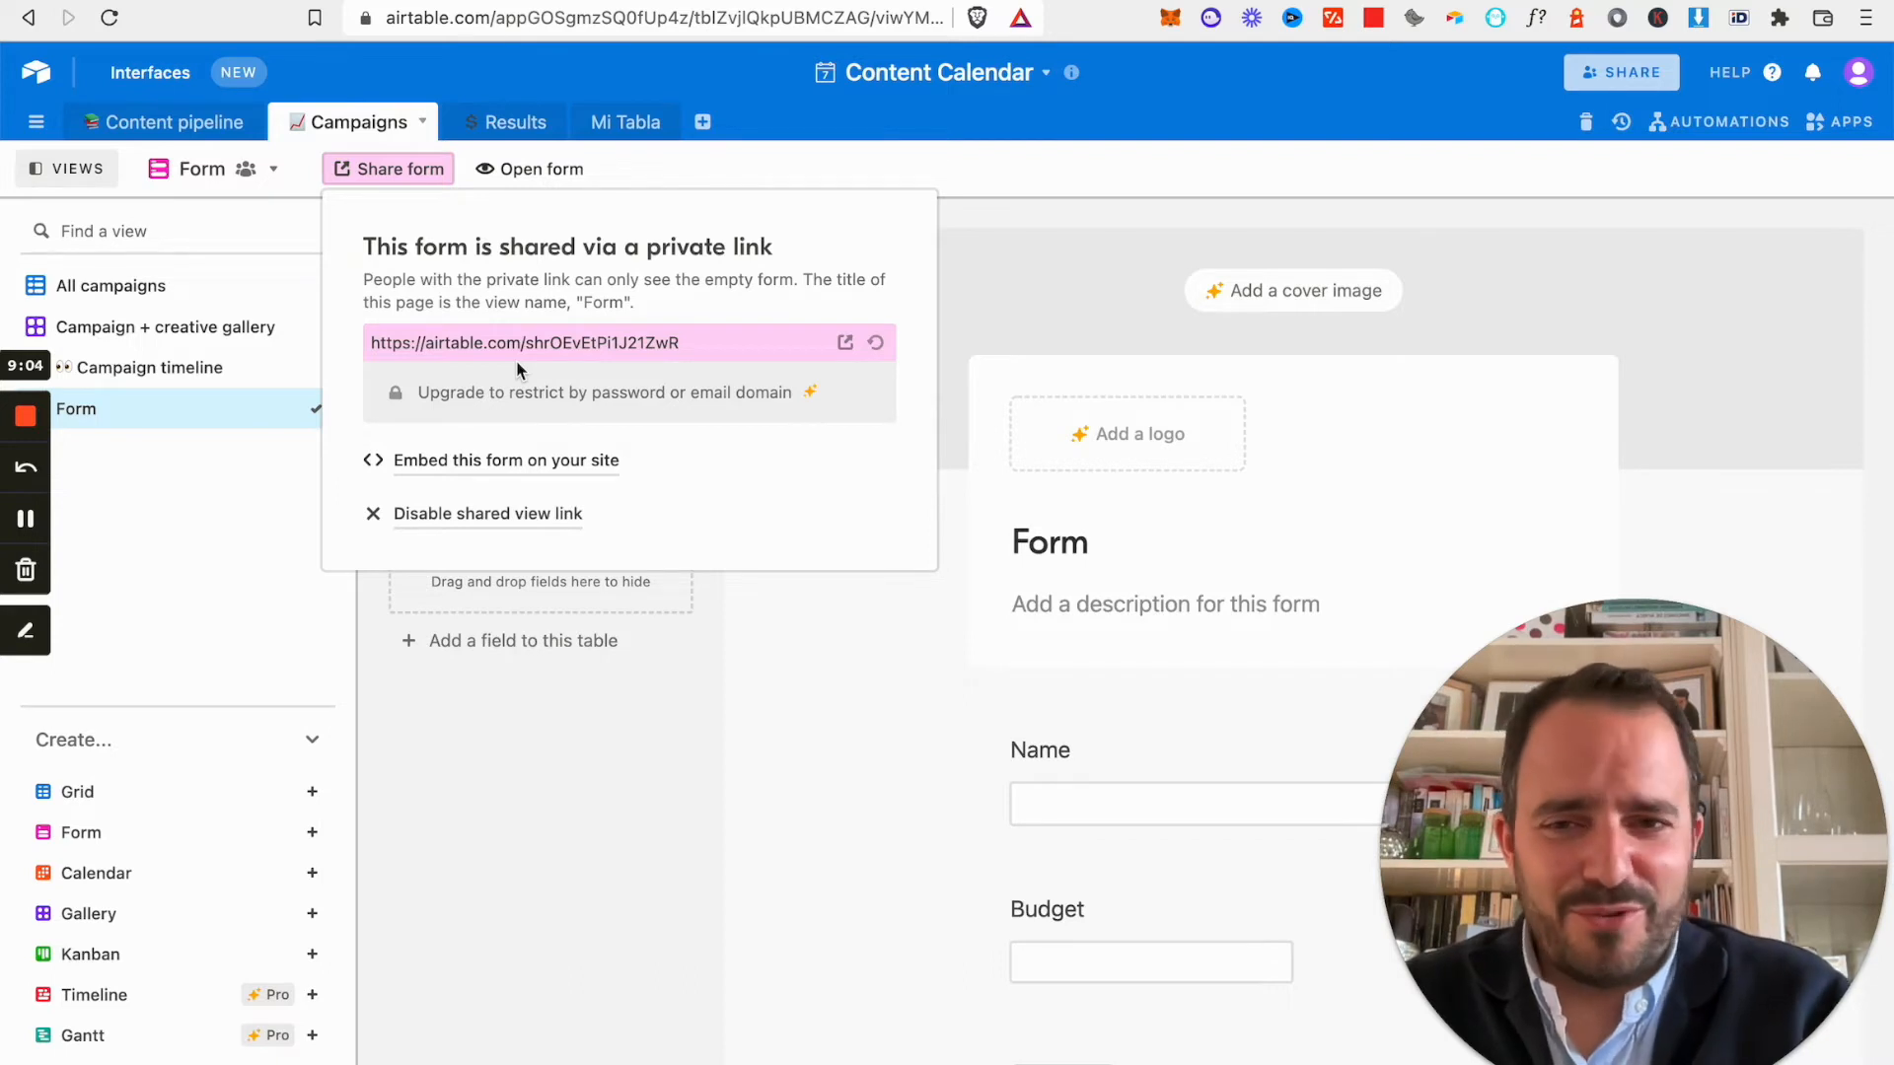
left_click(516, 718)
Create a calendar view in the Campaigns table that places records by the Start date field.
mouse_move(202, 885)
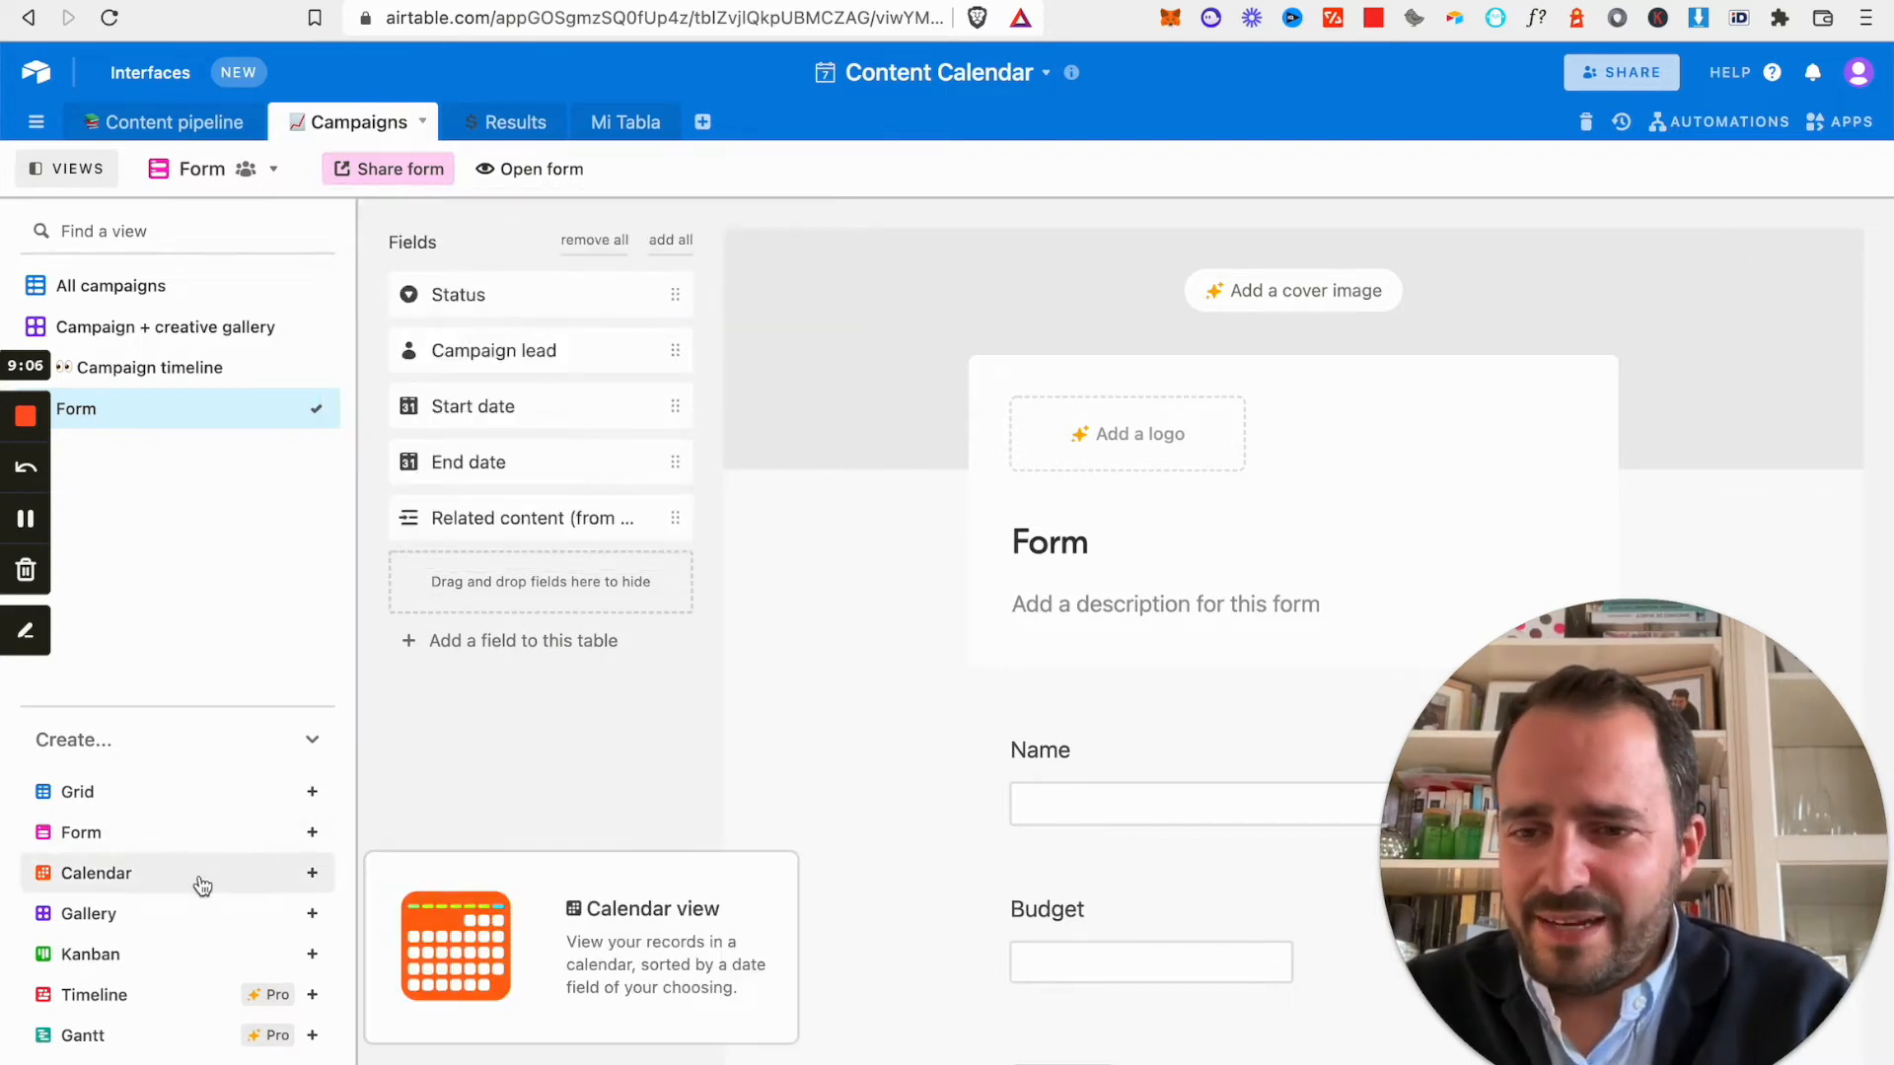
left_click(202, 885)
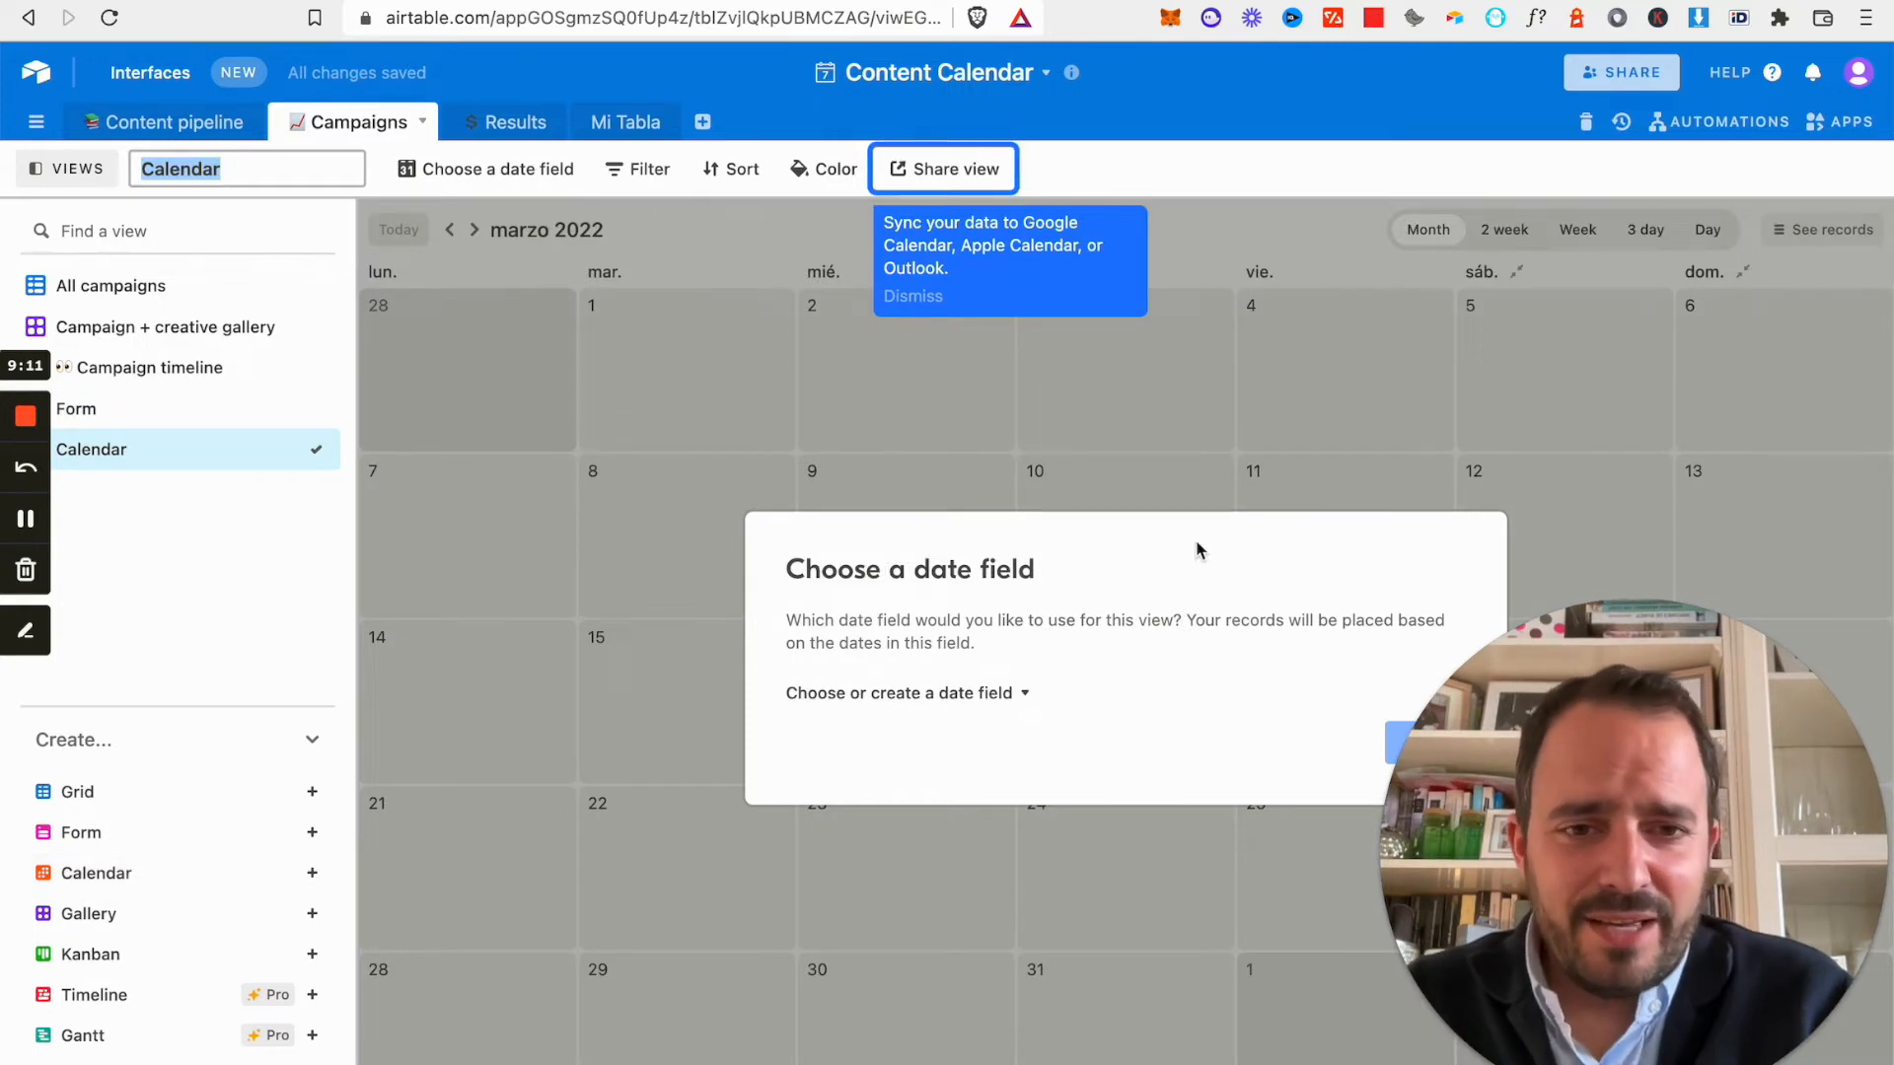
left_click(1025, 694)
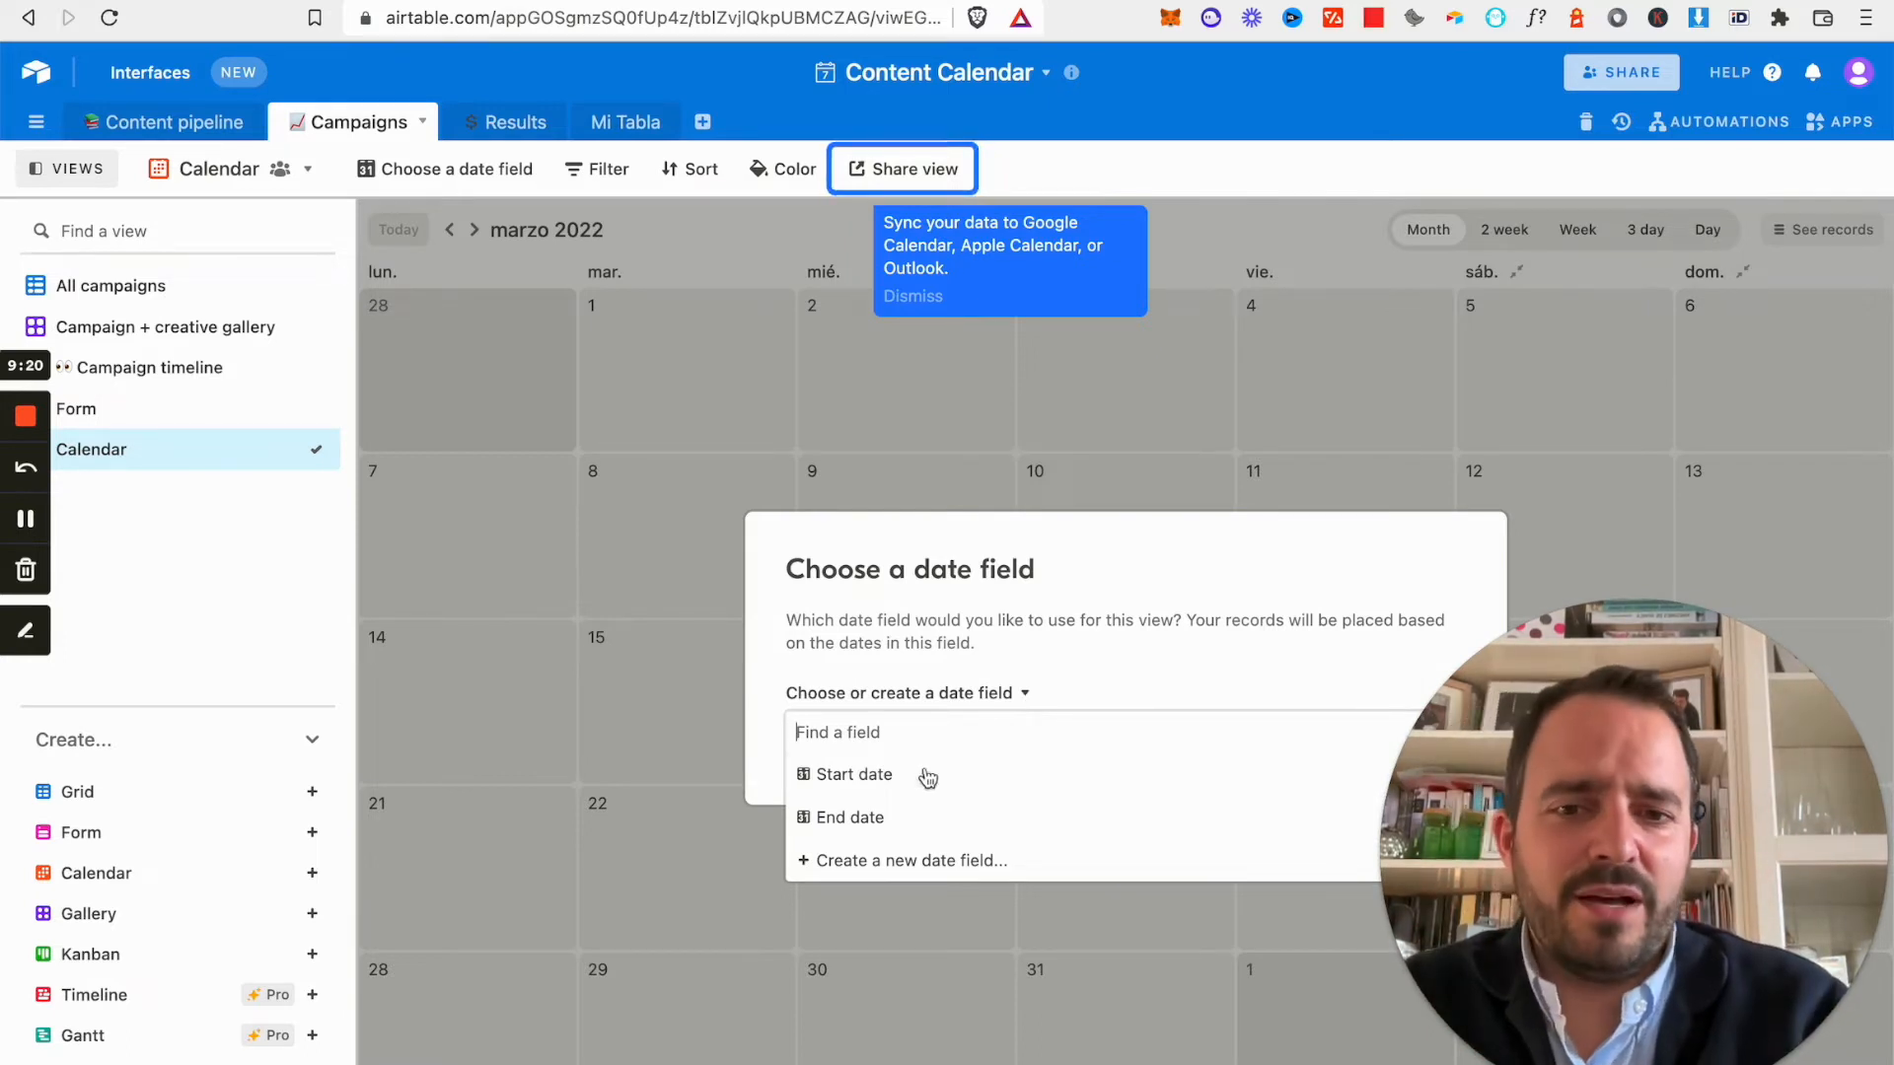
left_click(883, 775)
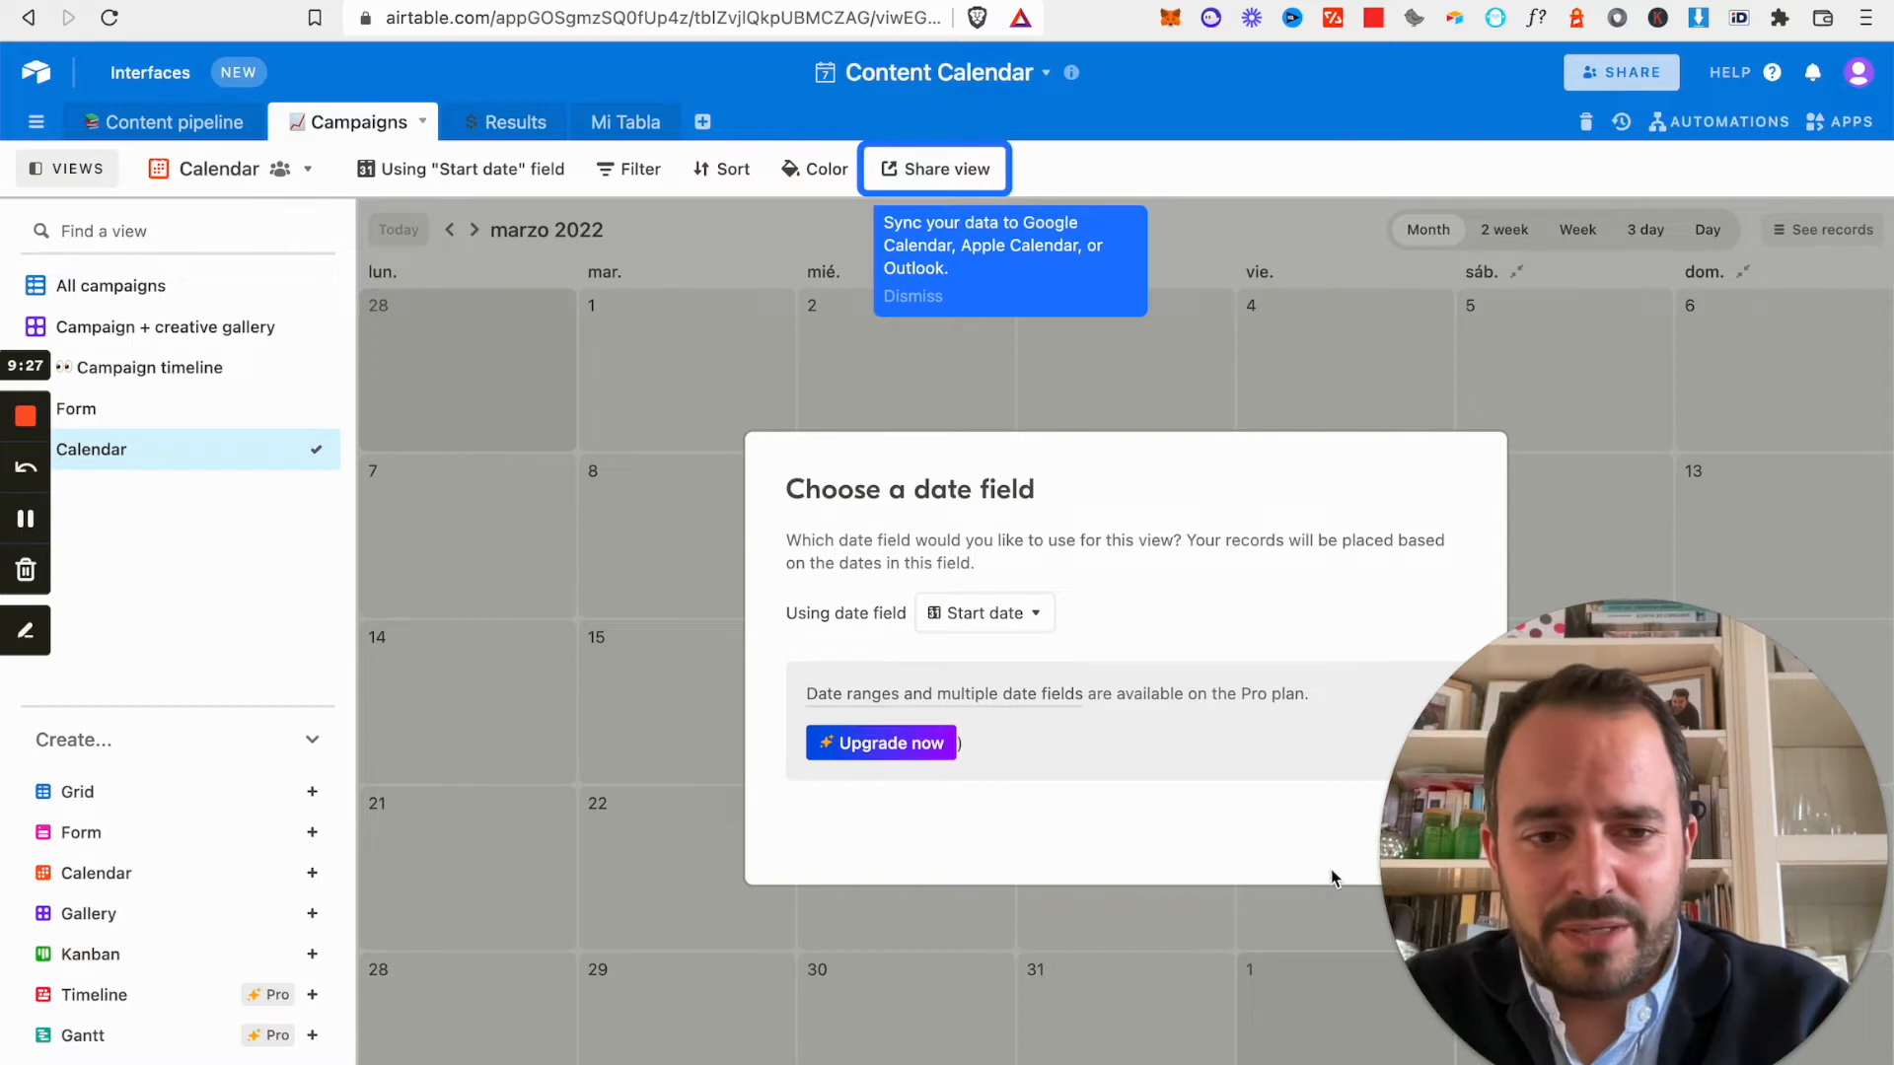
left_click_drag(1576, 732, 1591, 479)
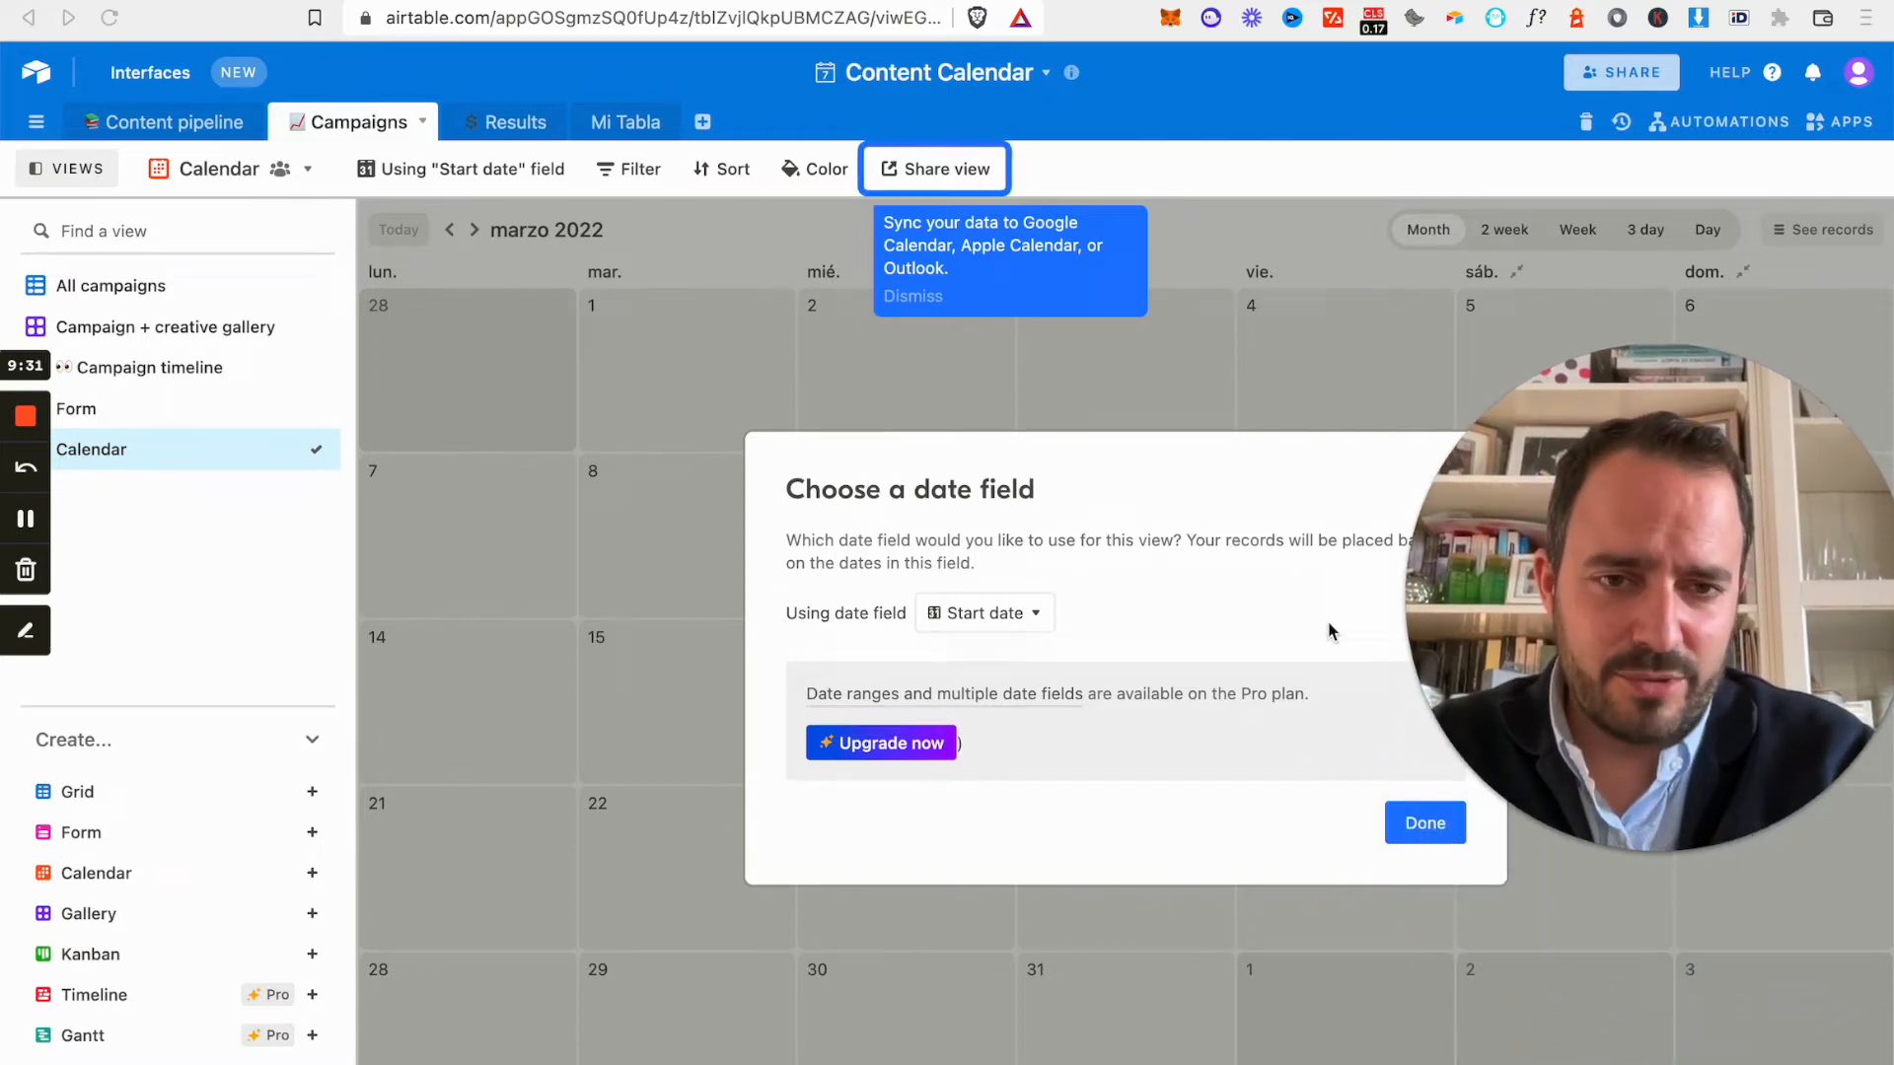
left_click(983, 626)
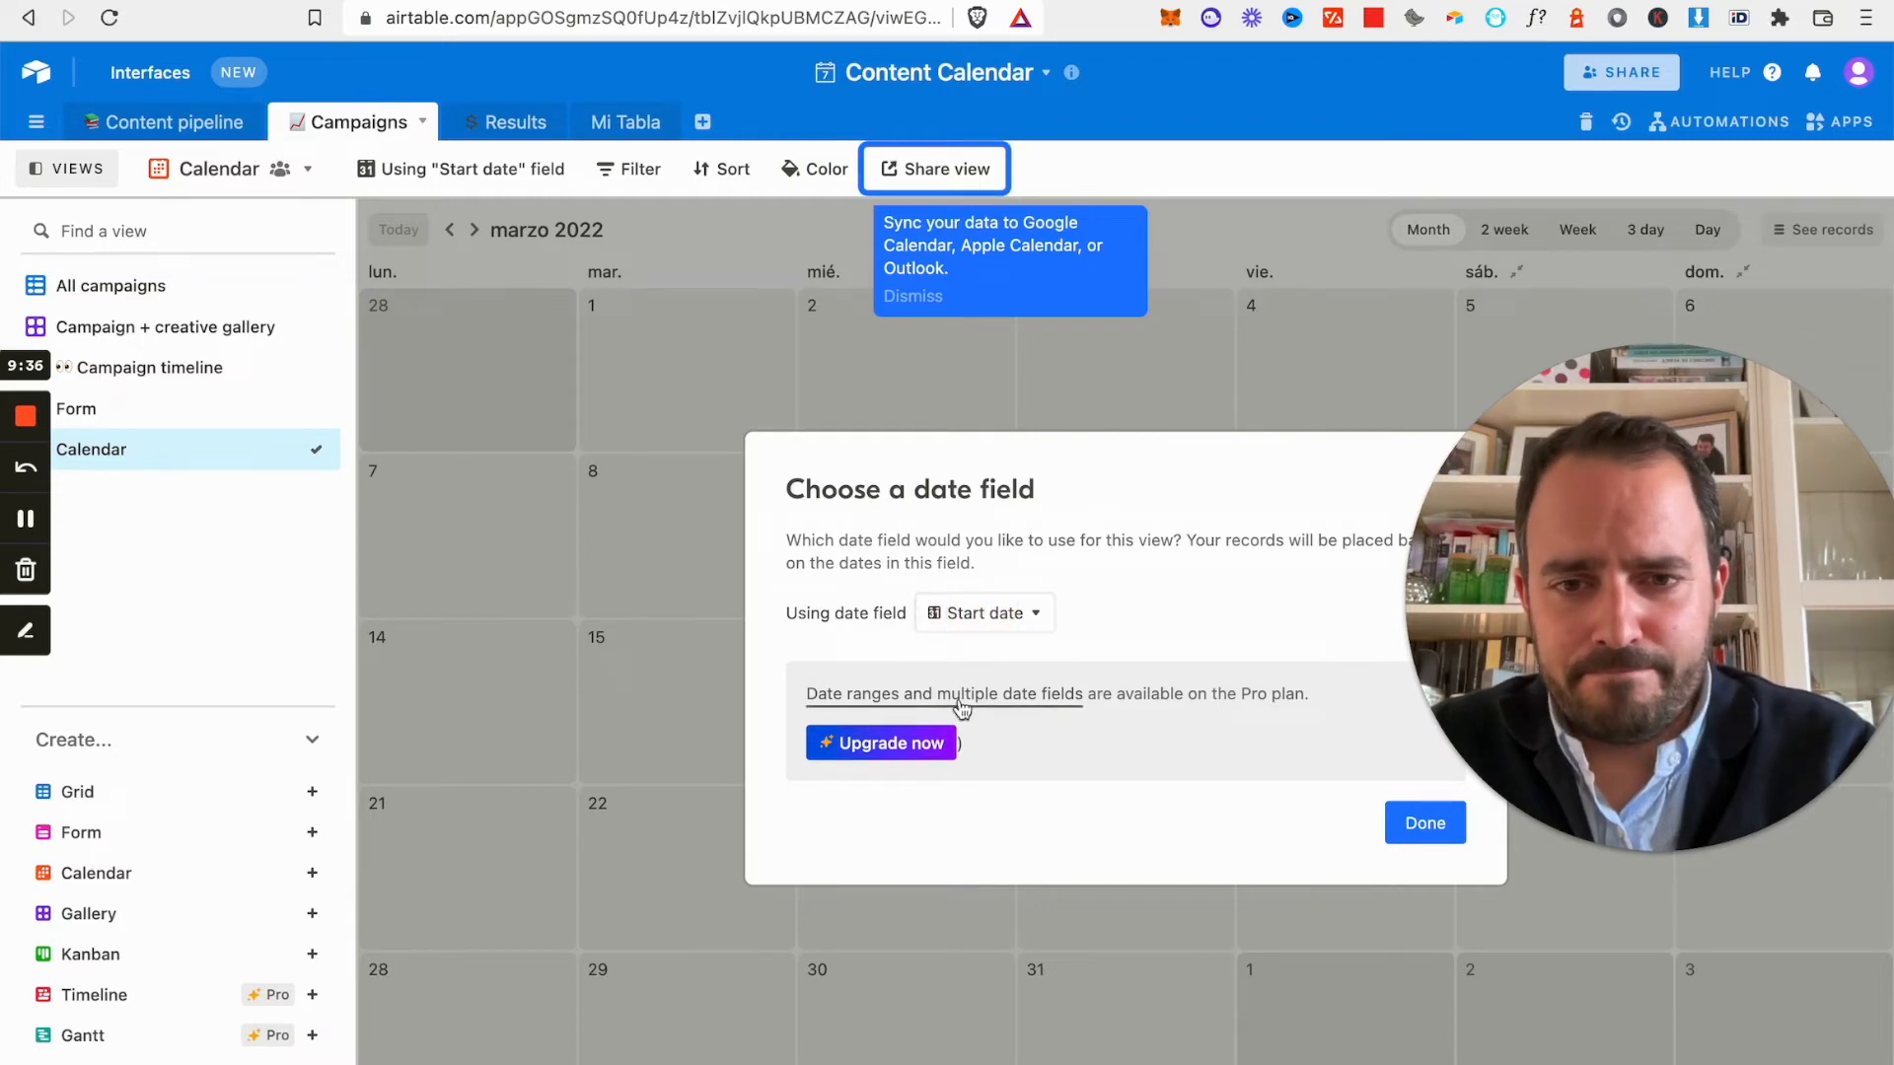
left_click(957, 174)
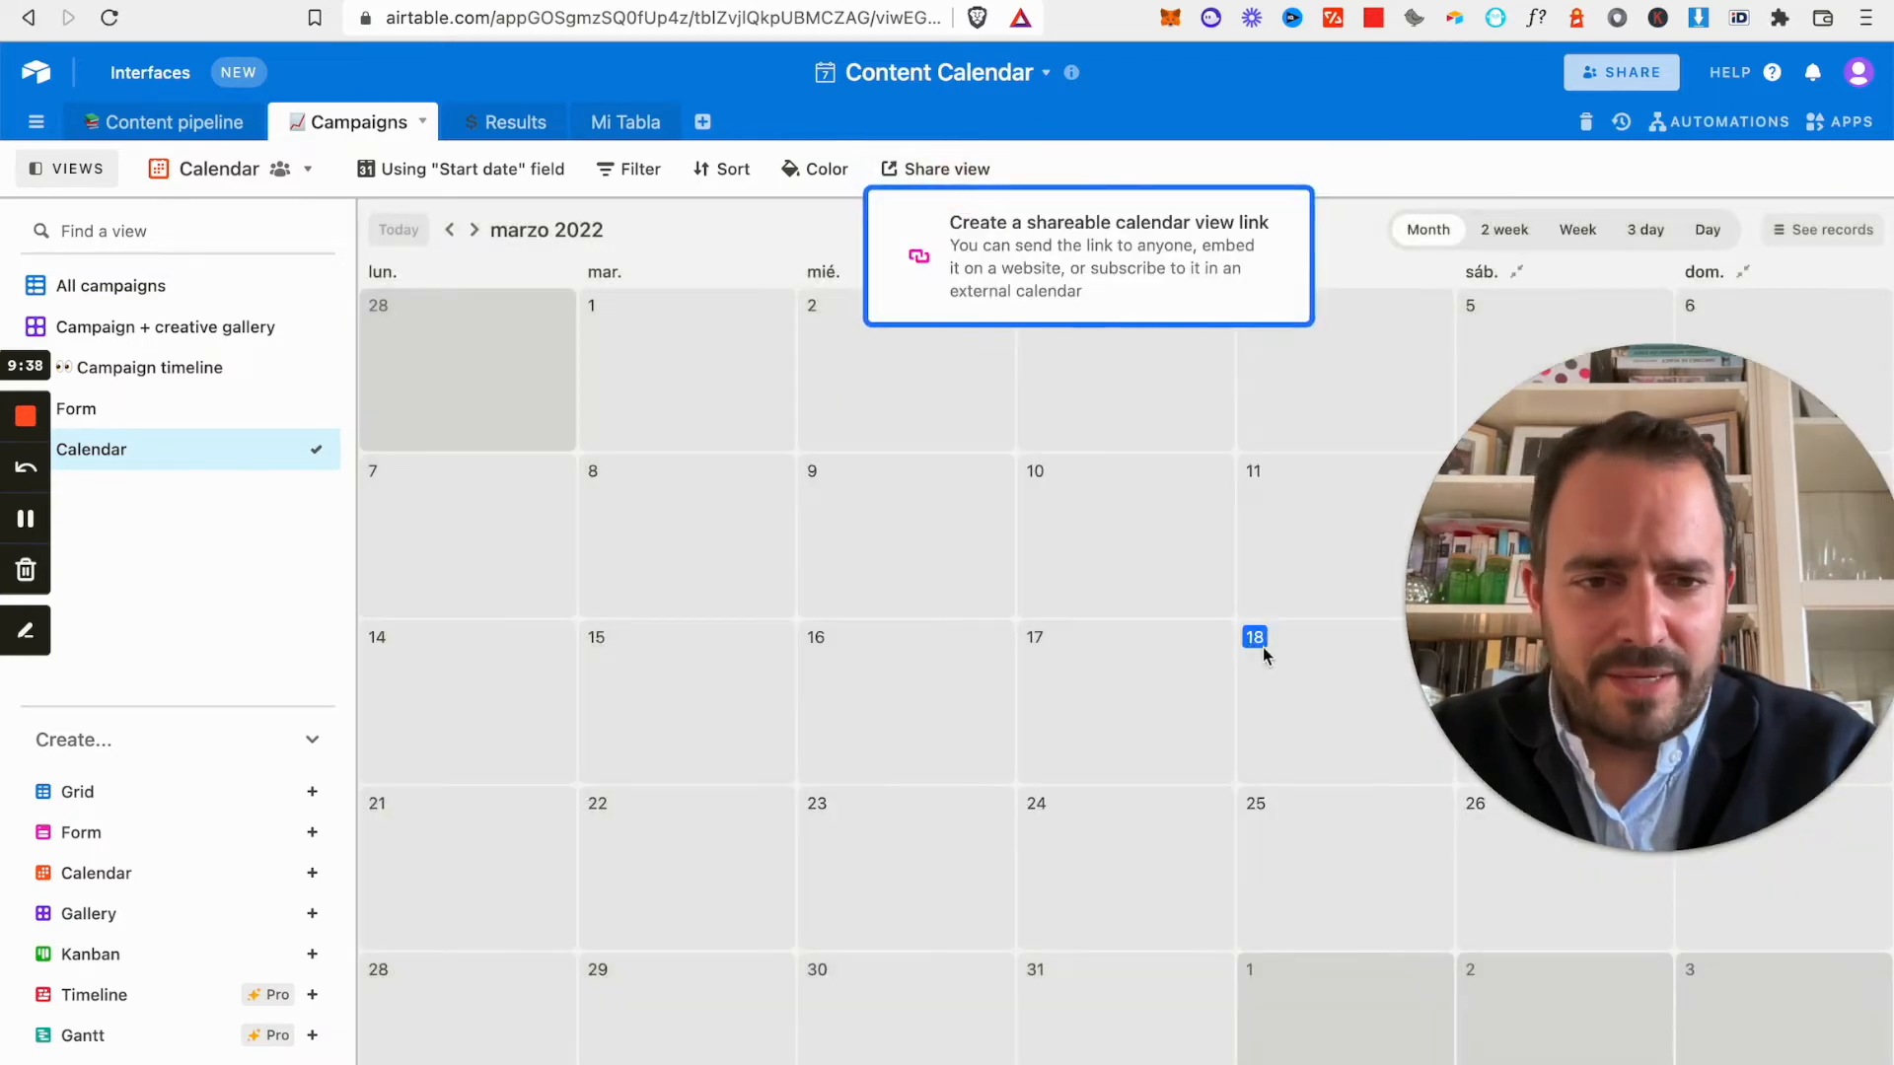
left_click_drag(1680, 631, 1680, 903)
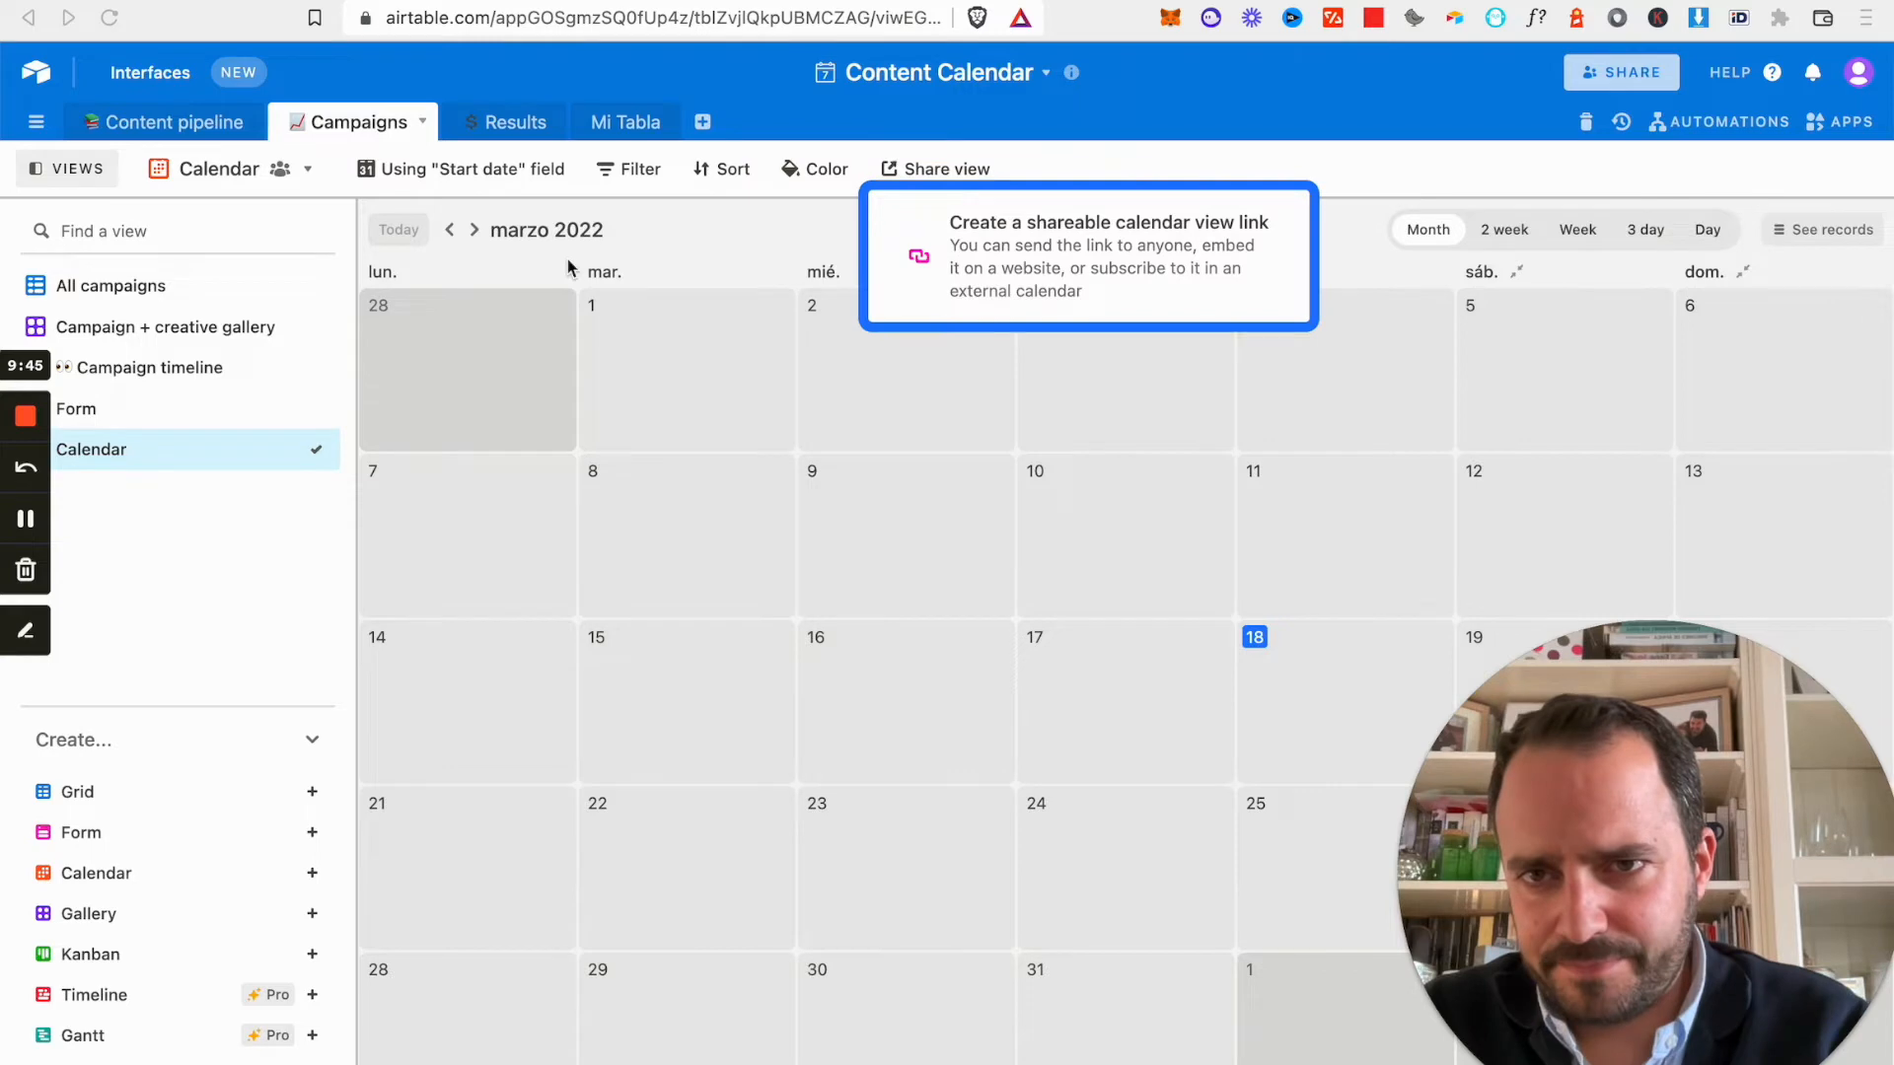
Set the calendar view's date field to End date.
left_click(463, 172)
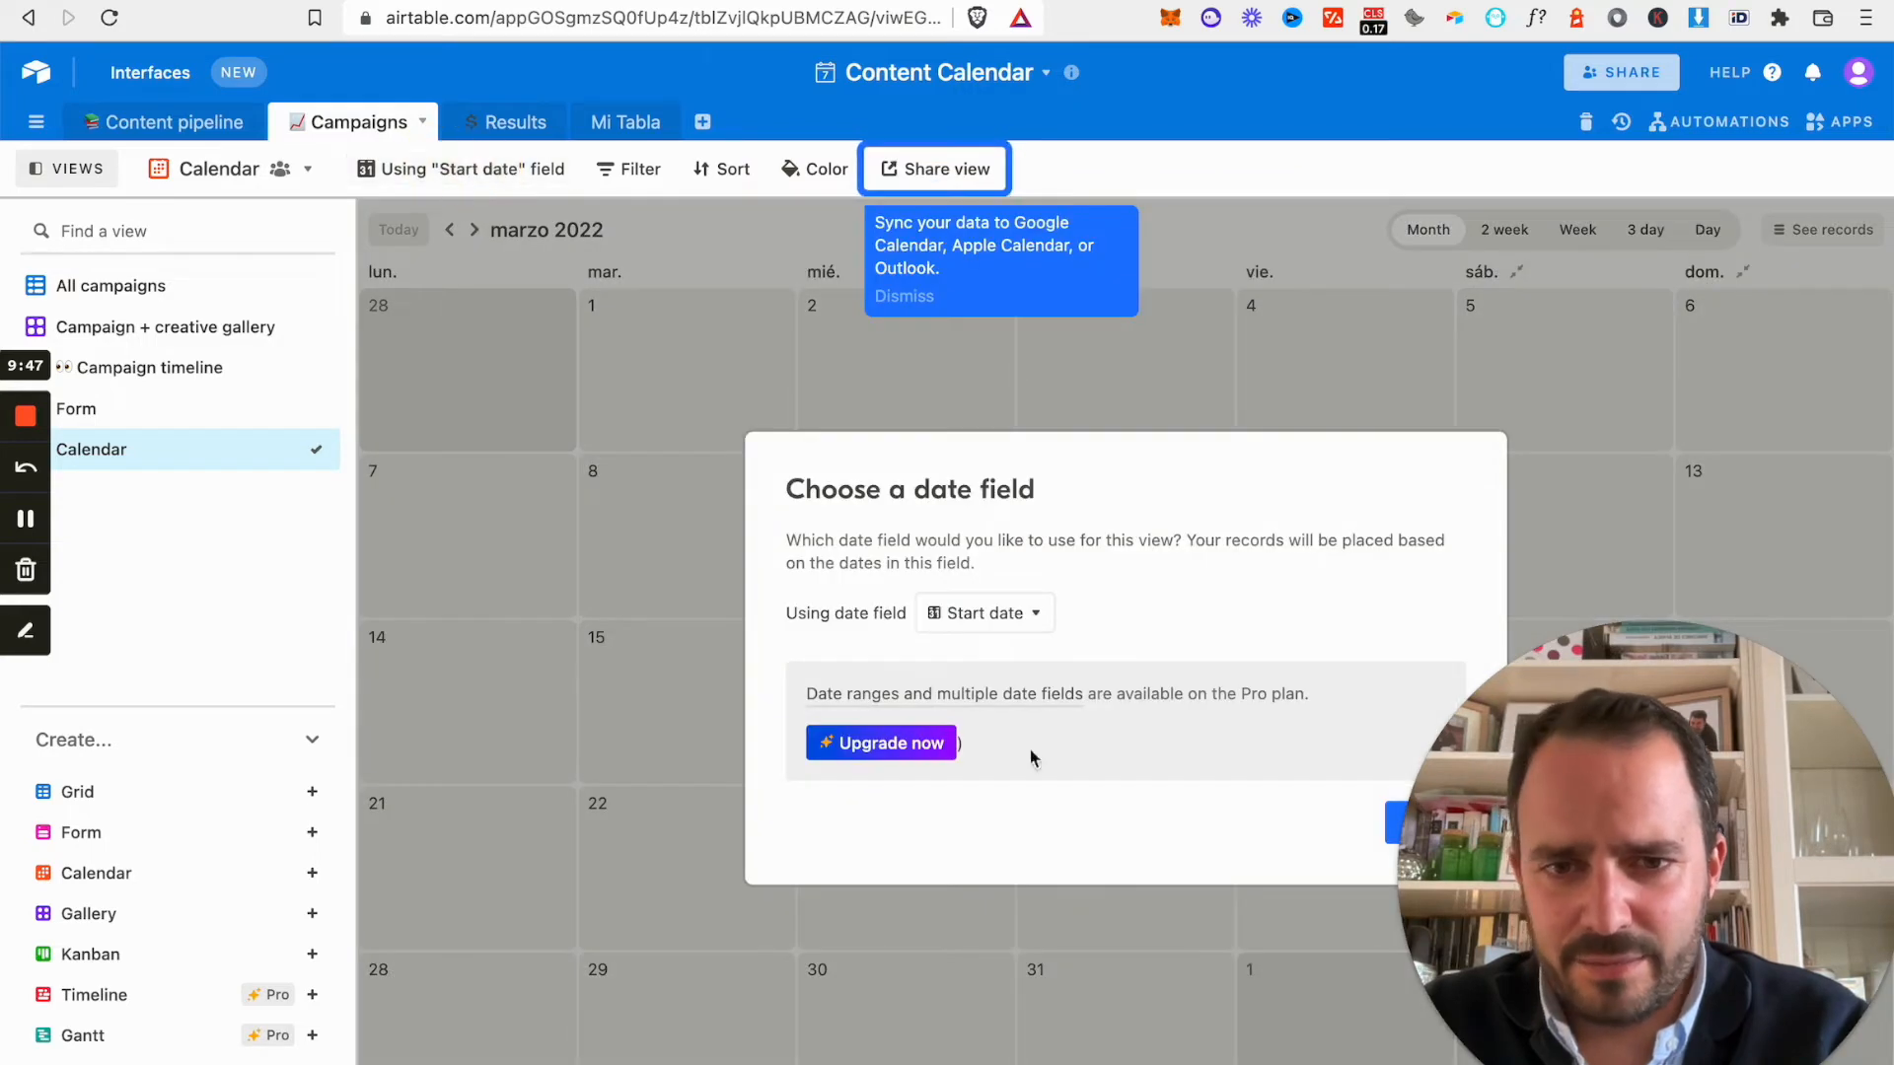
left_click(1026, 612)
left_click(1004, 740)
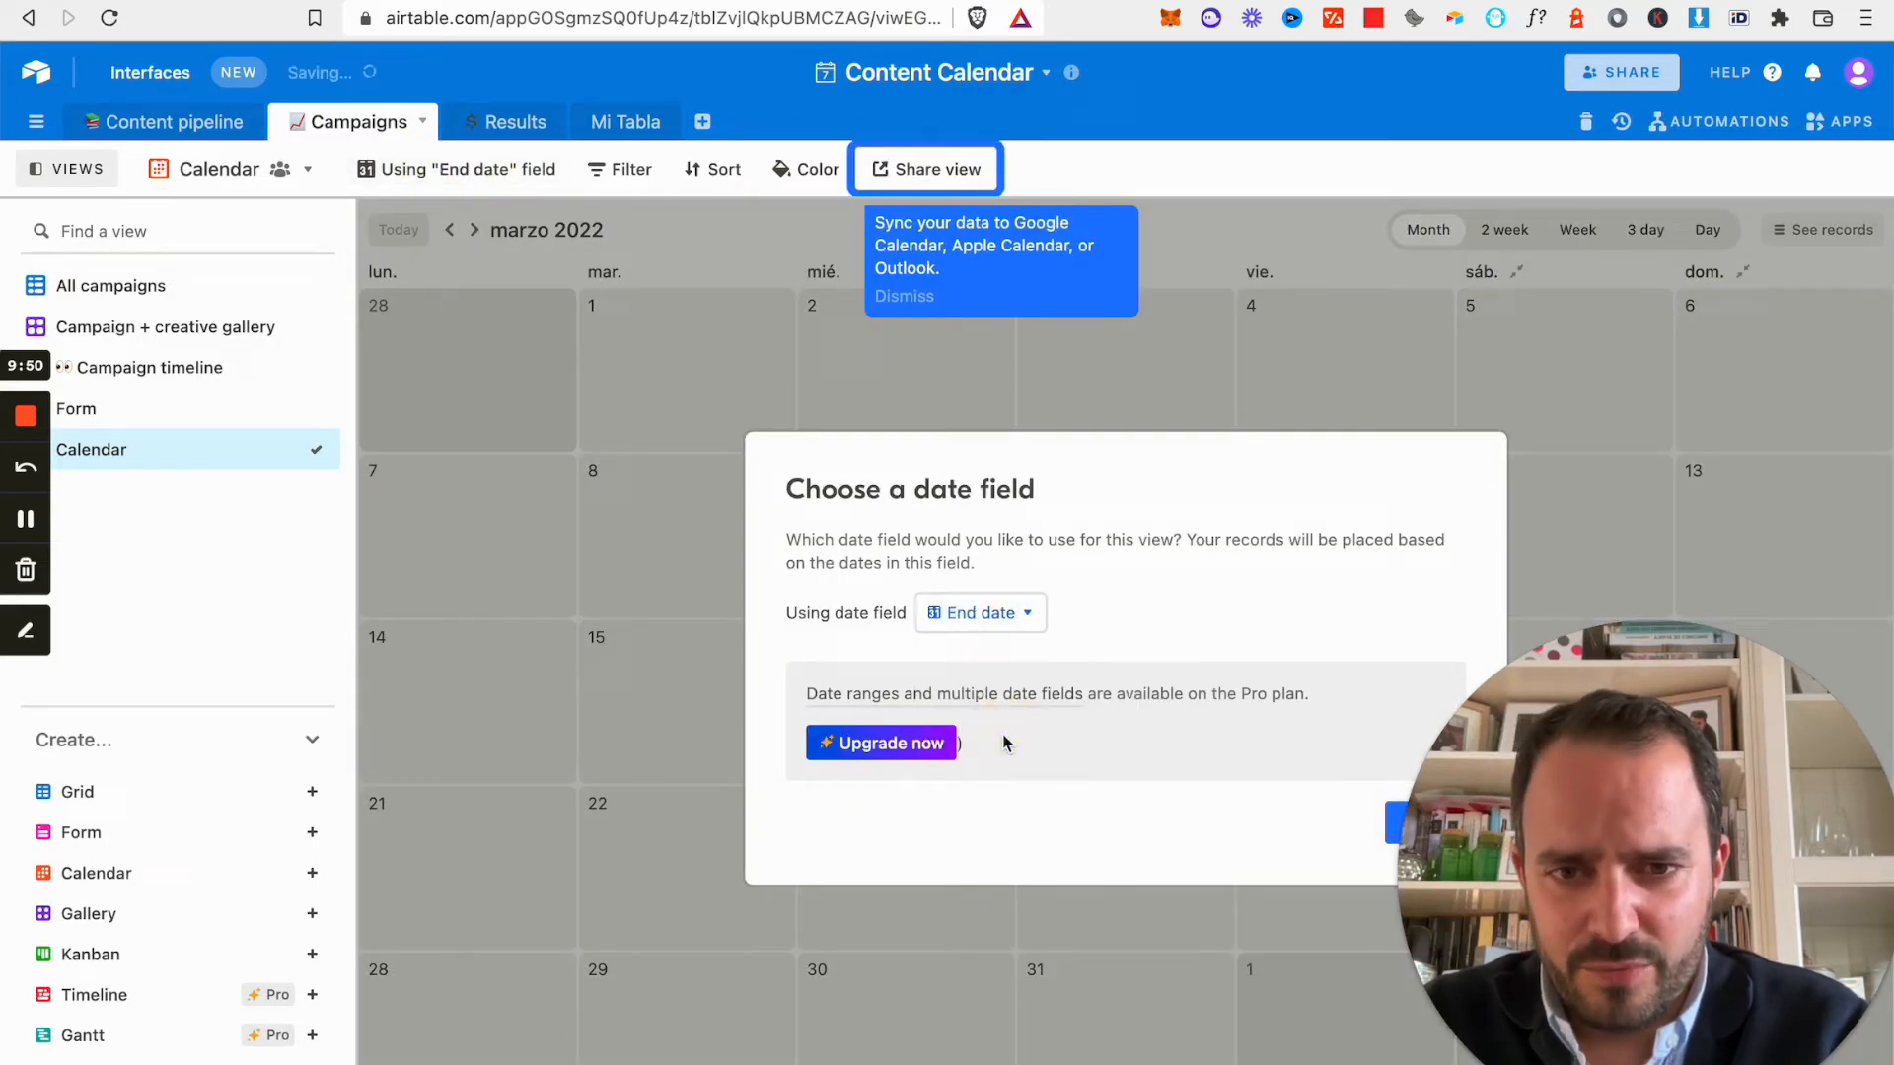
left_click(1397, 822)
left_click(1395, 824)
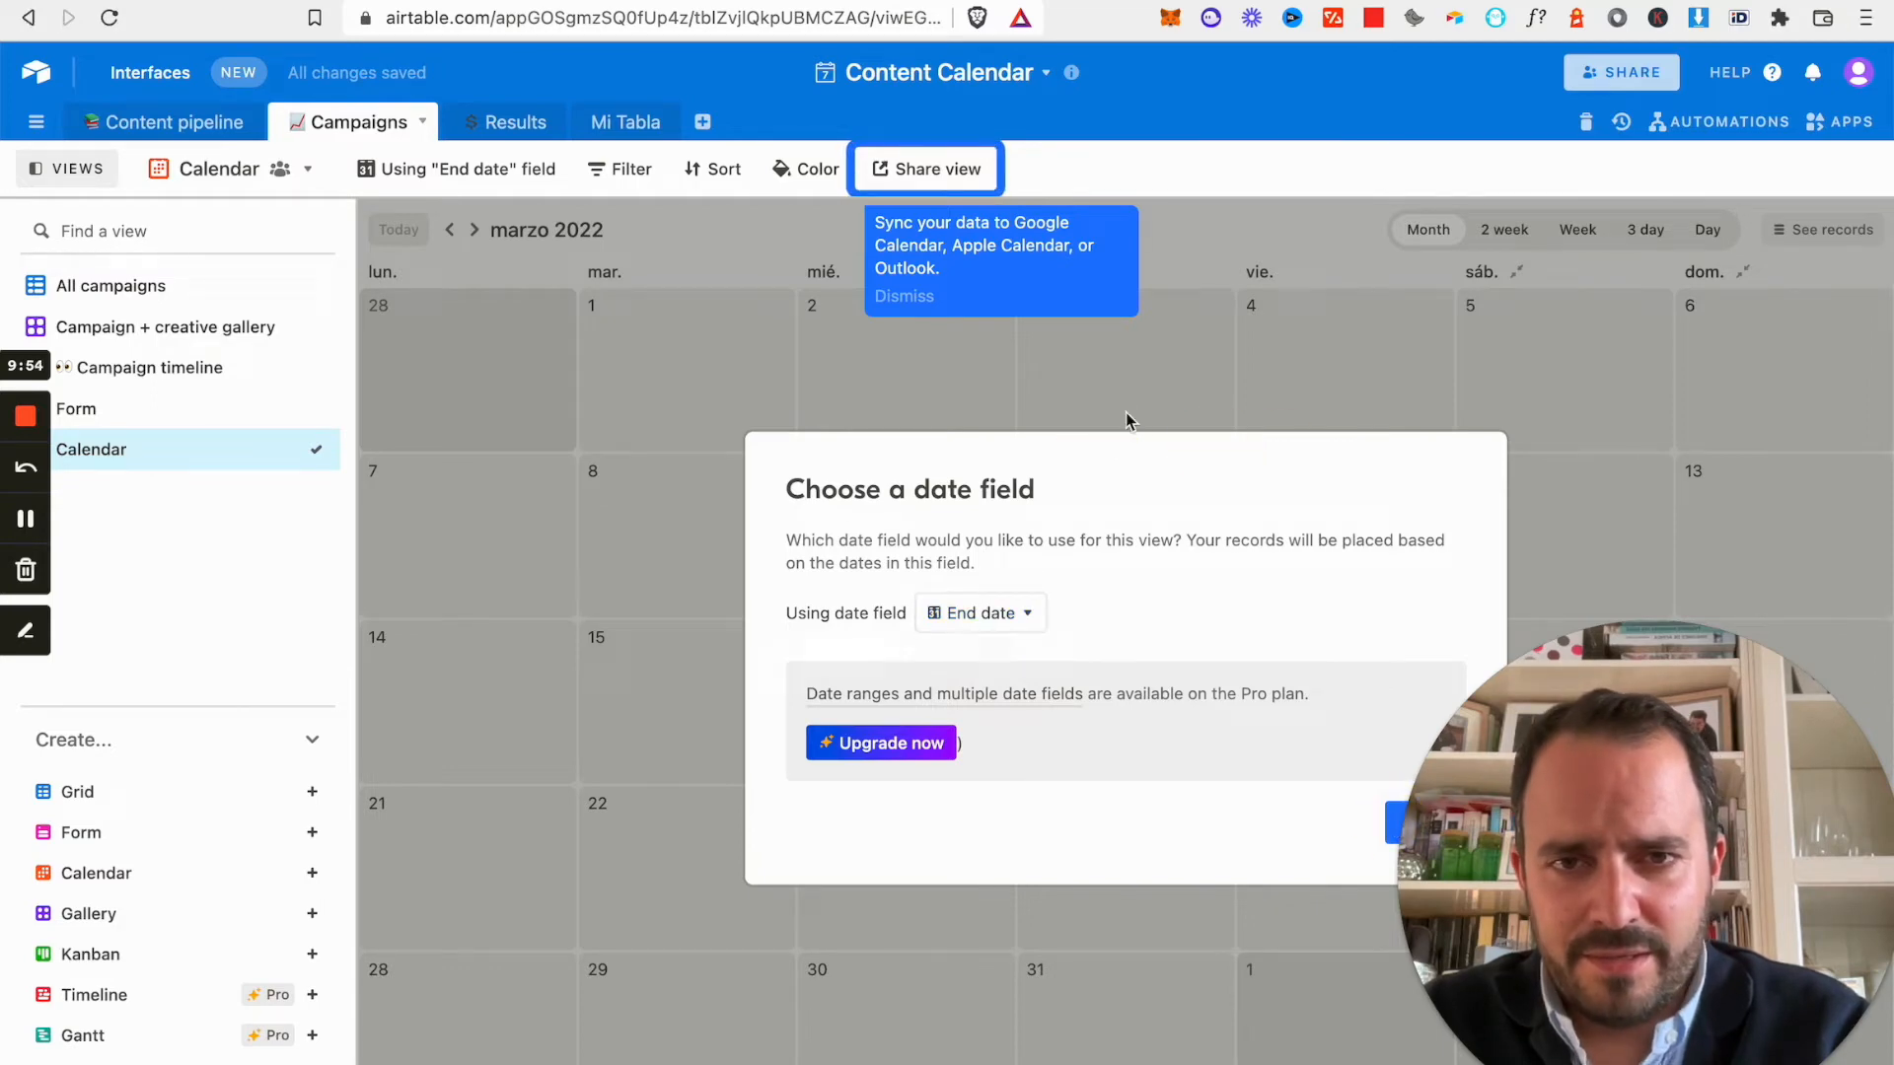
left_click(1220, 345)
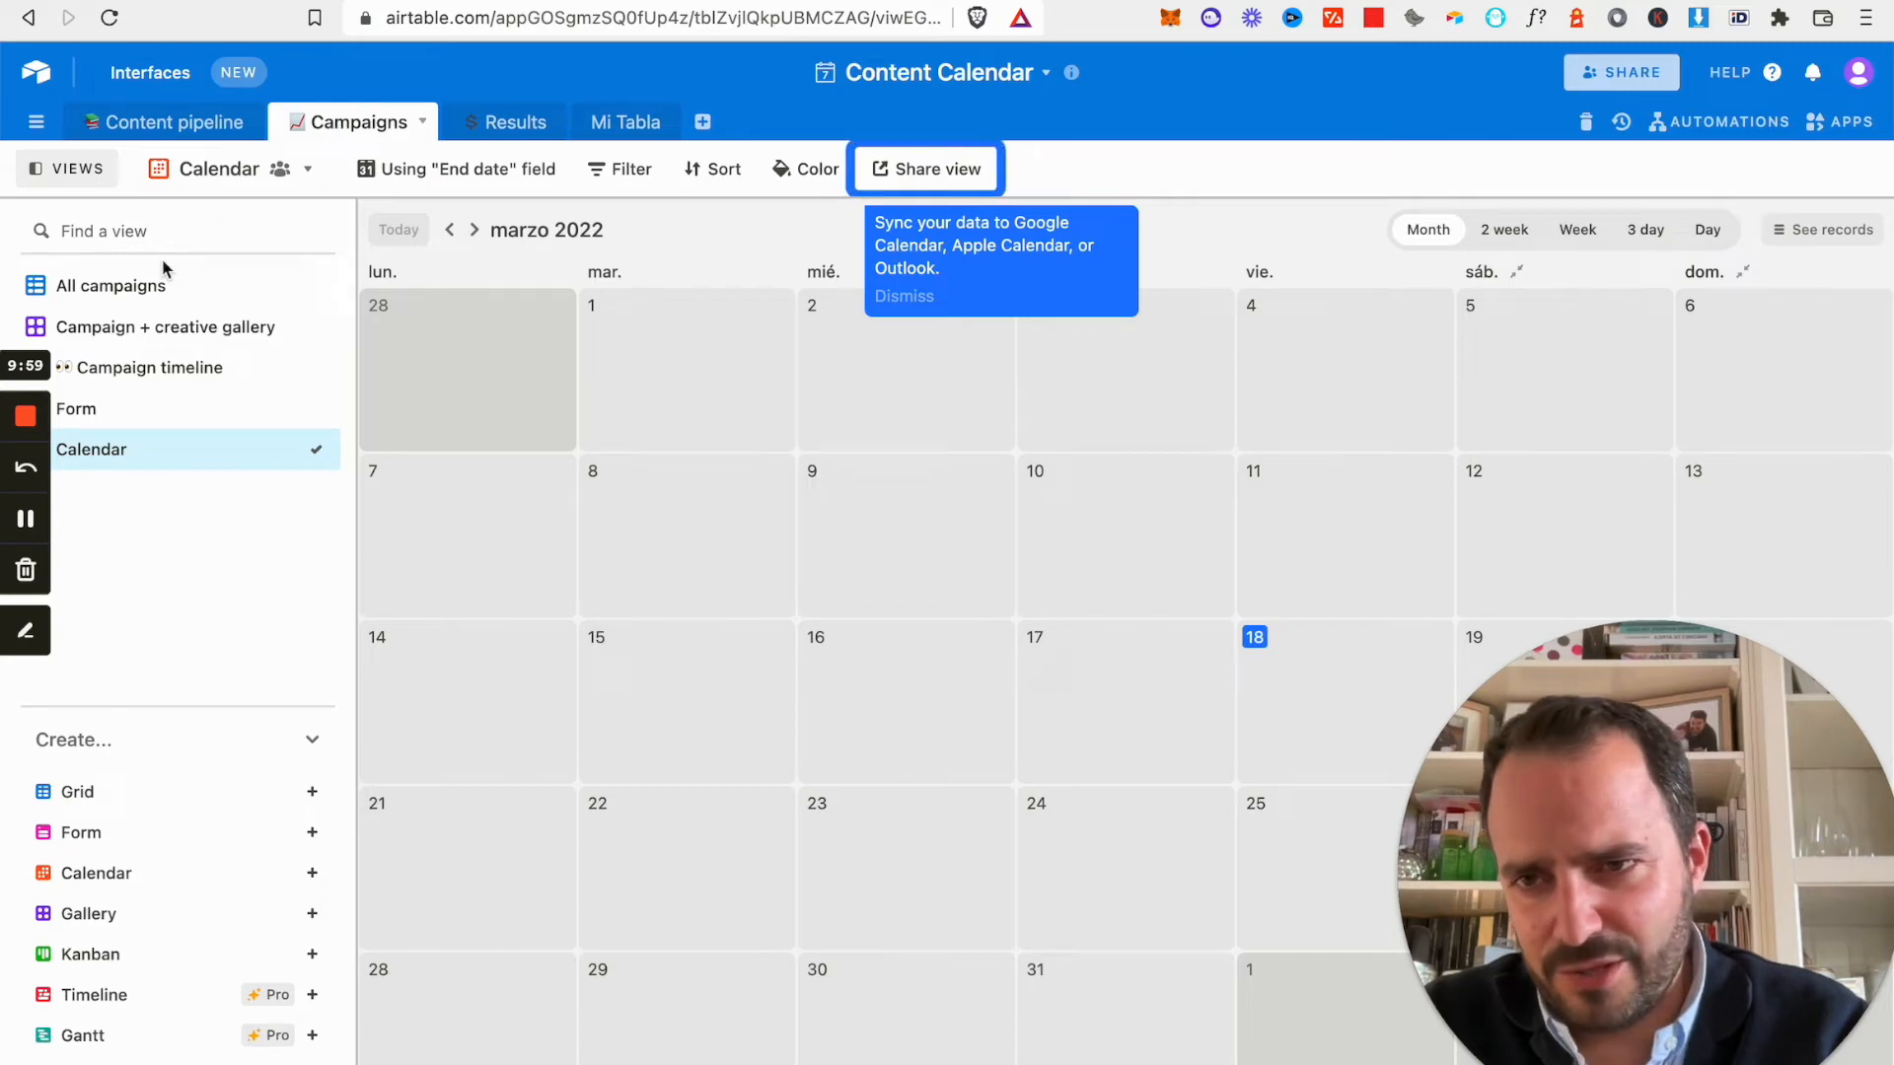
Check the campaign dates in the All campaigns view and find the matching records in the calendar's April to June 2021 months.
left_click(150, 287)
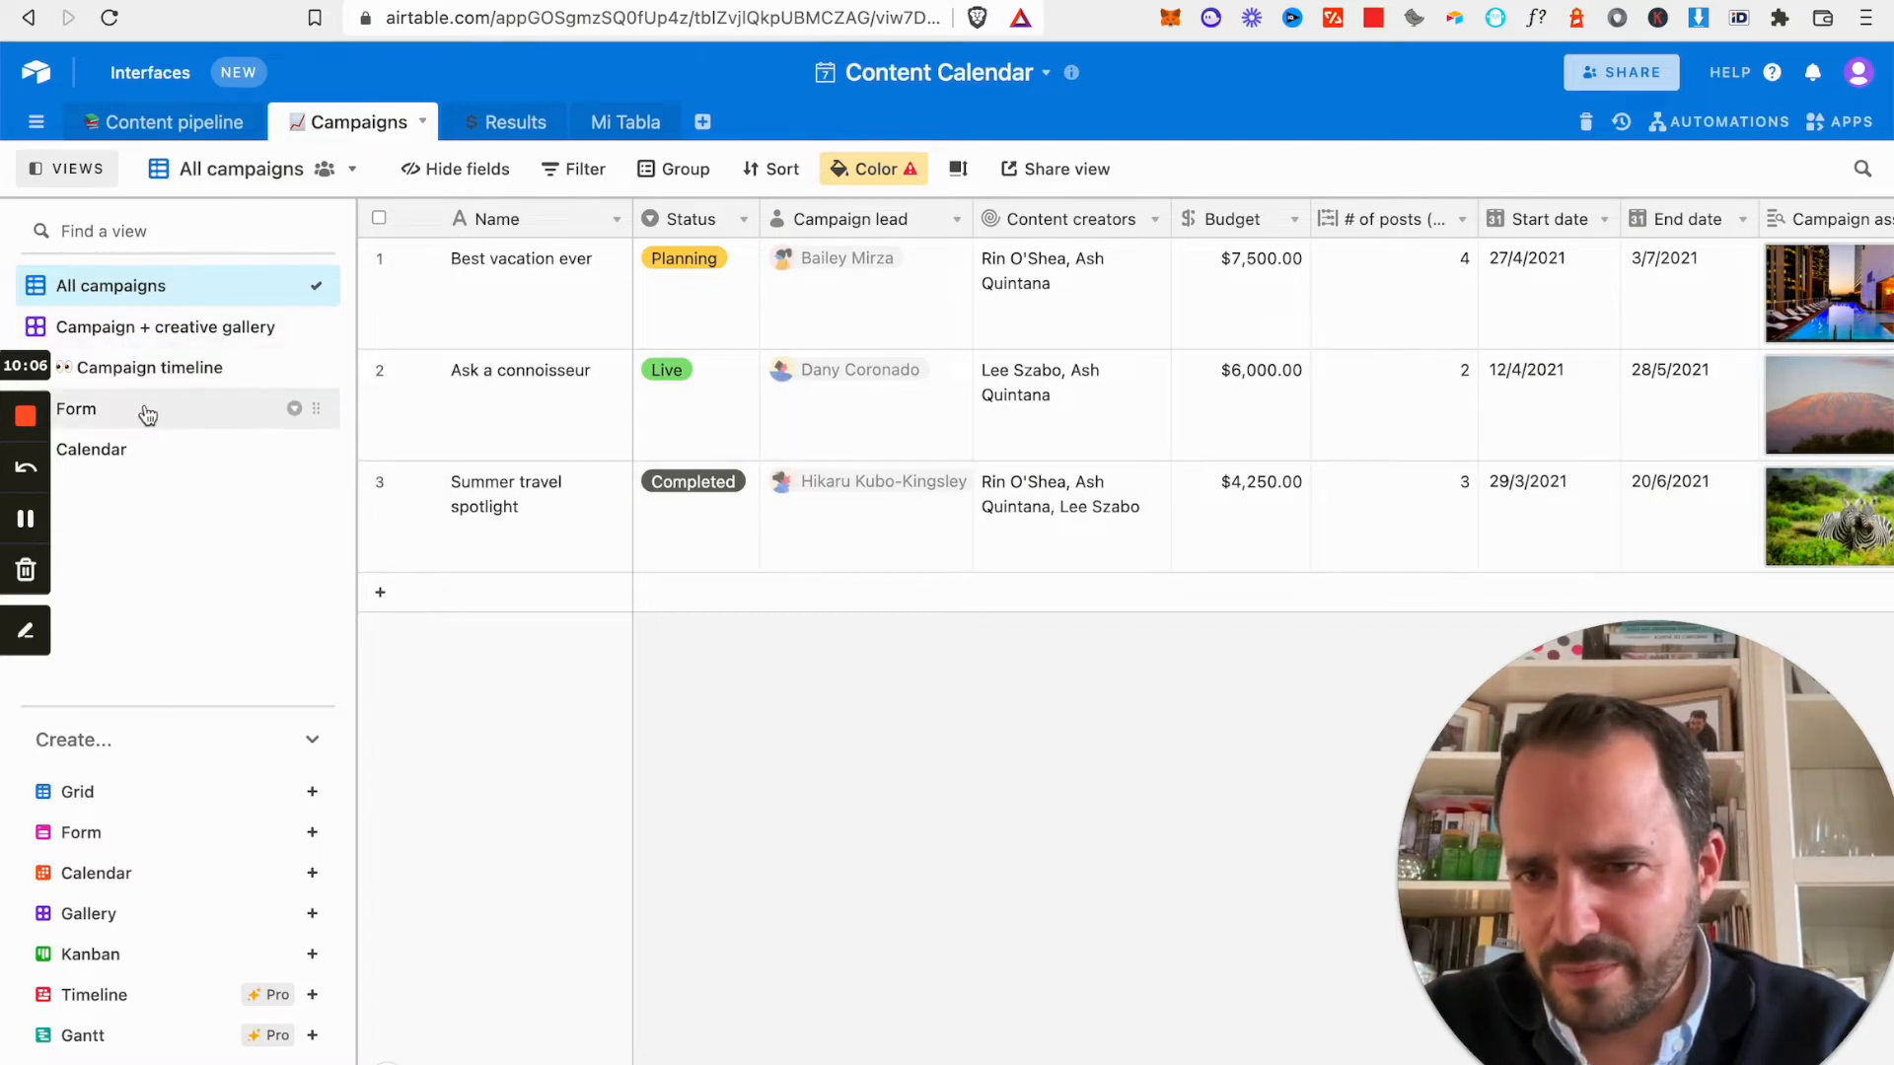
left_click(127, 449)
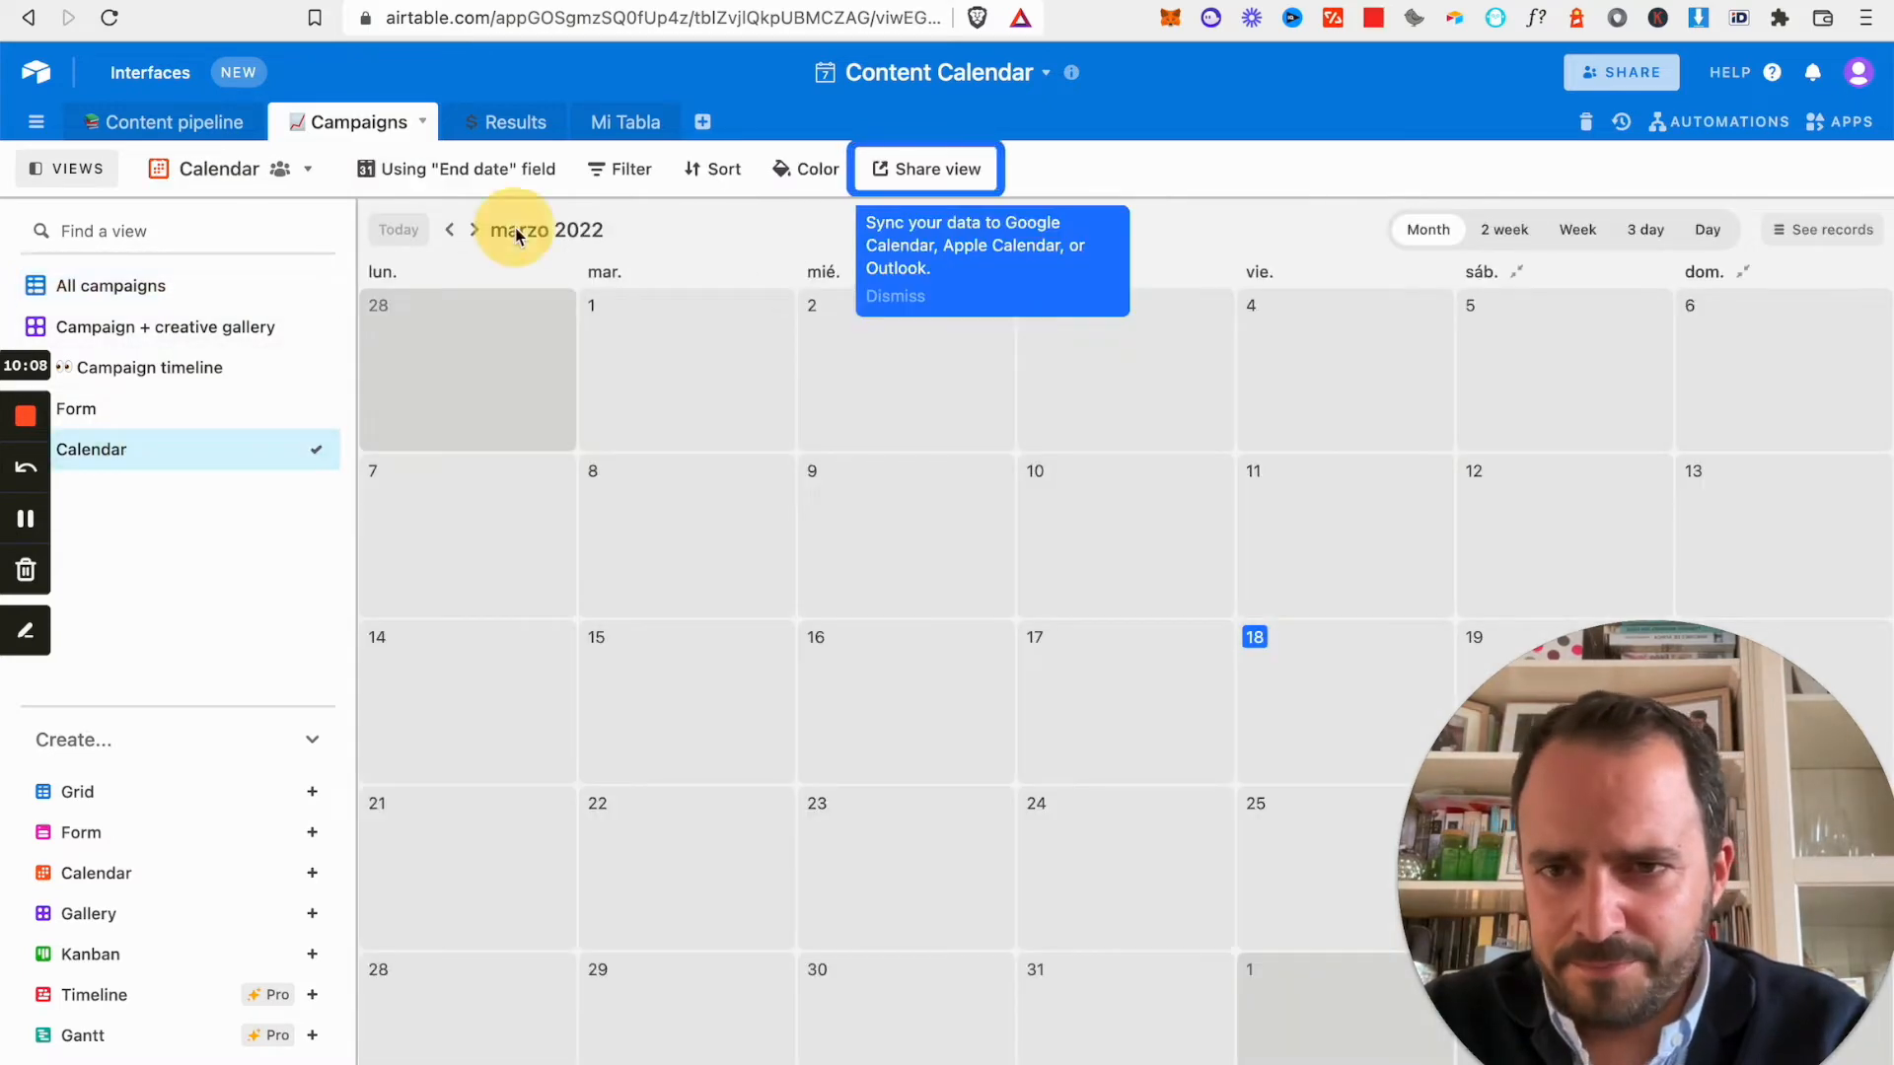
left_click(452, 231)
left_click(454, 233)
left_click(451, 231)
left_click(452, 231)
left_click(452, 231)
left_click(452, 231)
left_click(451, 230)
left_click(452, 231)
left_click(452, 231)
left_click(452, 231)
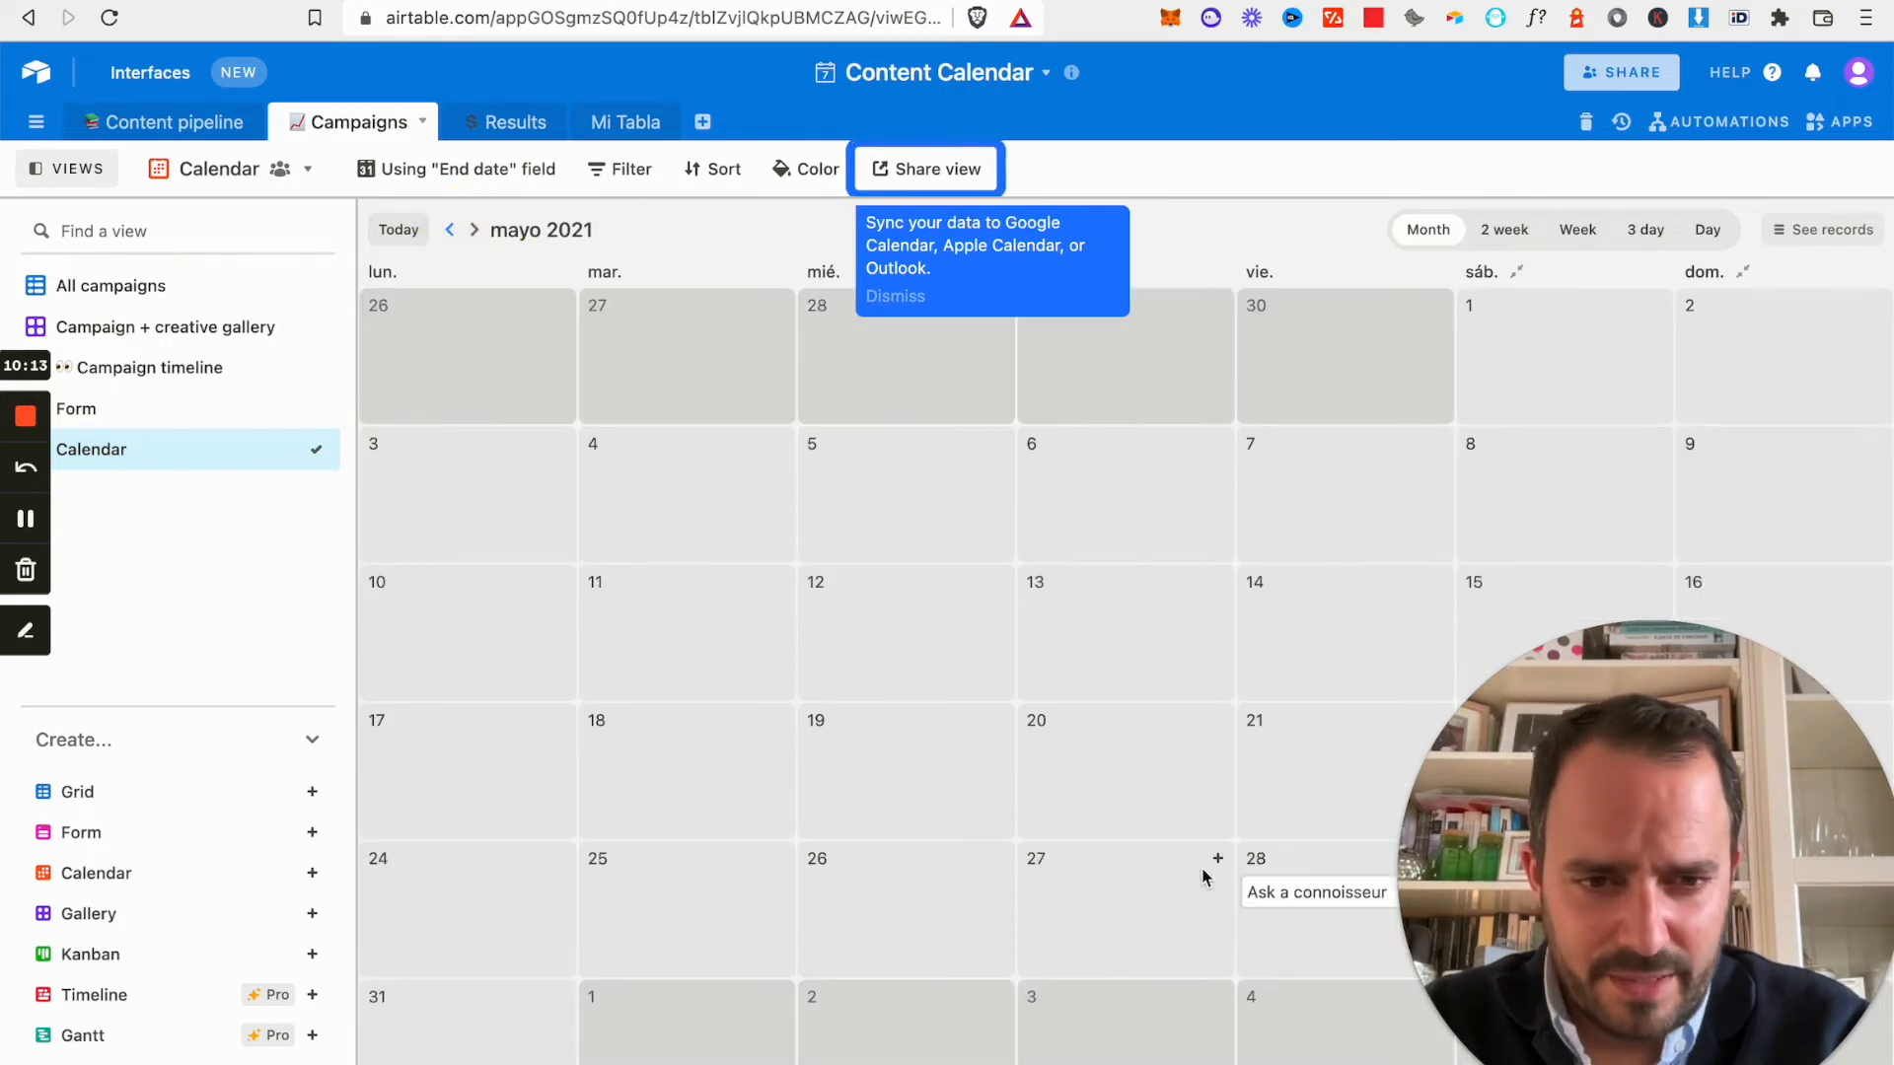
left_click(452, 231)
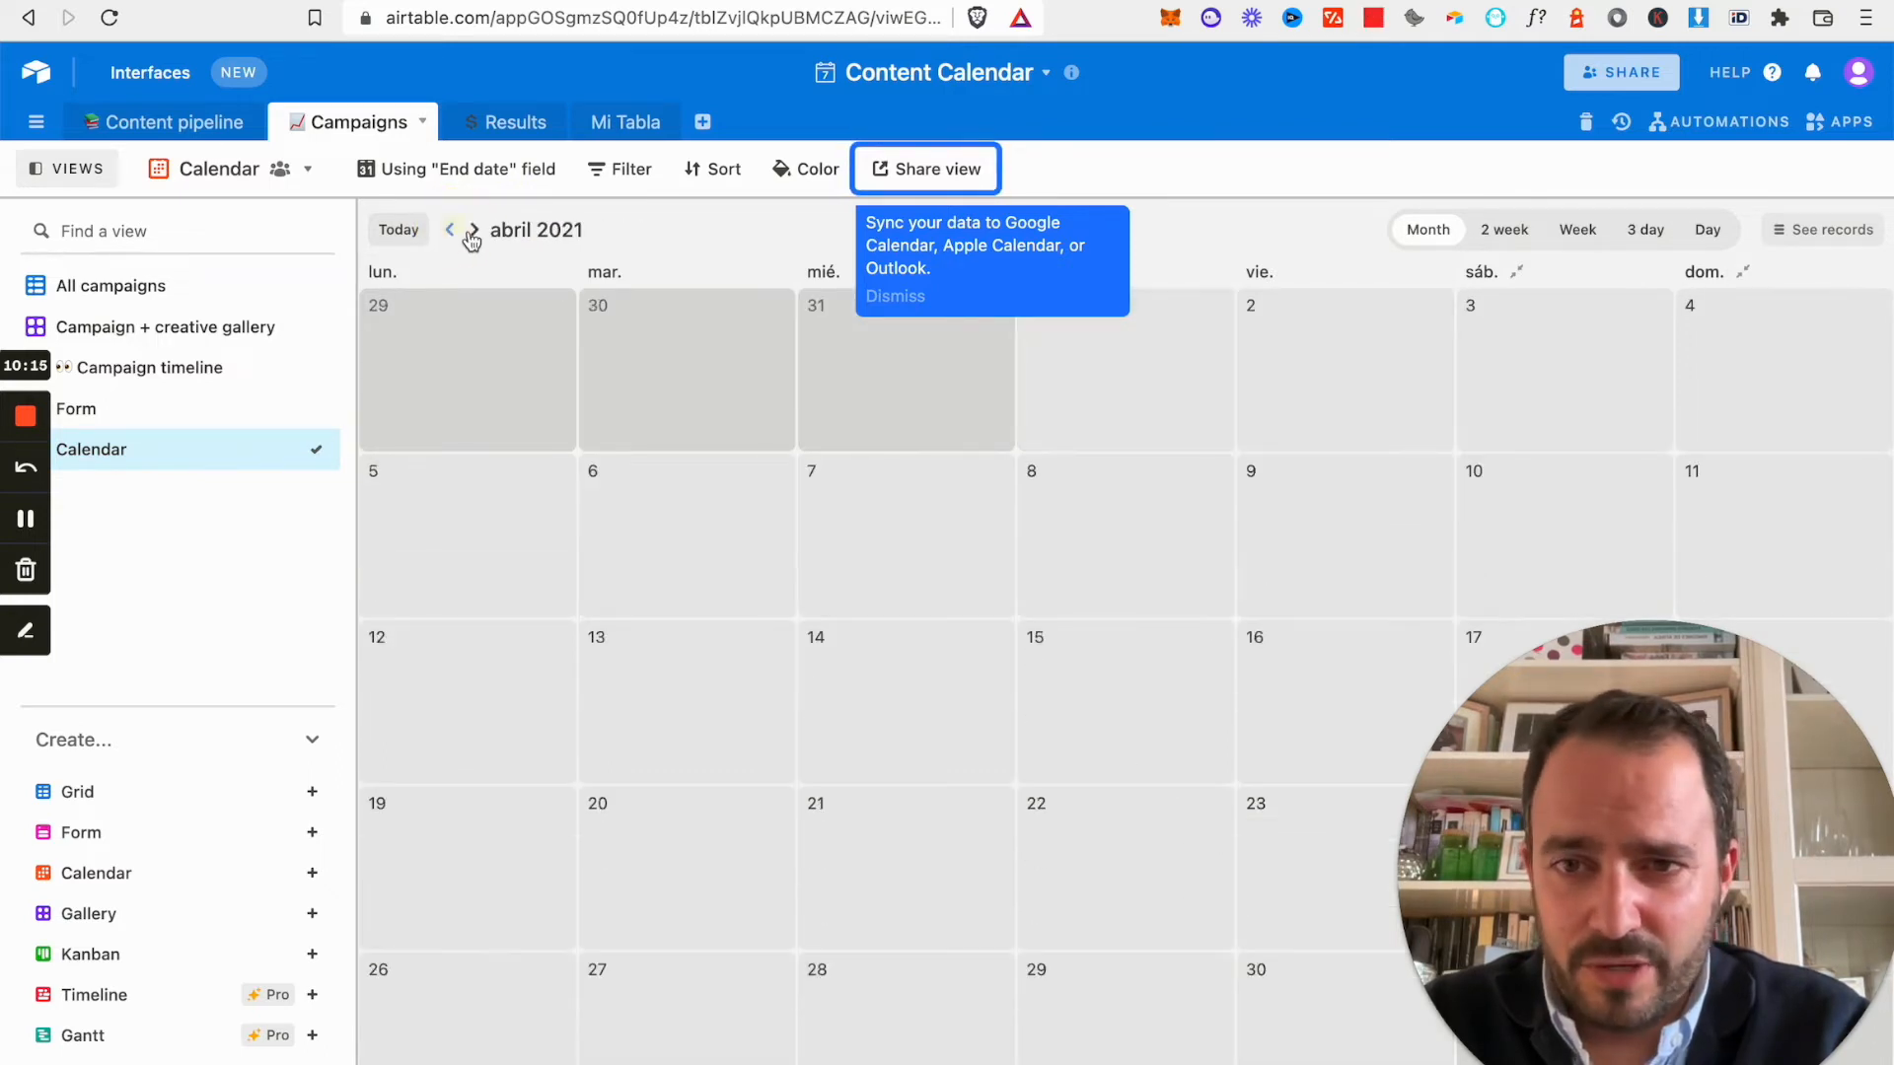
left_click(474, 230)
left_click(475, 230)
mouse_move(1551, 751)
left_mouse_down()
mouse_move(1150, 710)
mouse_move(1150, 643)
mouse_move(1336, 711)
mouse_move(1566, 751)
left_mouse_up()
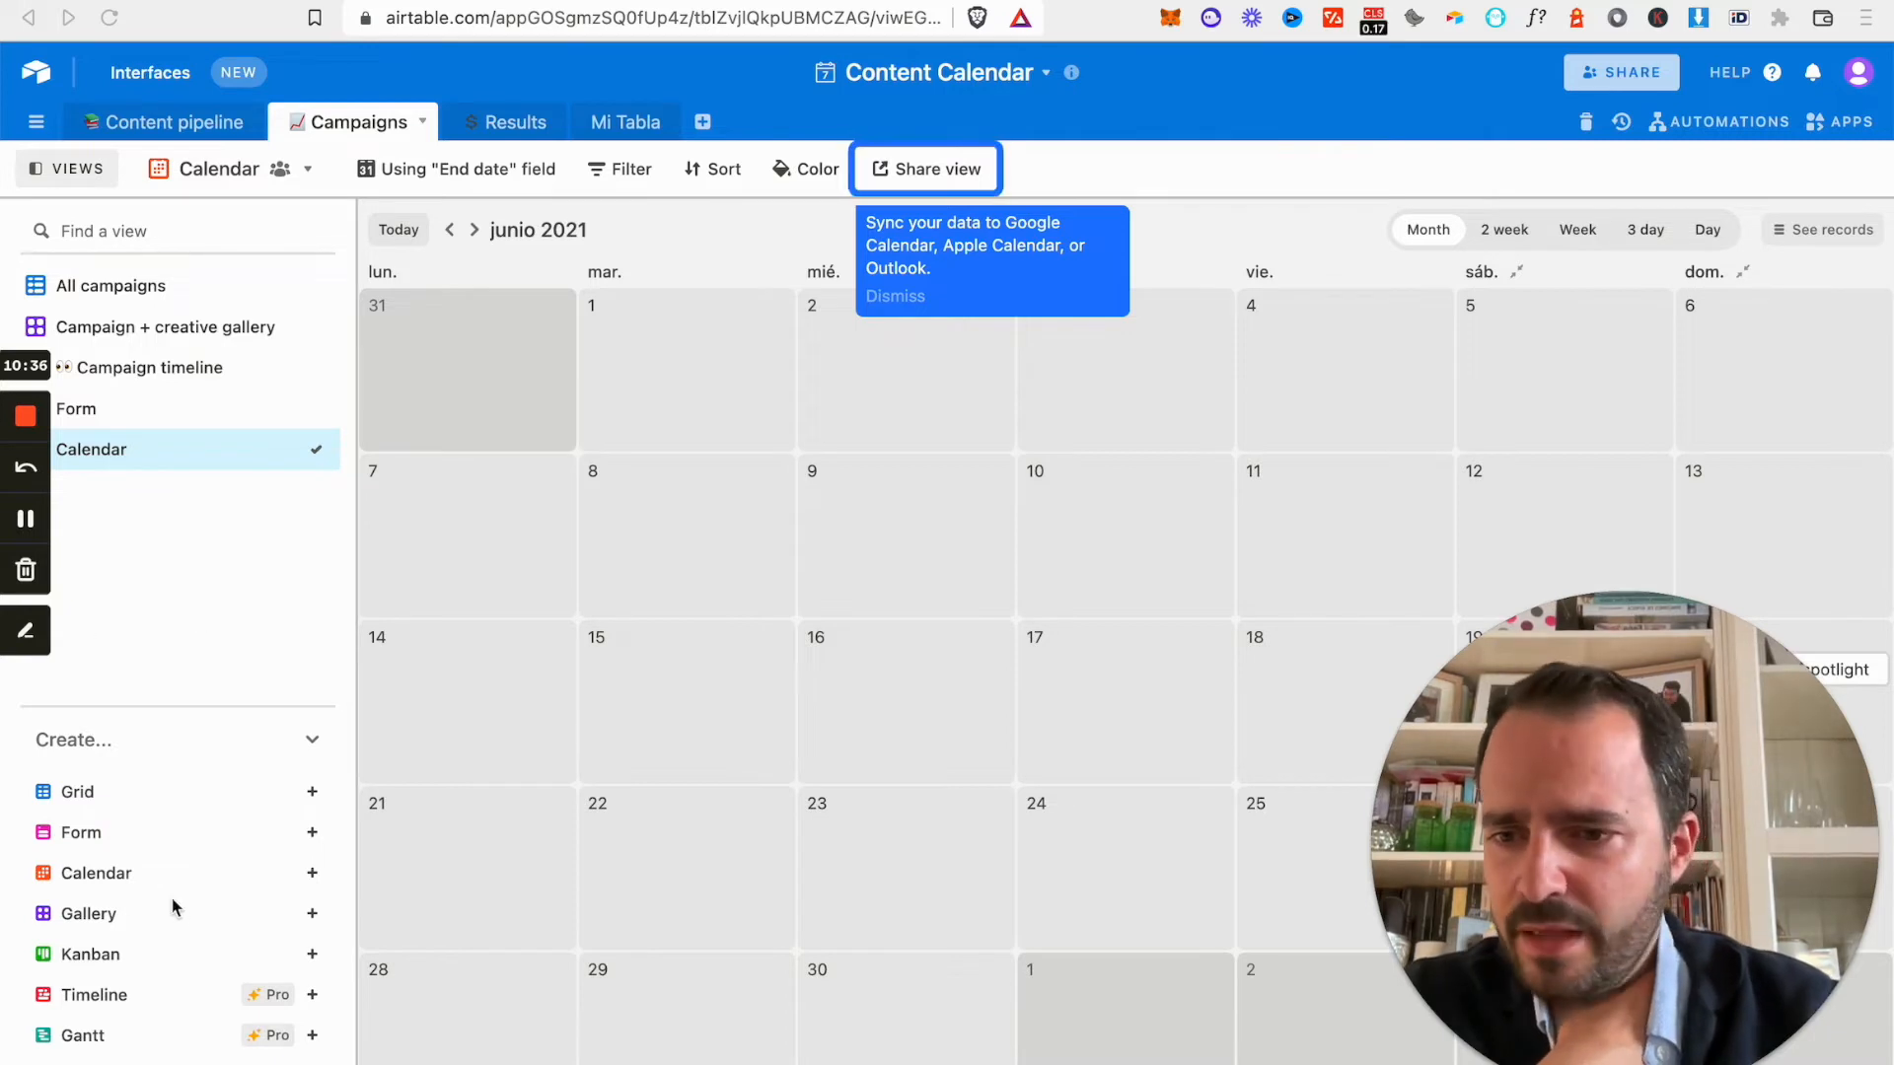
Create a gallery view in the Campaigns table with Campaign assets (from Content pipeline) as the cover field.
left_click(154, 563)
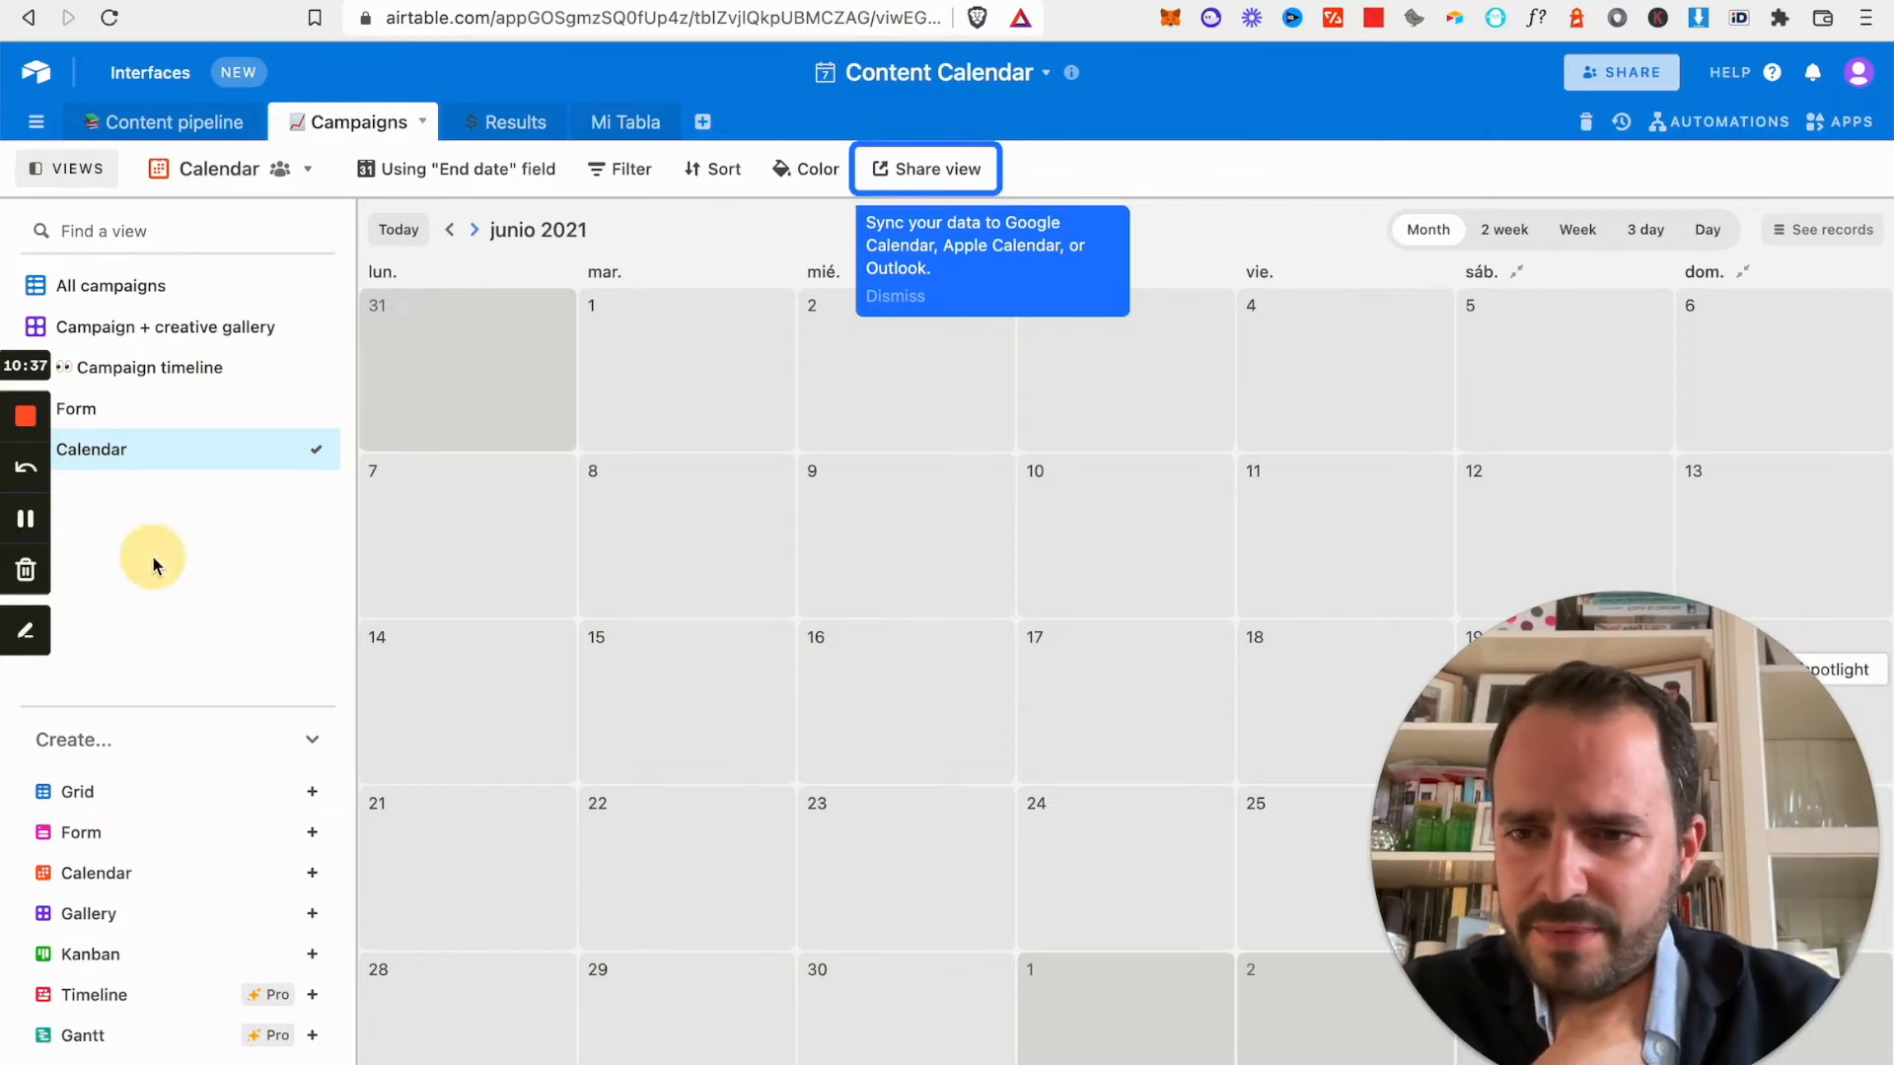
left_click(130, 927)
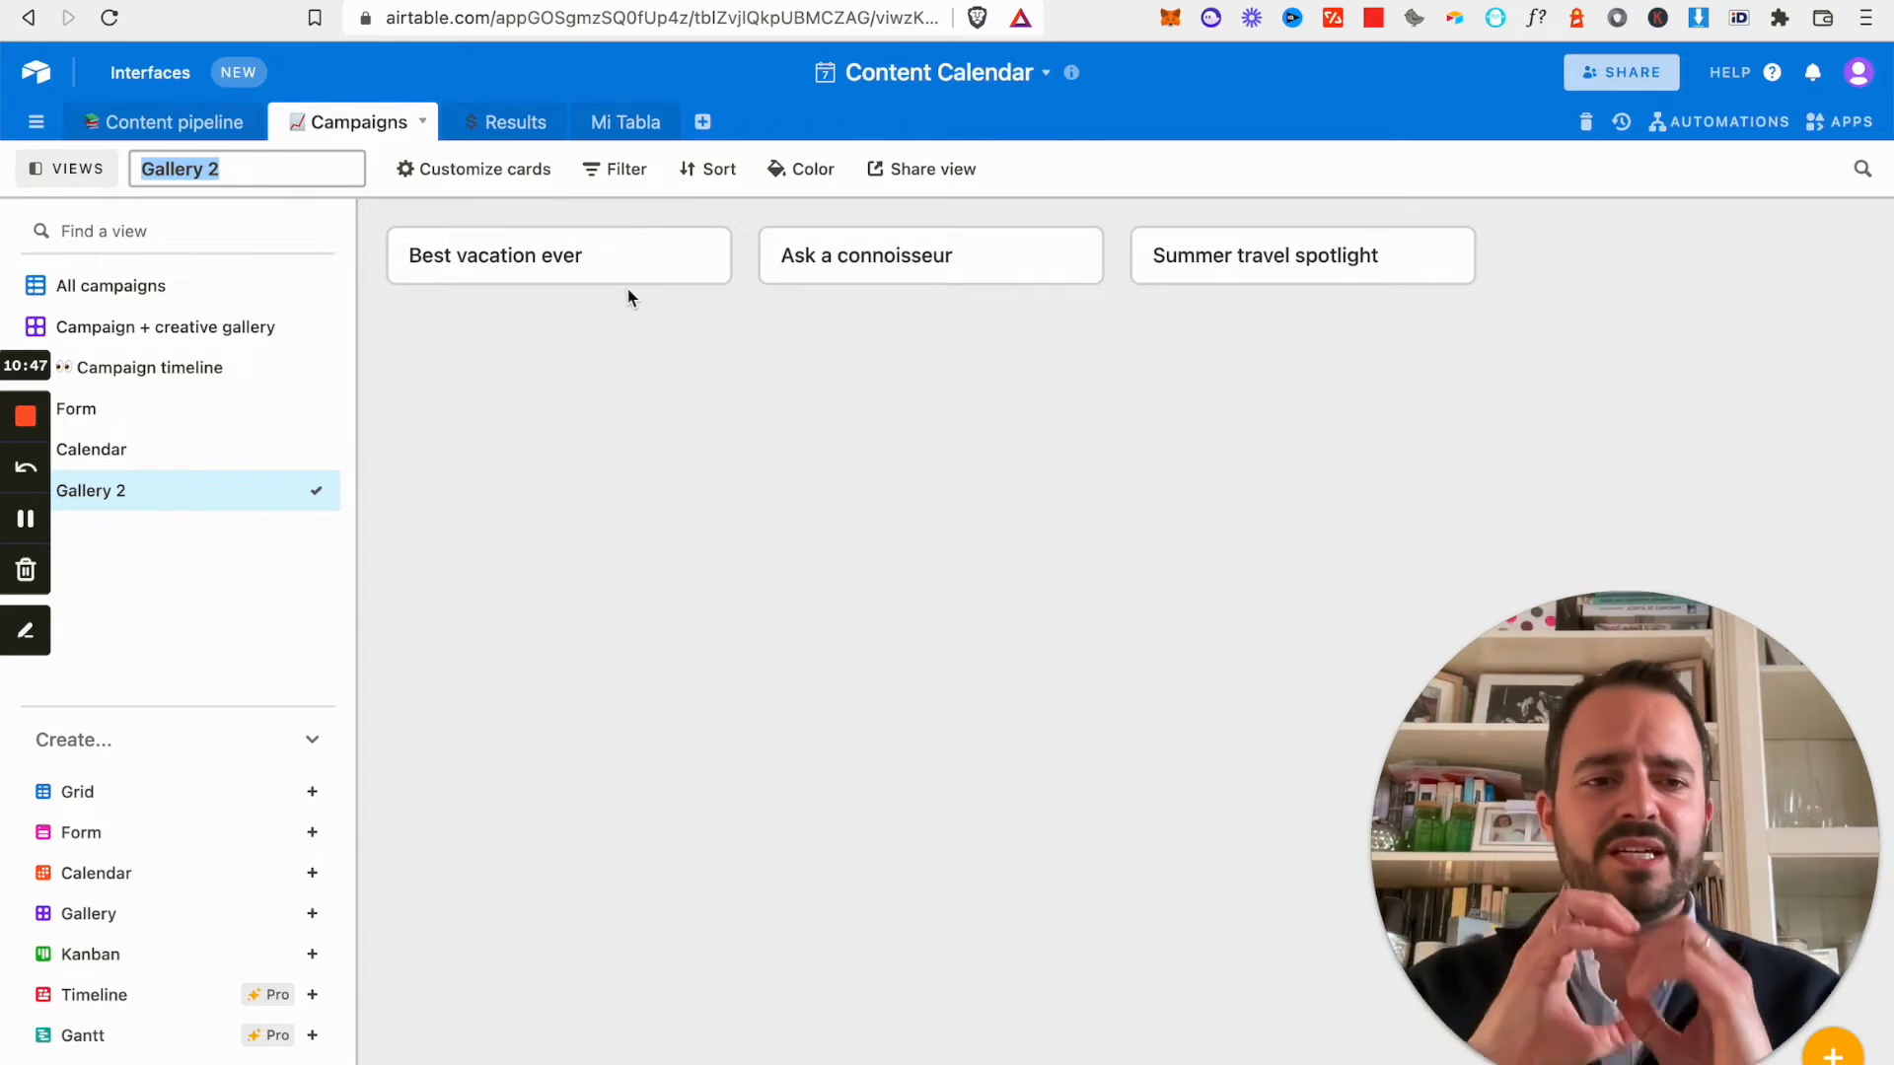
left_click(500, 186)
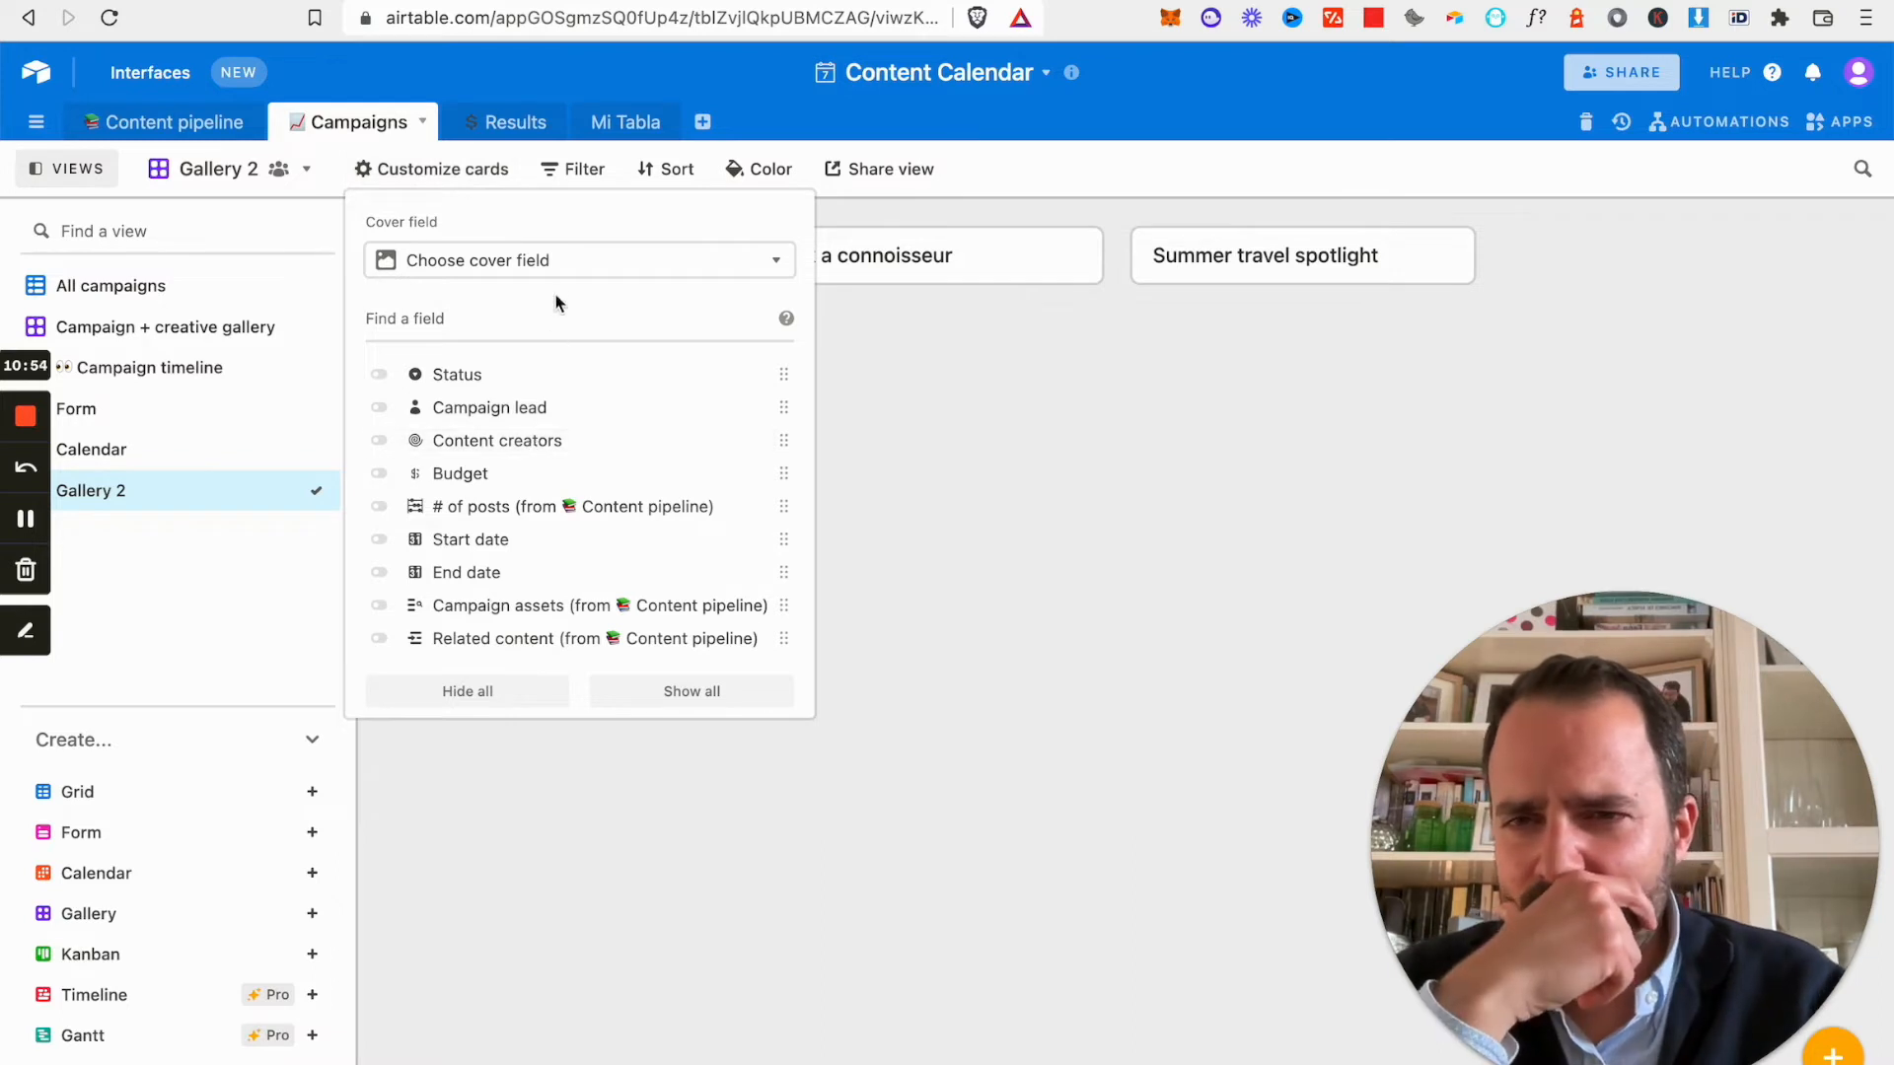
left_click(559, 260)
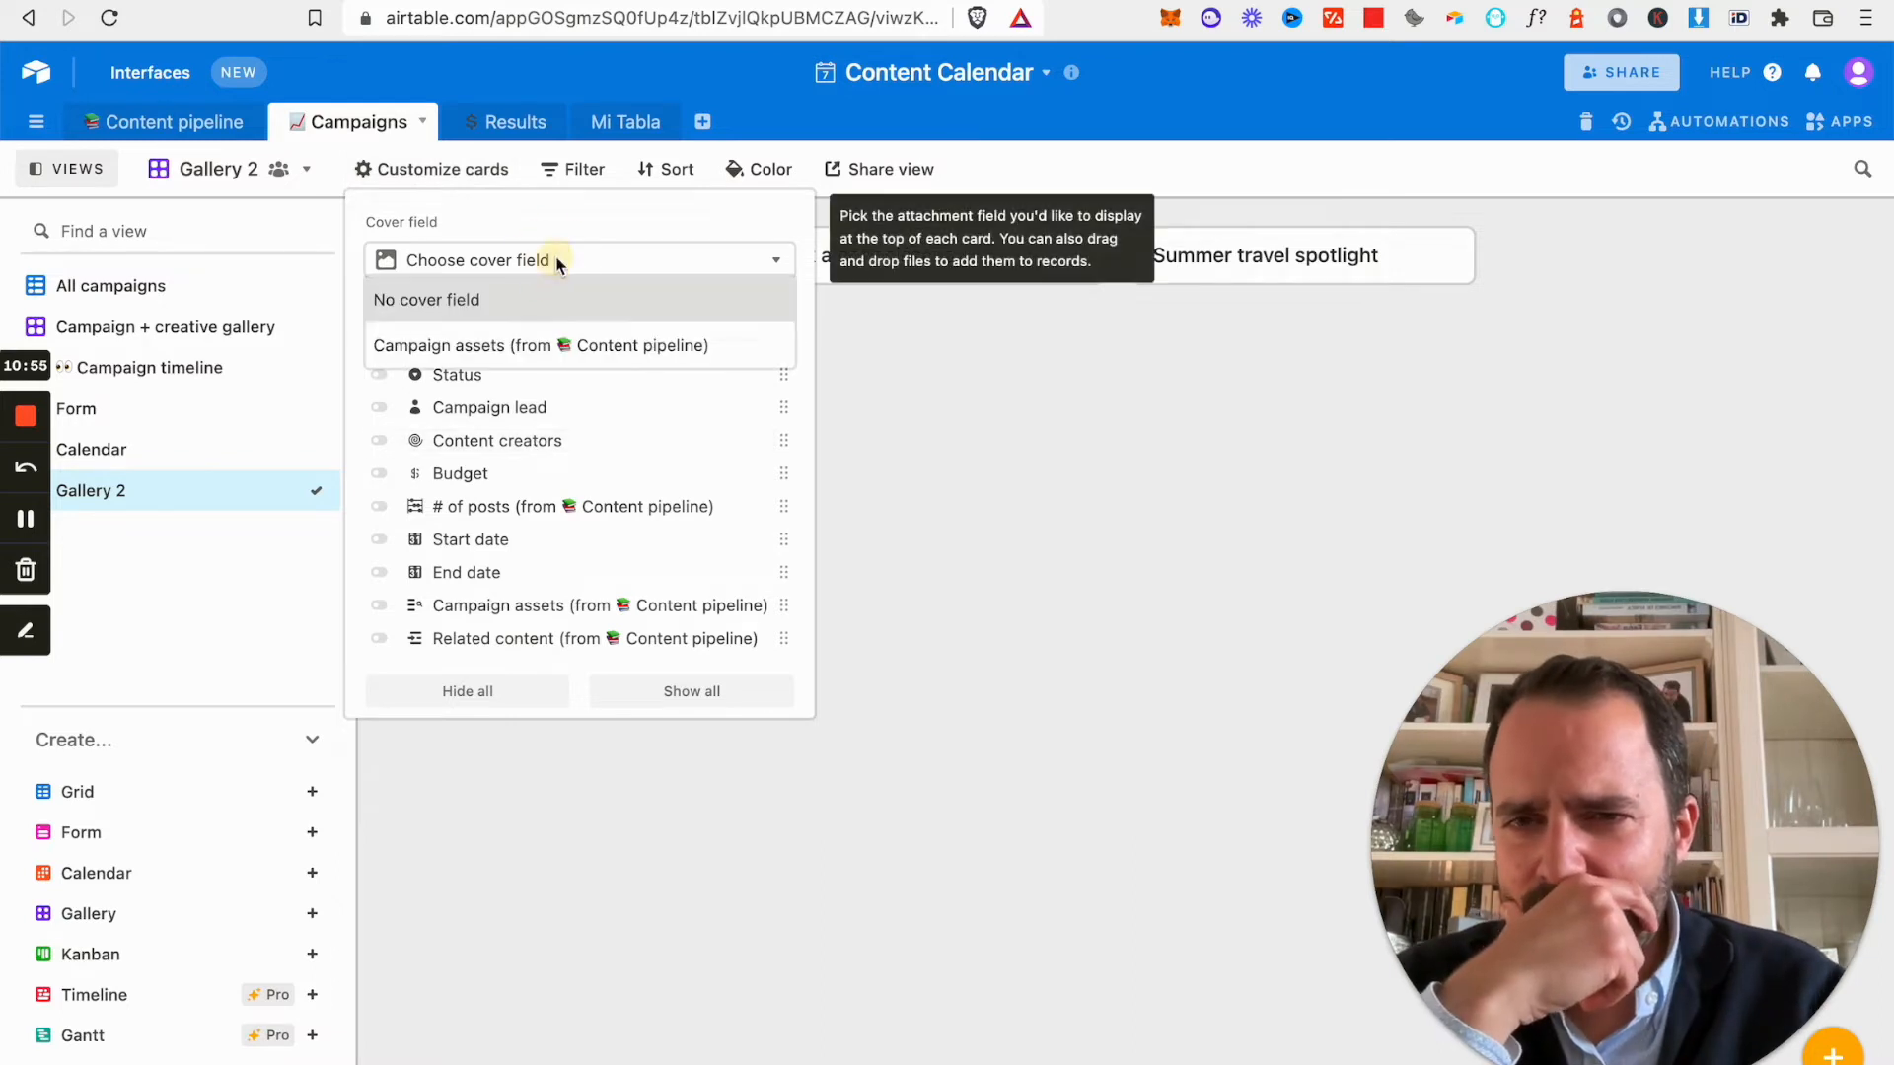
left_click(567, 347)
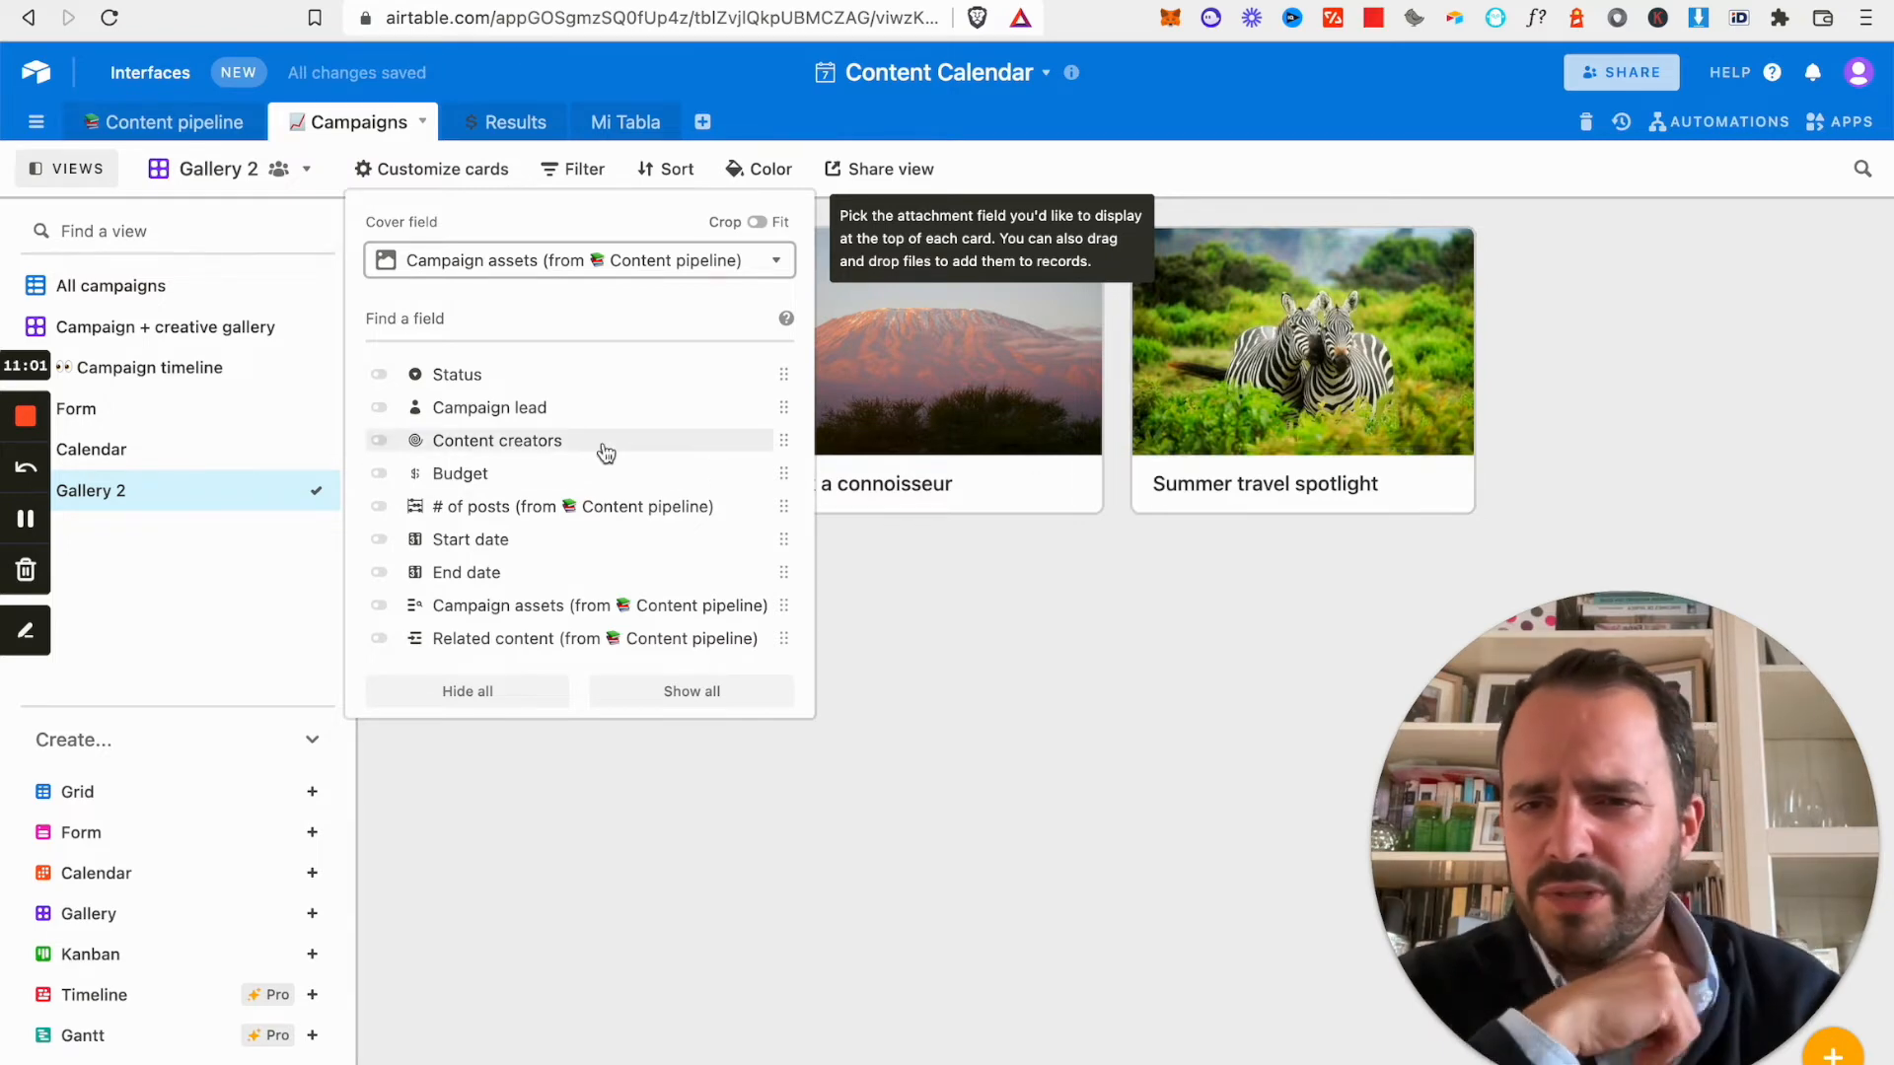
Show the Budget and Status fields on the gallery cards.
left_click(379, 474)
left_click(1107, 755)
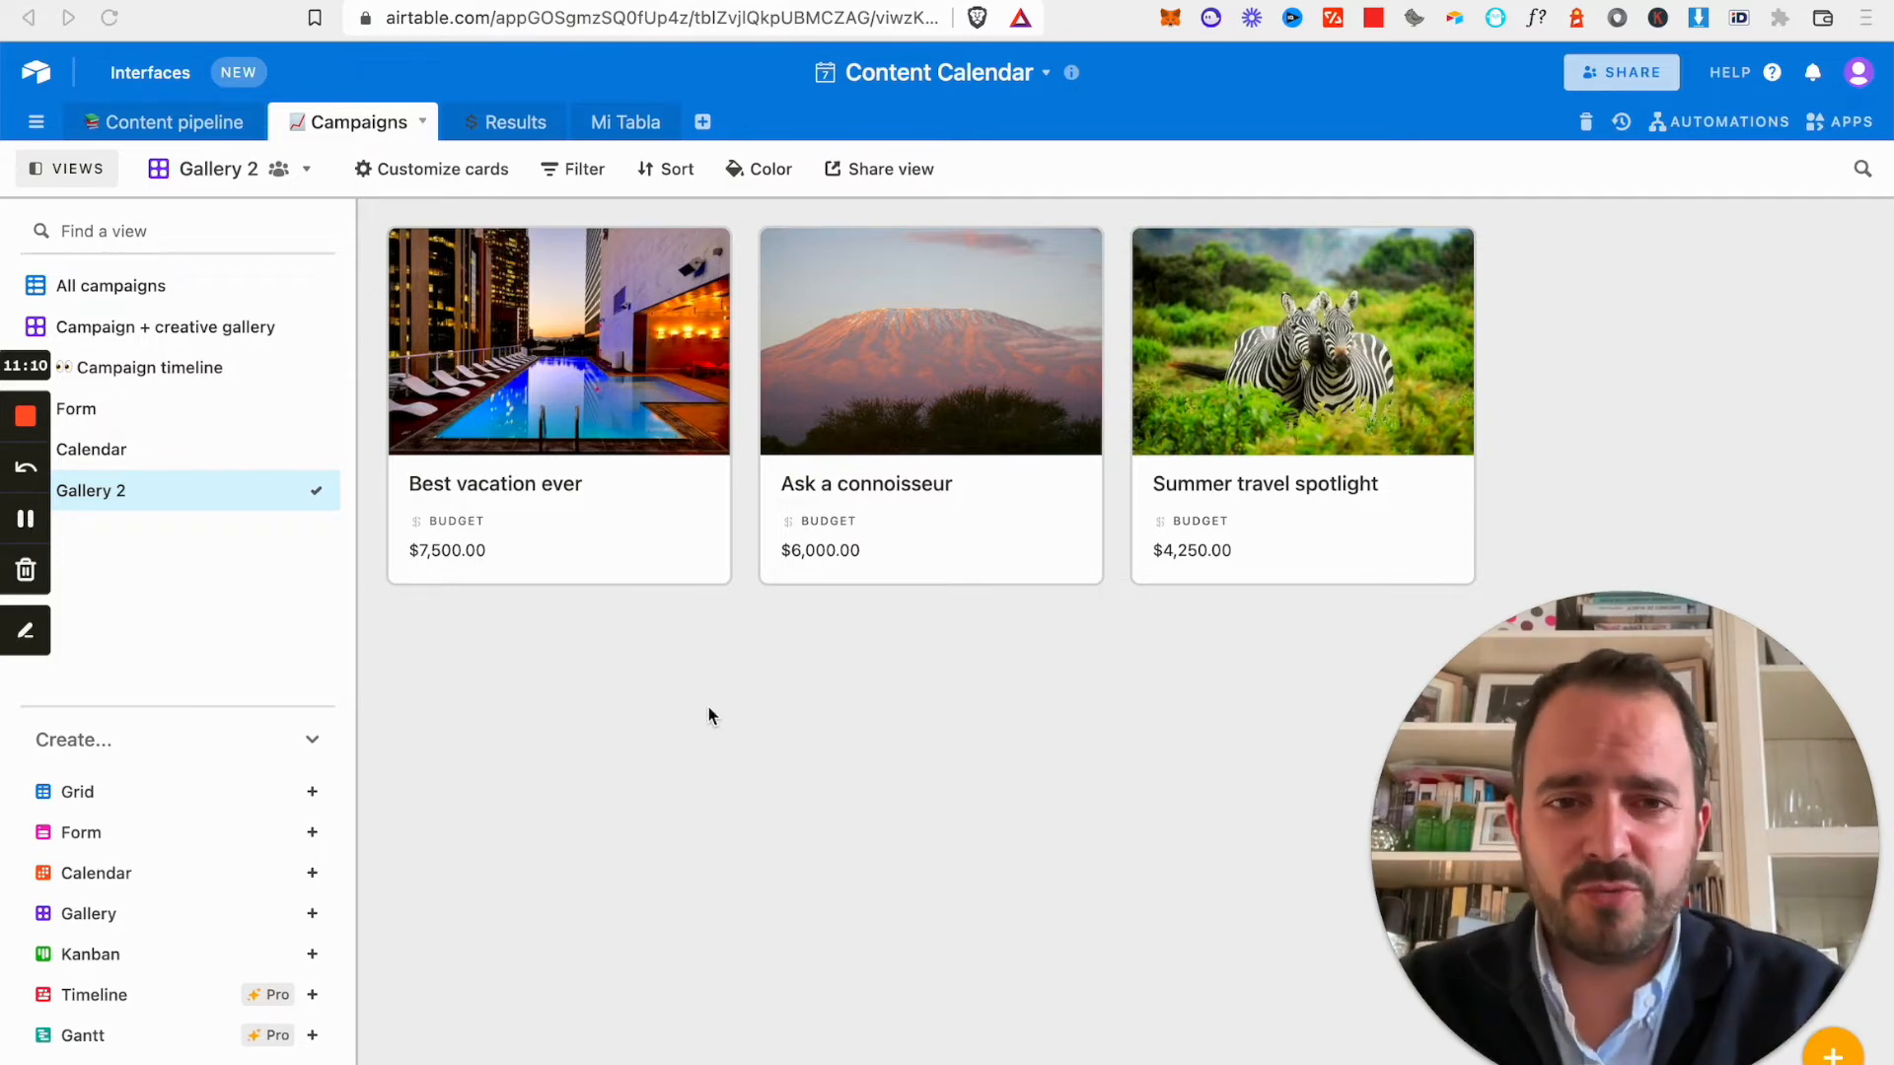
left_click(416, 174)
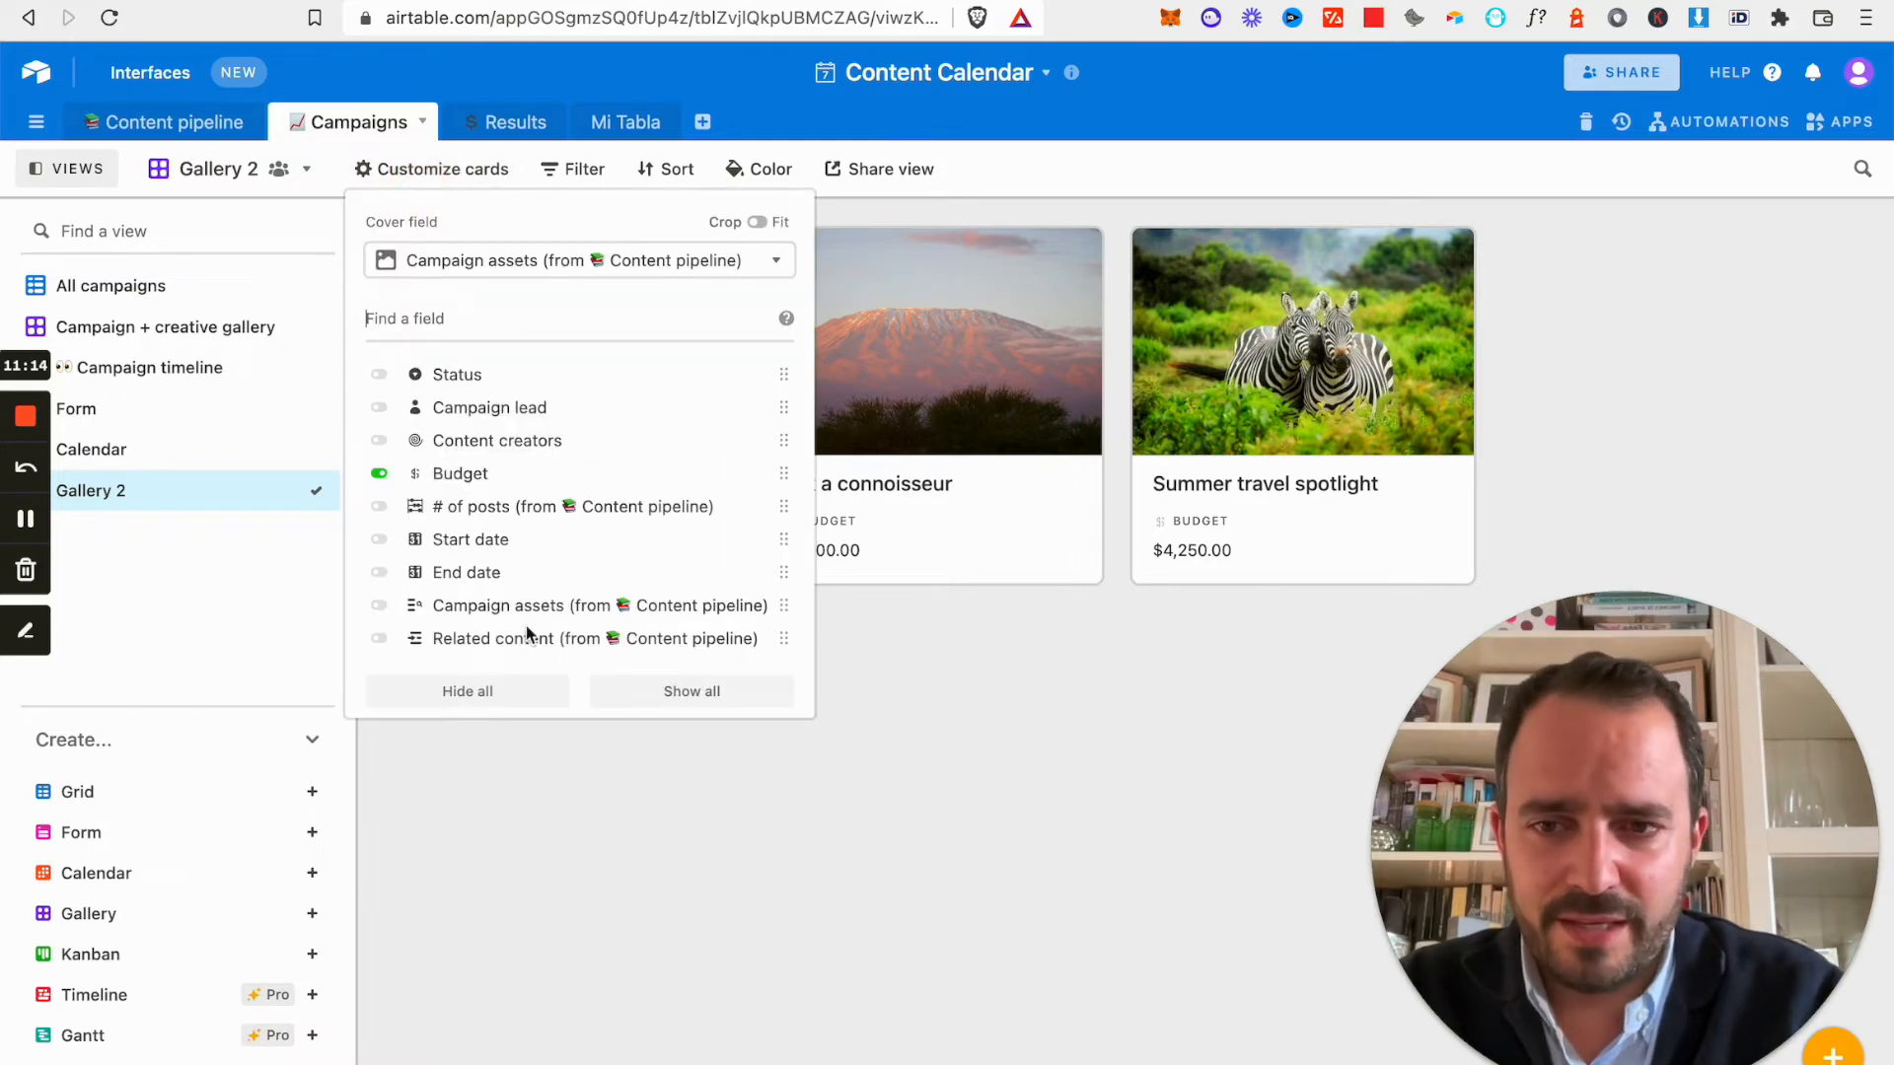
left_click(459, 374)
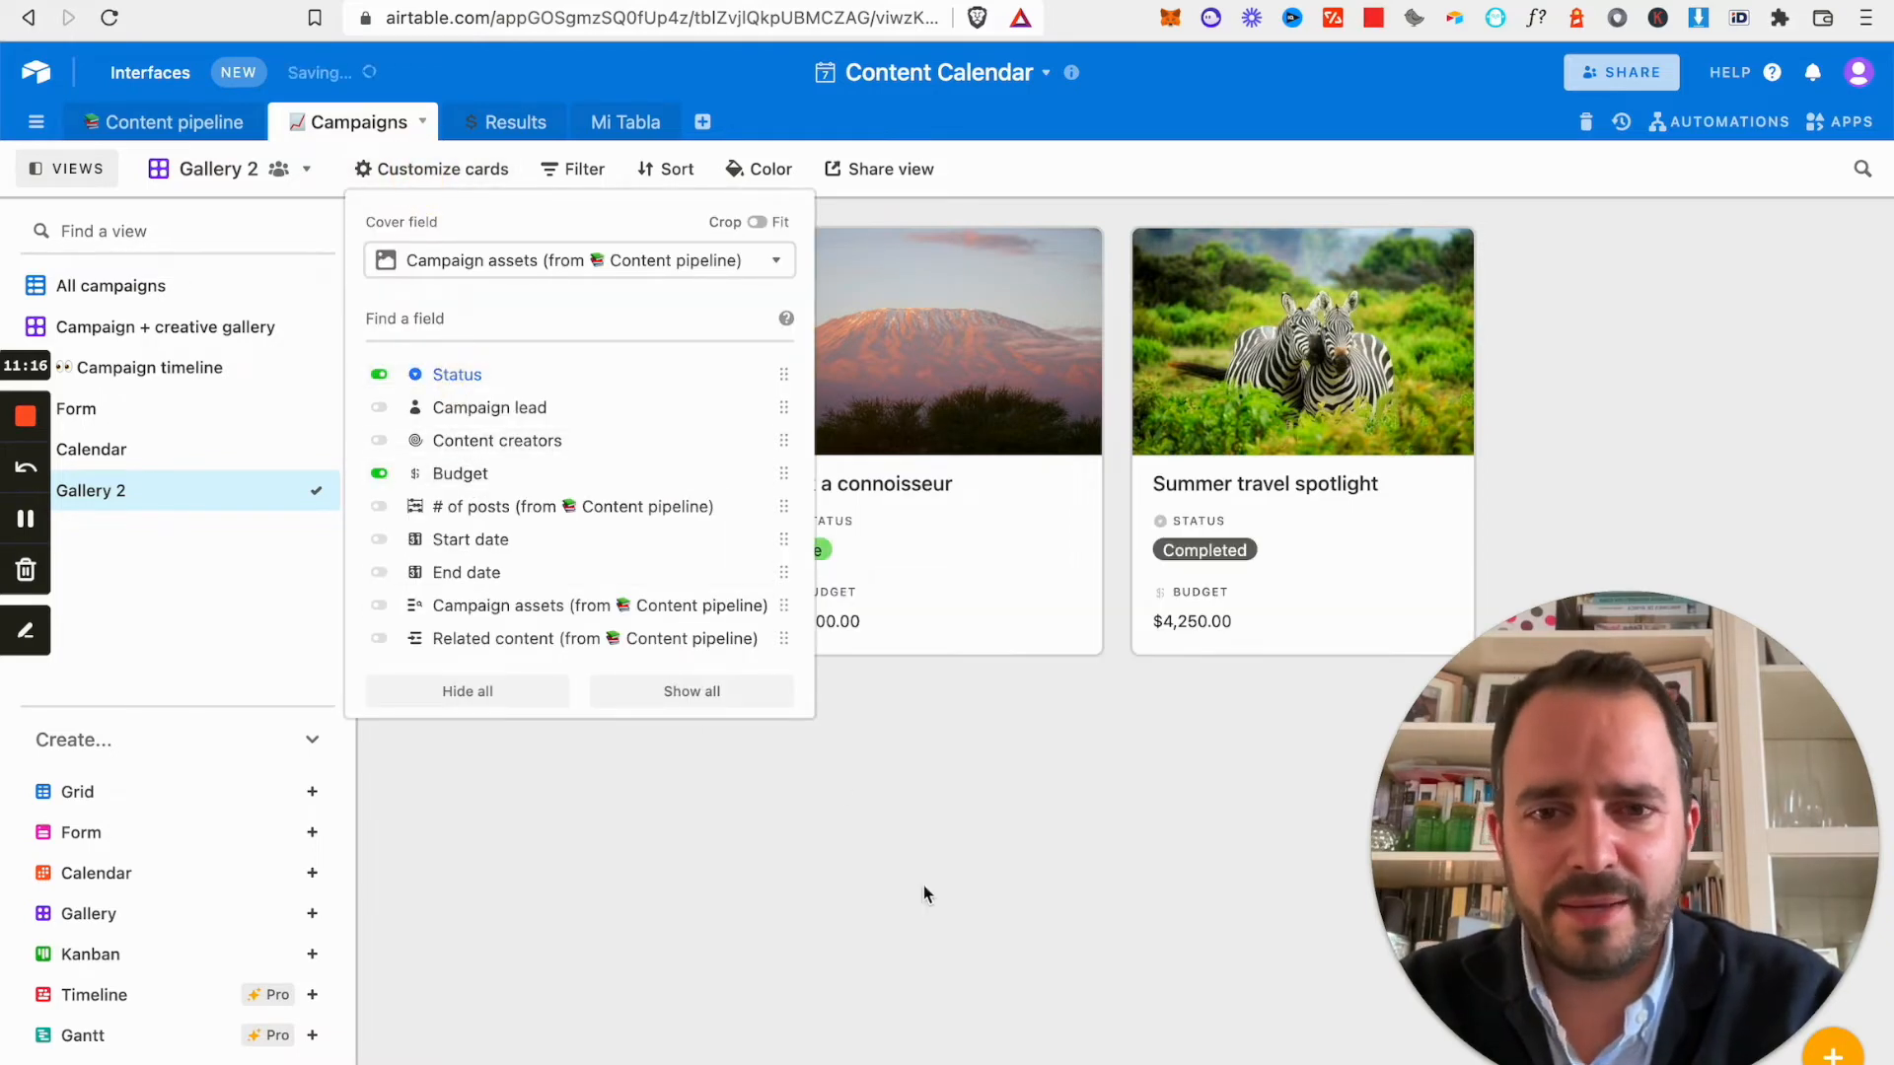
left_click(924, 892)
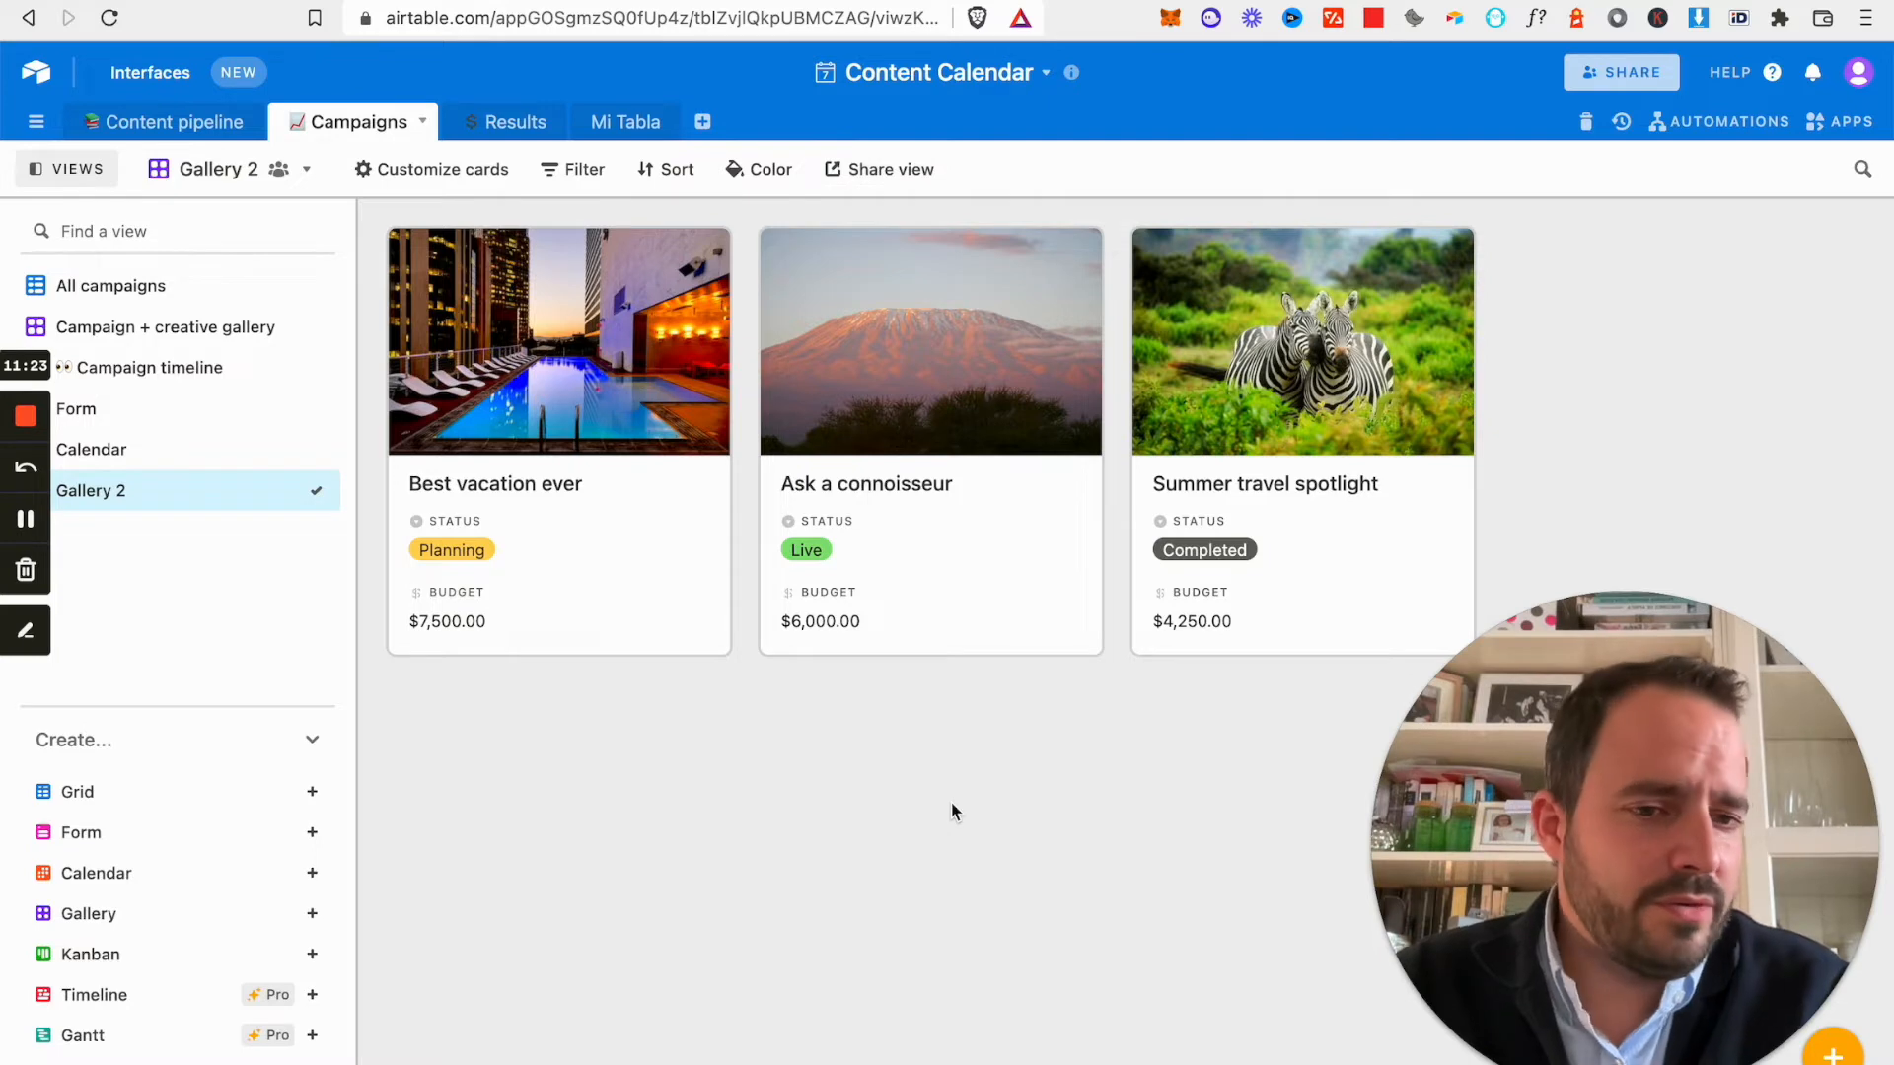
Create a kanban view in the Campaigns table with records stacked by the Status field.
mouse_move(183, 954)
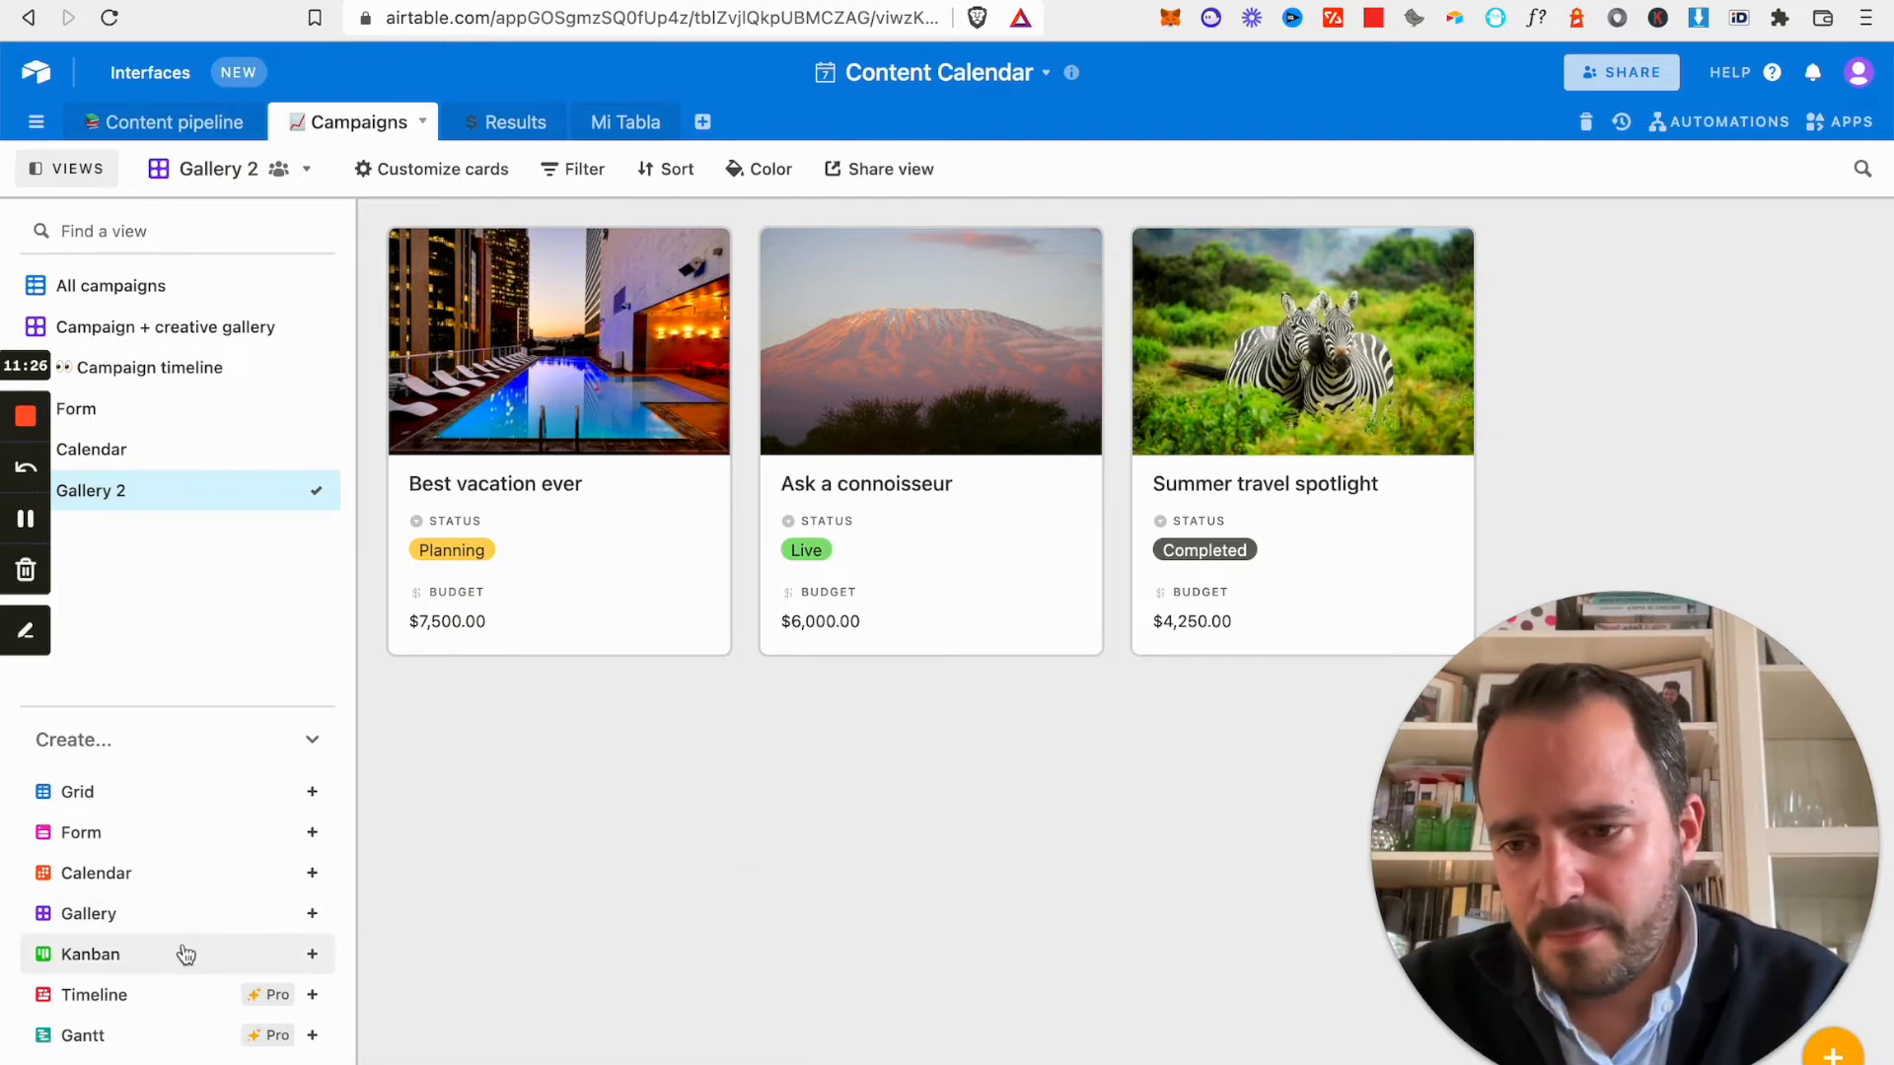
left_click(184, 954)
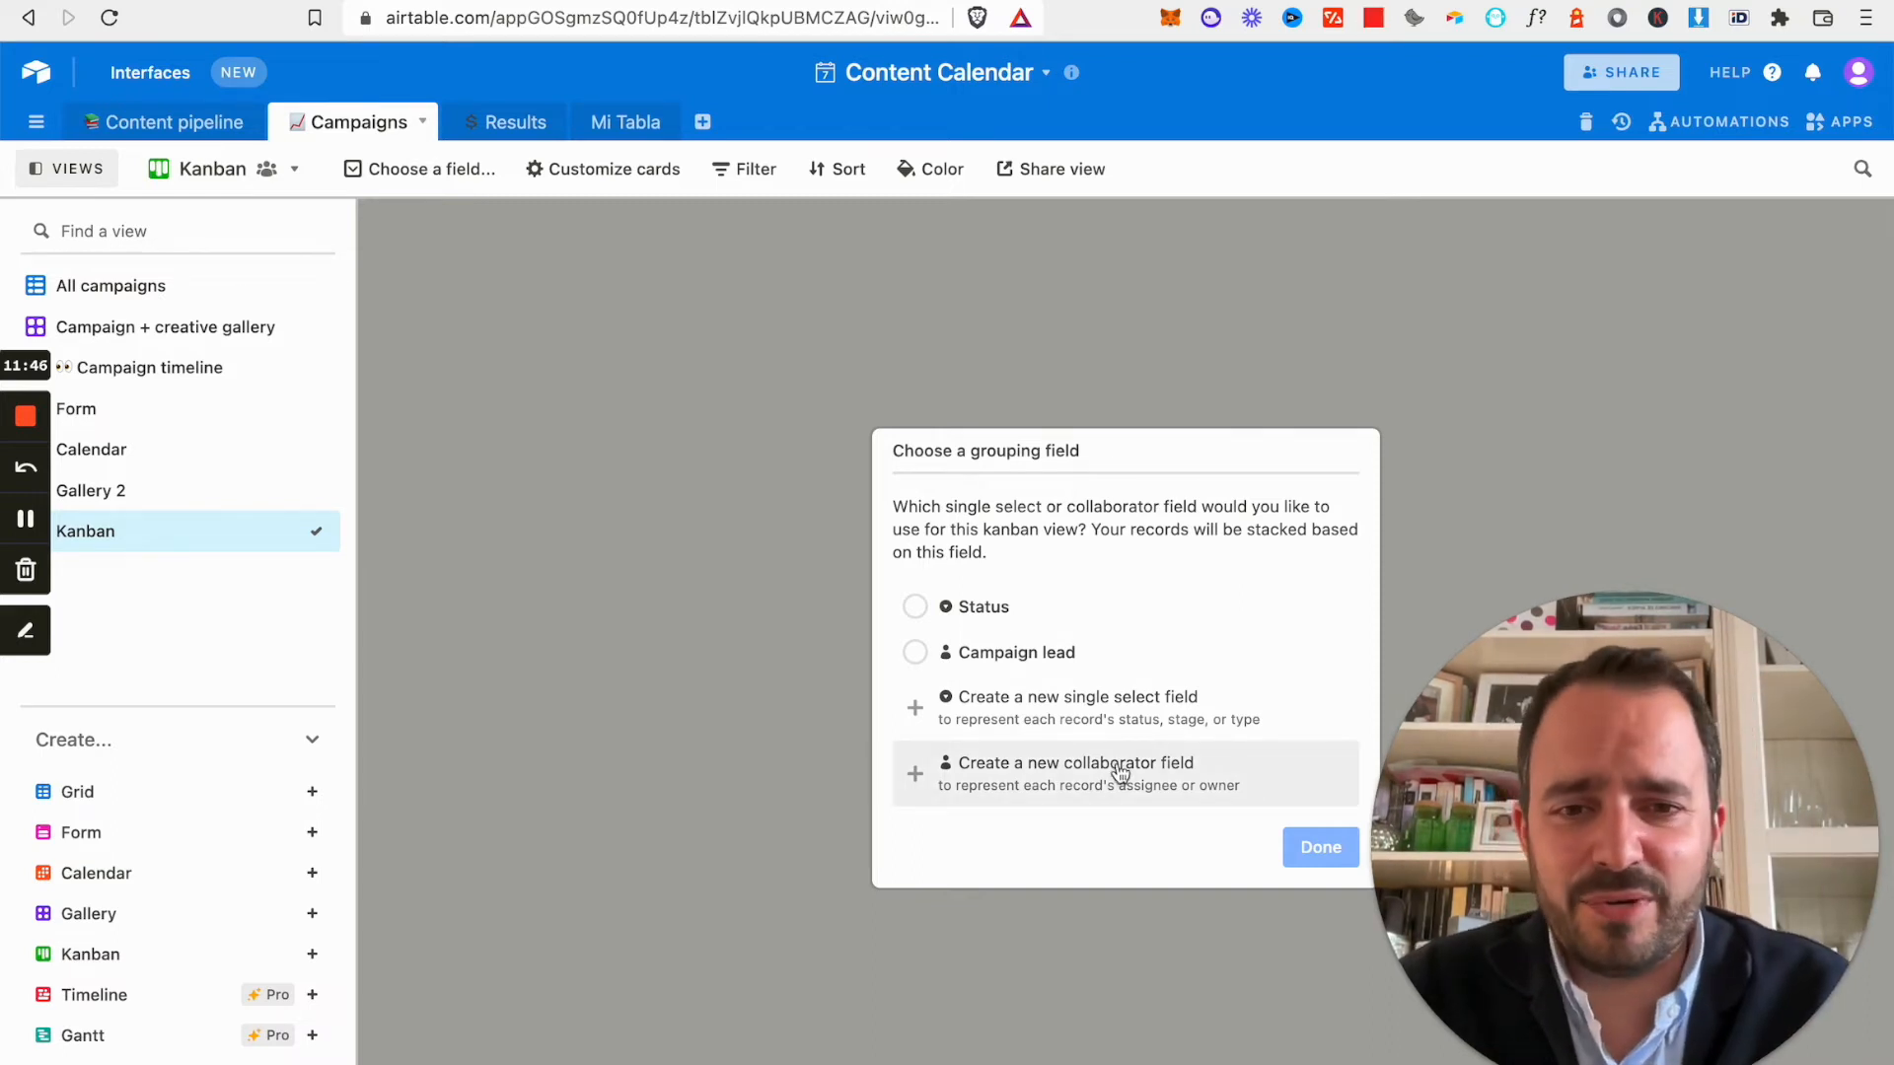
left_click(984, 623)
left_click(1321, 845)
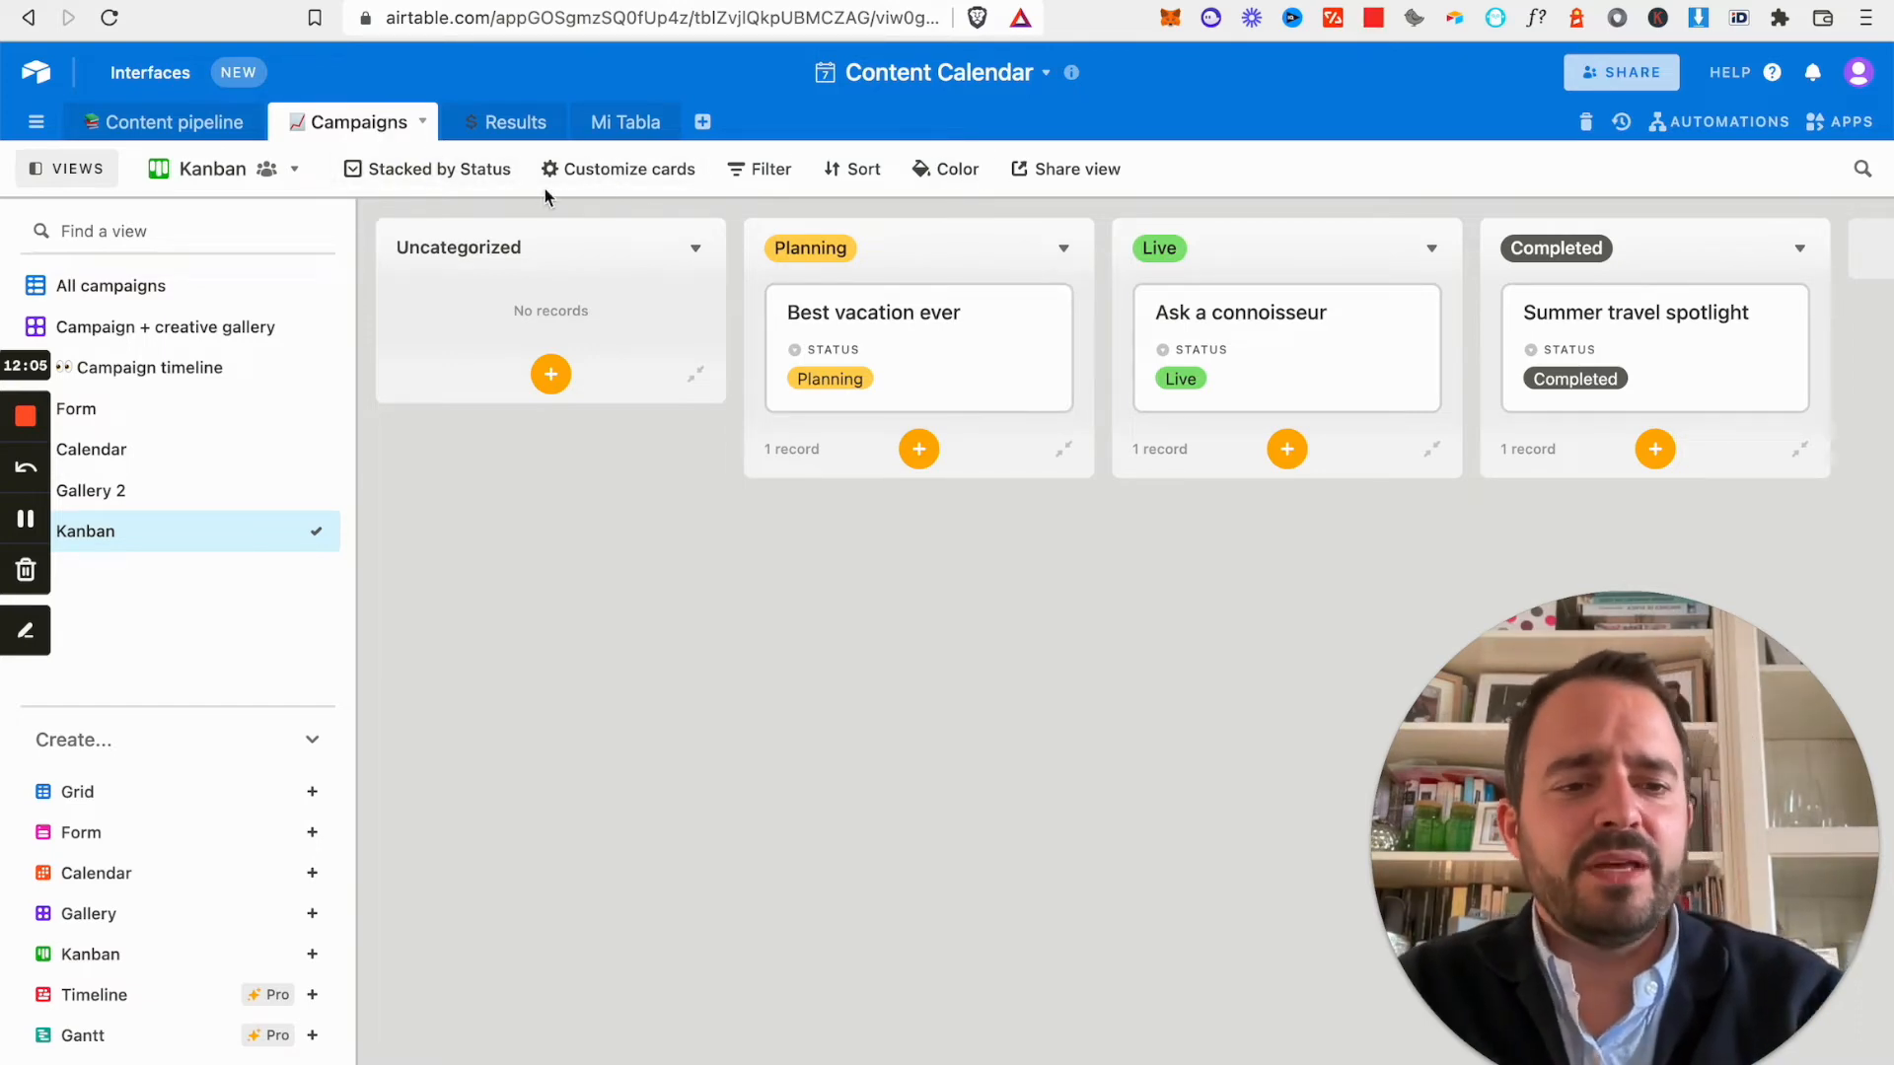
Show the Budget and Content creators fields on the kanban cards.
left_click(609, 172)
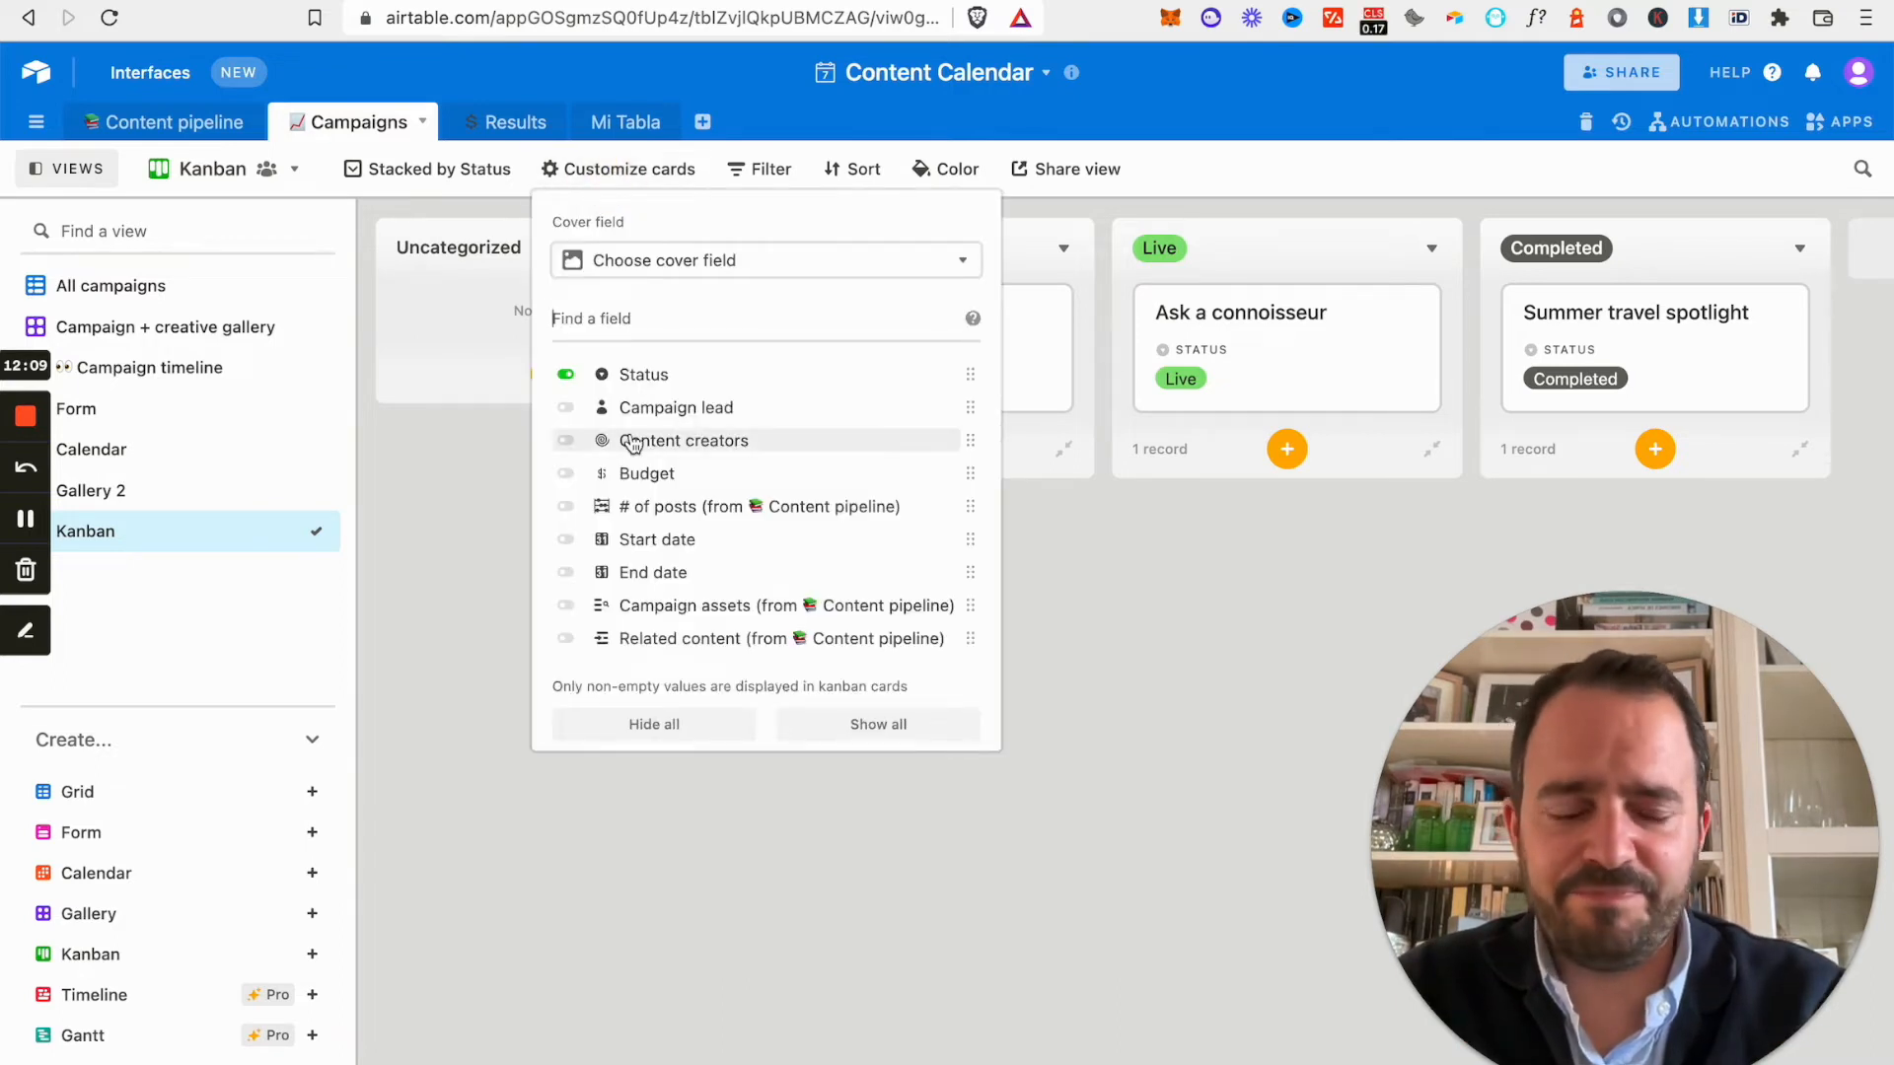
left_click(624, 474)
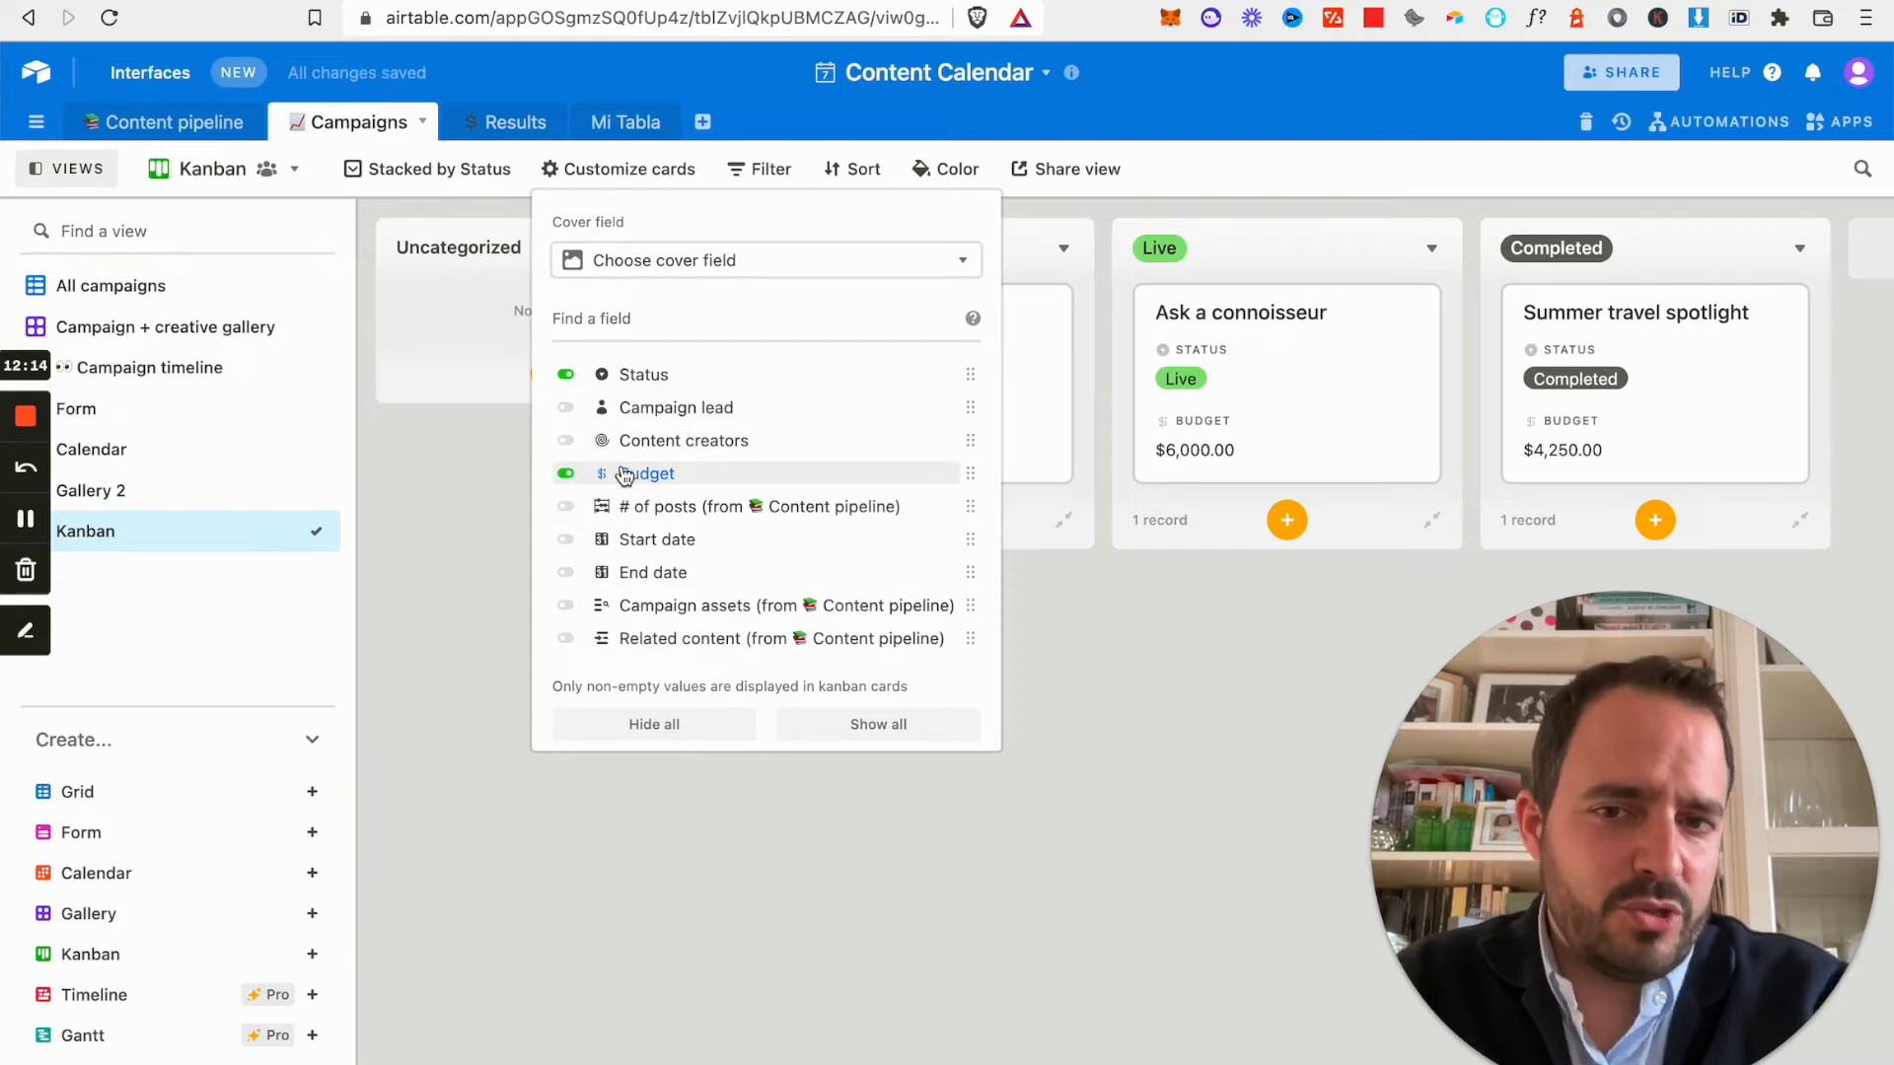
left_click(567, 442)
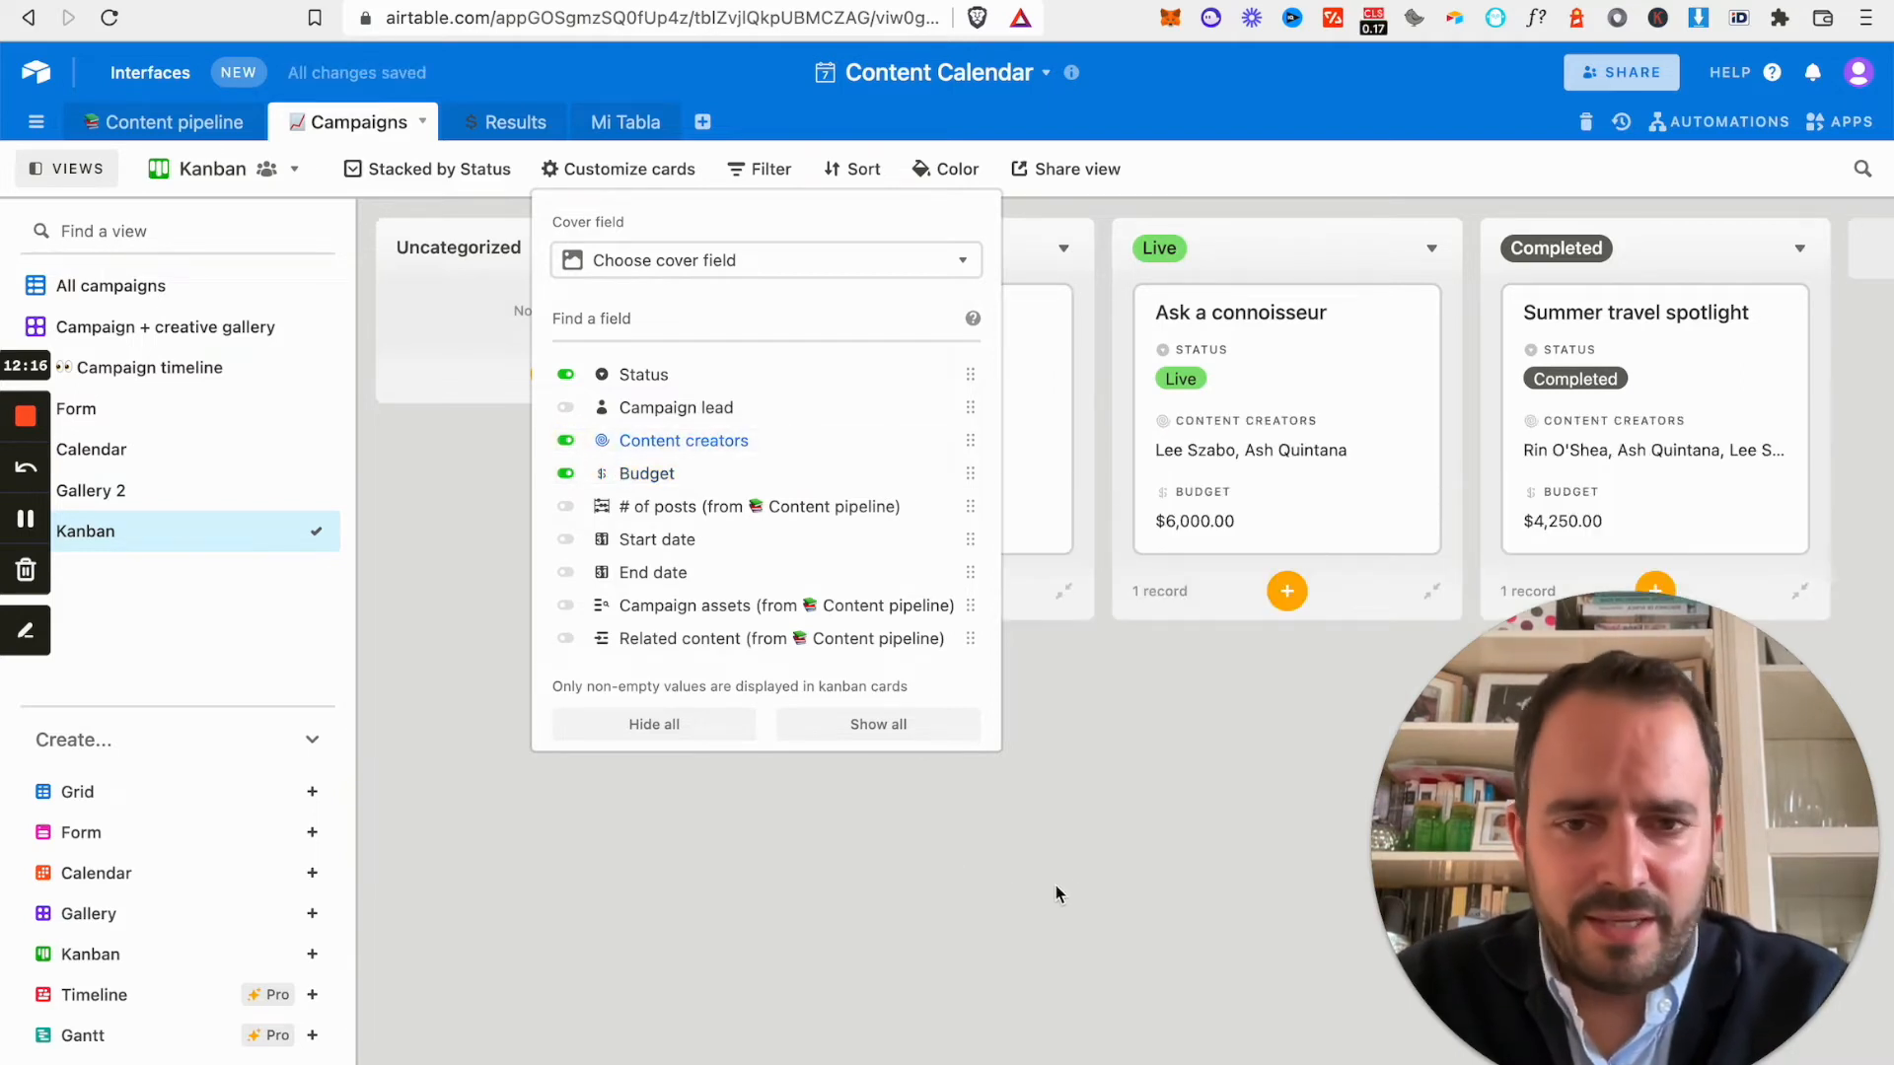
left_click(1071, 886)
Move the Best vacation ever card from Planning to Uncategorized, back to Planning, and to Uncategorized again.
left_click_drag(993, 418, 680, 408)
left_click_drag(625, 359, 876, 380)
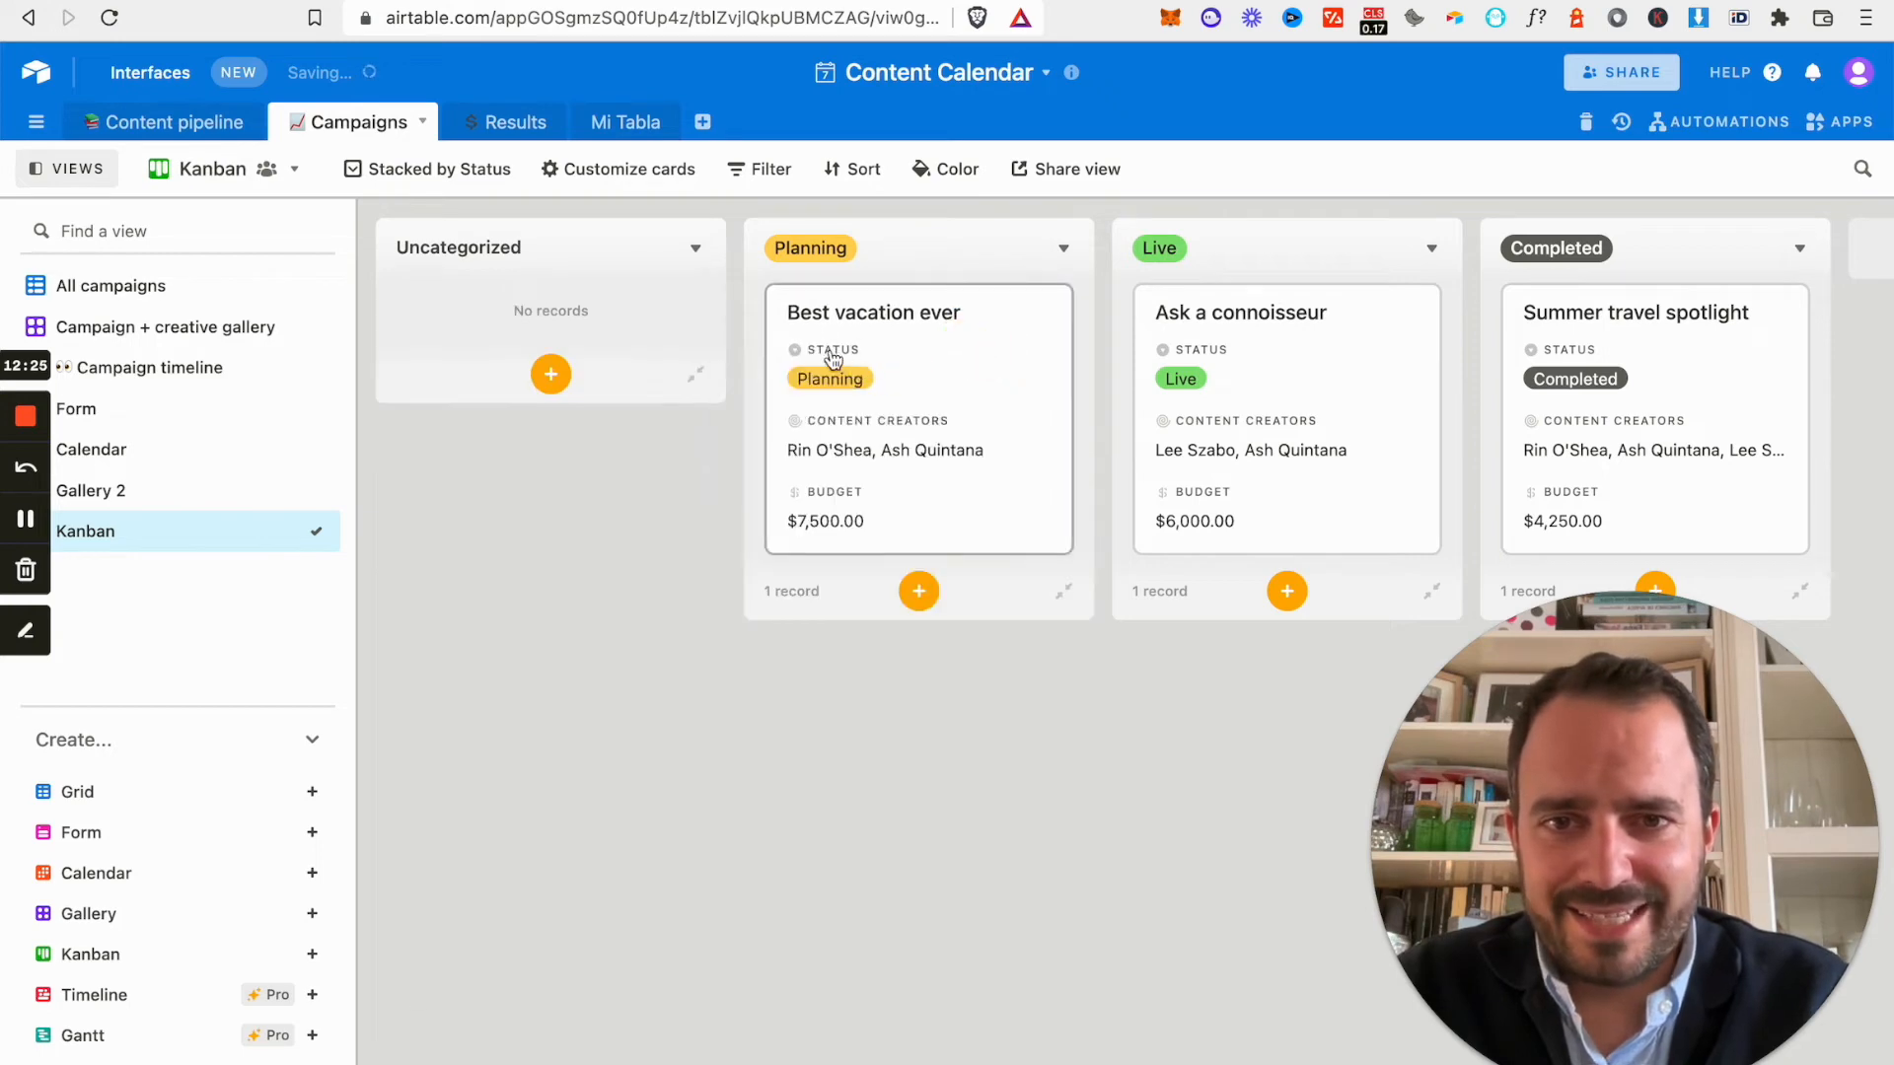
left_click_drag(1036, 346, 742, 334)
Move the Ask a connoisseur card from Live to Planning, on to Completed, and back to Planning.
left_click_drag(1424, 423, 1046, 397)
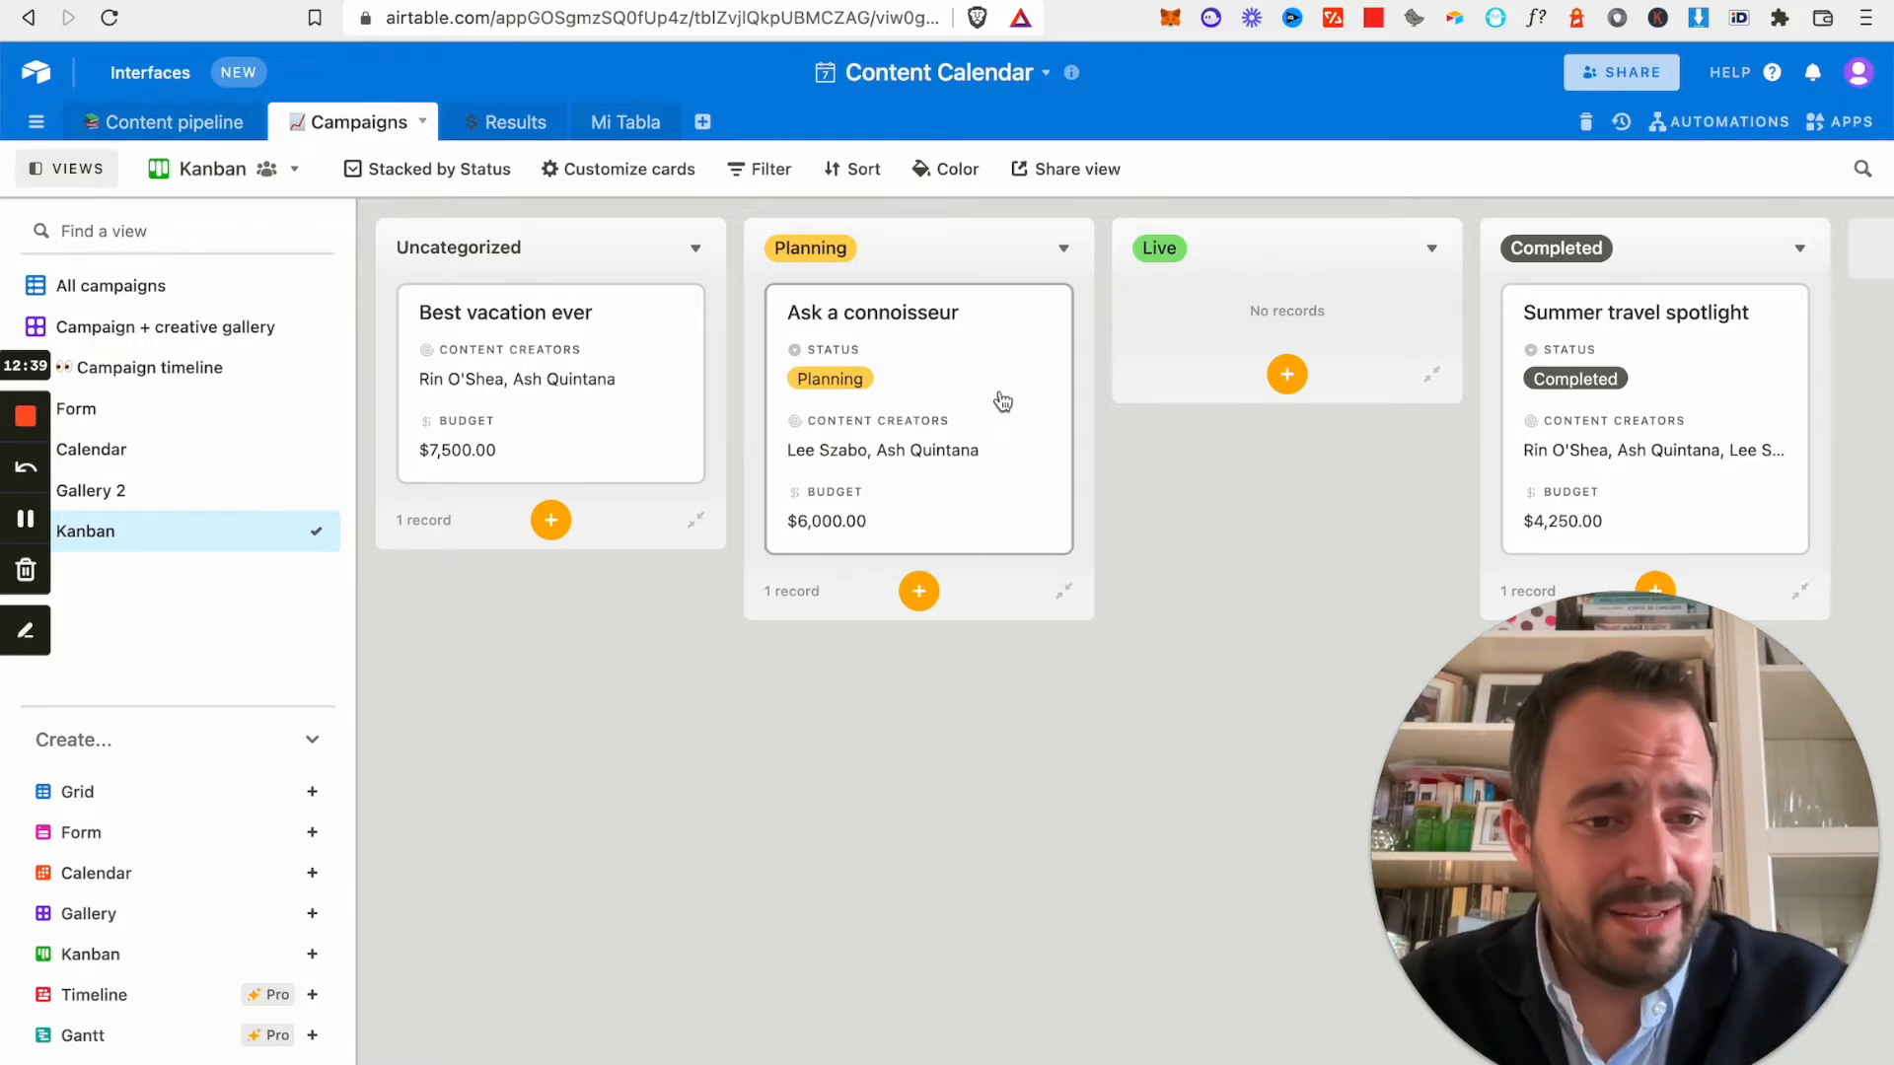
left_click_drag(971, 389, 1679, 468)
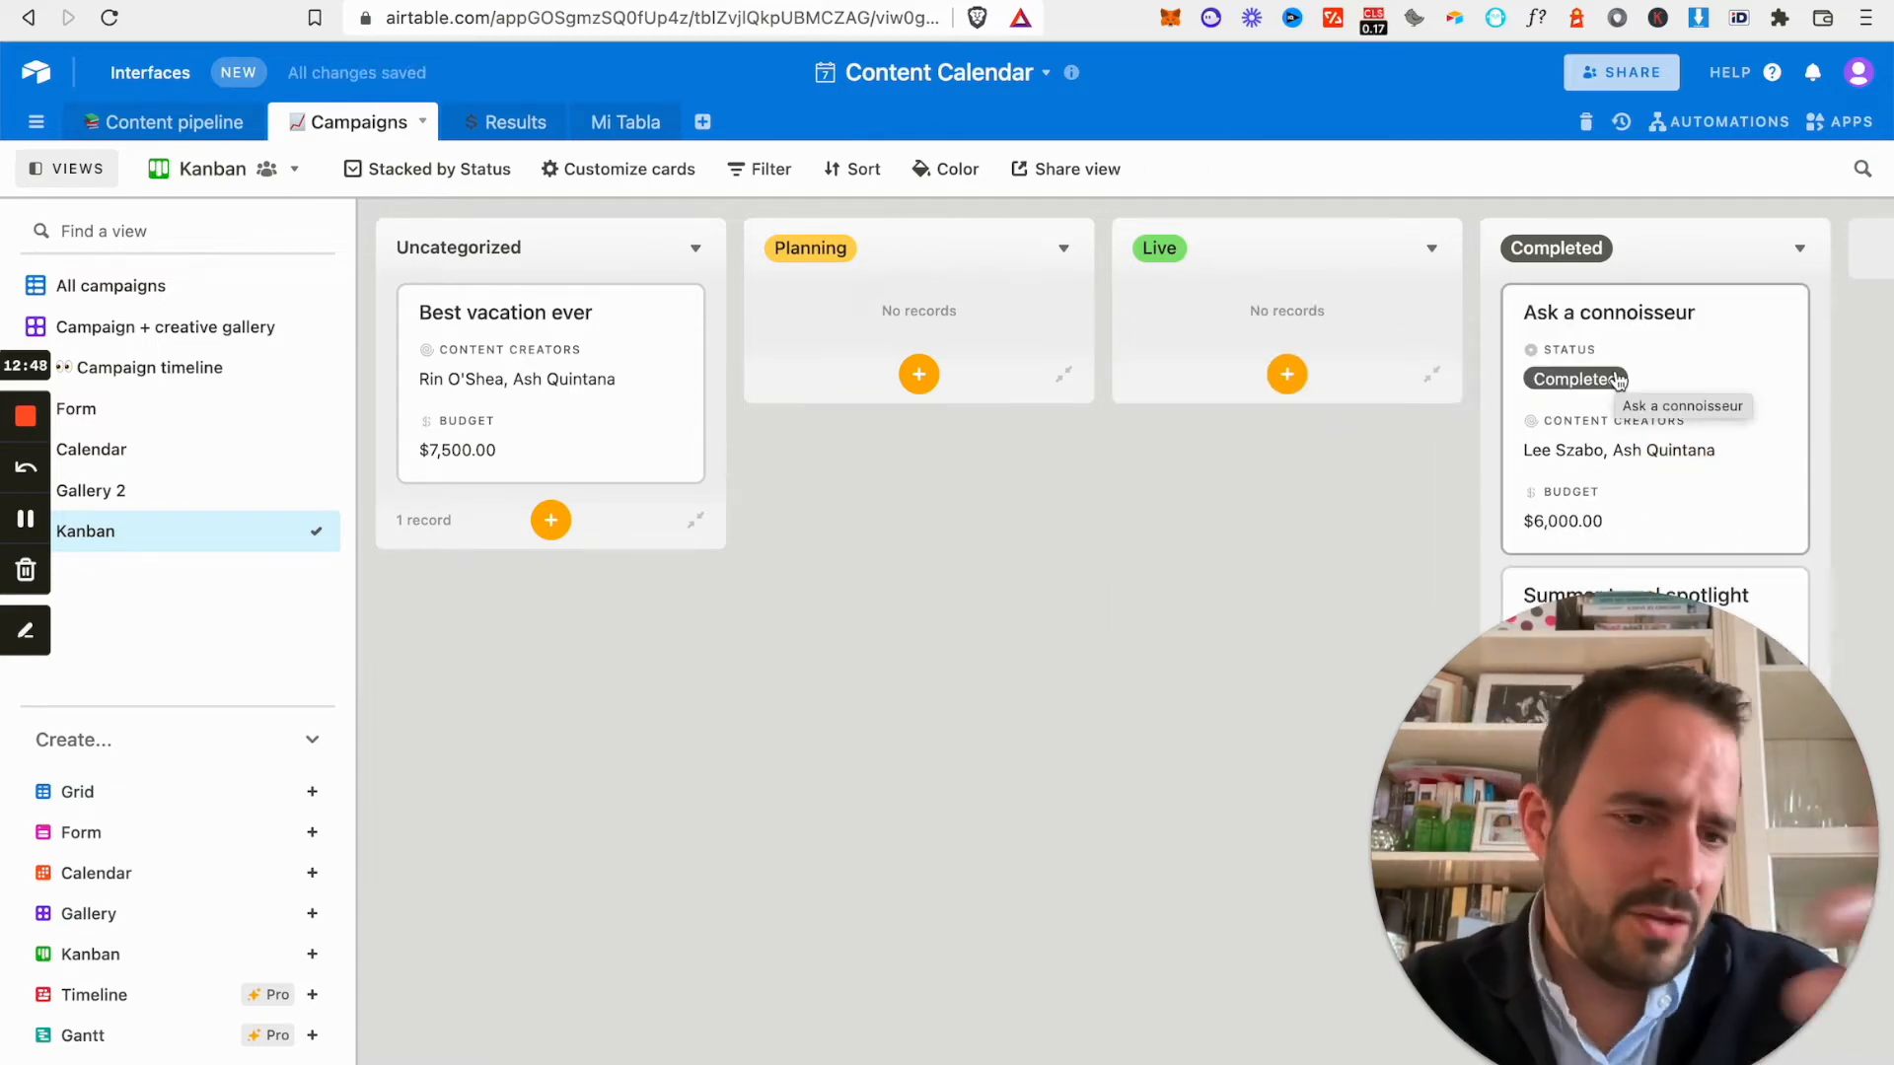
left_click_drag(1722, 367, 993, 373)
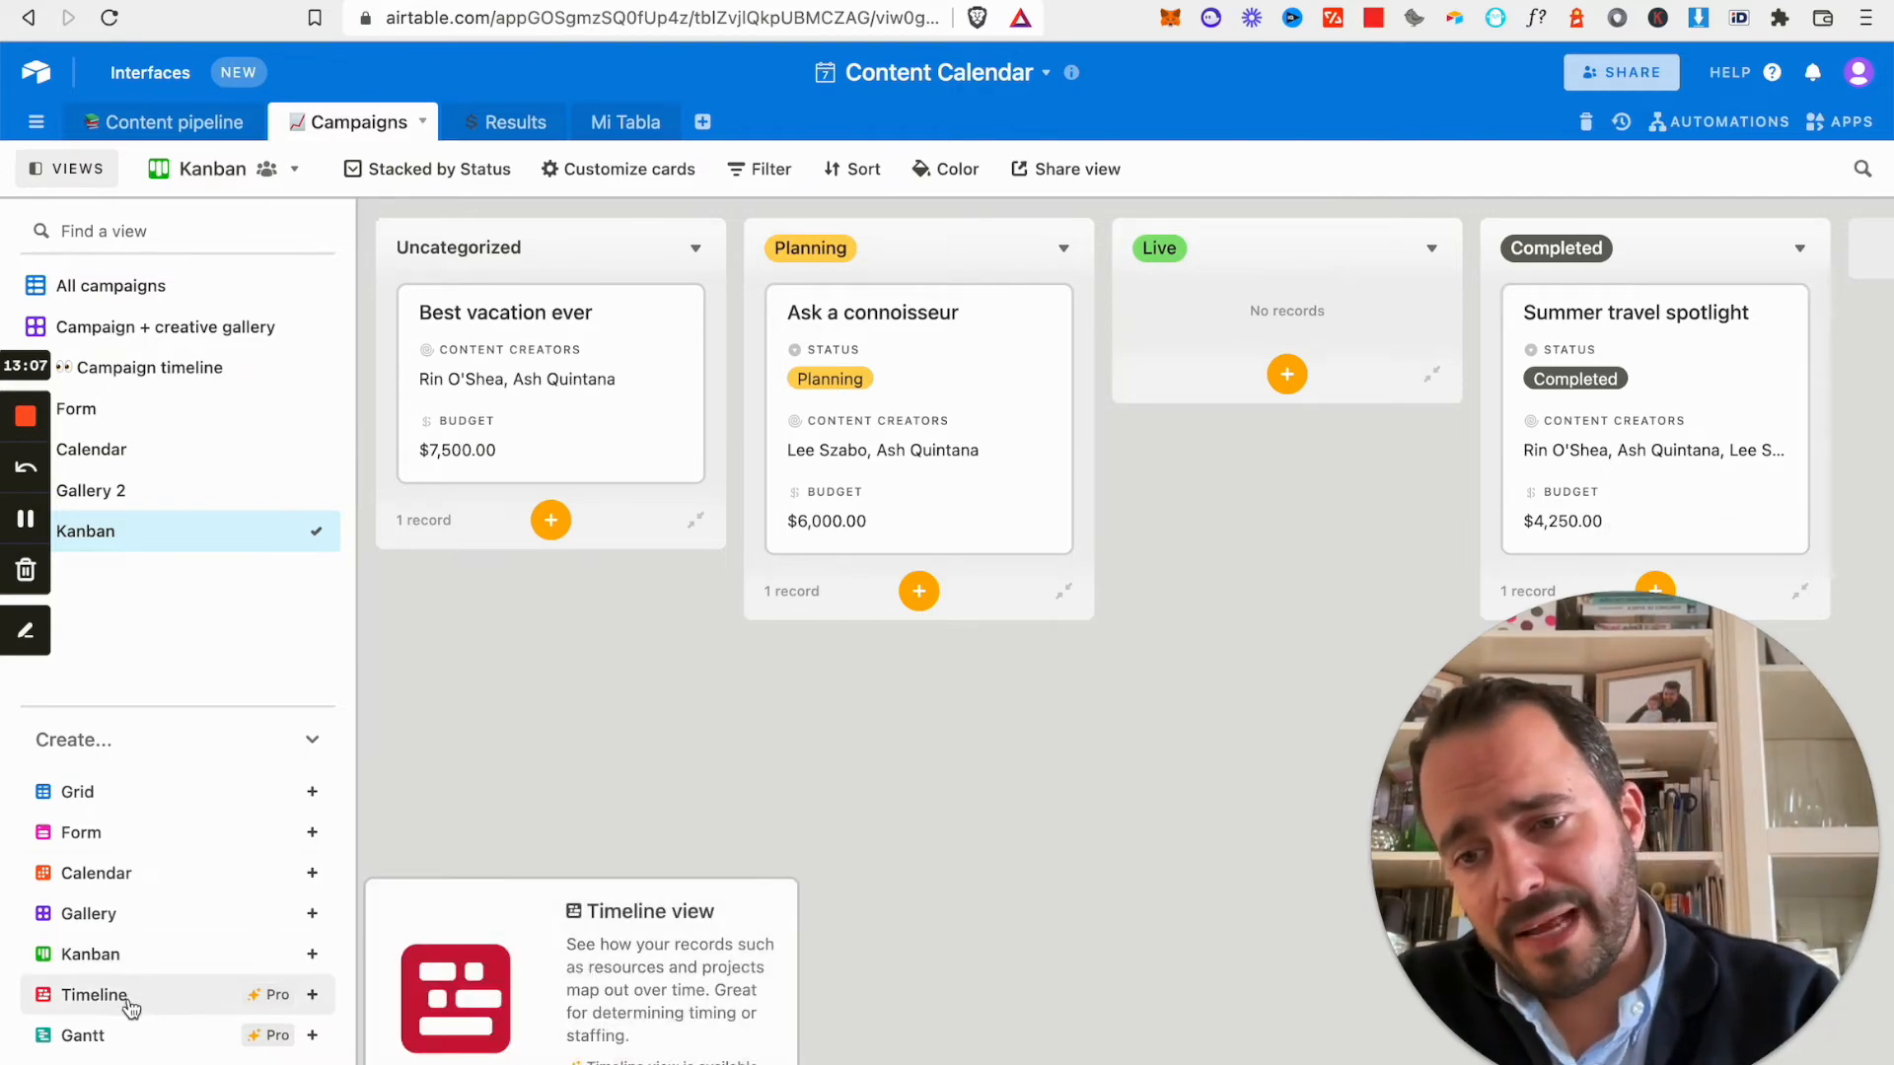
Duplicate the All campaigns grid view, keeping the name All campaigns copy.
mouse_move(122, 1049)
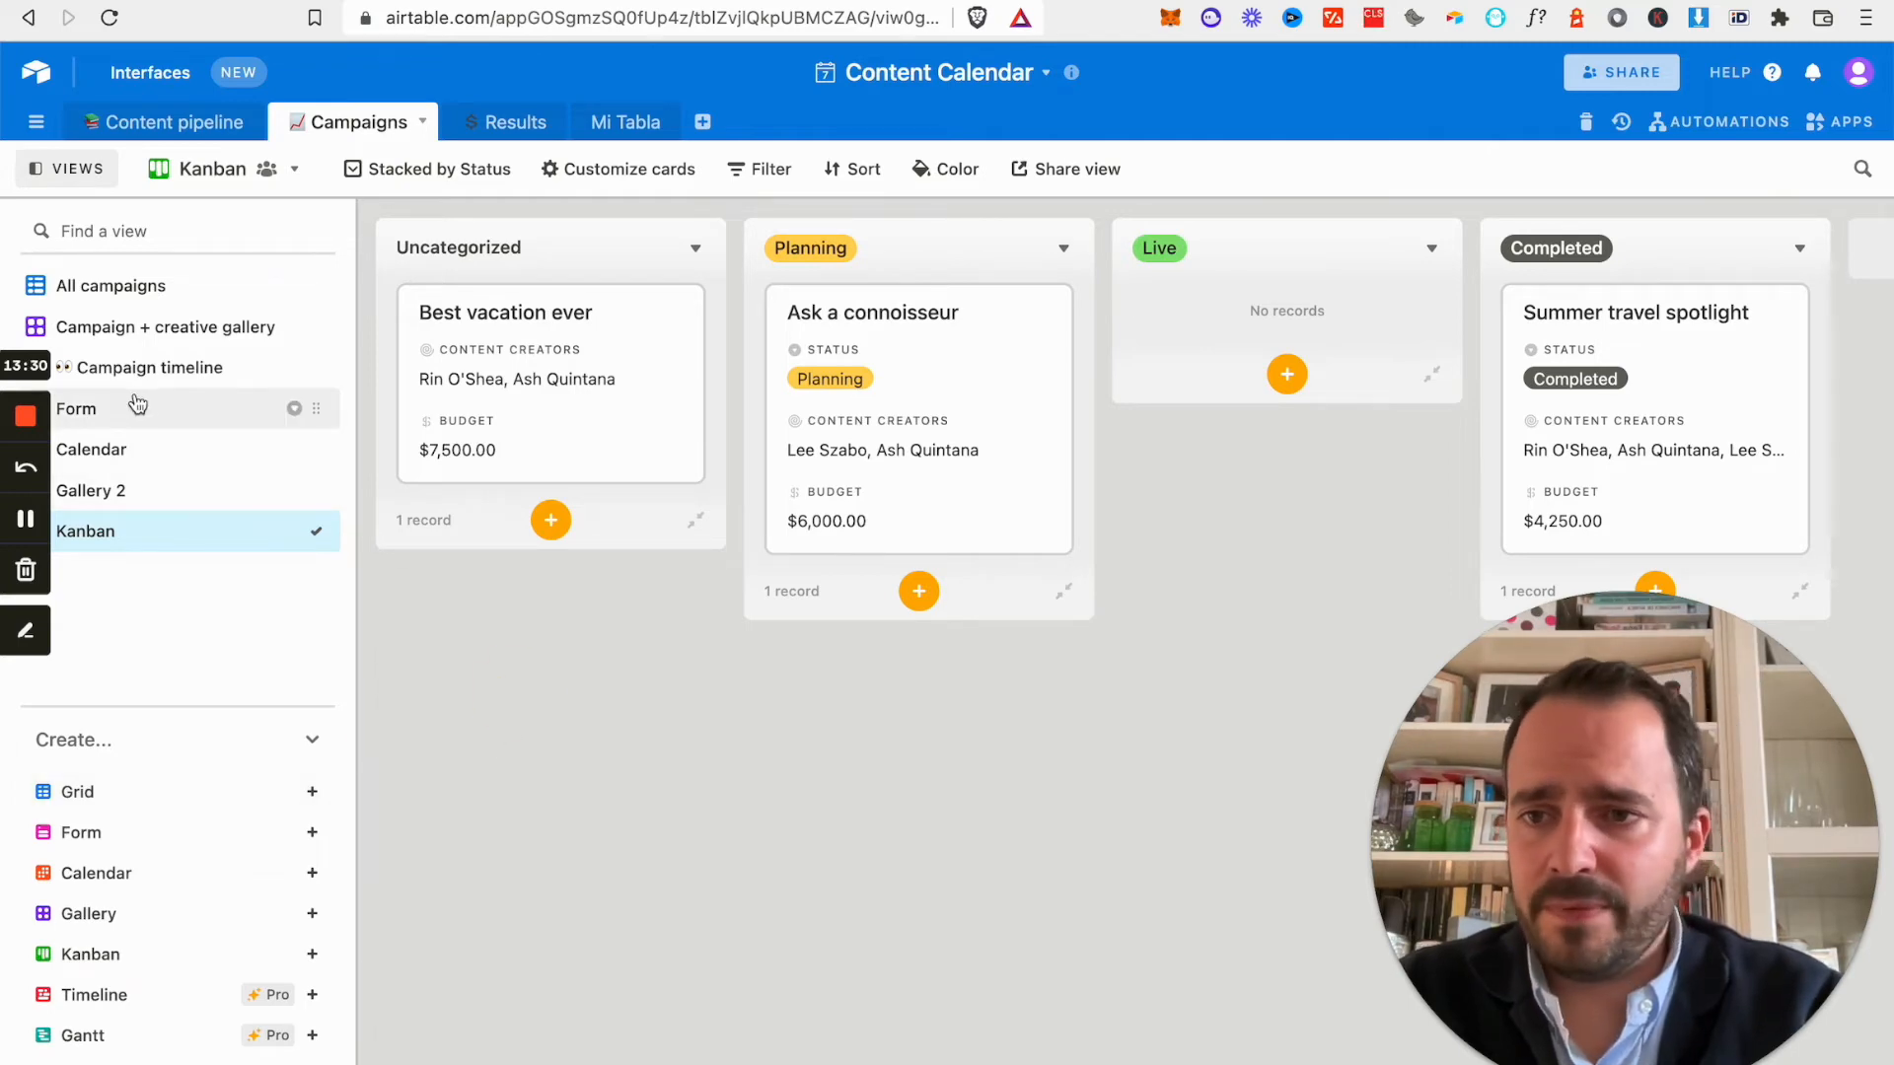
mouse_move(127, 420)
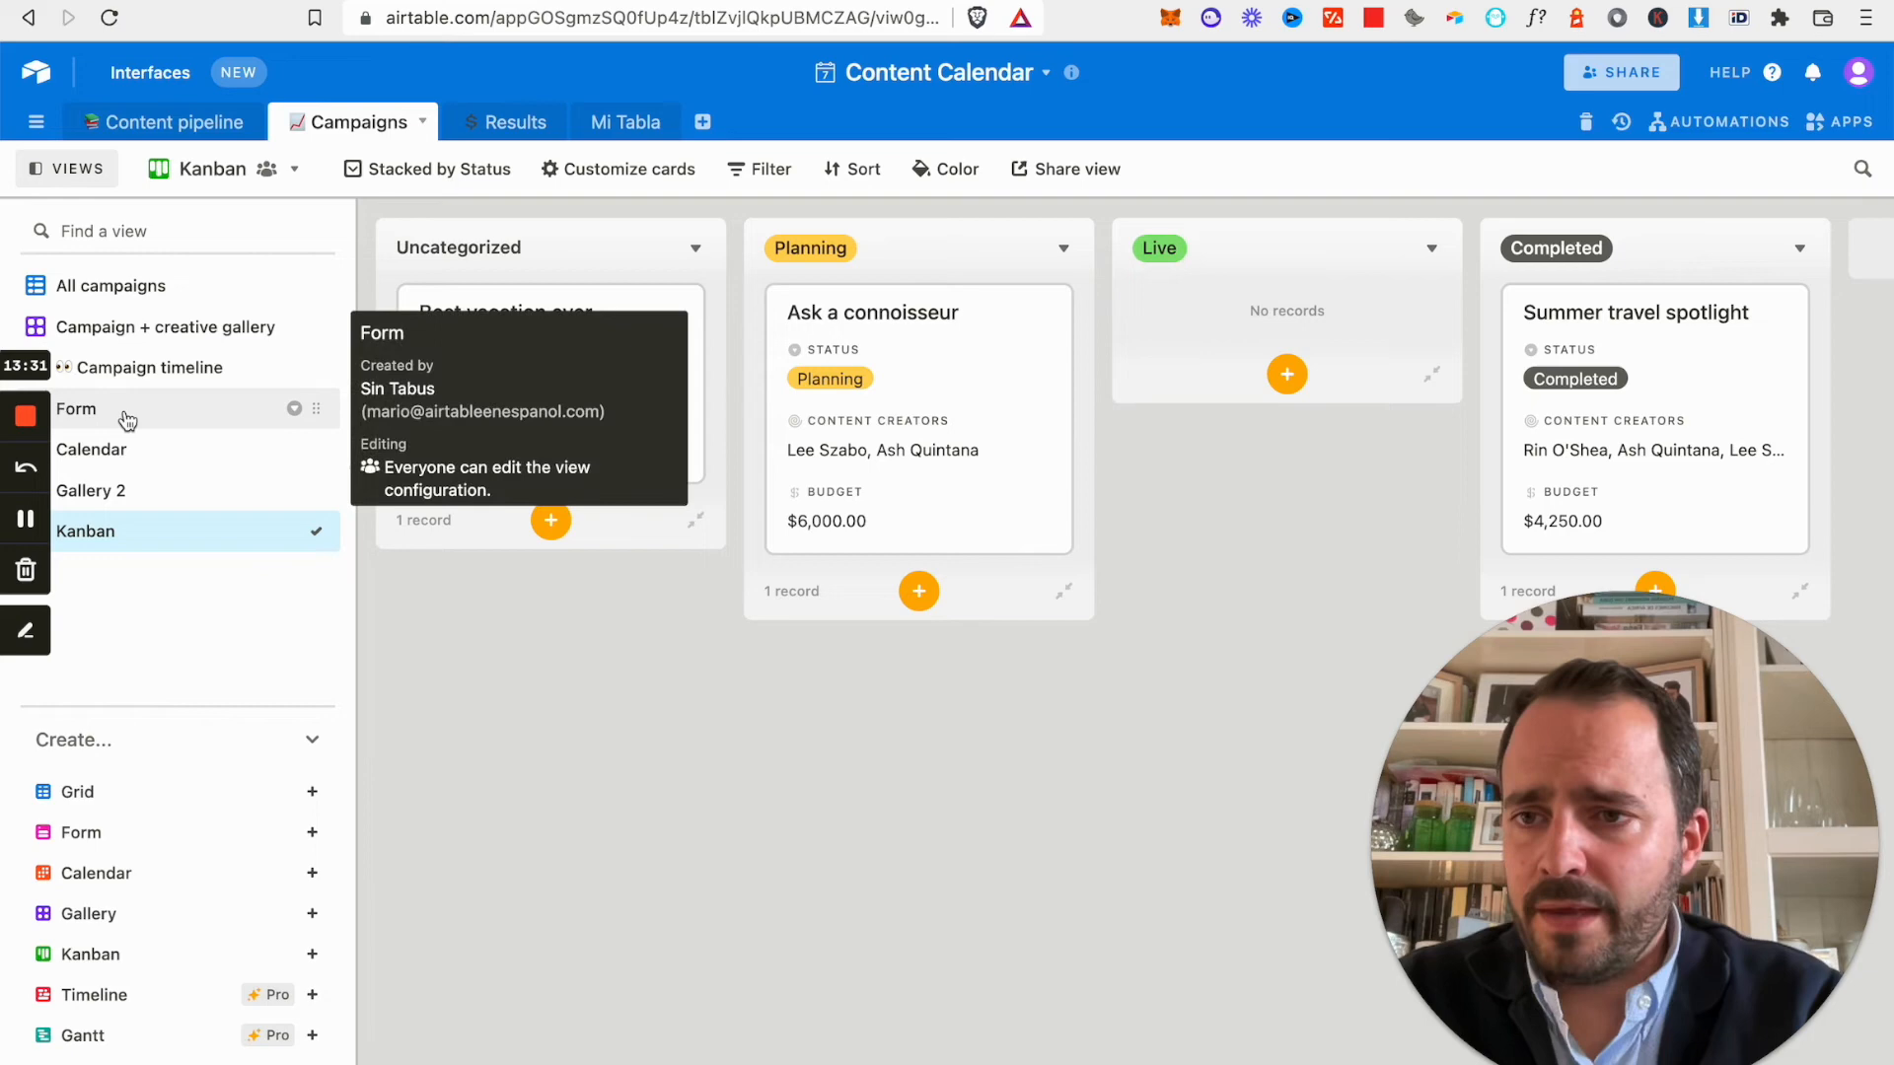
left_click(123, 287)
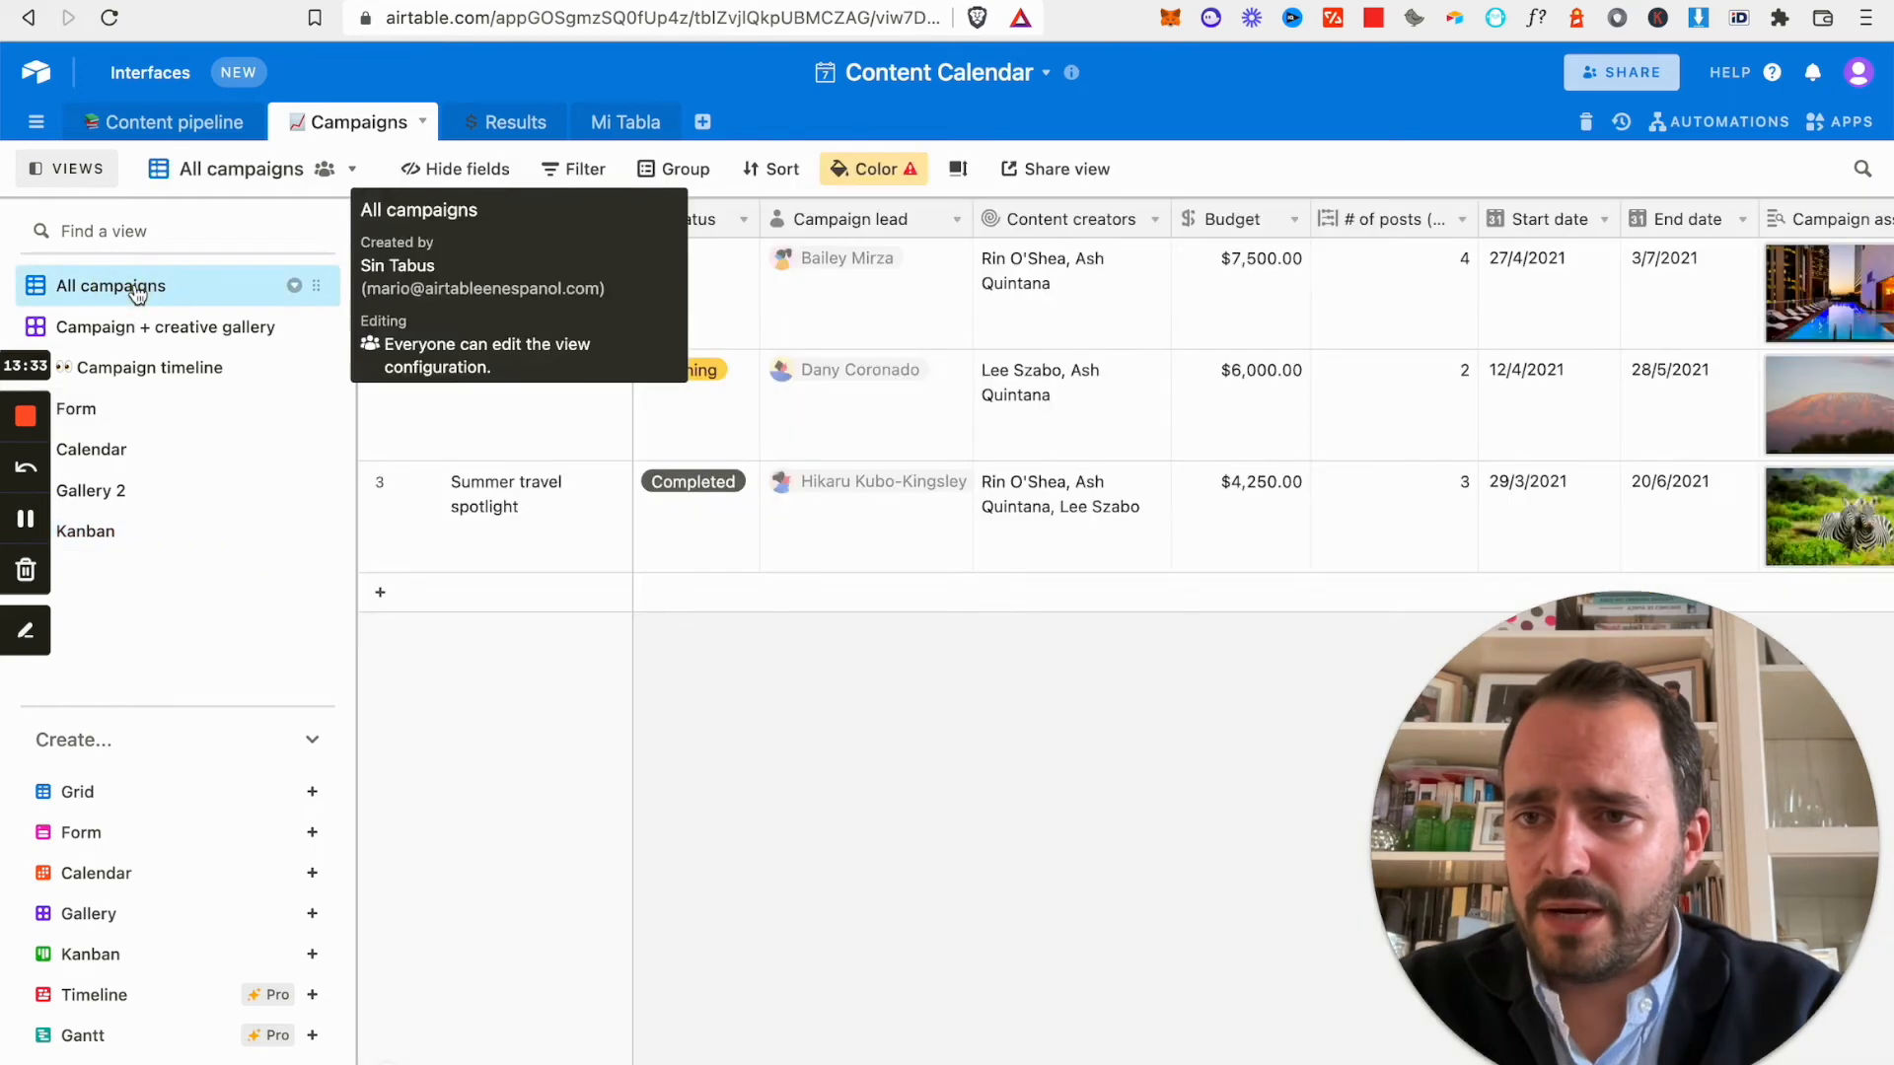
left_click(295, 289)
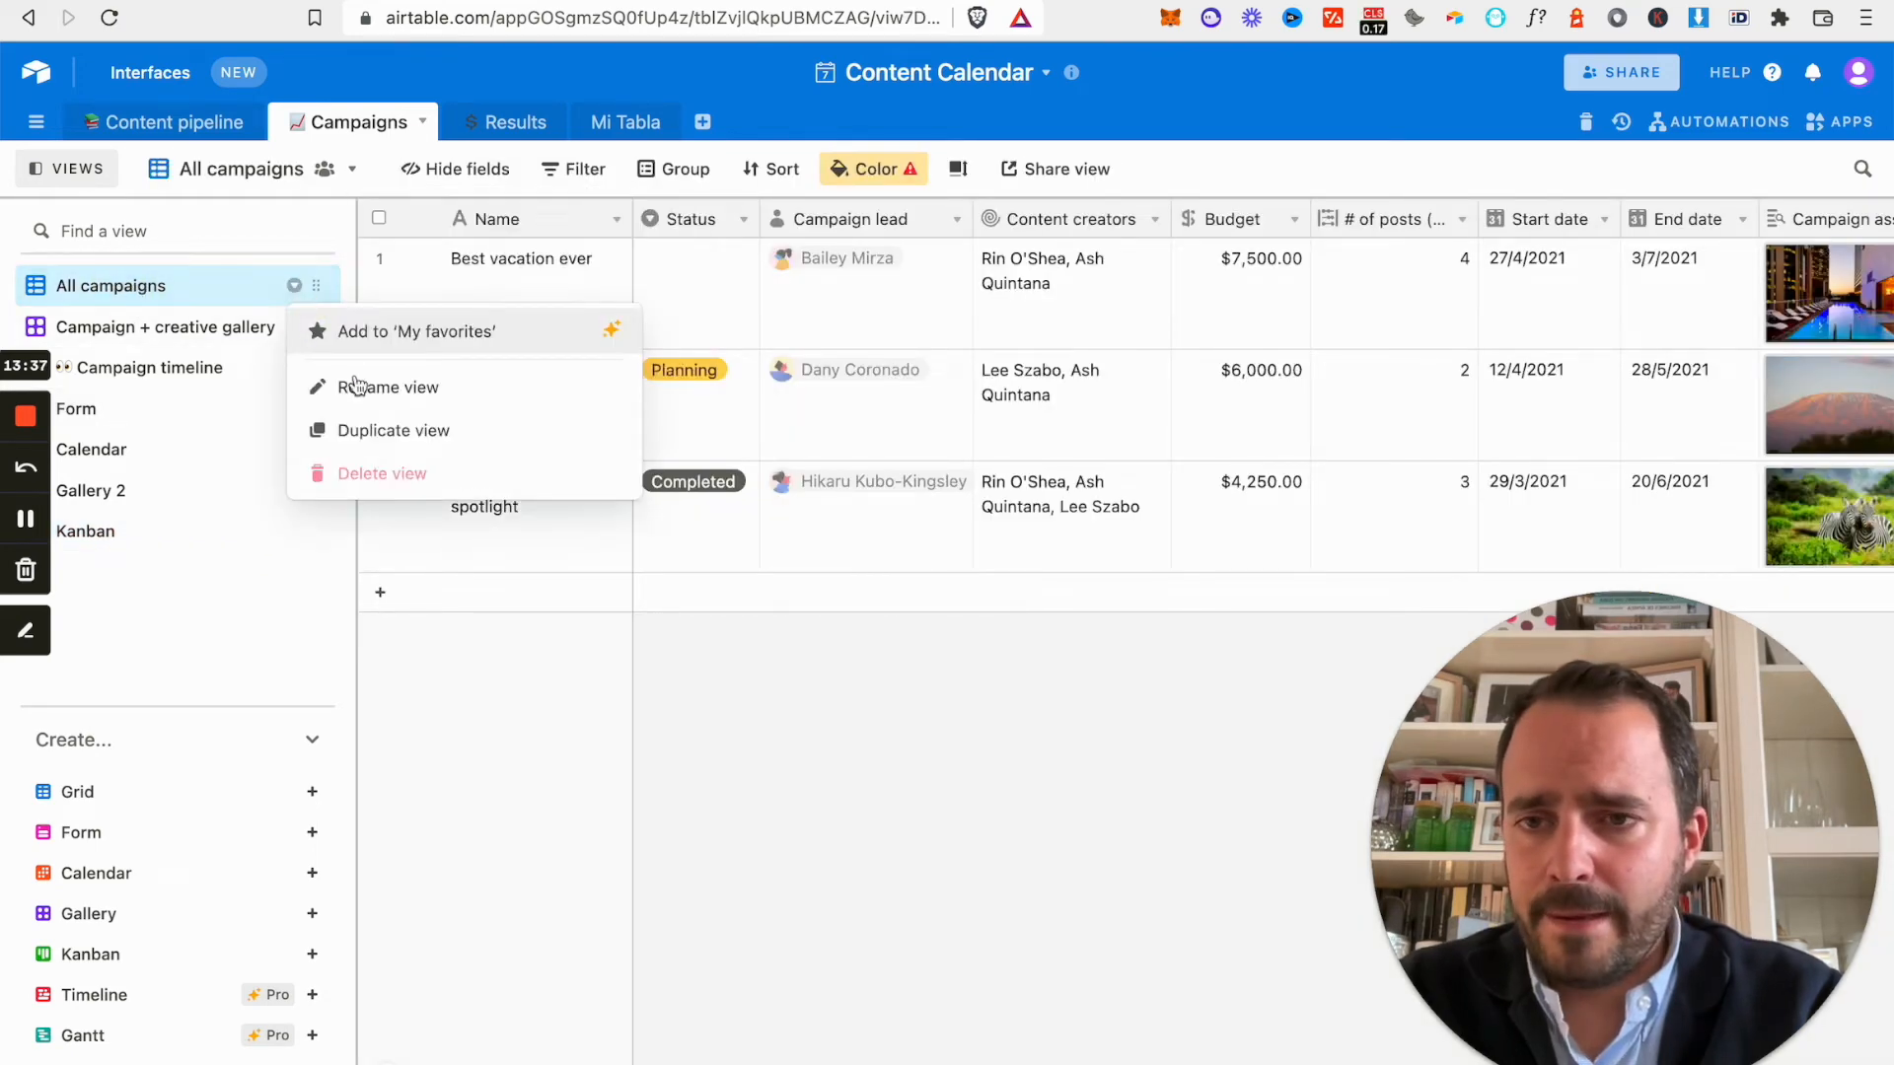
left_click(371, 431)
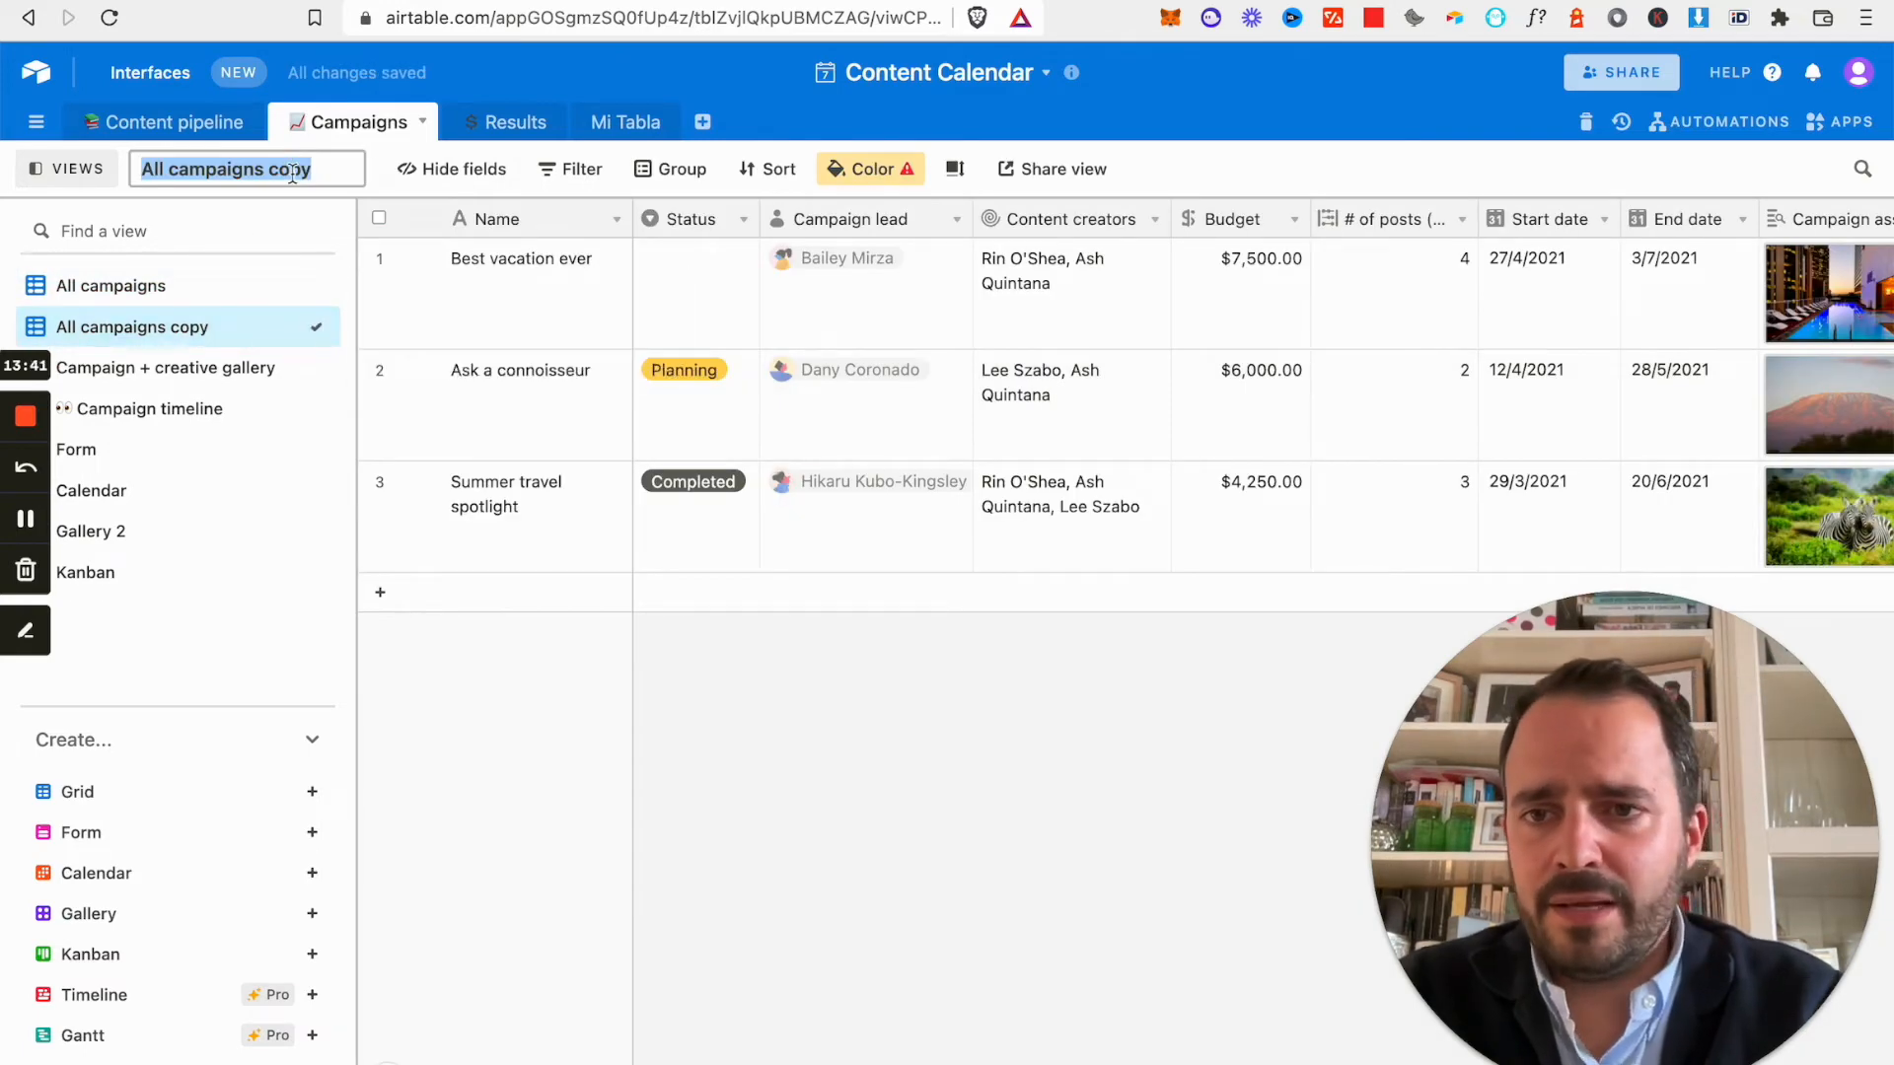
key("Return")
left_click(833, 720)
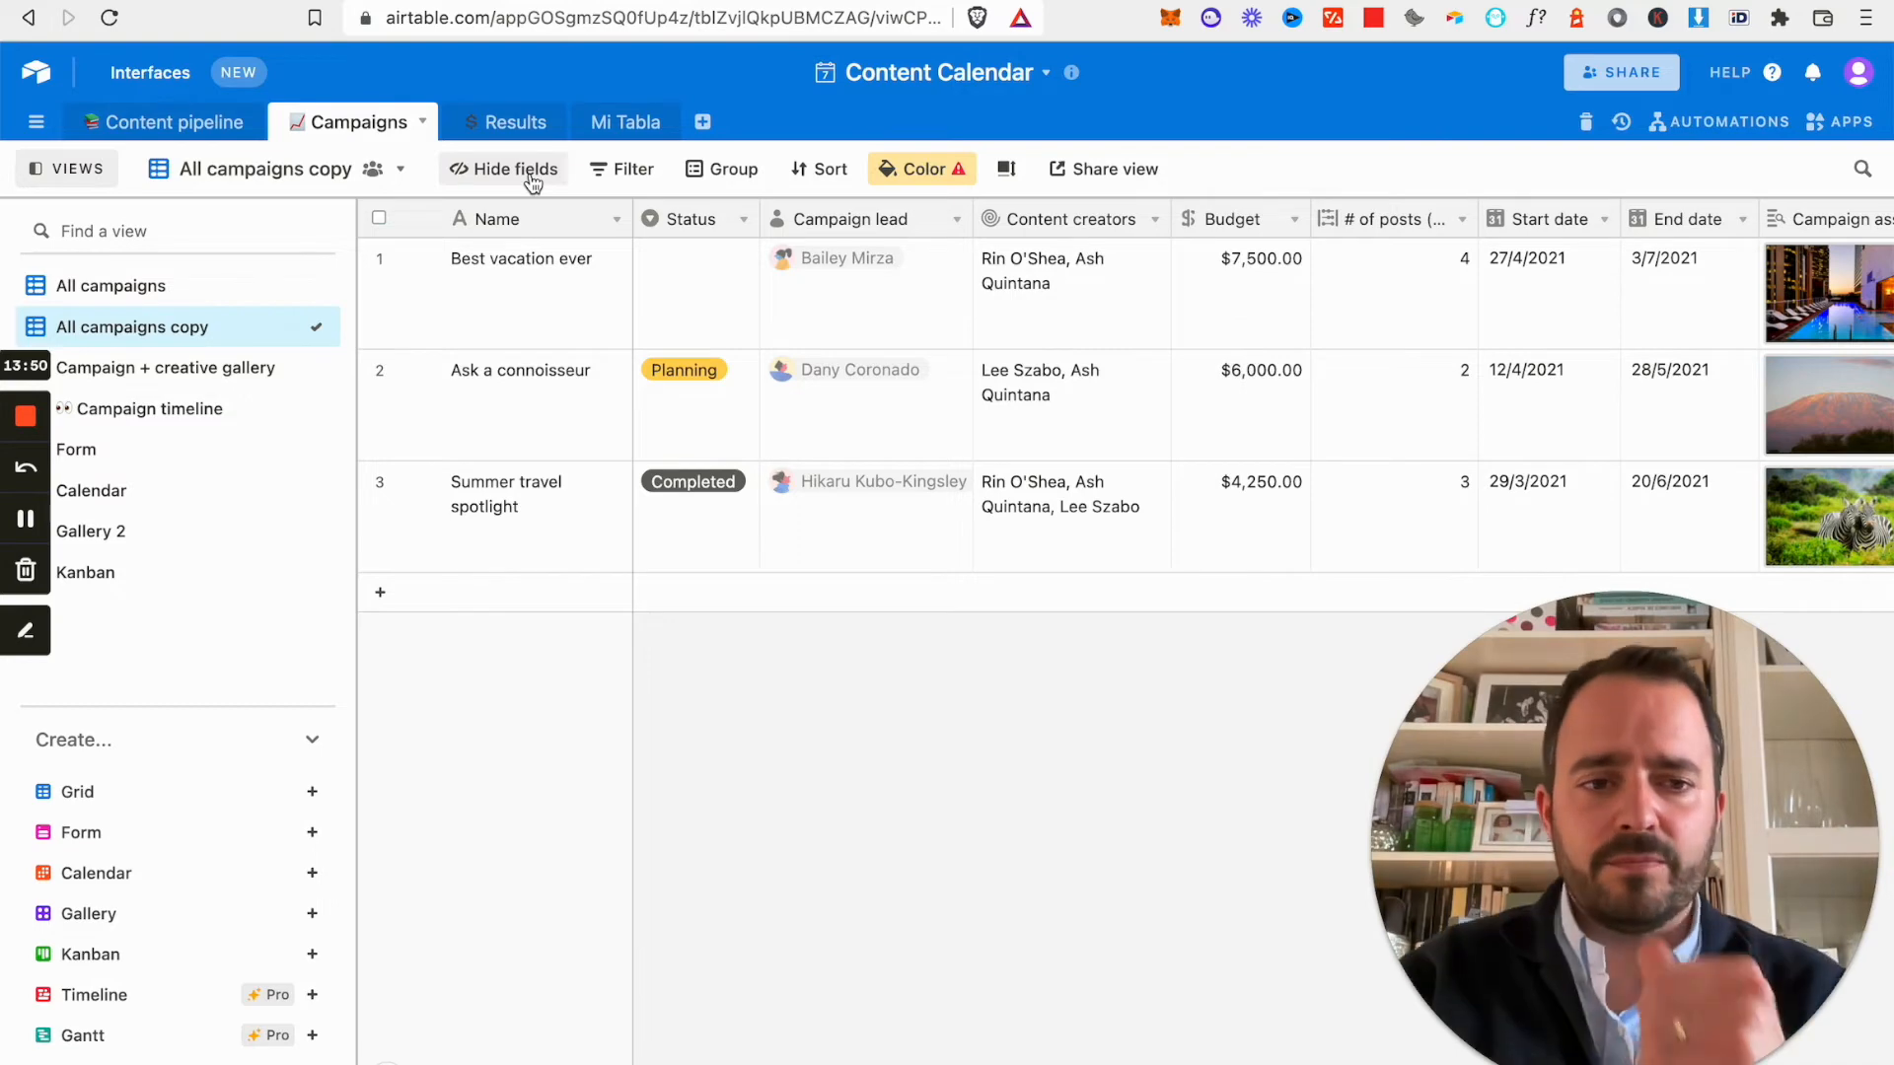
Hide all fields in the All campaigns copy view except Status, Budget and Content creators.
left_click(532, 184)
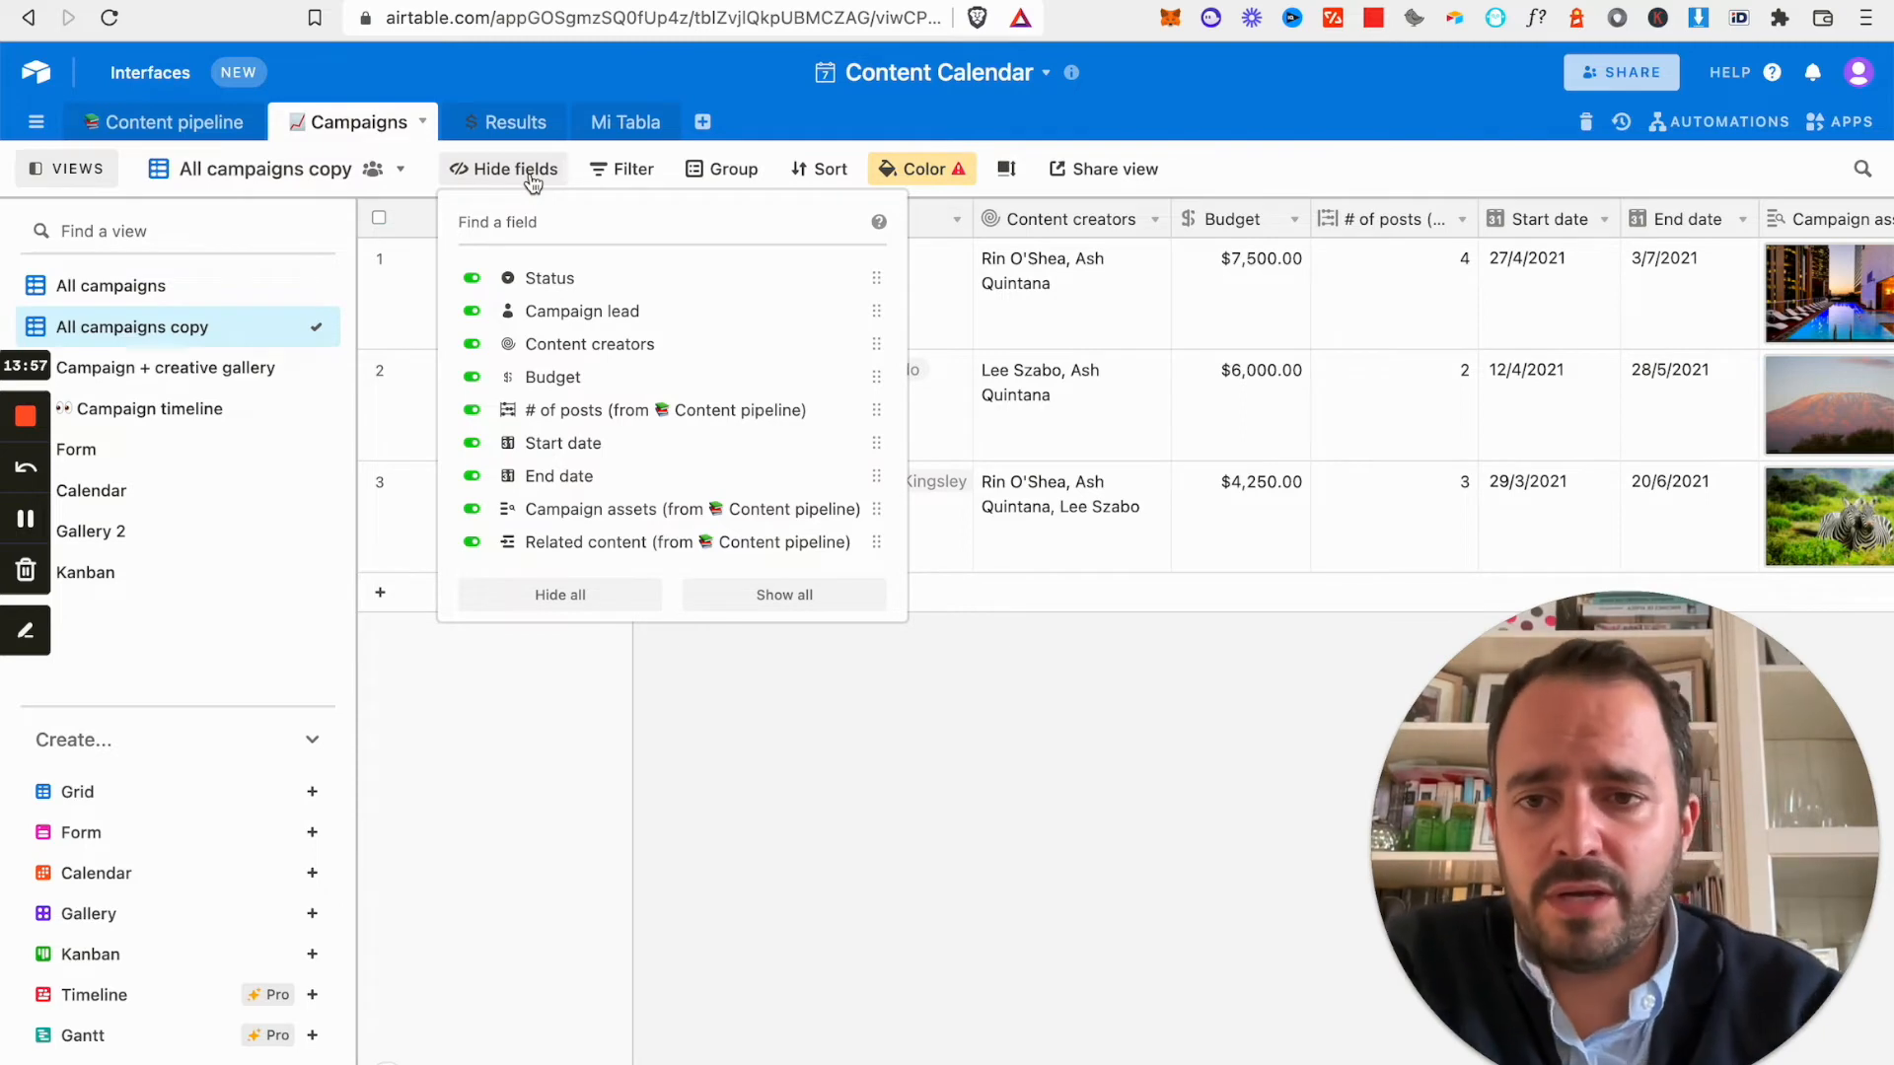
left_click(561, 597)
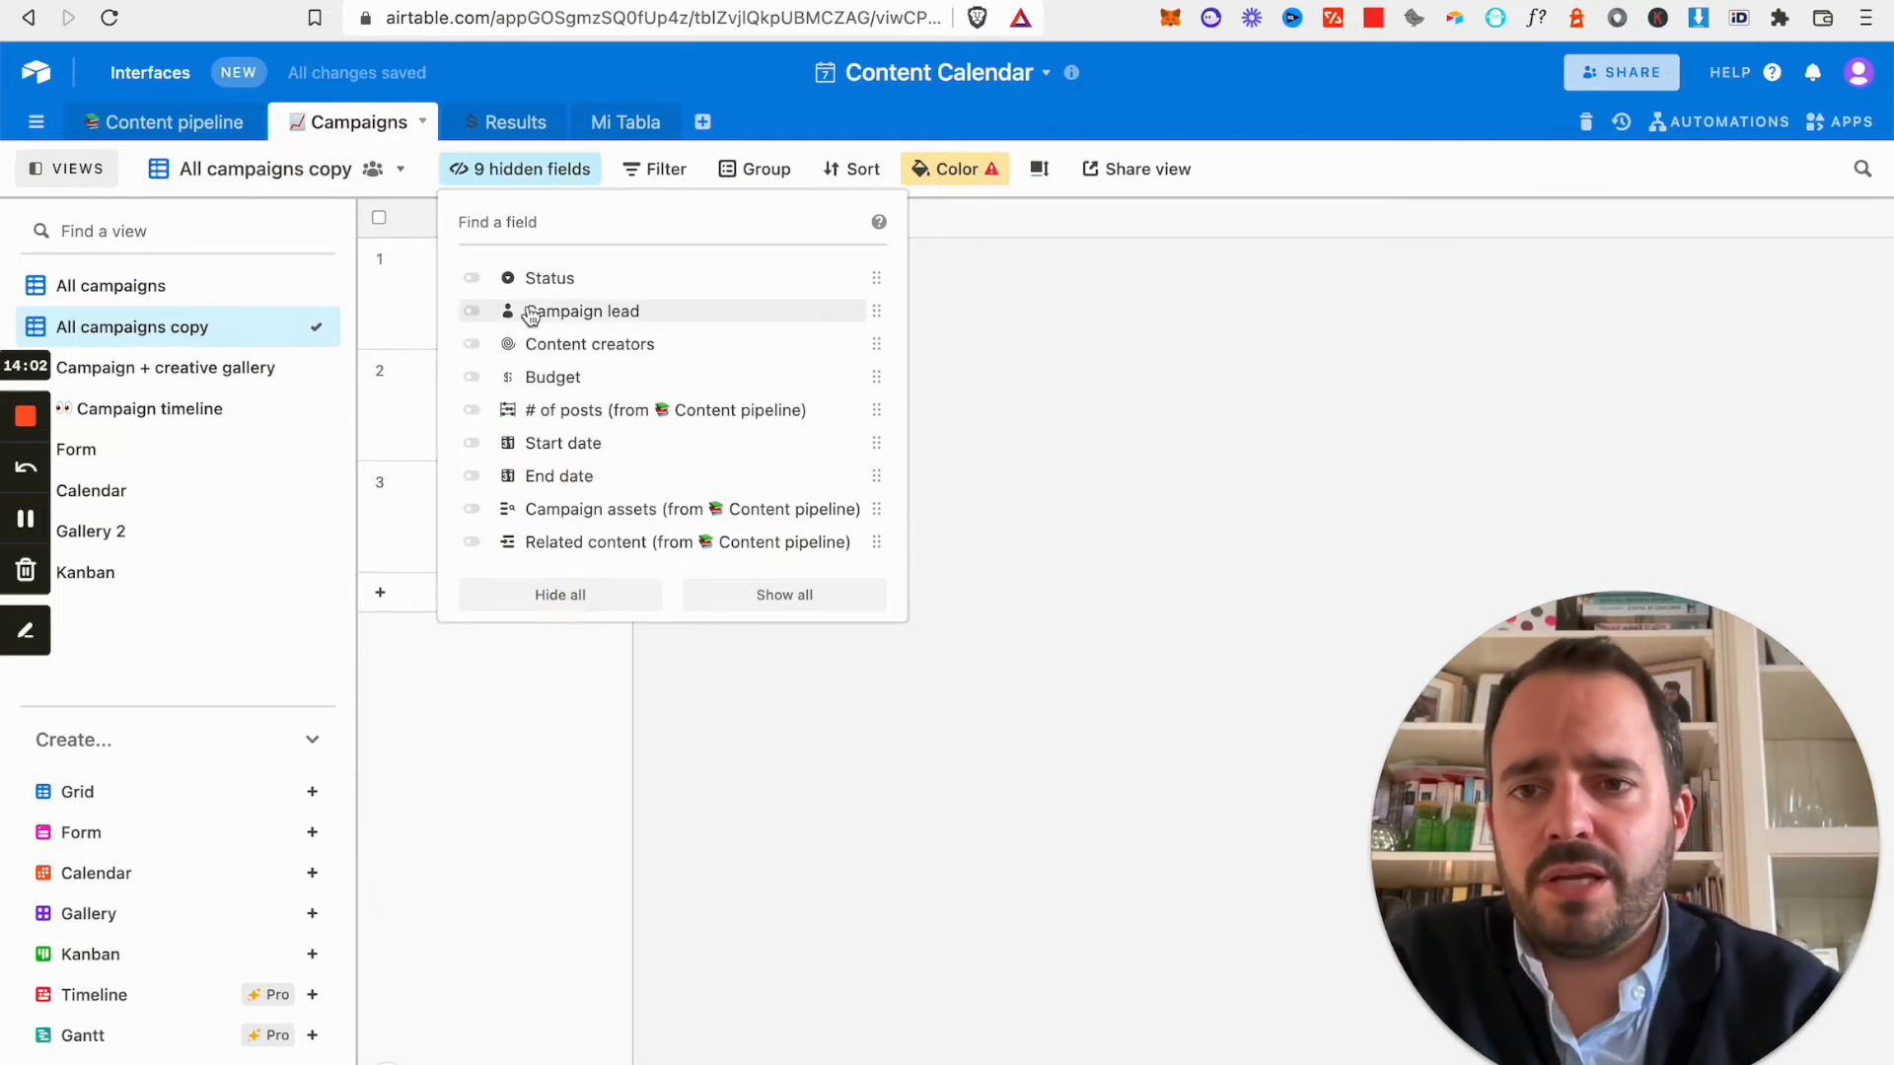
left_click(472, 279)
left_click(475, 381)
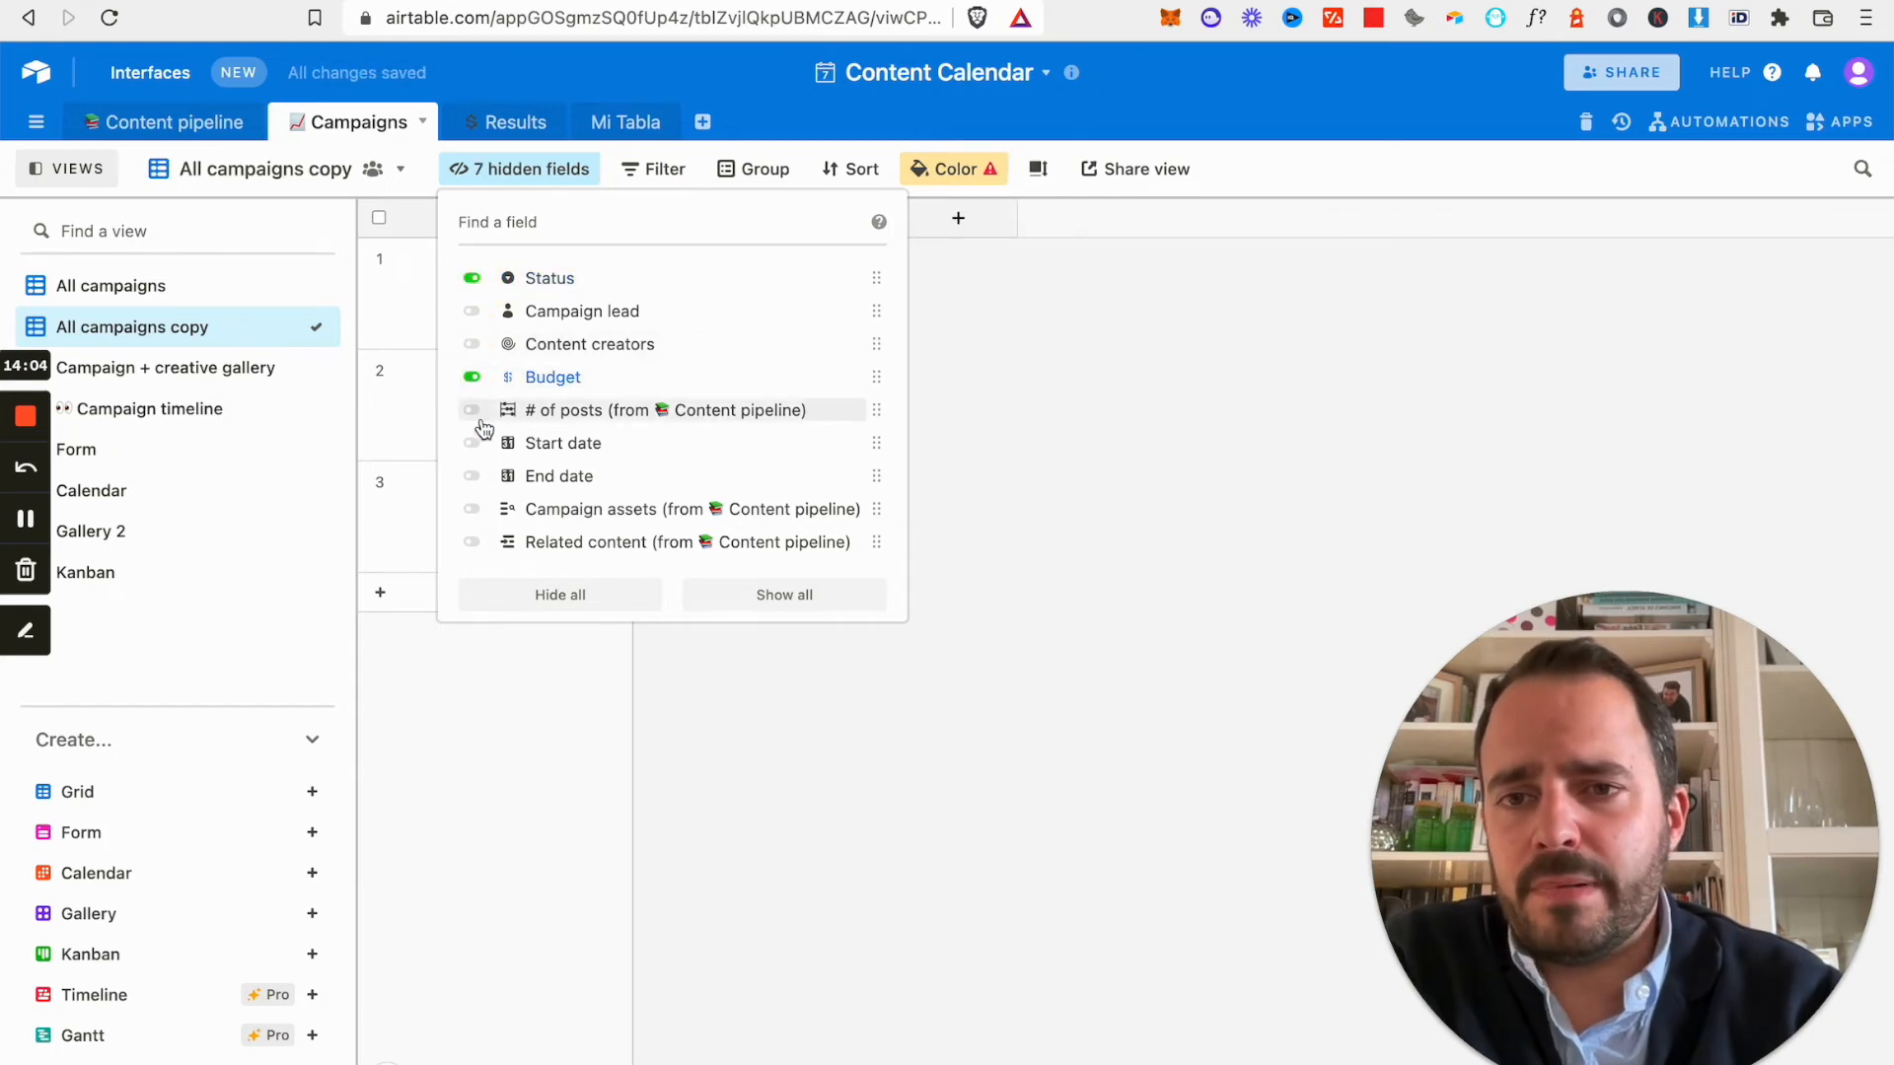
left_click(473, 344)
left_click(846, 881)
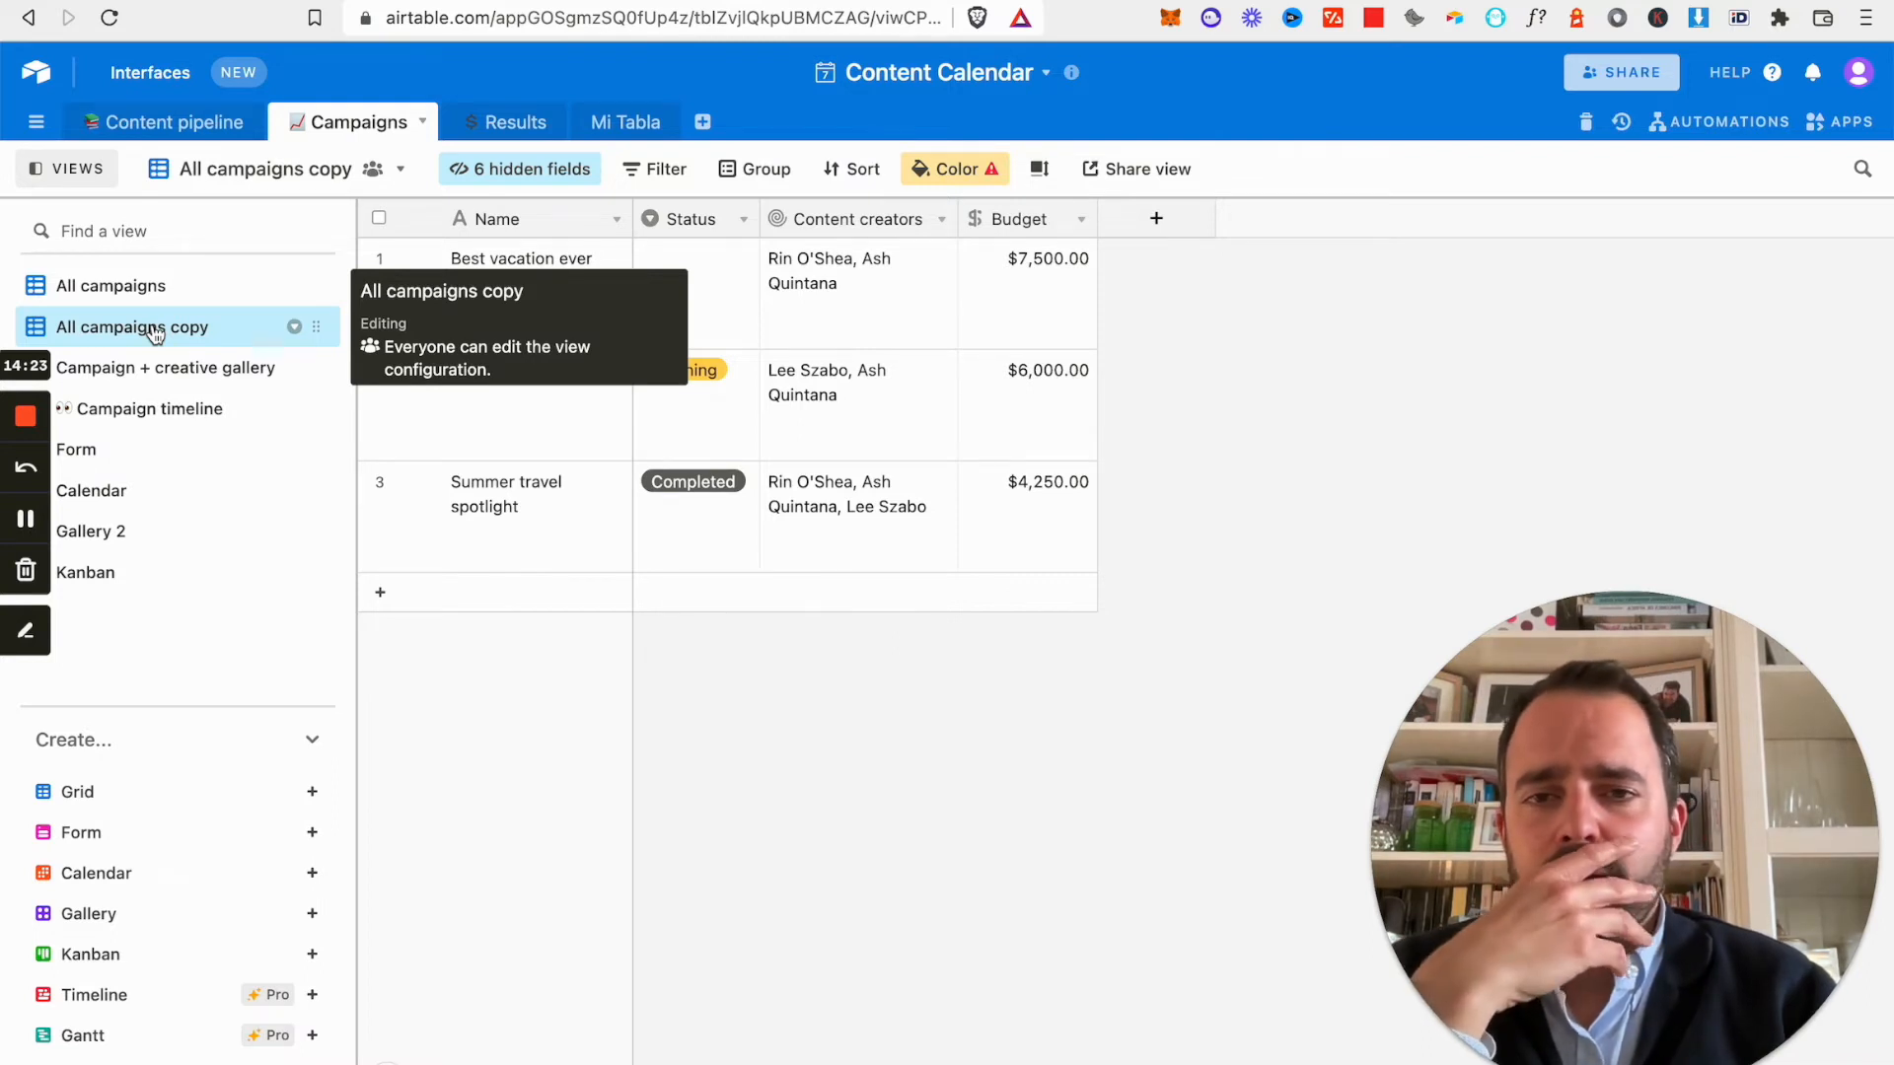
Filter the All campaigns copy view to records with Budget > 5000 and compare it with the All campaigns view.
left_click(666, 191)
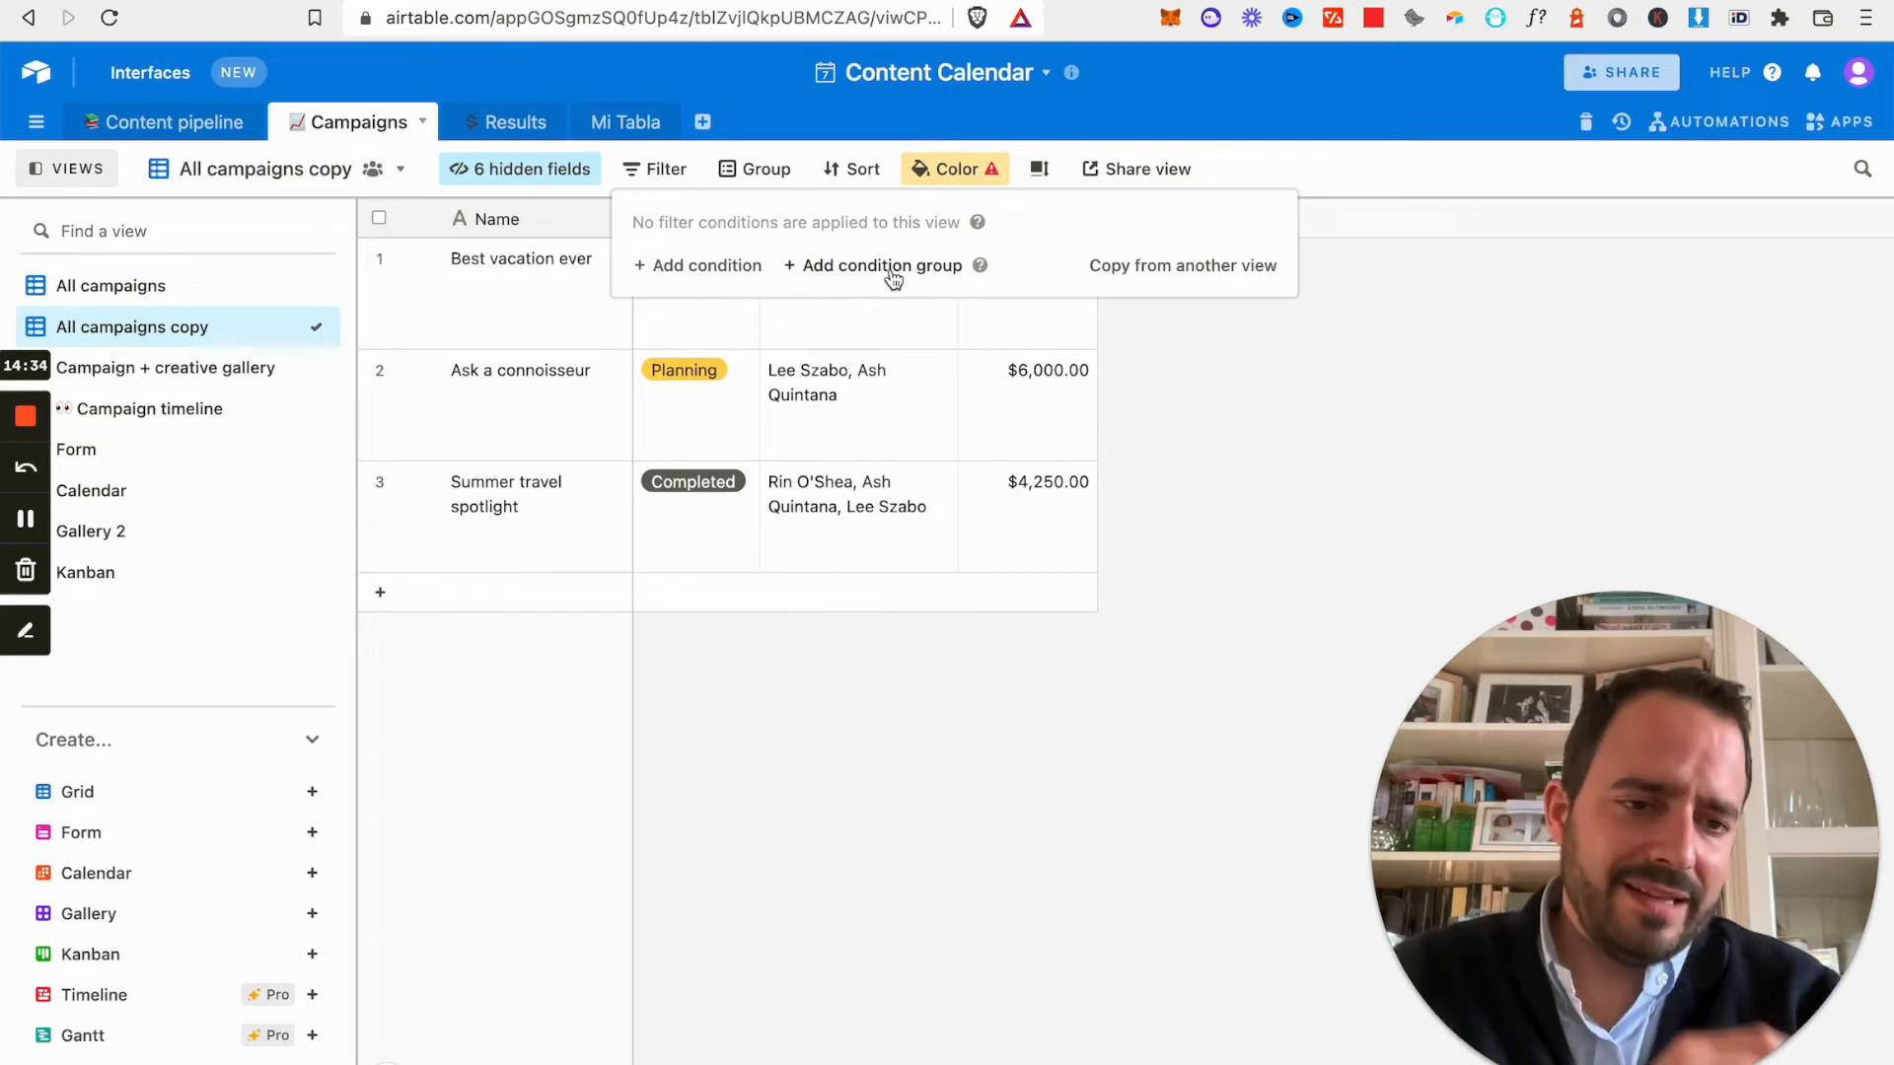
left_click(710, 272)
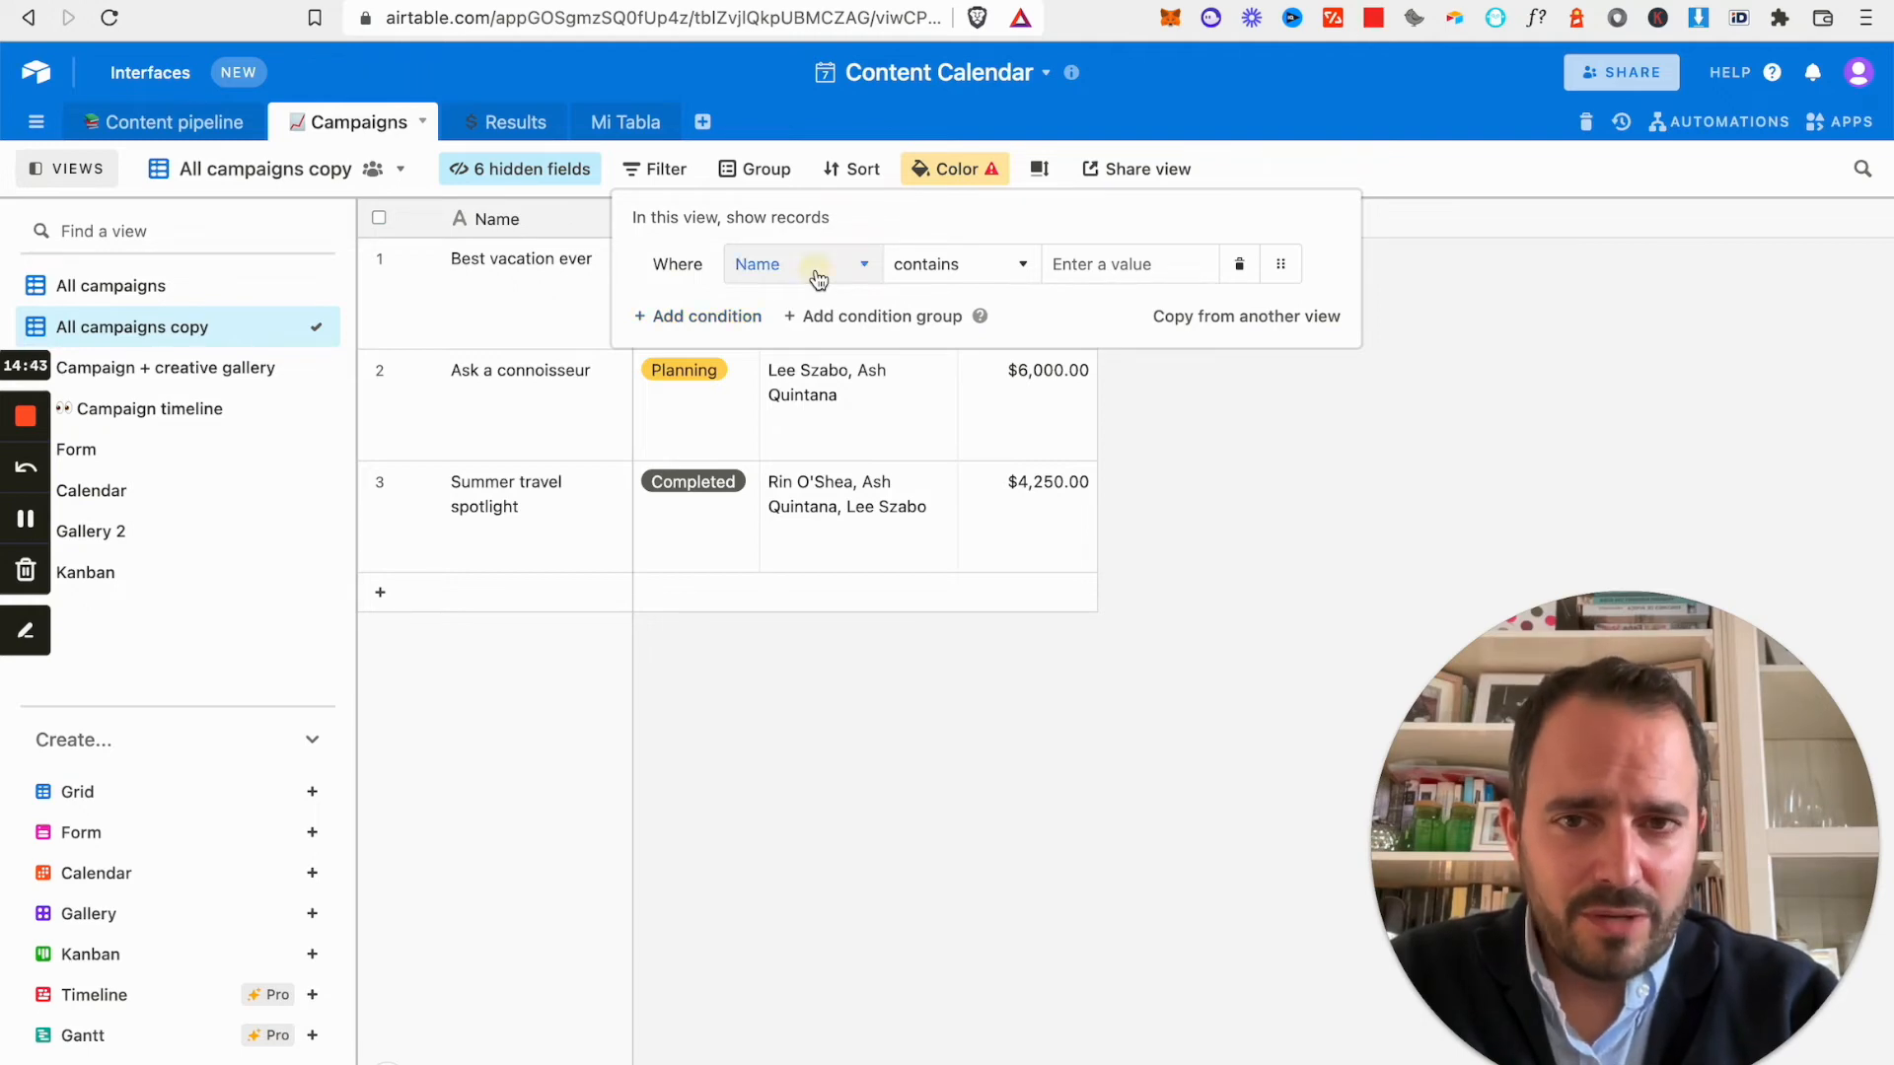
left_click(816, 279)
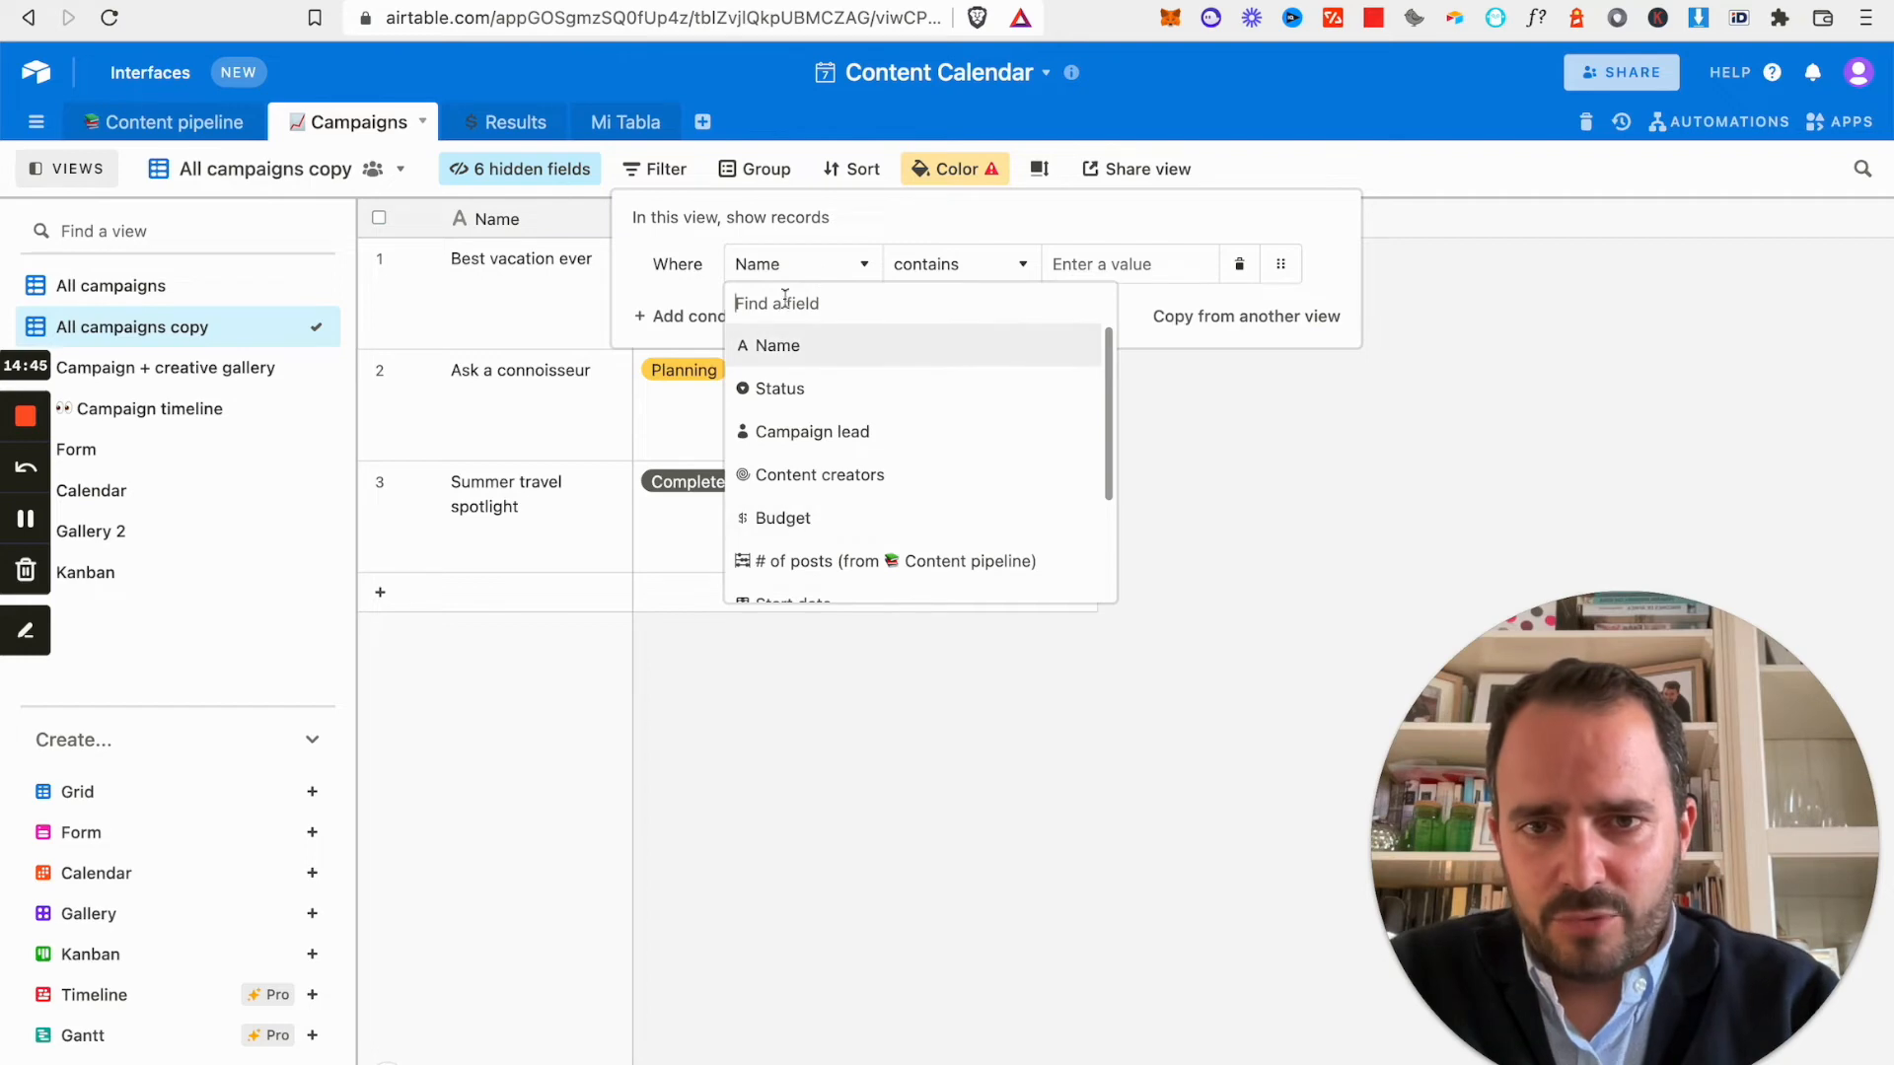
left_click(802, 526)
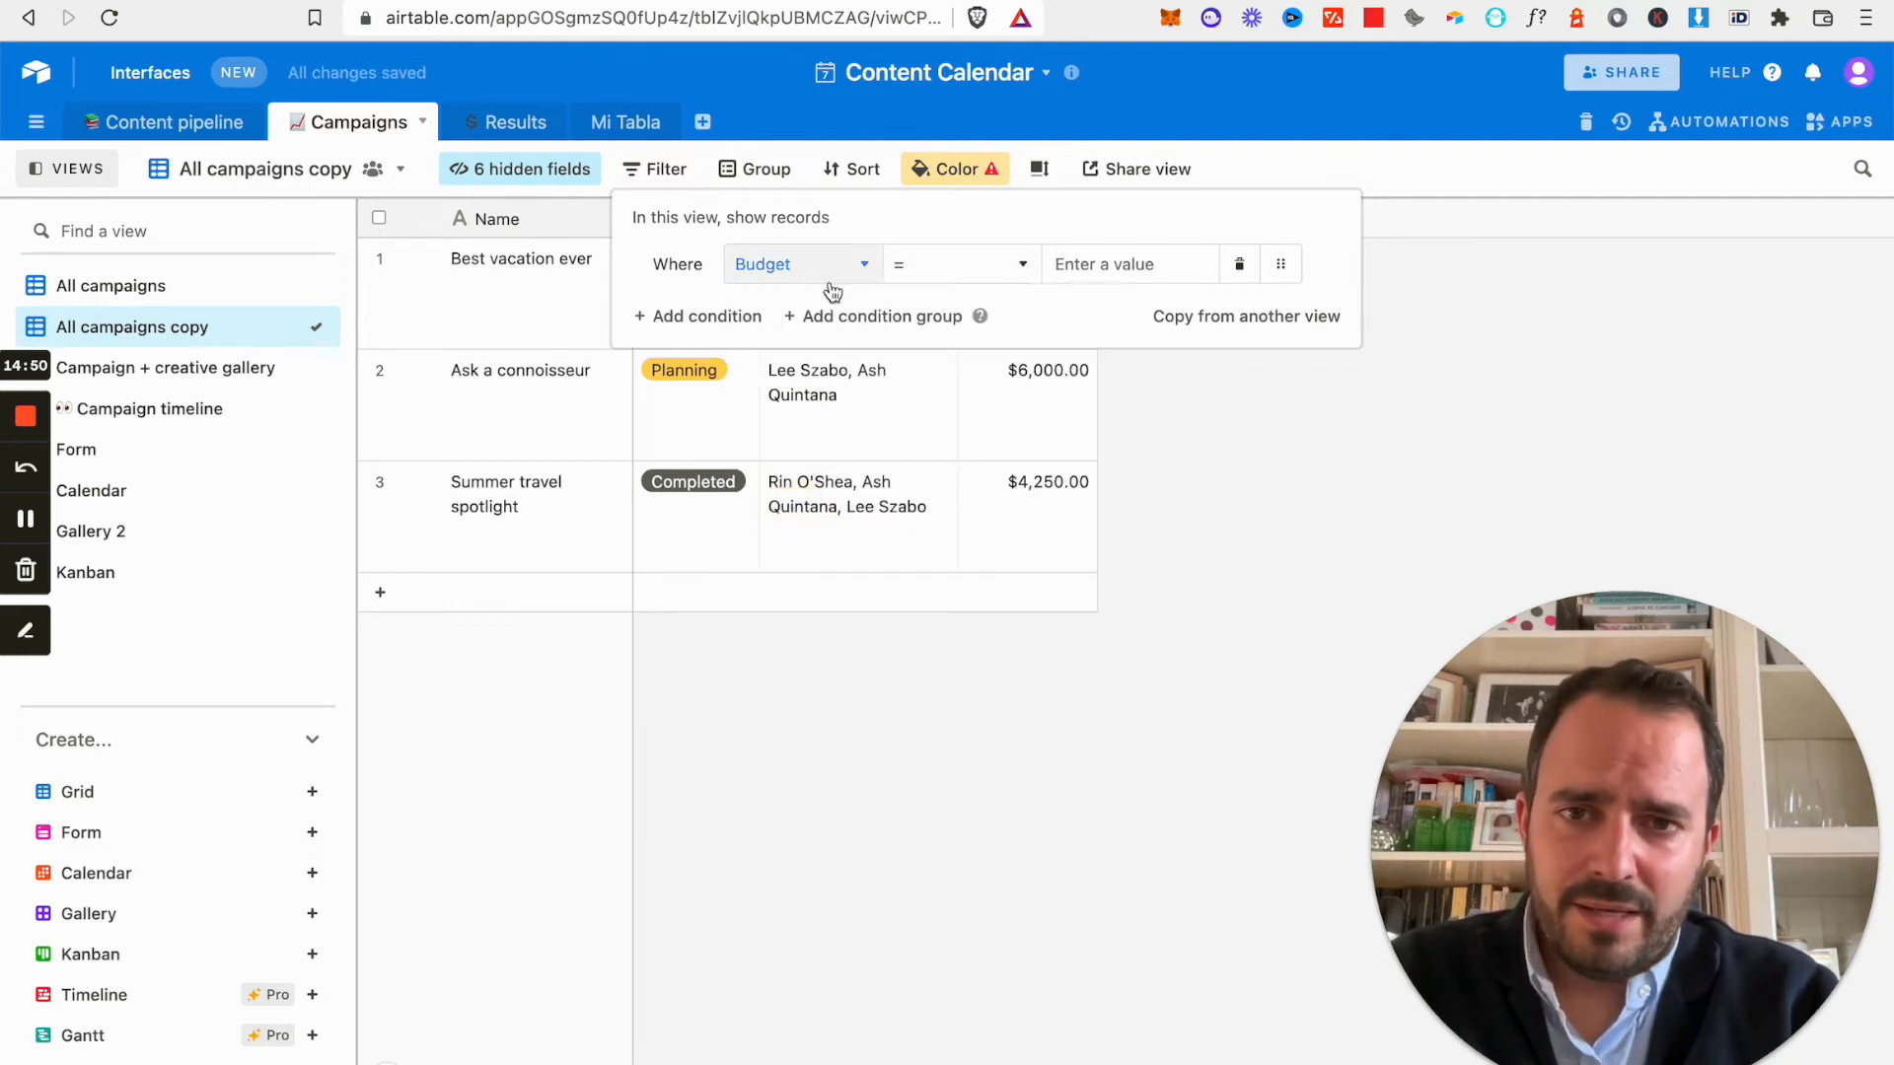
left_click(952, 273)
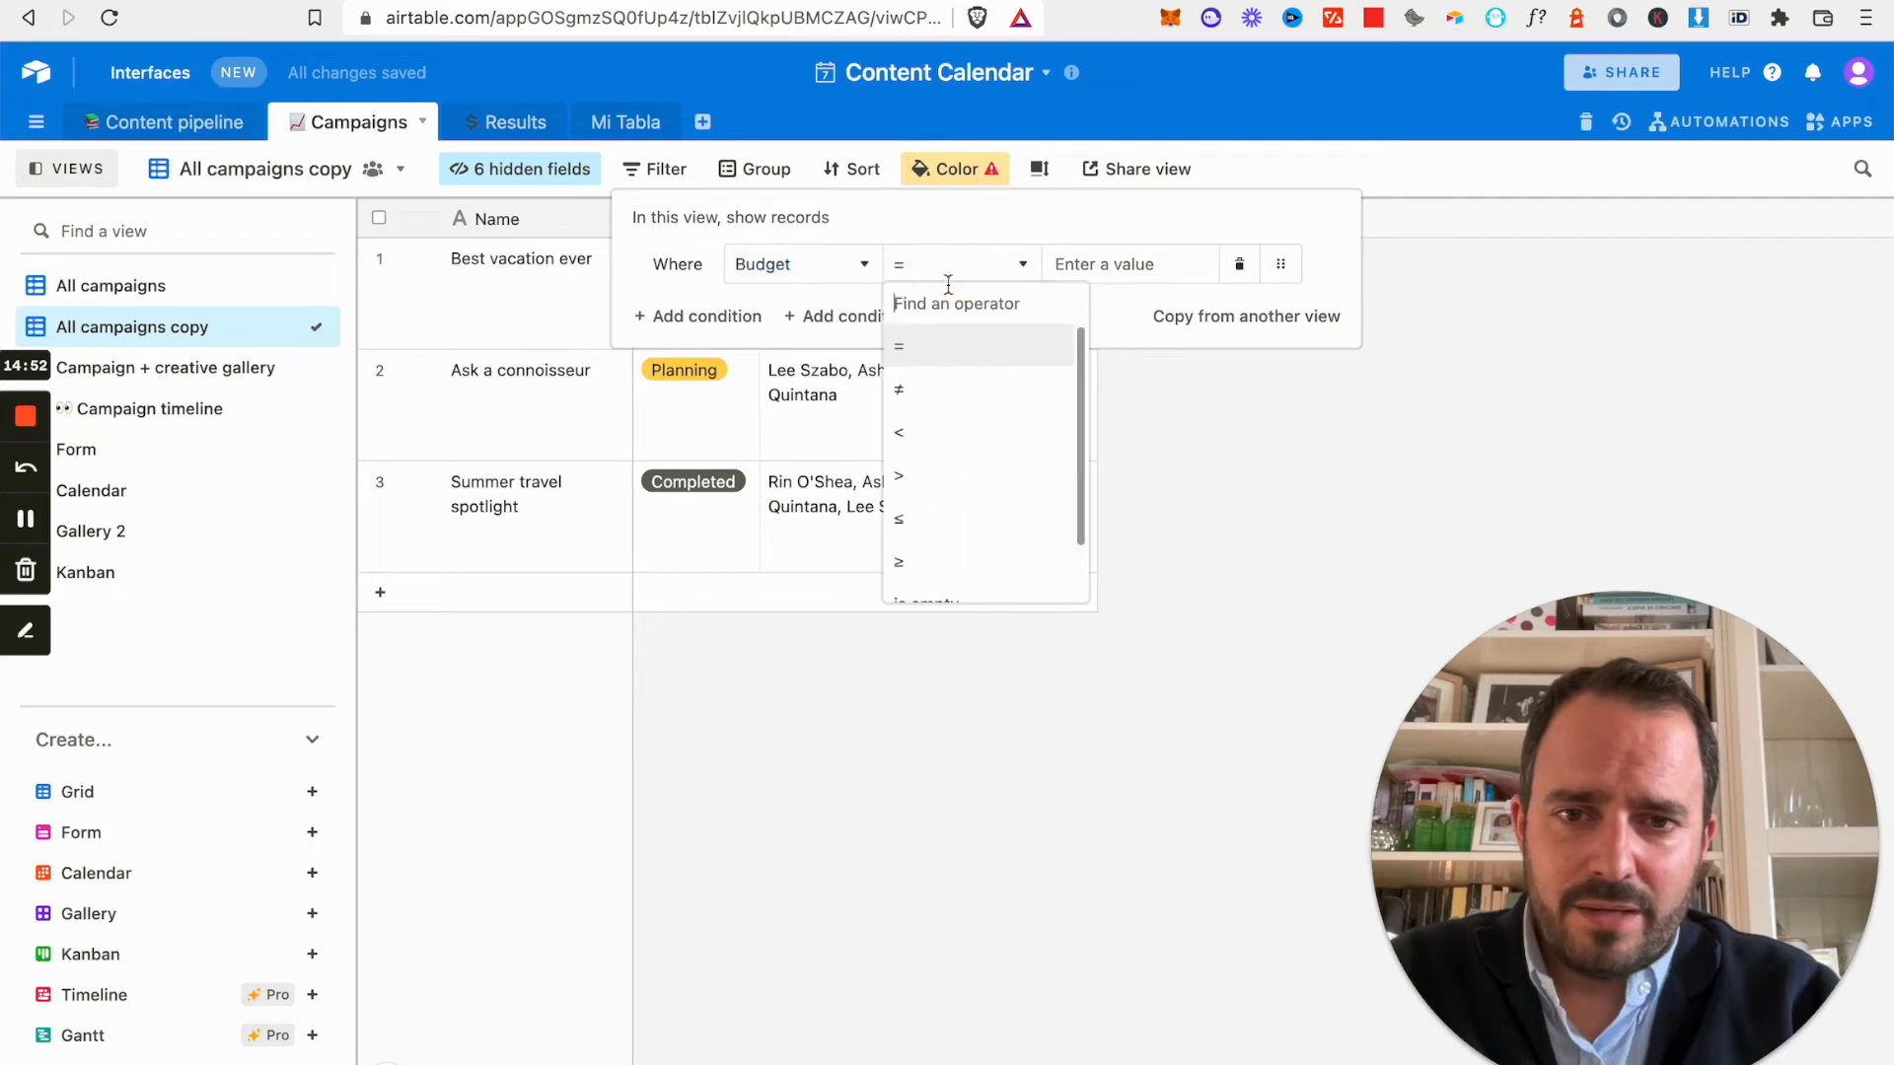
left_click(925, 477)
left_click(1089, 271)
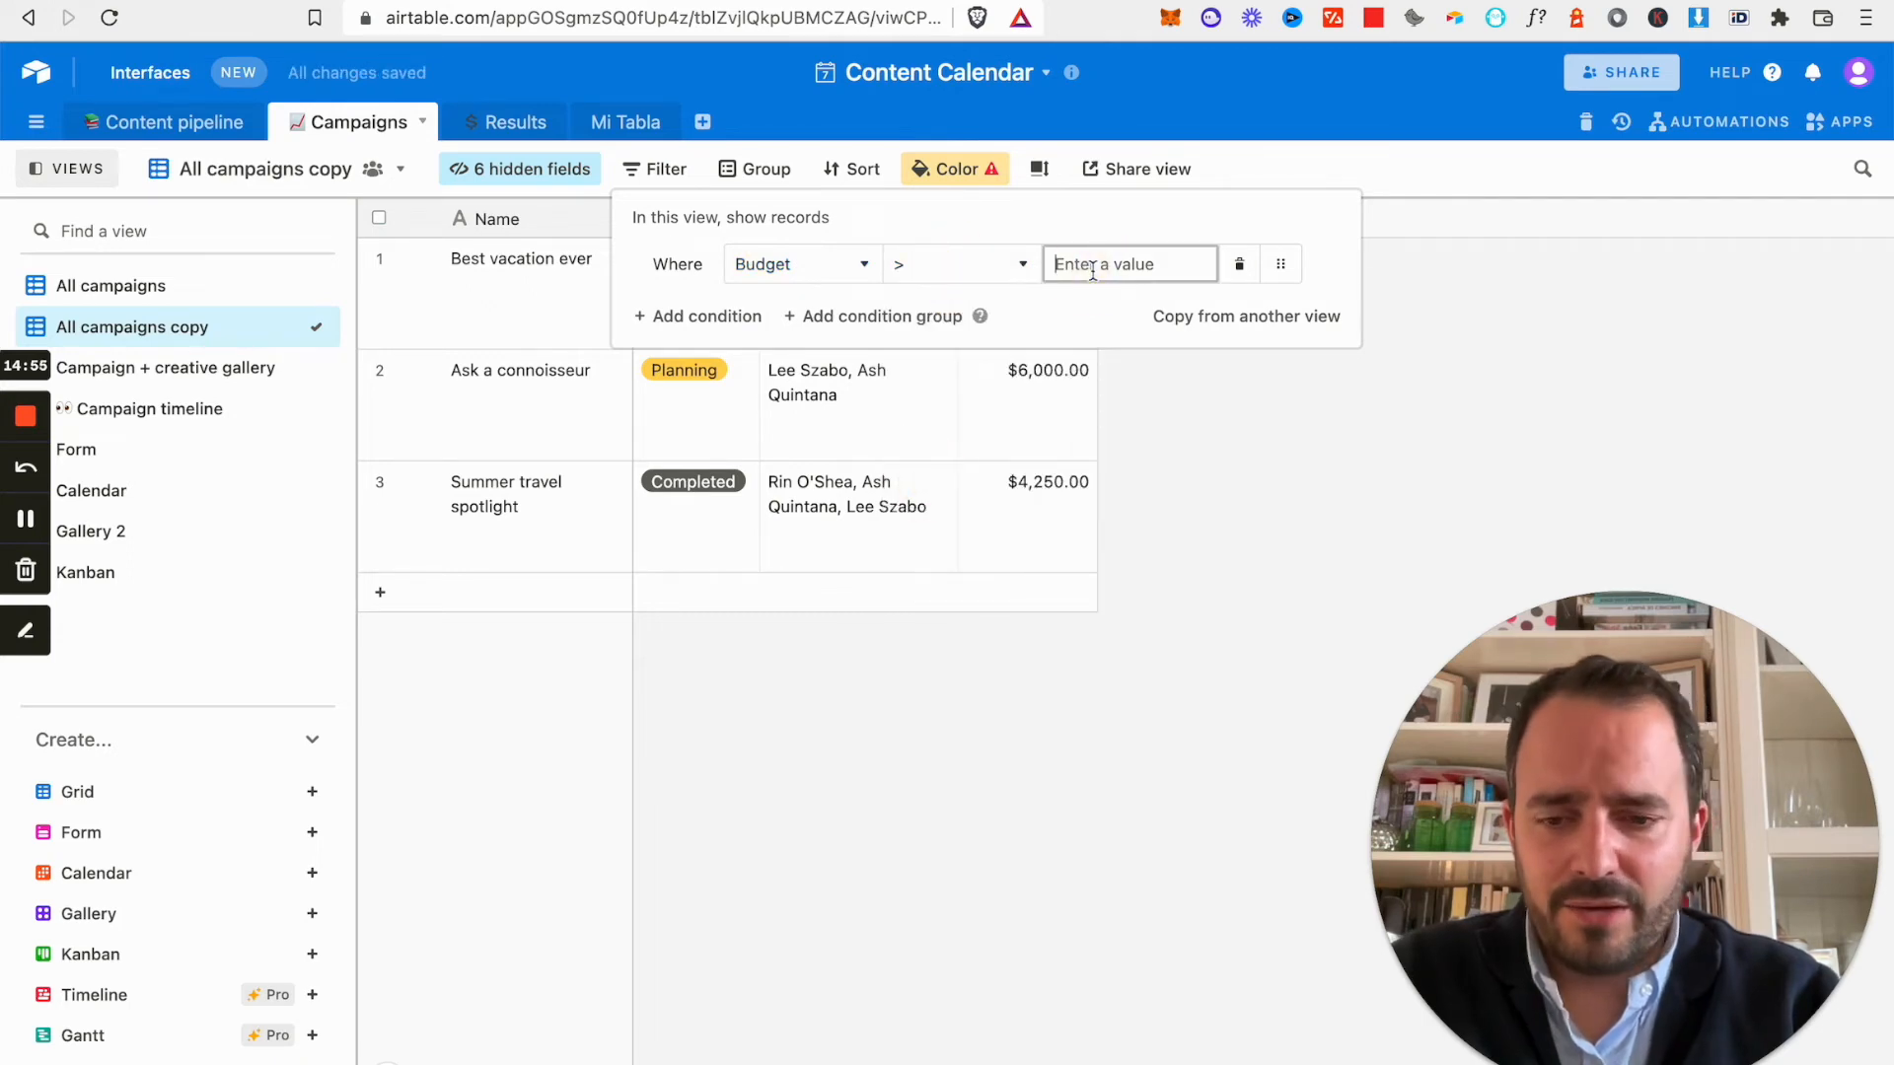
type("5000")
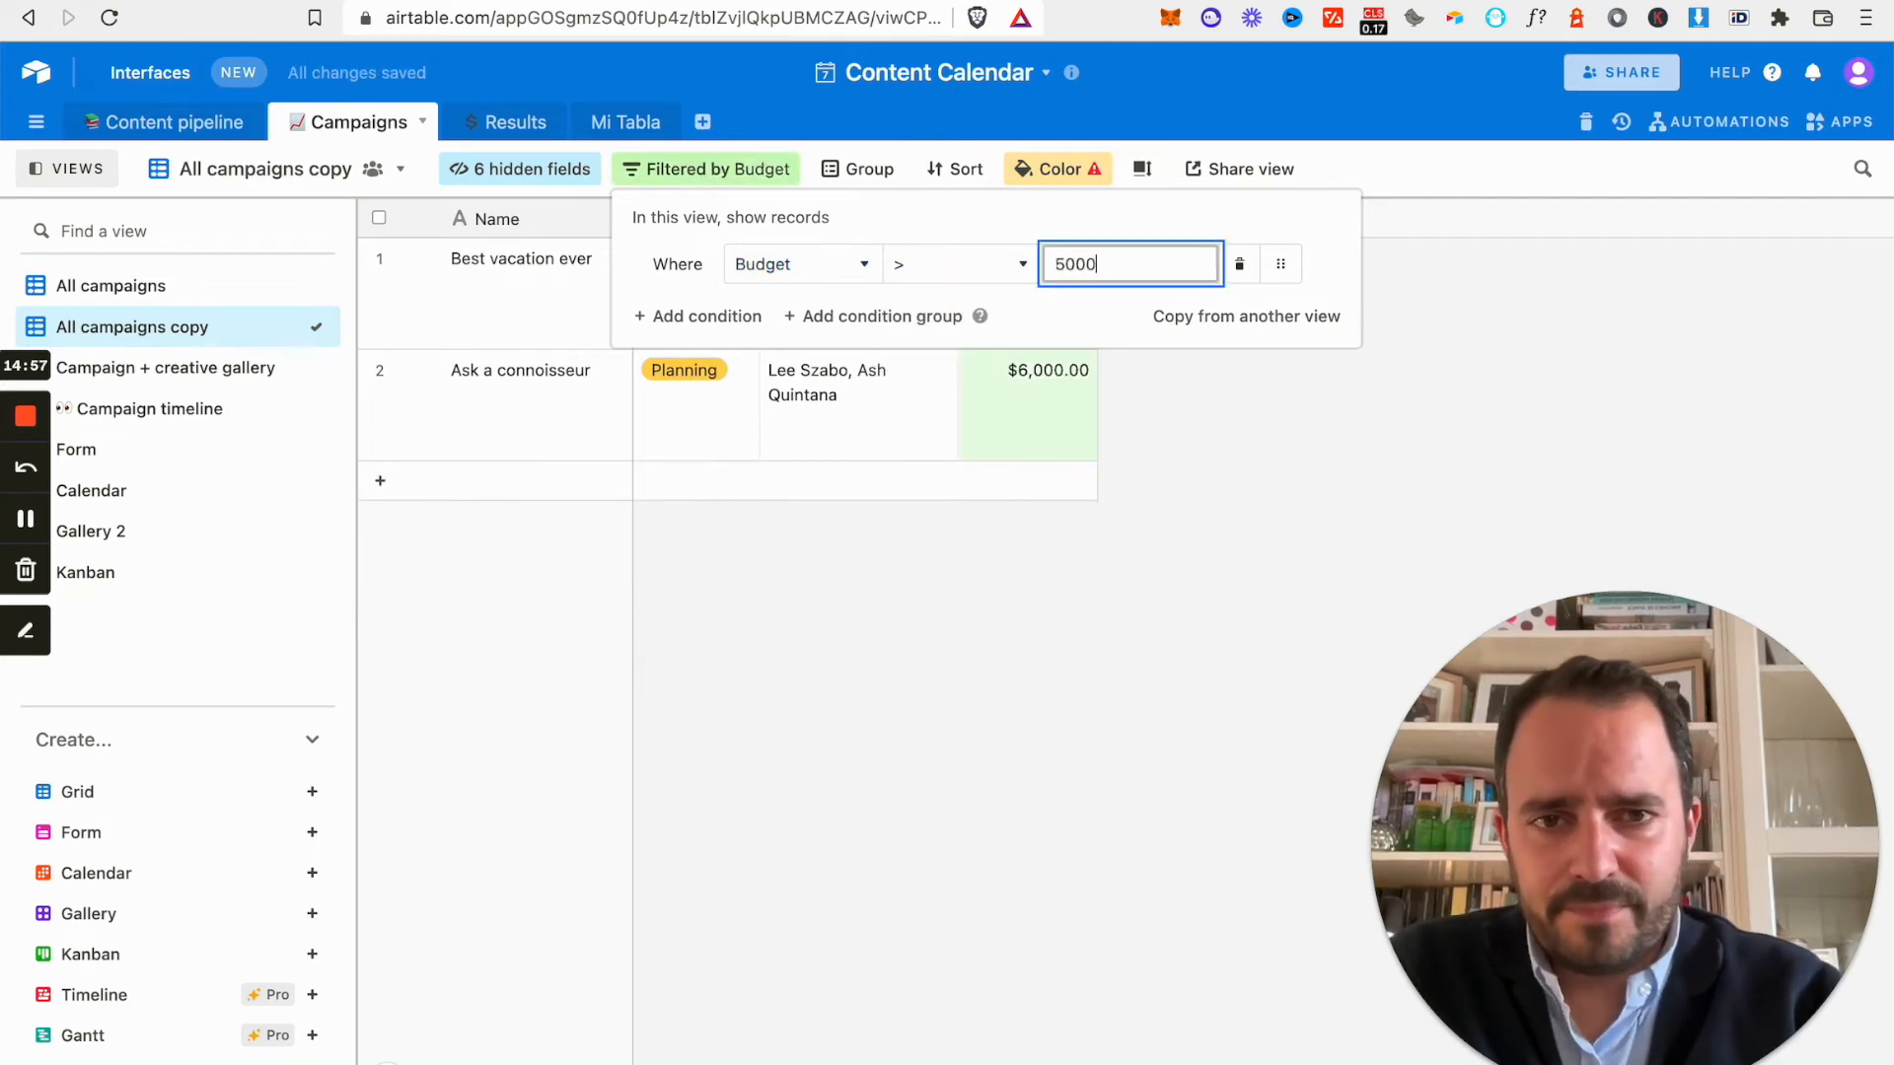
left_click(1370, 436)
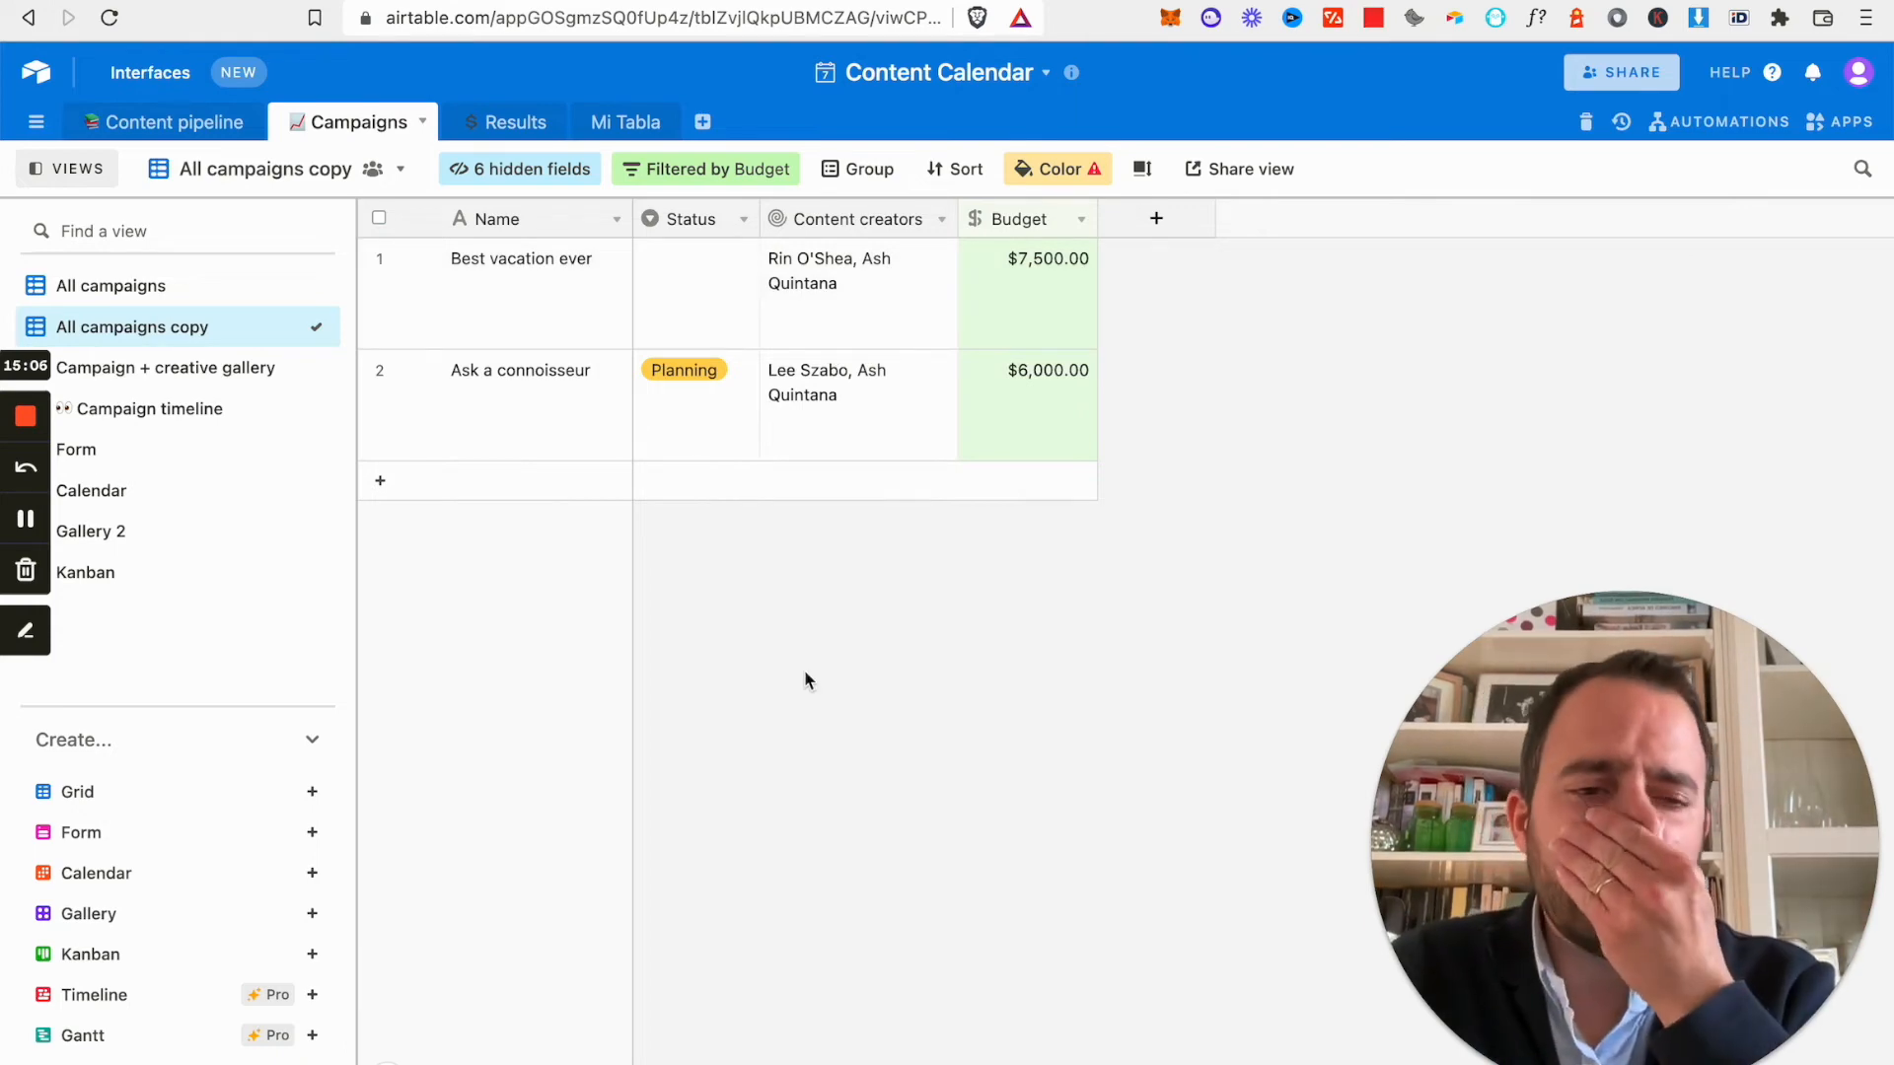
left_click(92, 287)
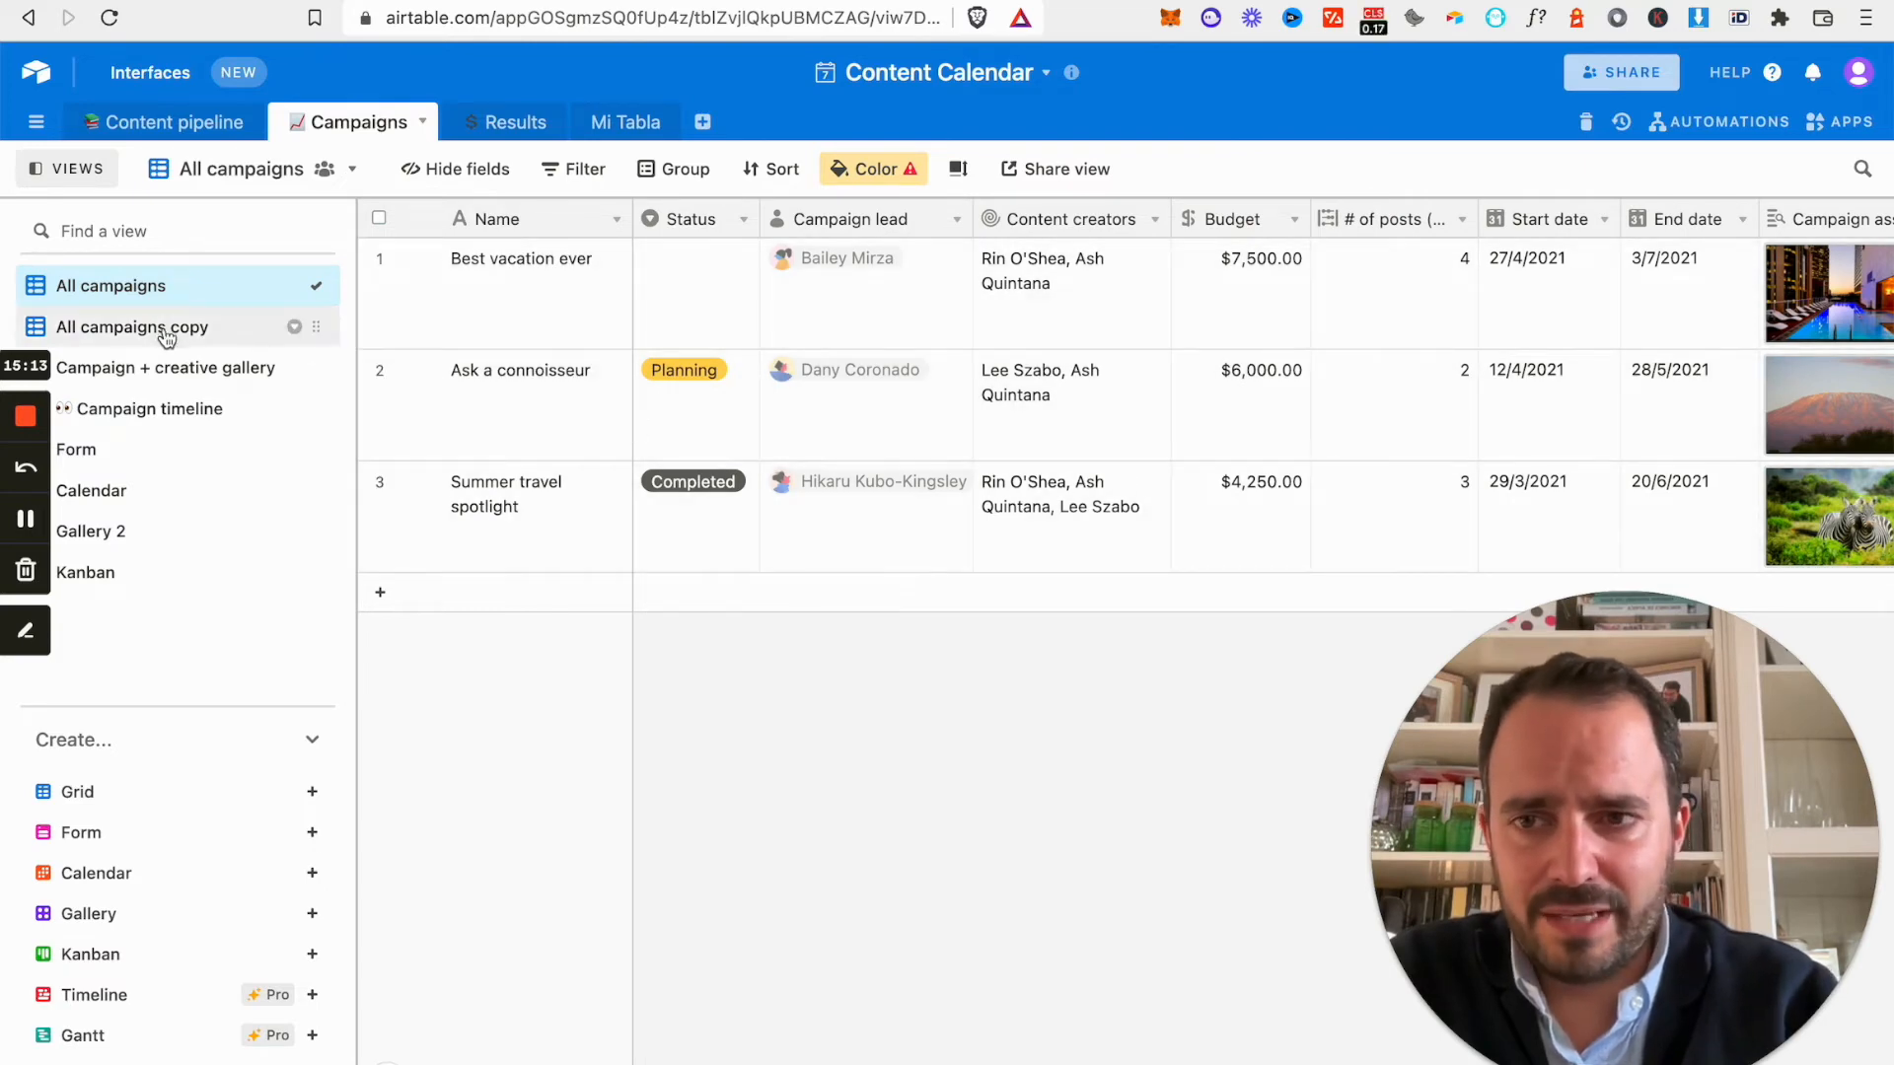
left_click(175, 333)
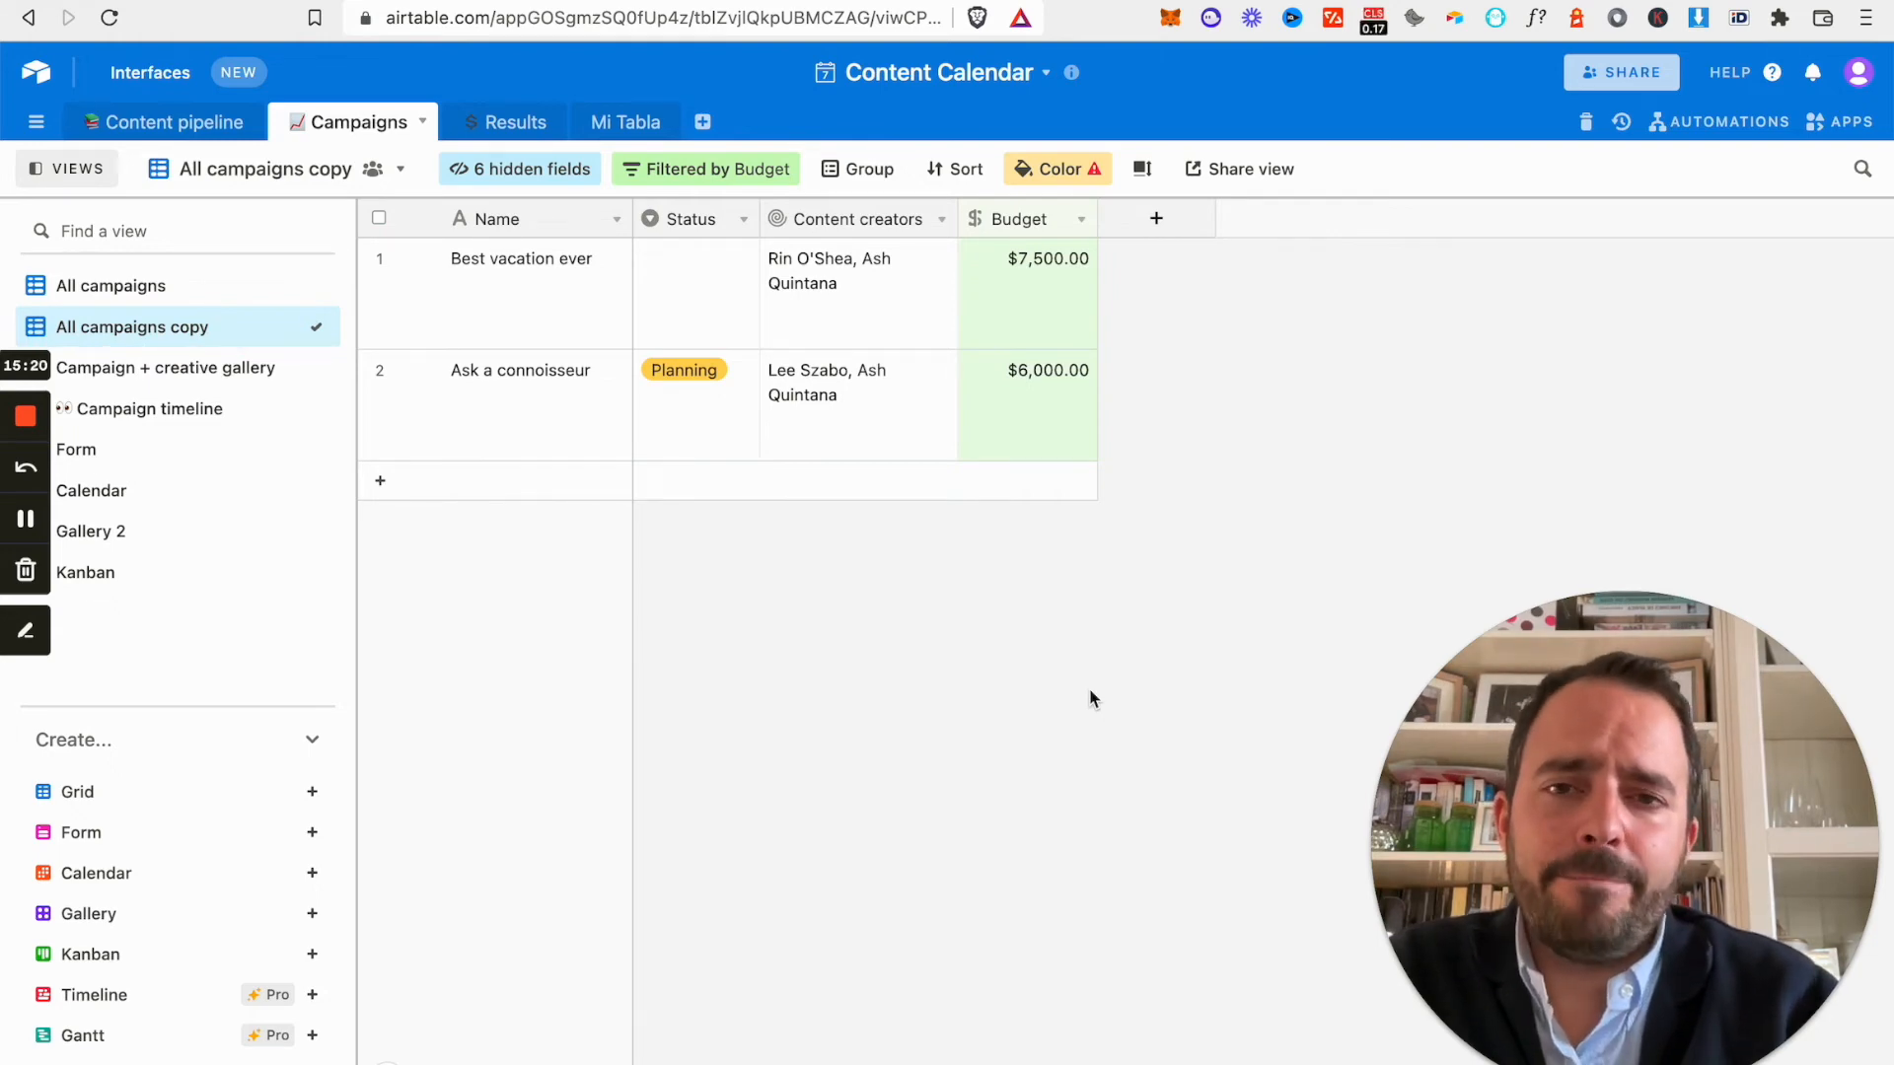
Add a second filter condition, joined with "and", requiring that Status is not empty.
left_click(704, 179)
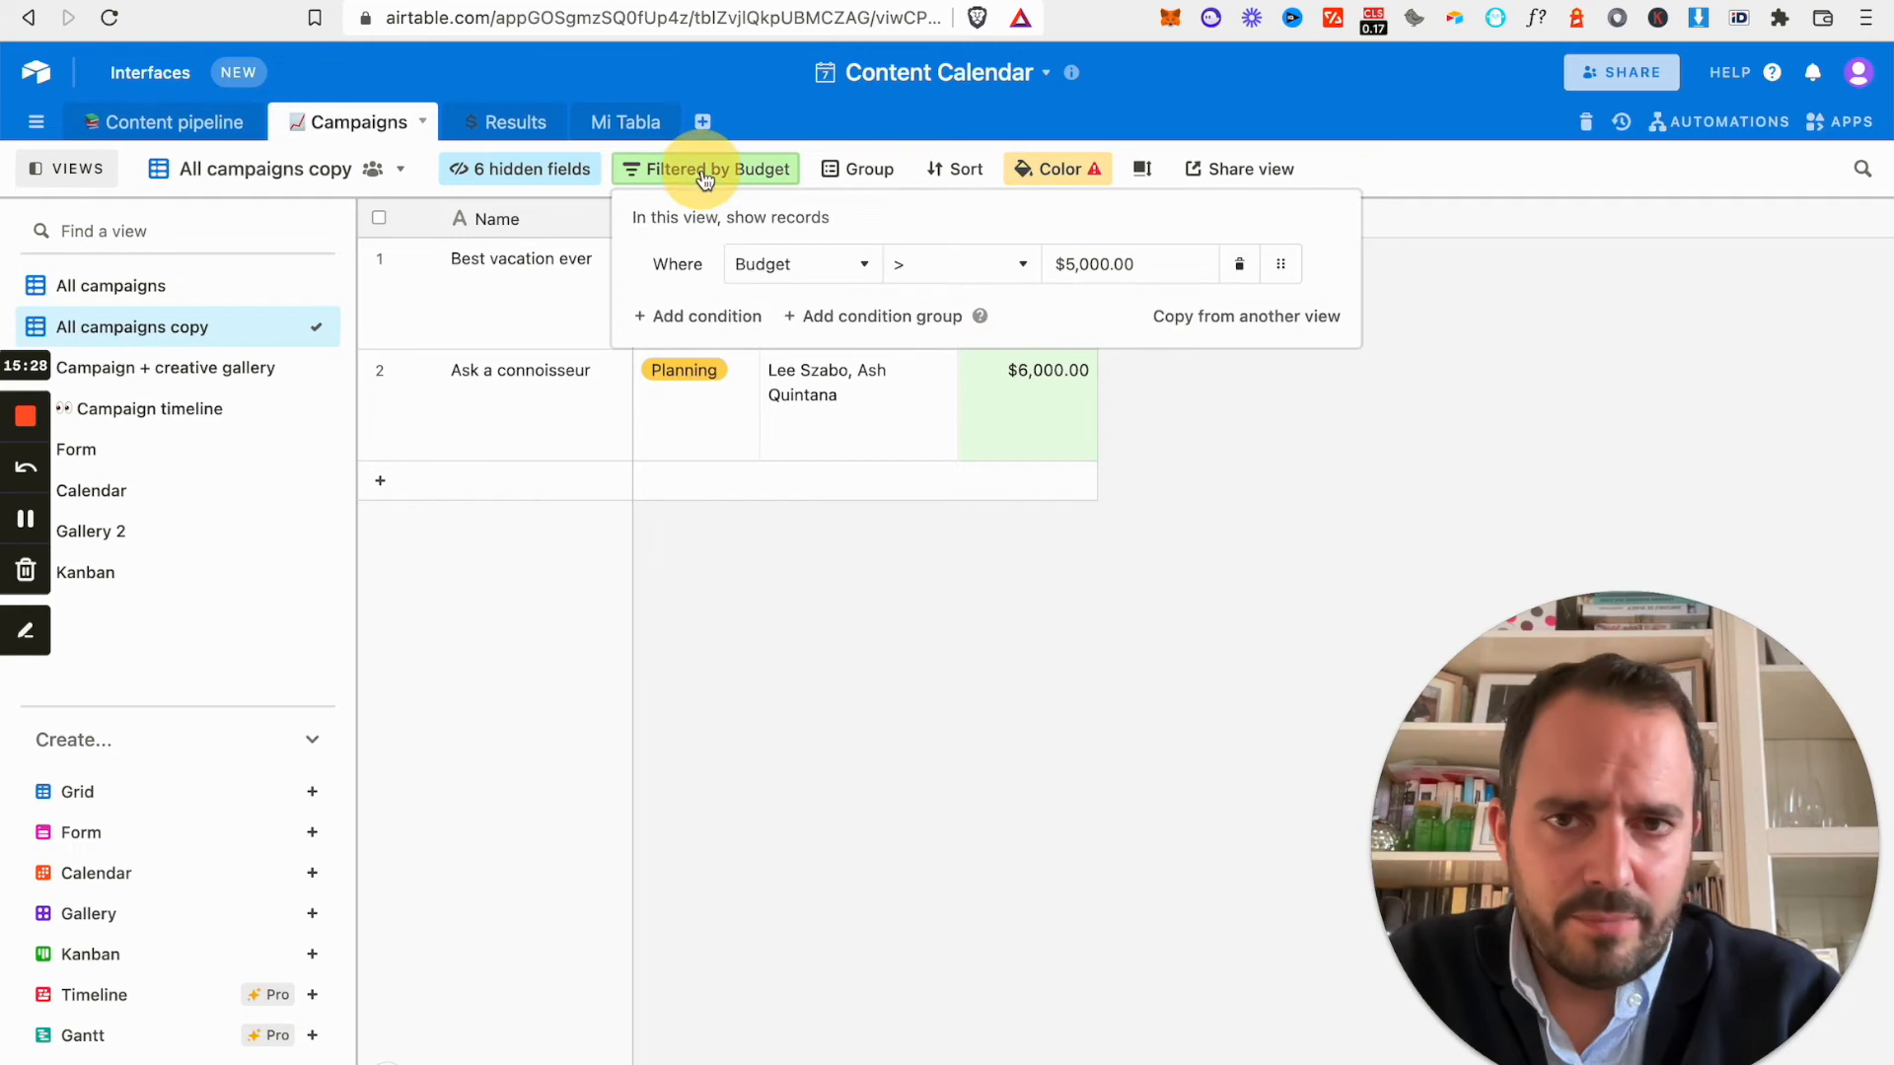
left_click(687, 320)
left_click(784, 315)
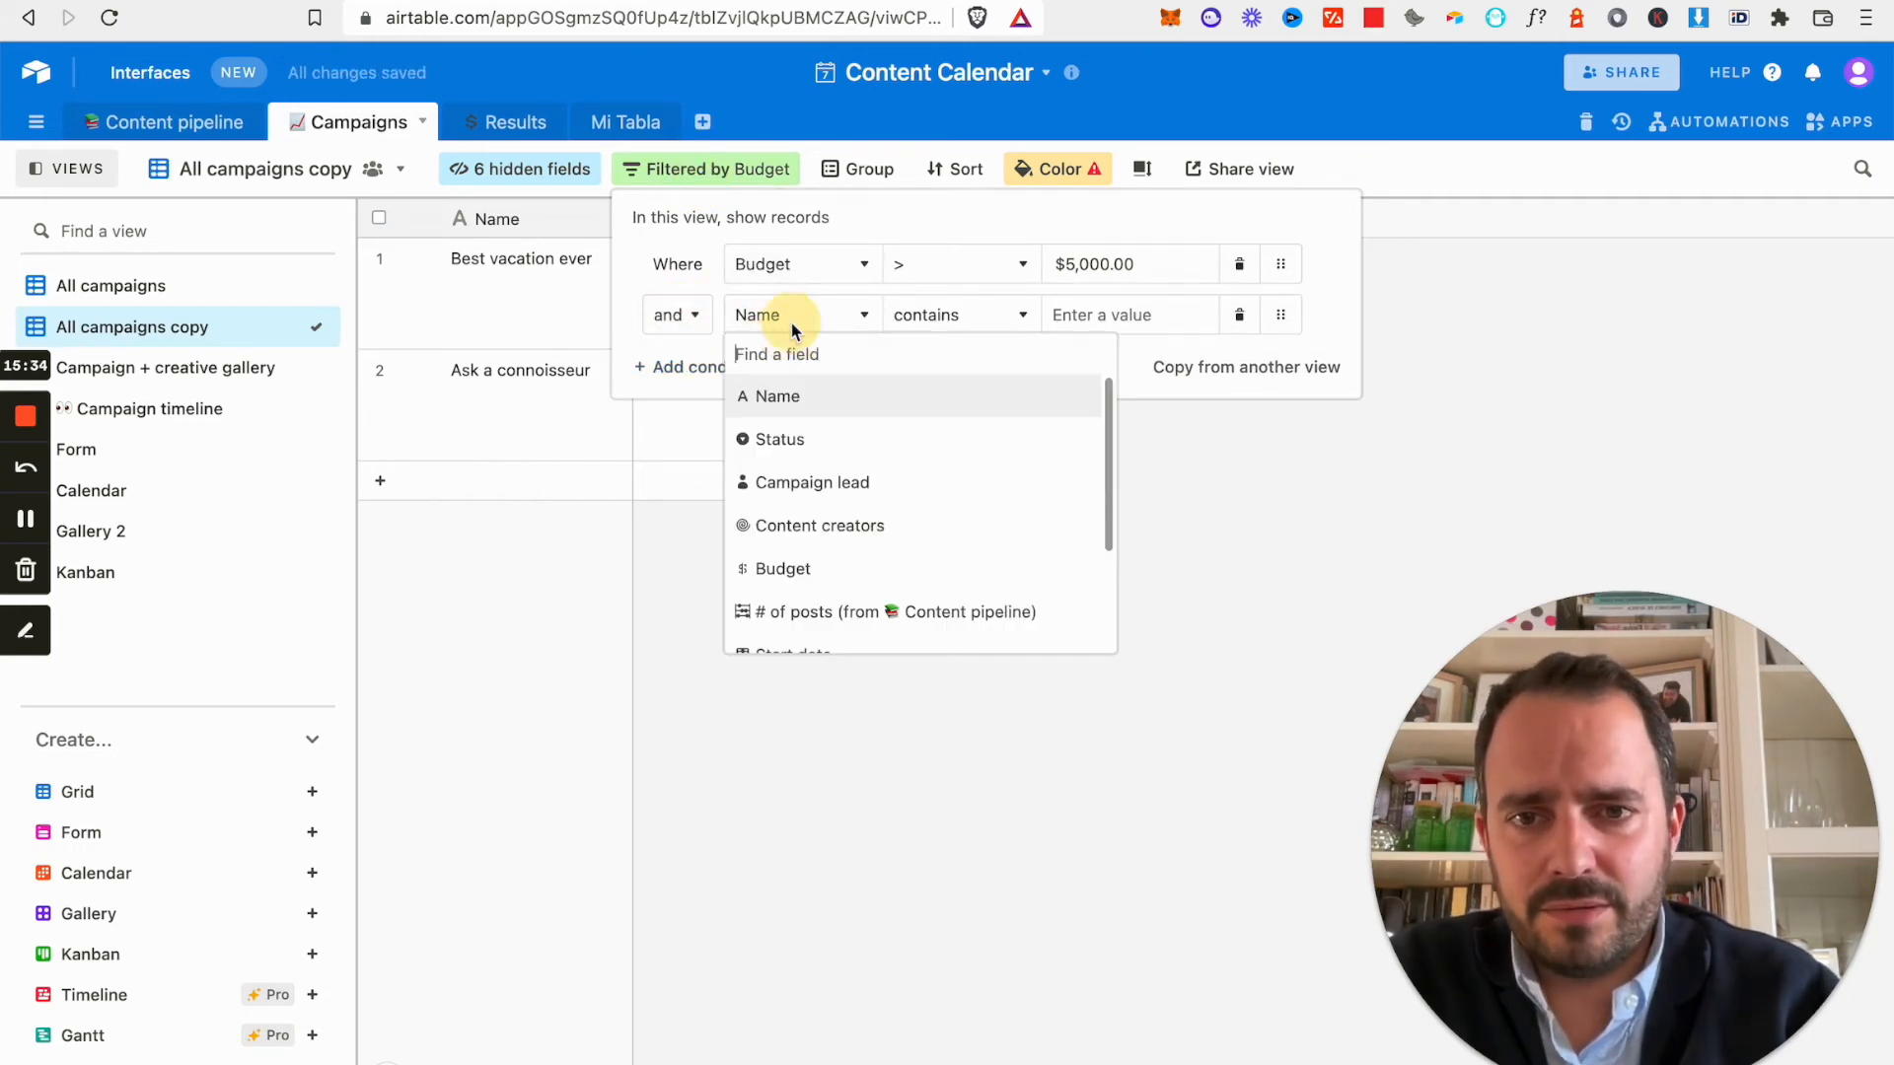
left_click(799, 449)
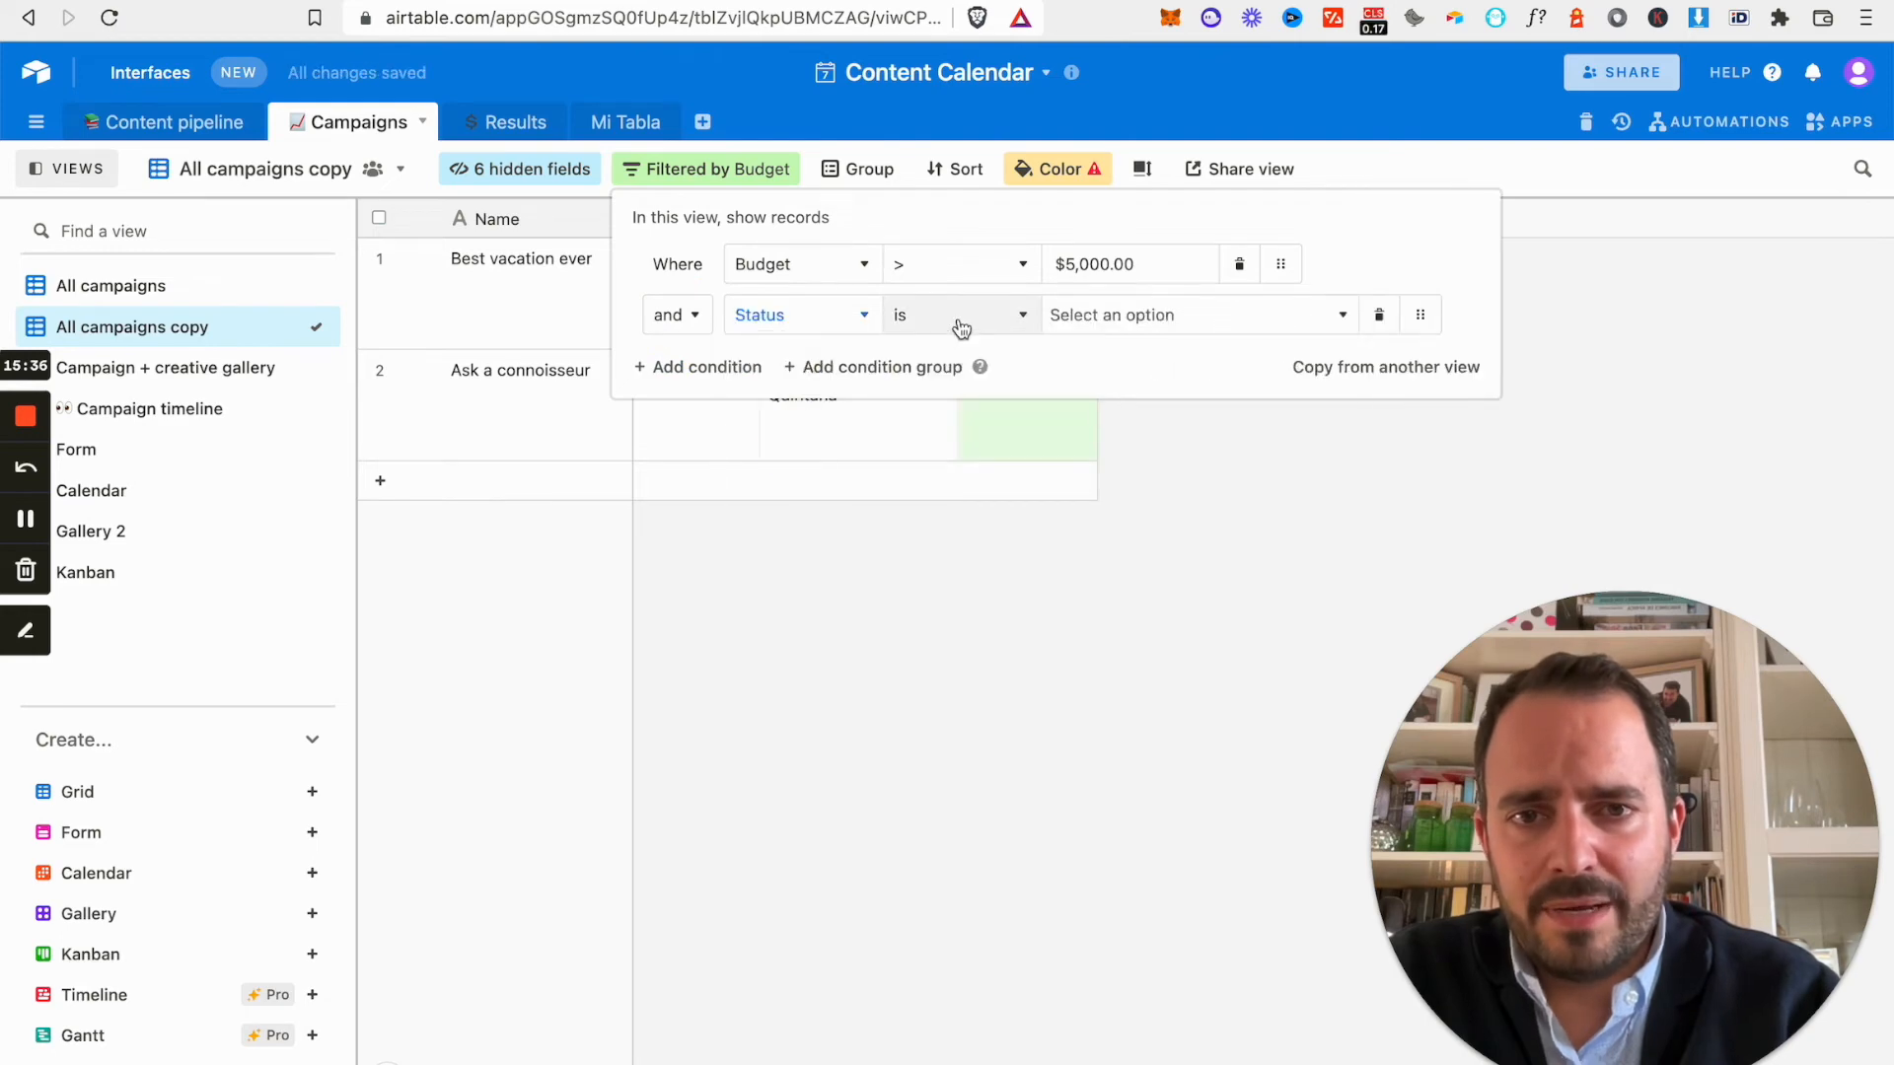
left_click(962, 324)
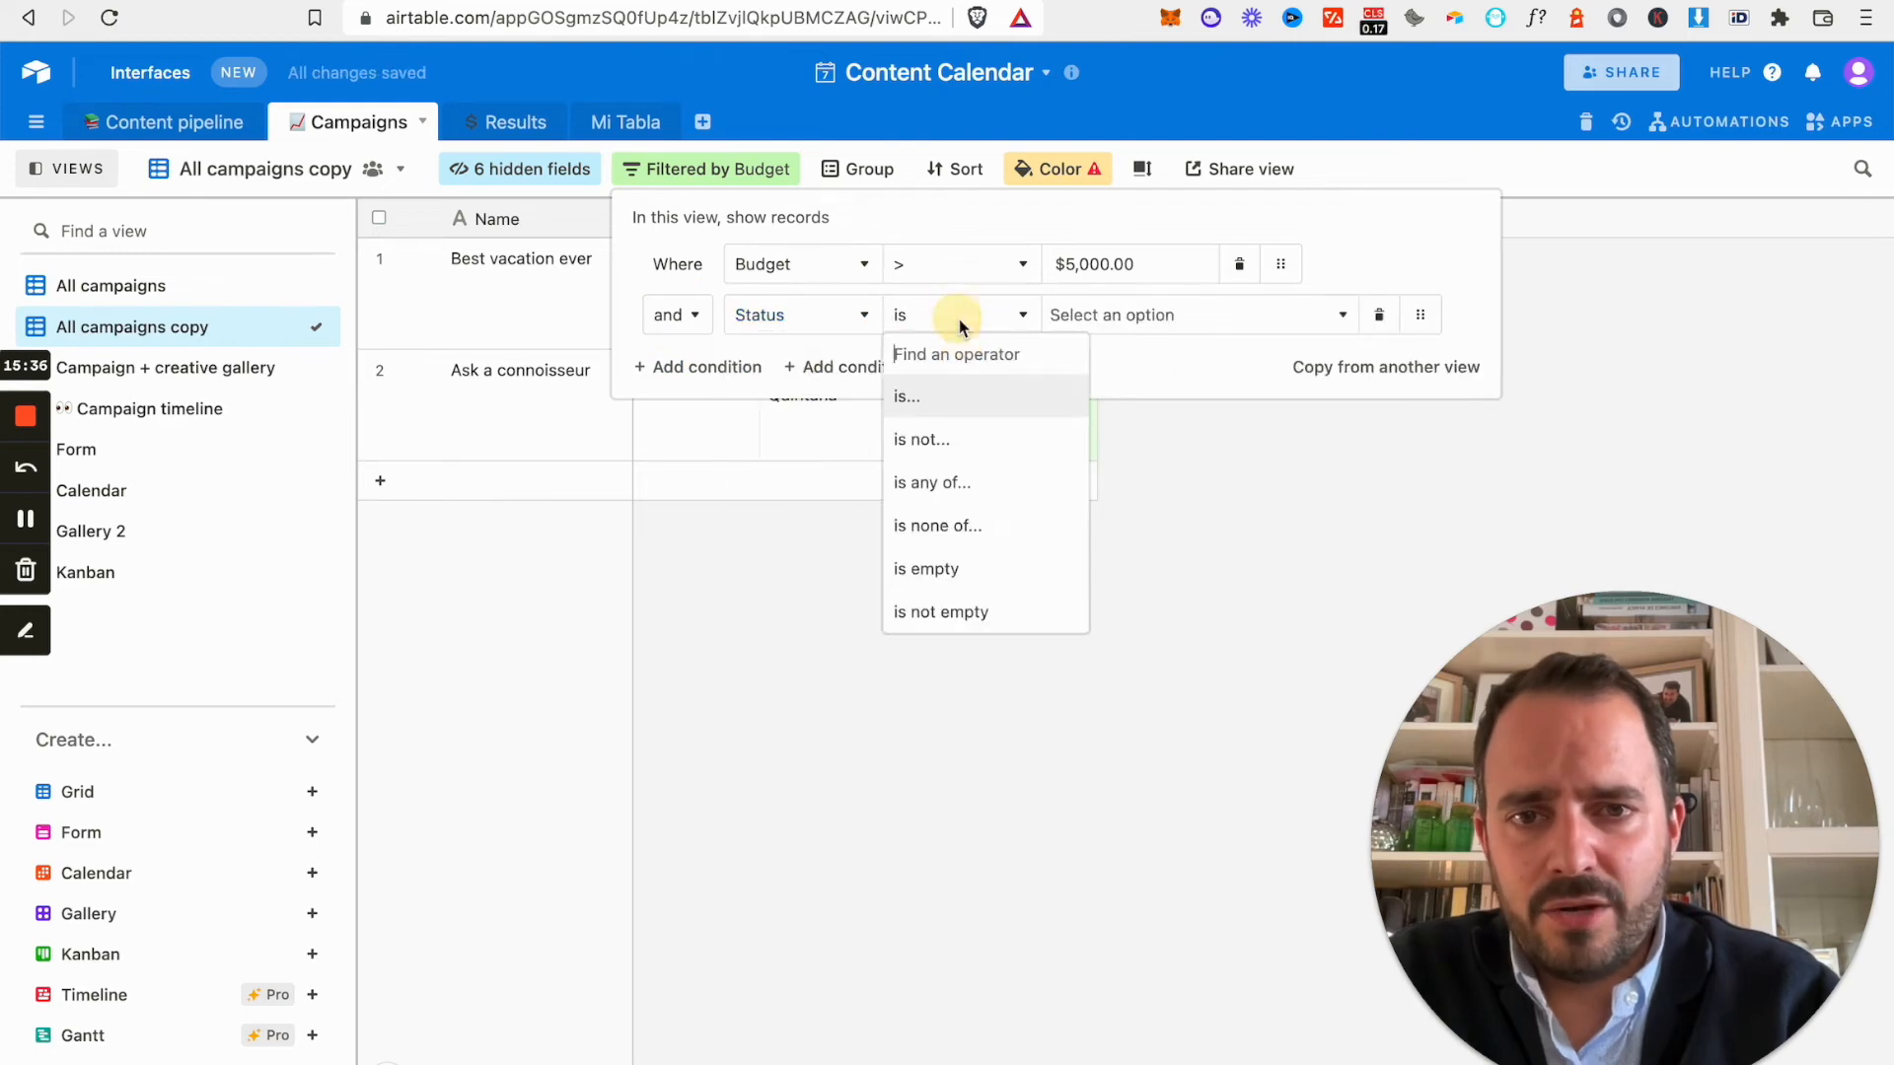
left_click(980, 613)
left_click(1184, 541)
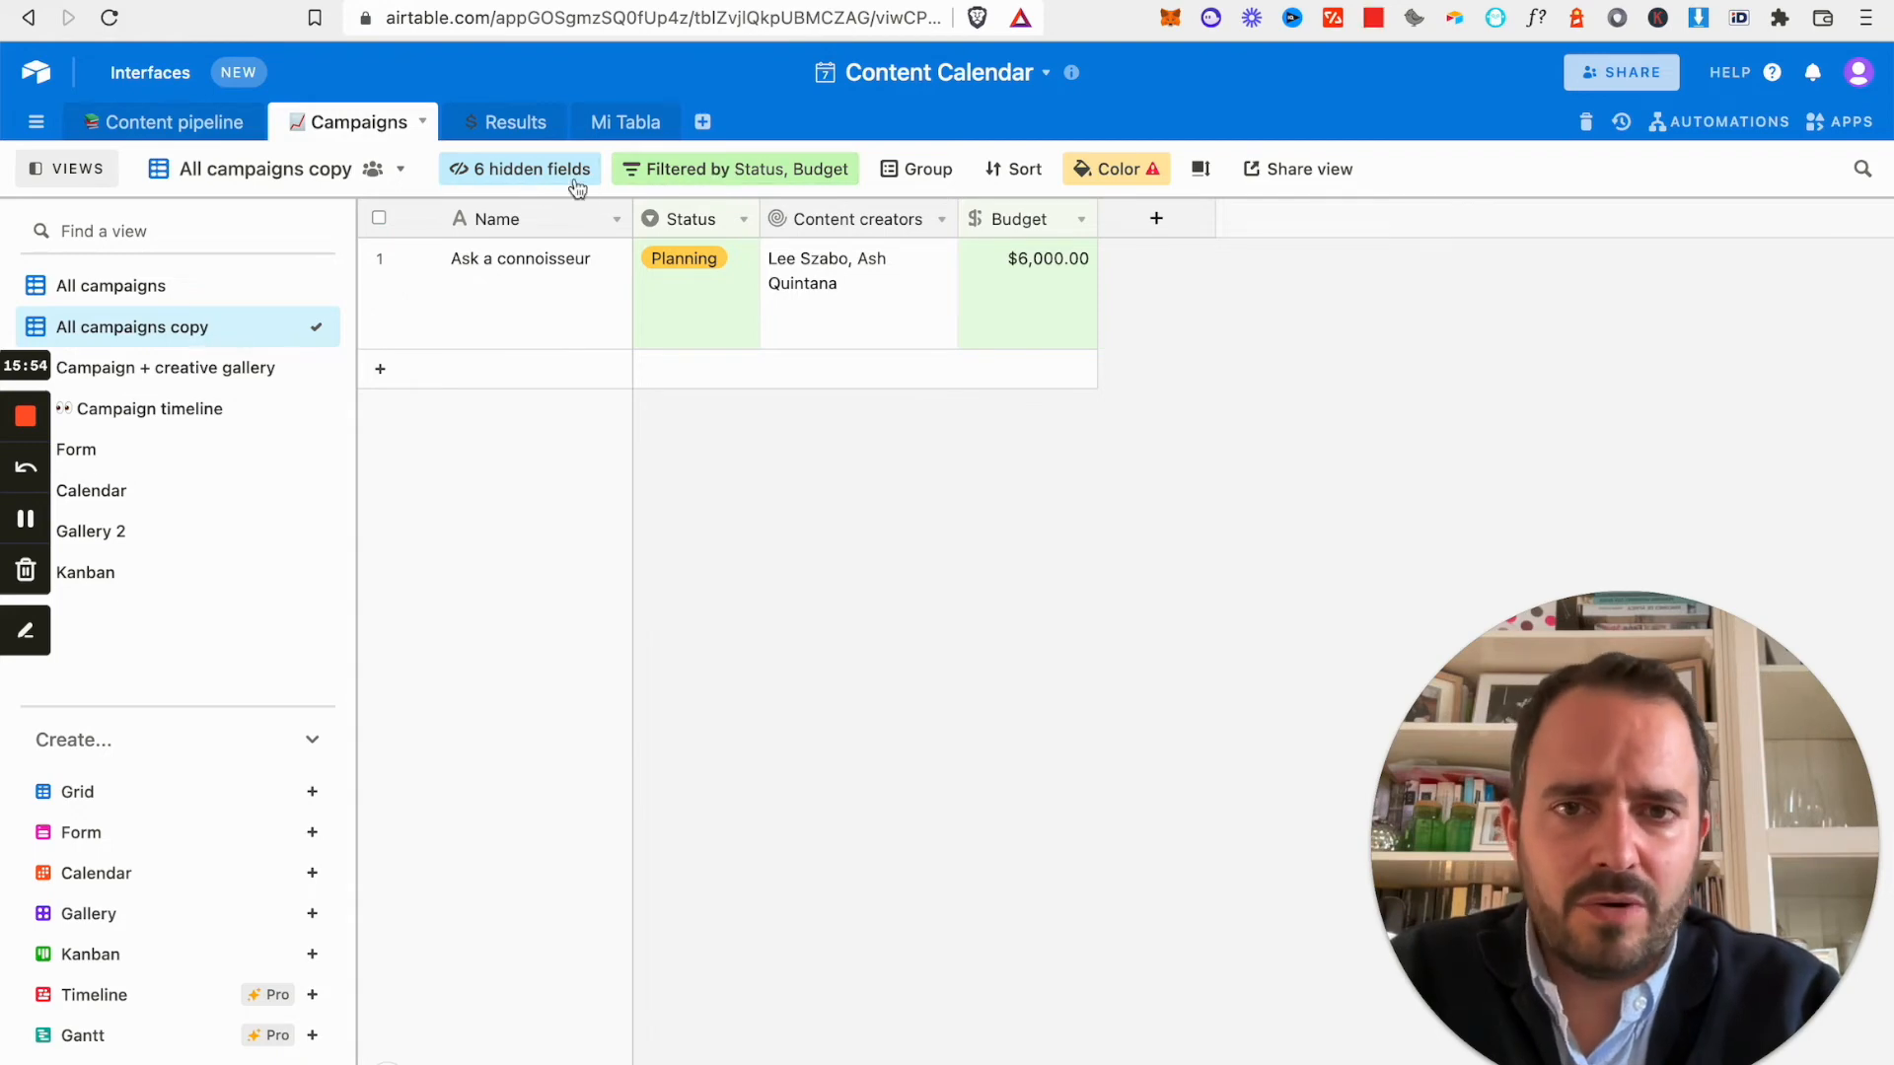
Duplicate the Production pipeline grid view in the Content pipeline table, keeping the name Production pipeline copy.
left_click(146, 288)
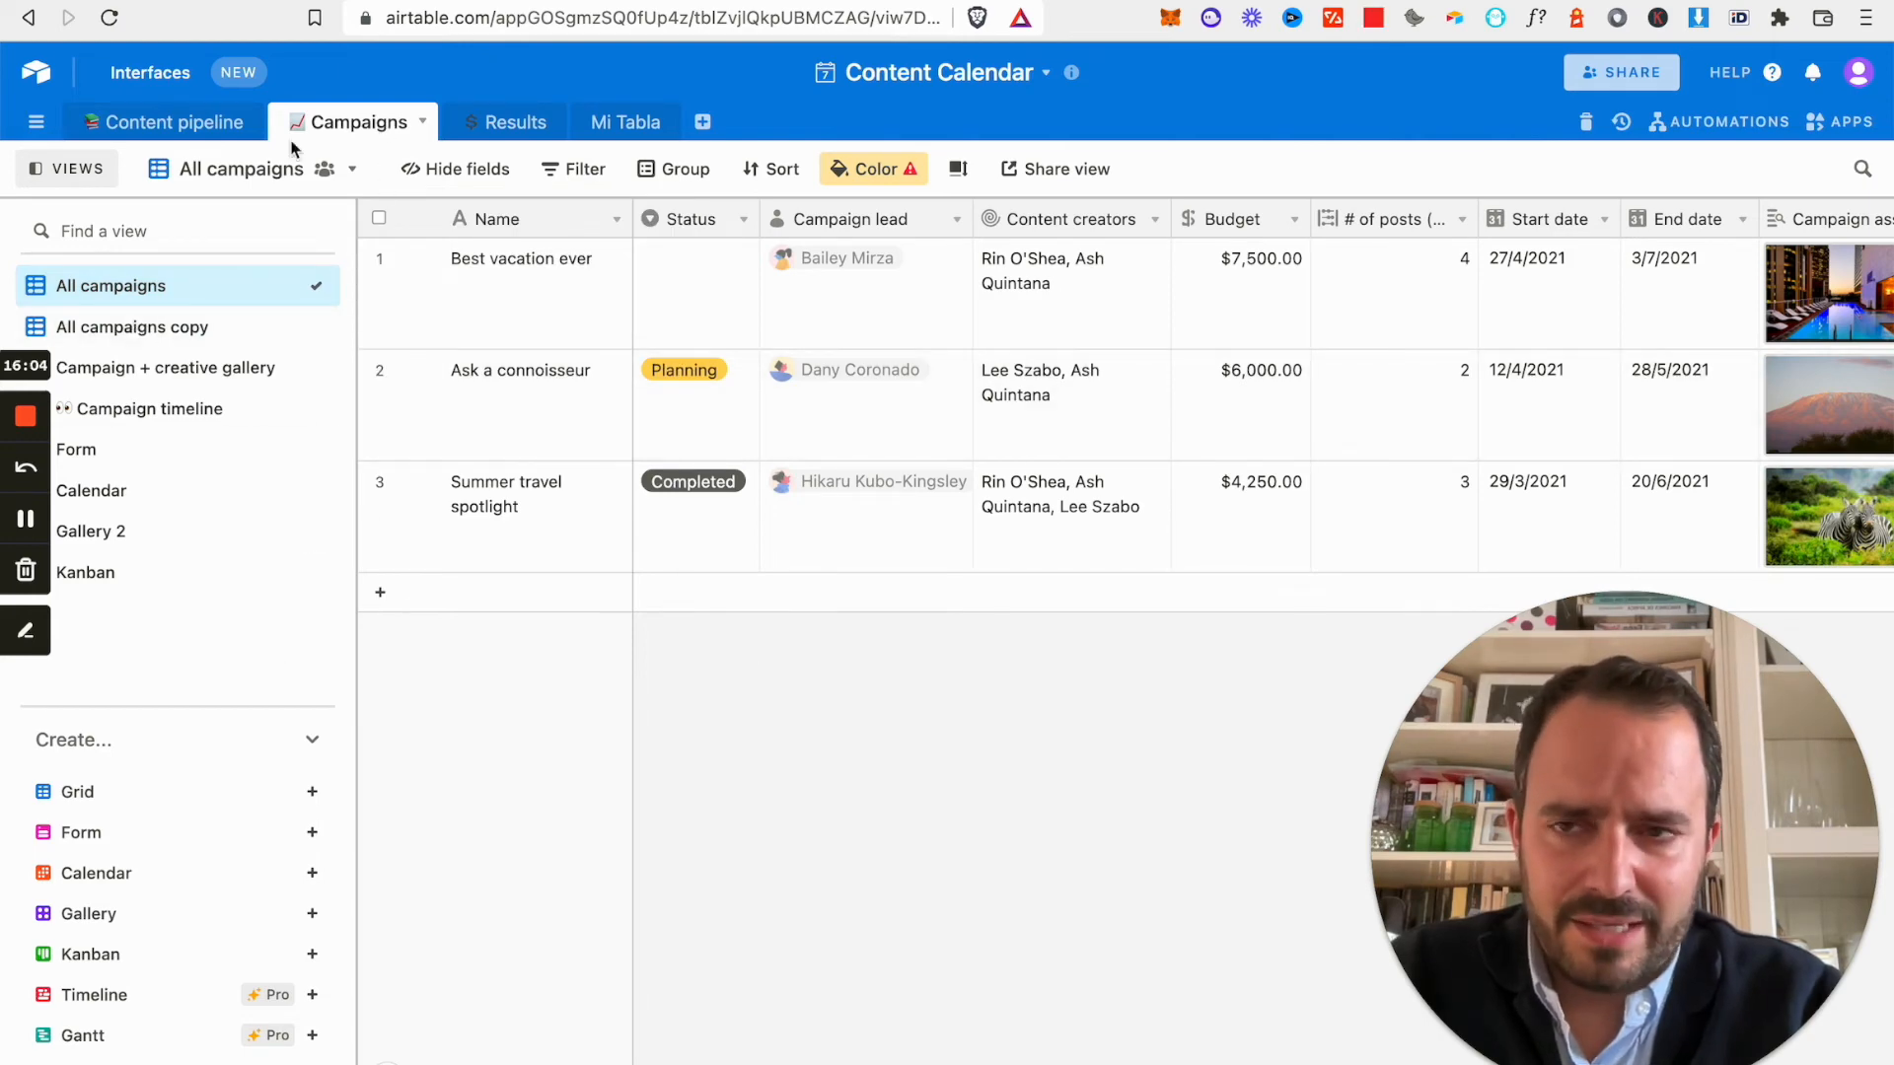
left_click(189, 124)
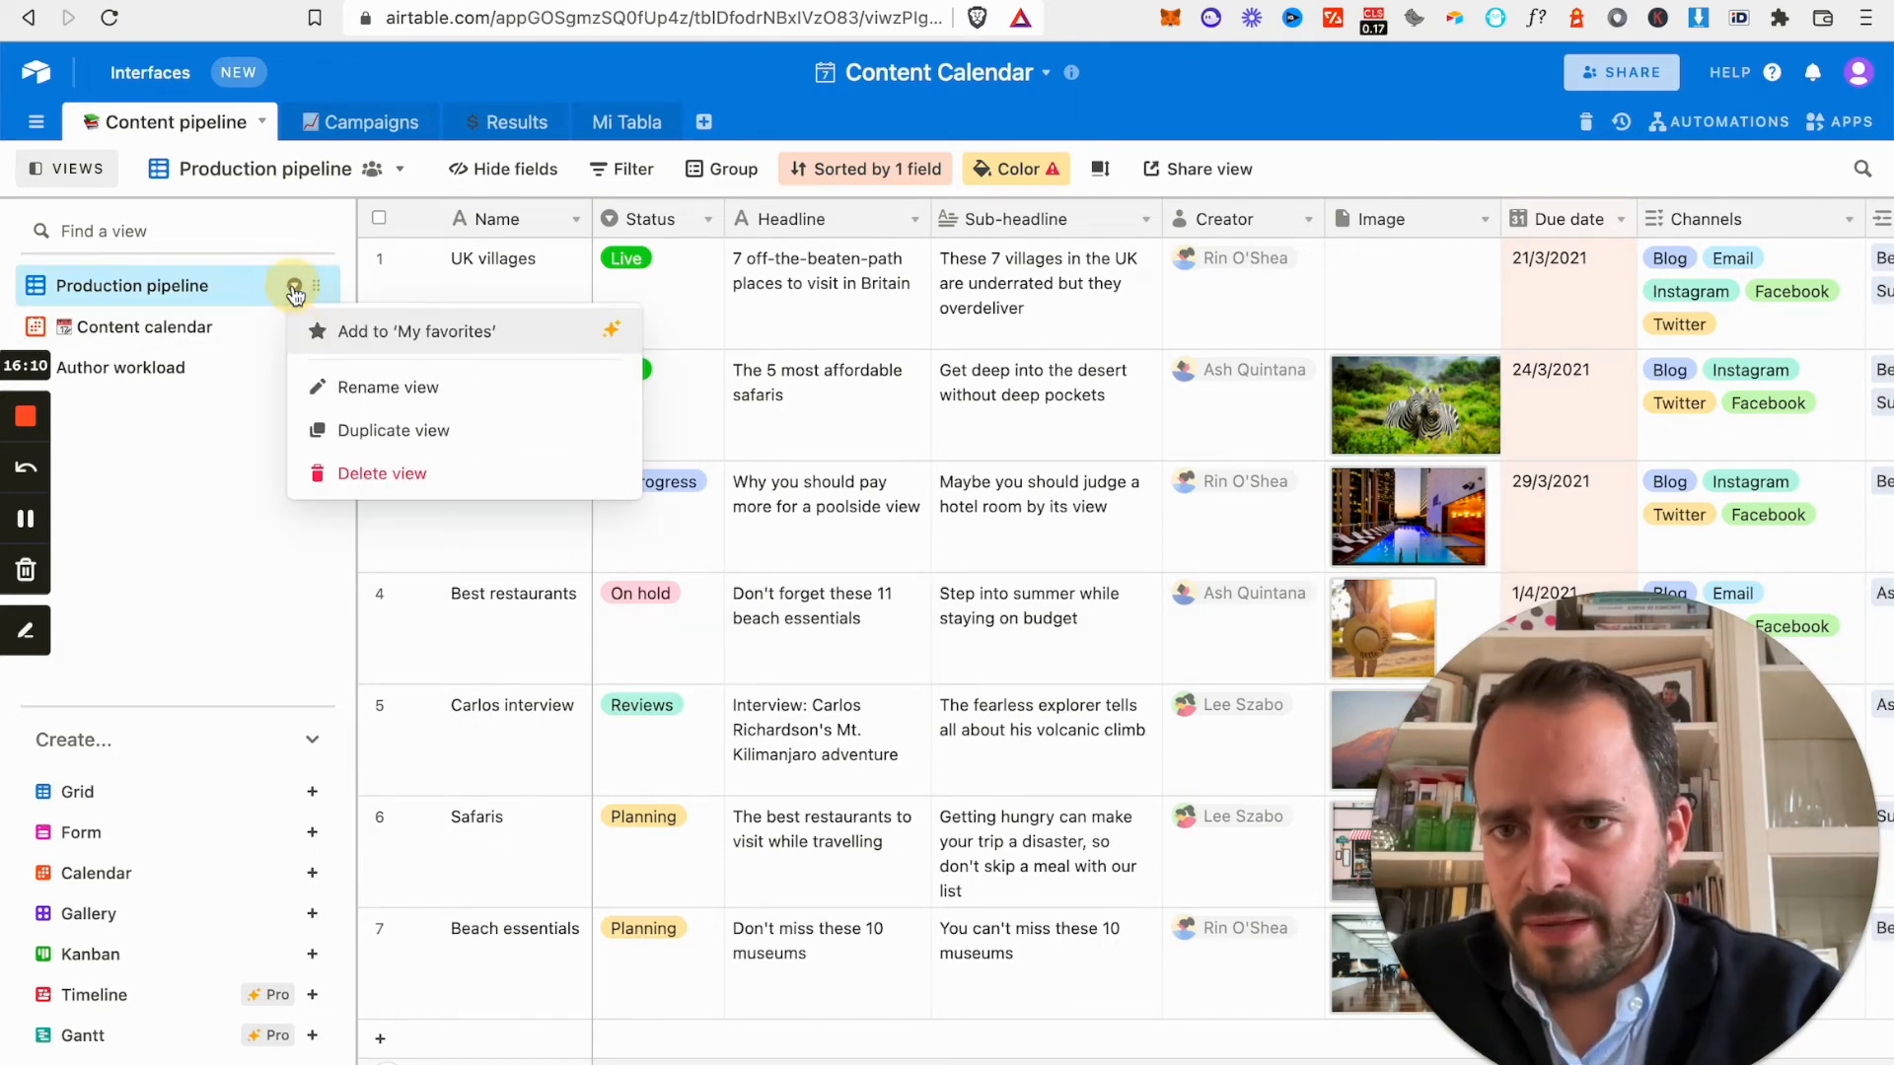
left_click(395, 431)
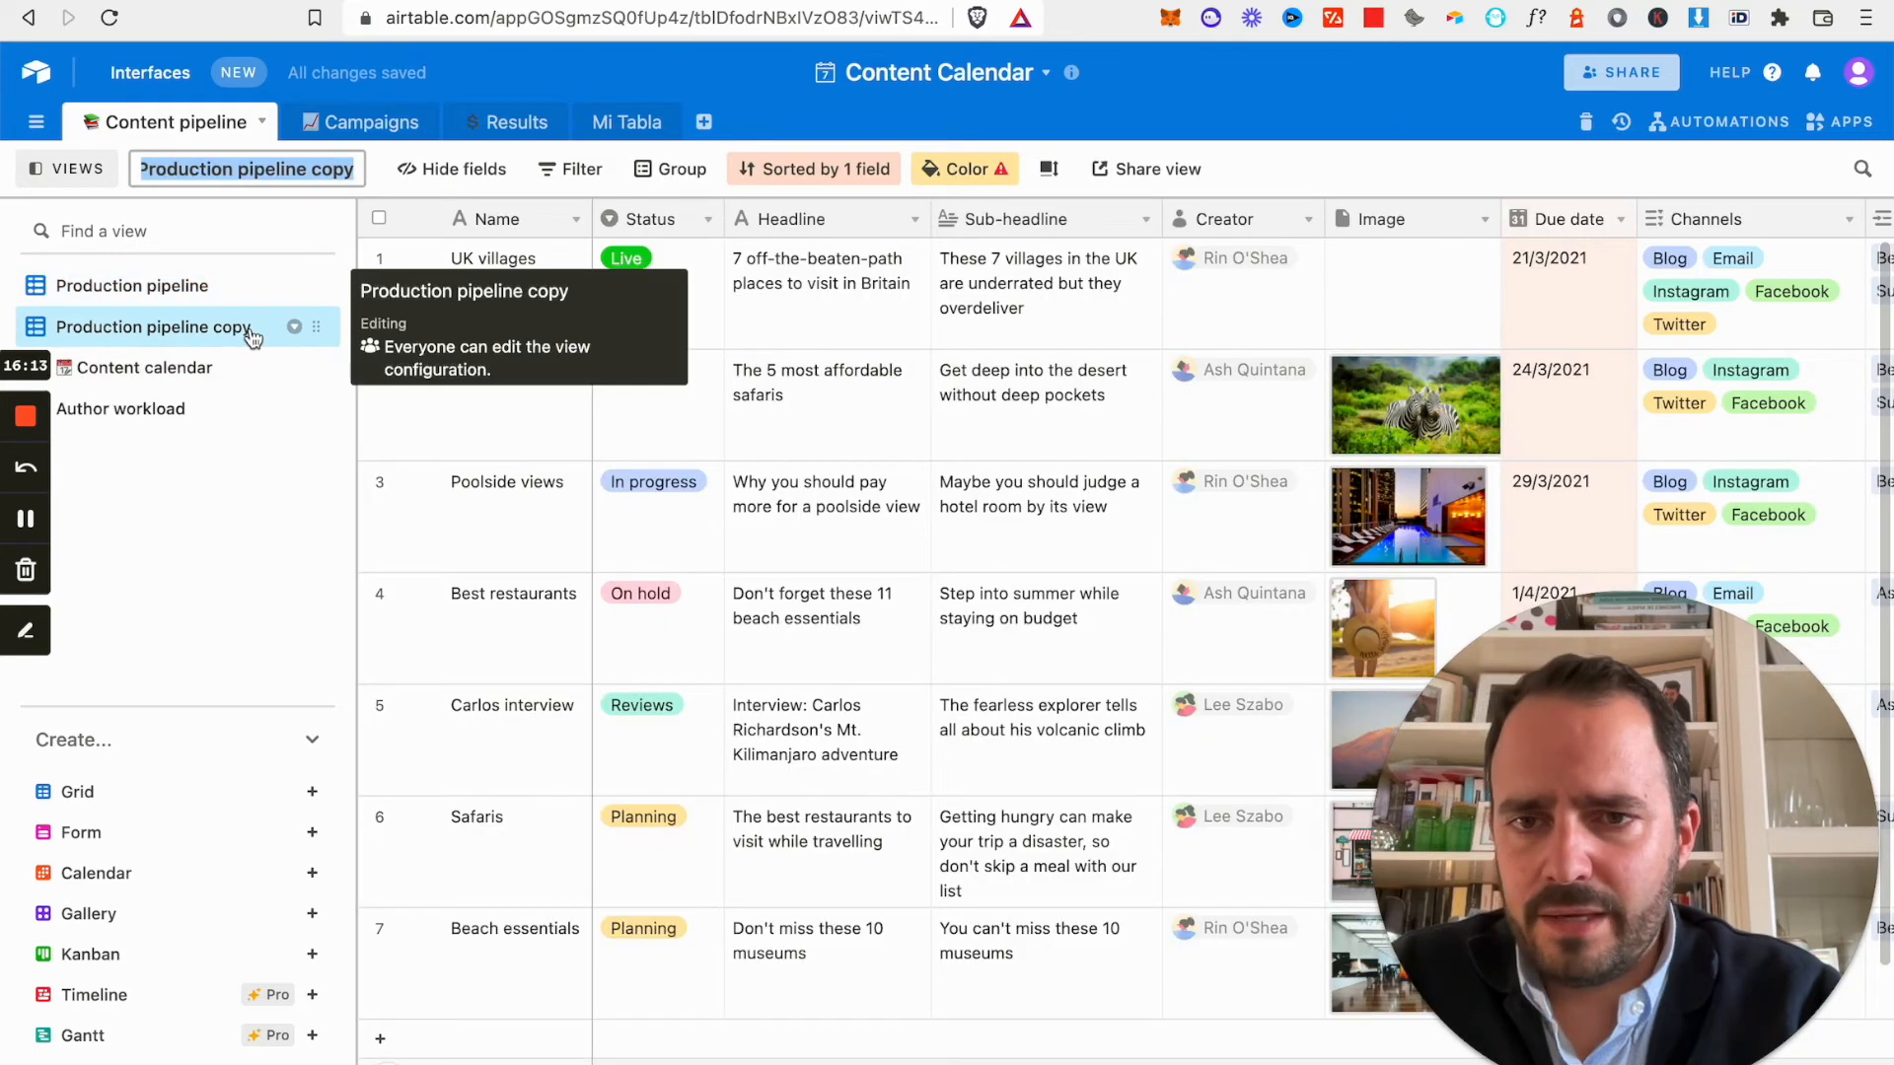
key("Return")
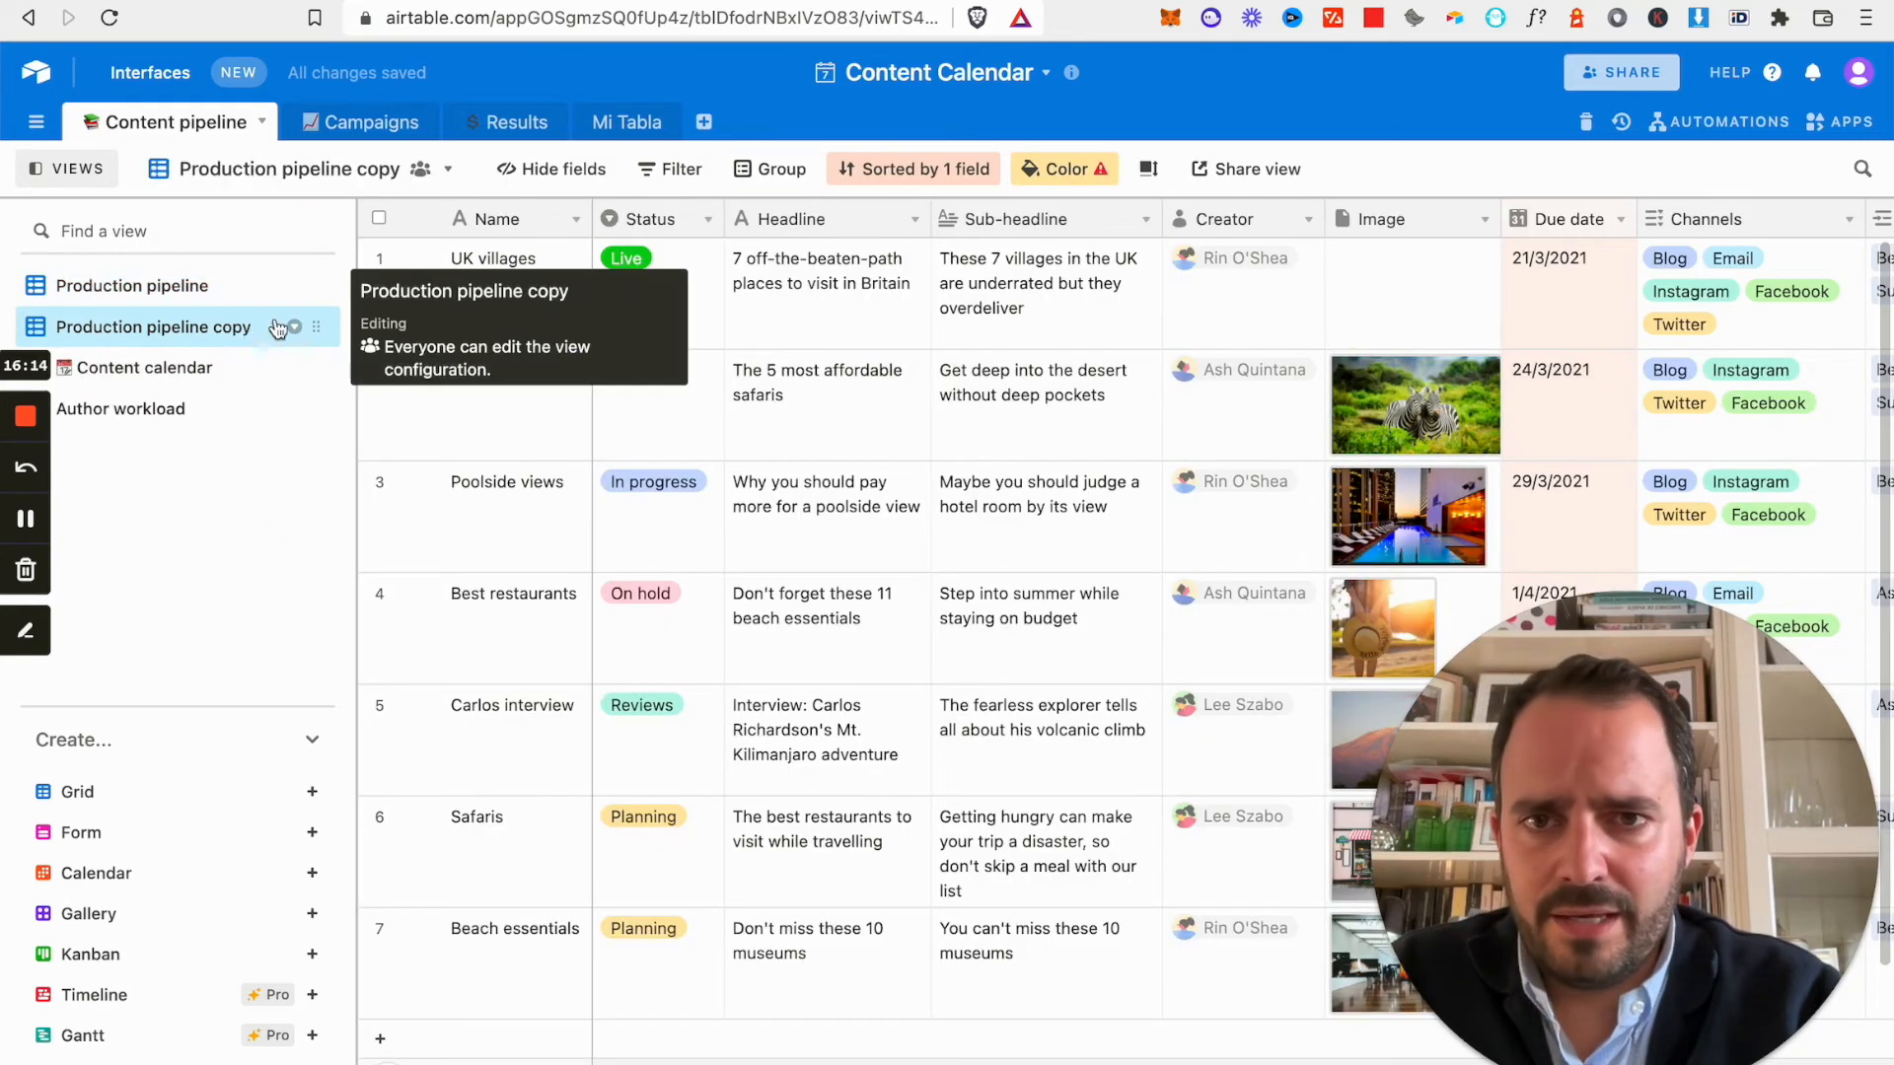
Group the records of the Production pipeline copy view by Status.
left_click(774, 183)
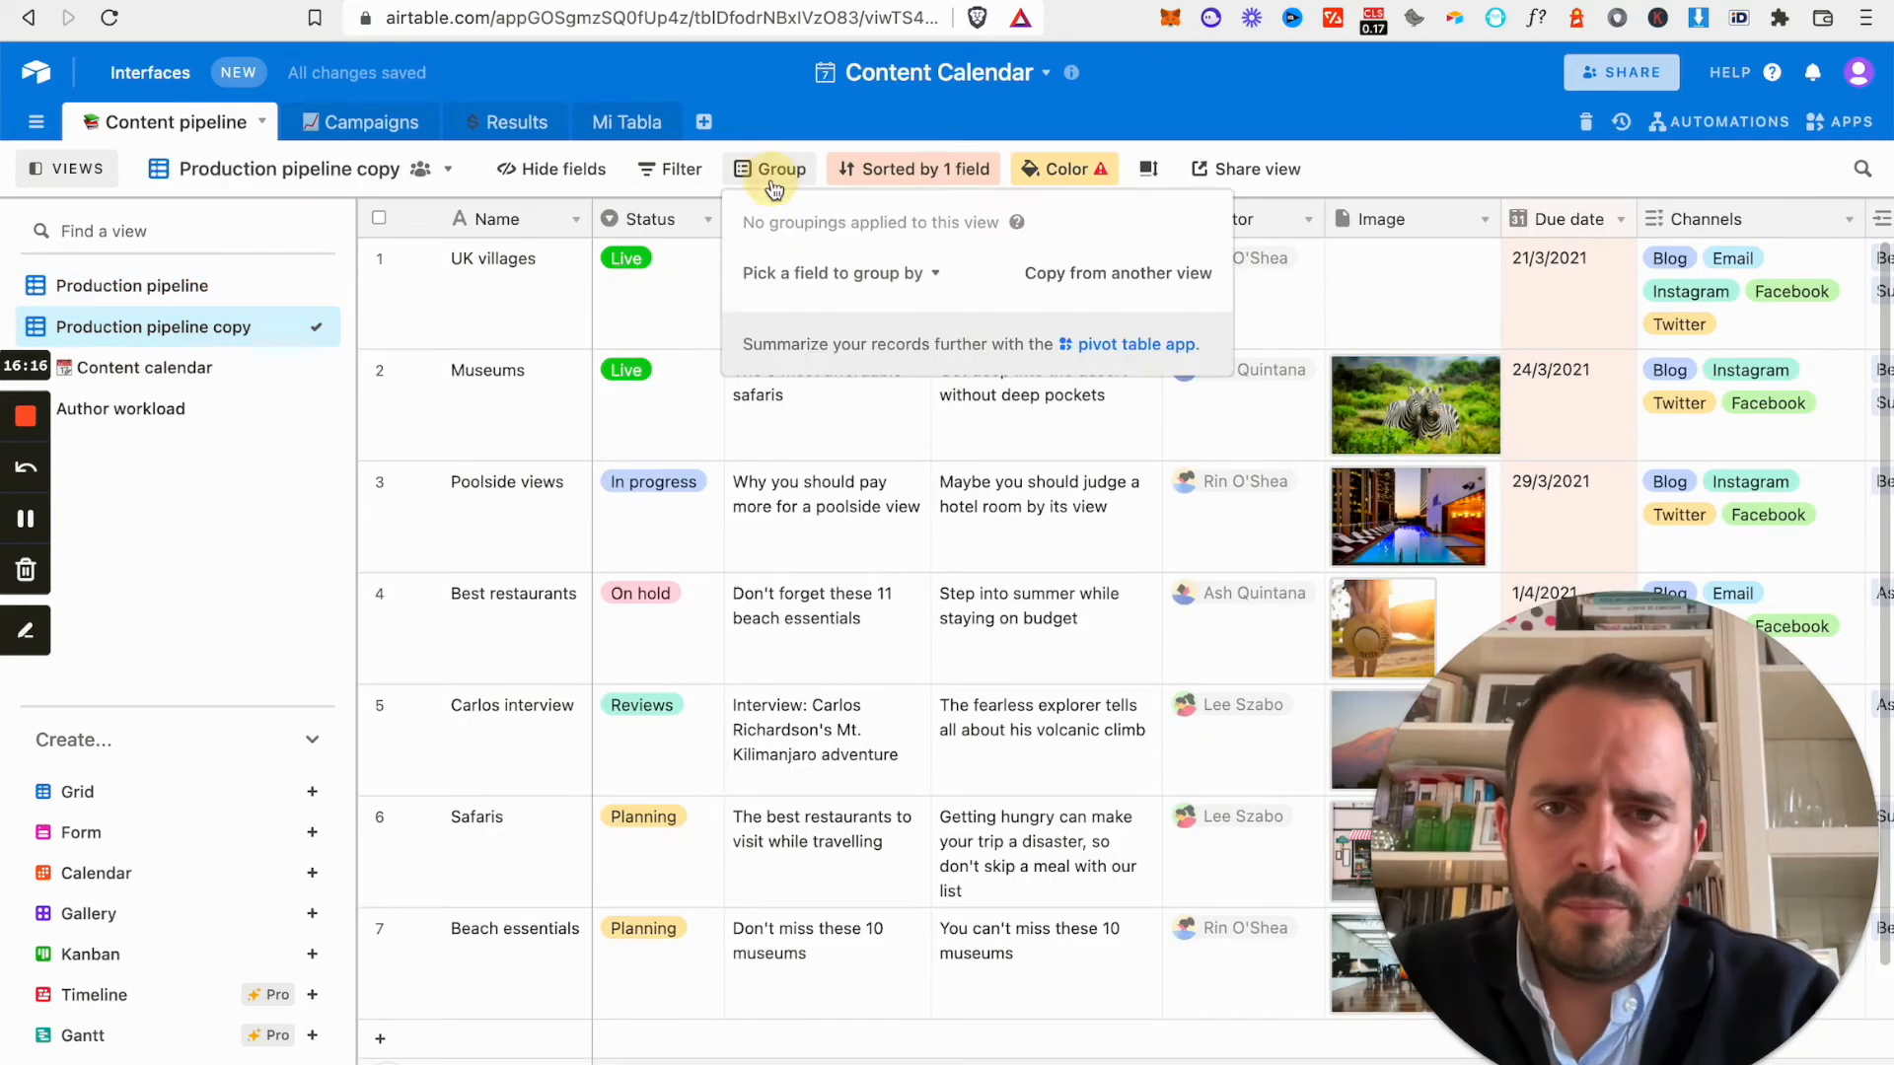
left_click(931, 286)
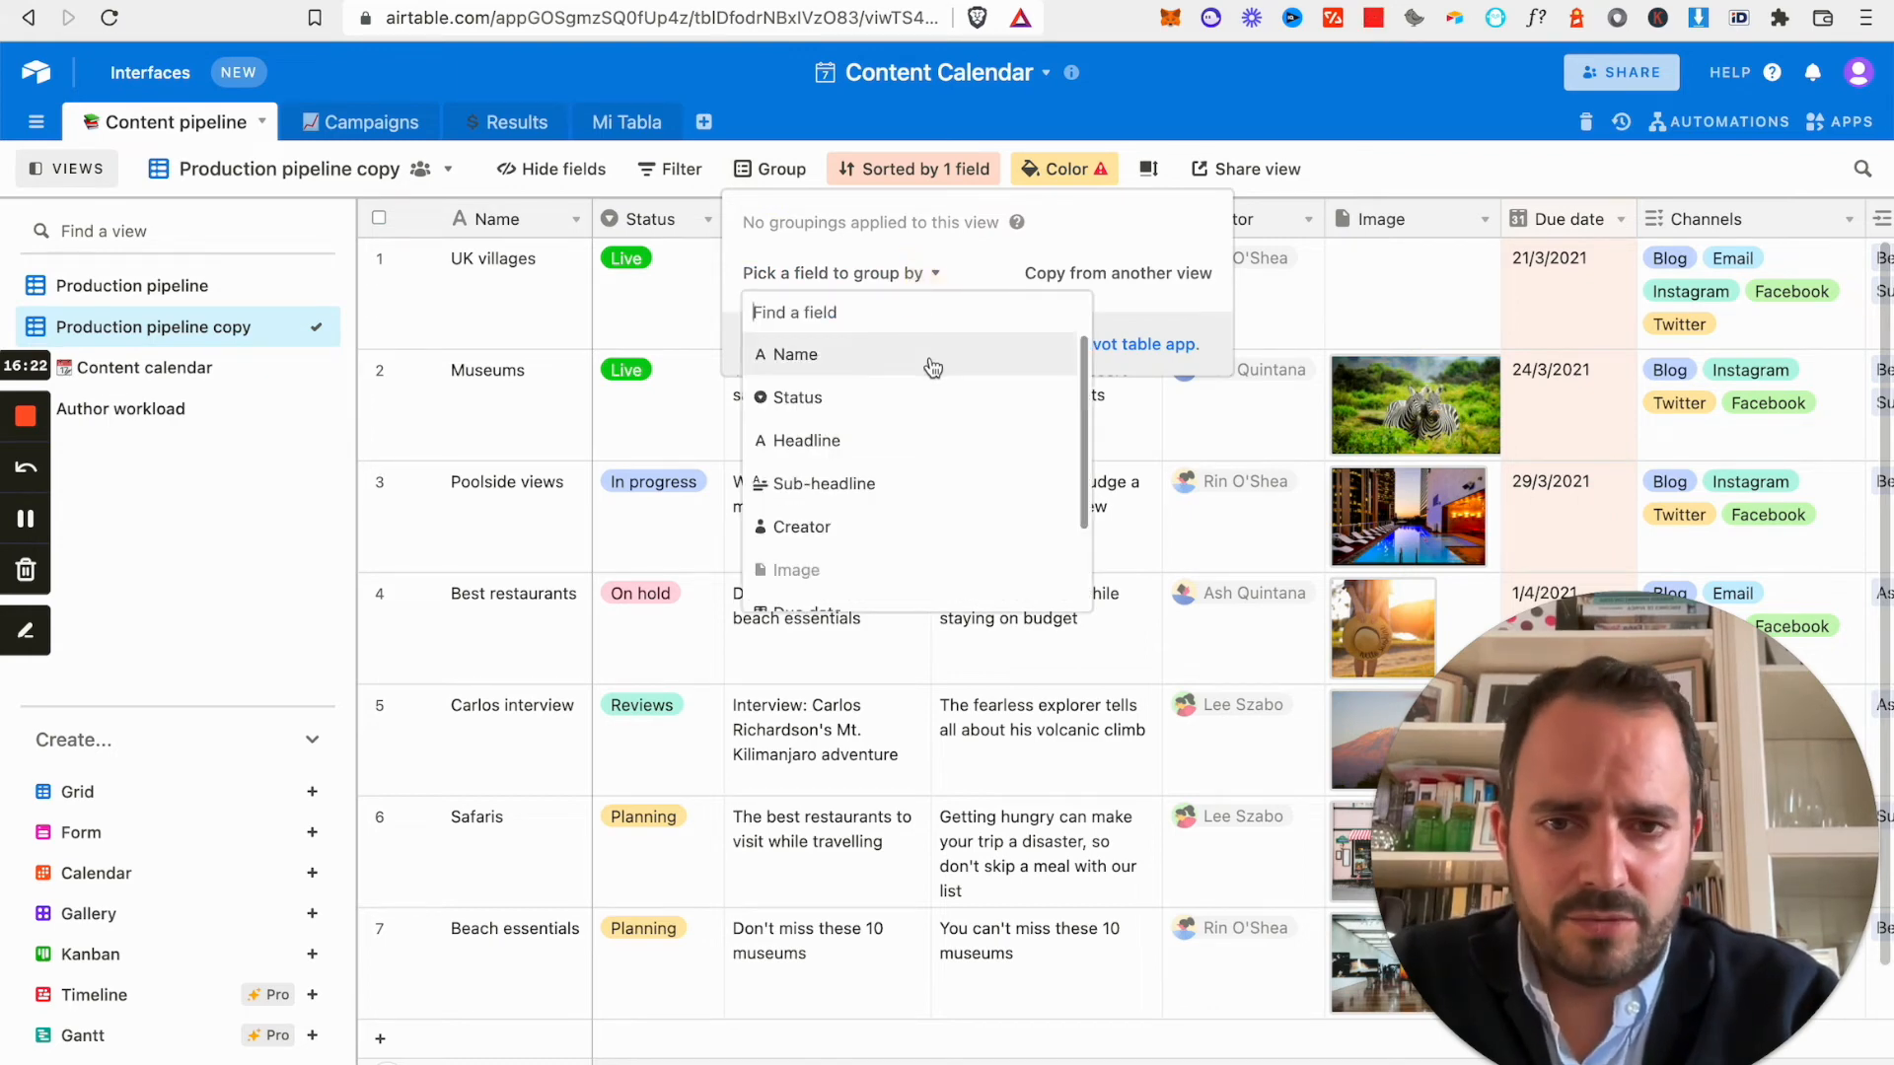
left_click(792, 400)
left_click(818, 602)
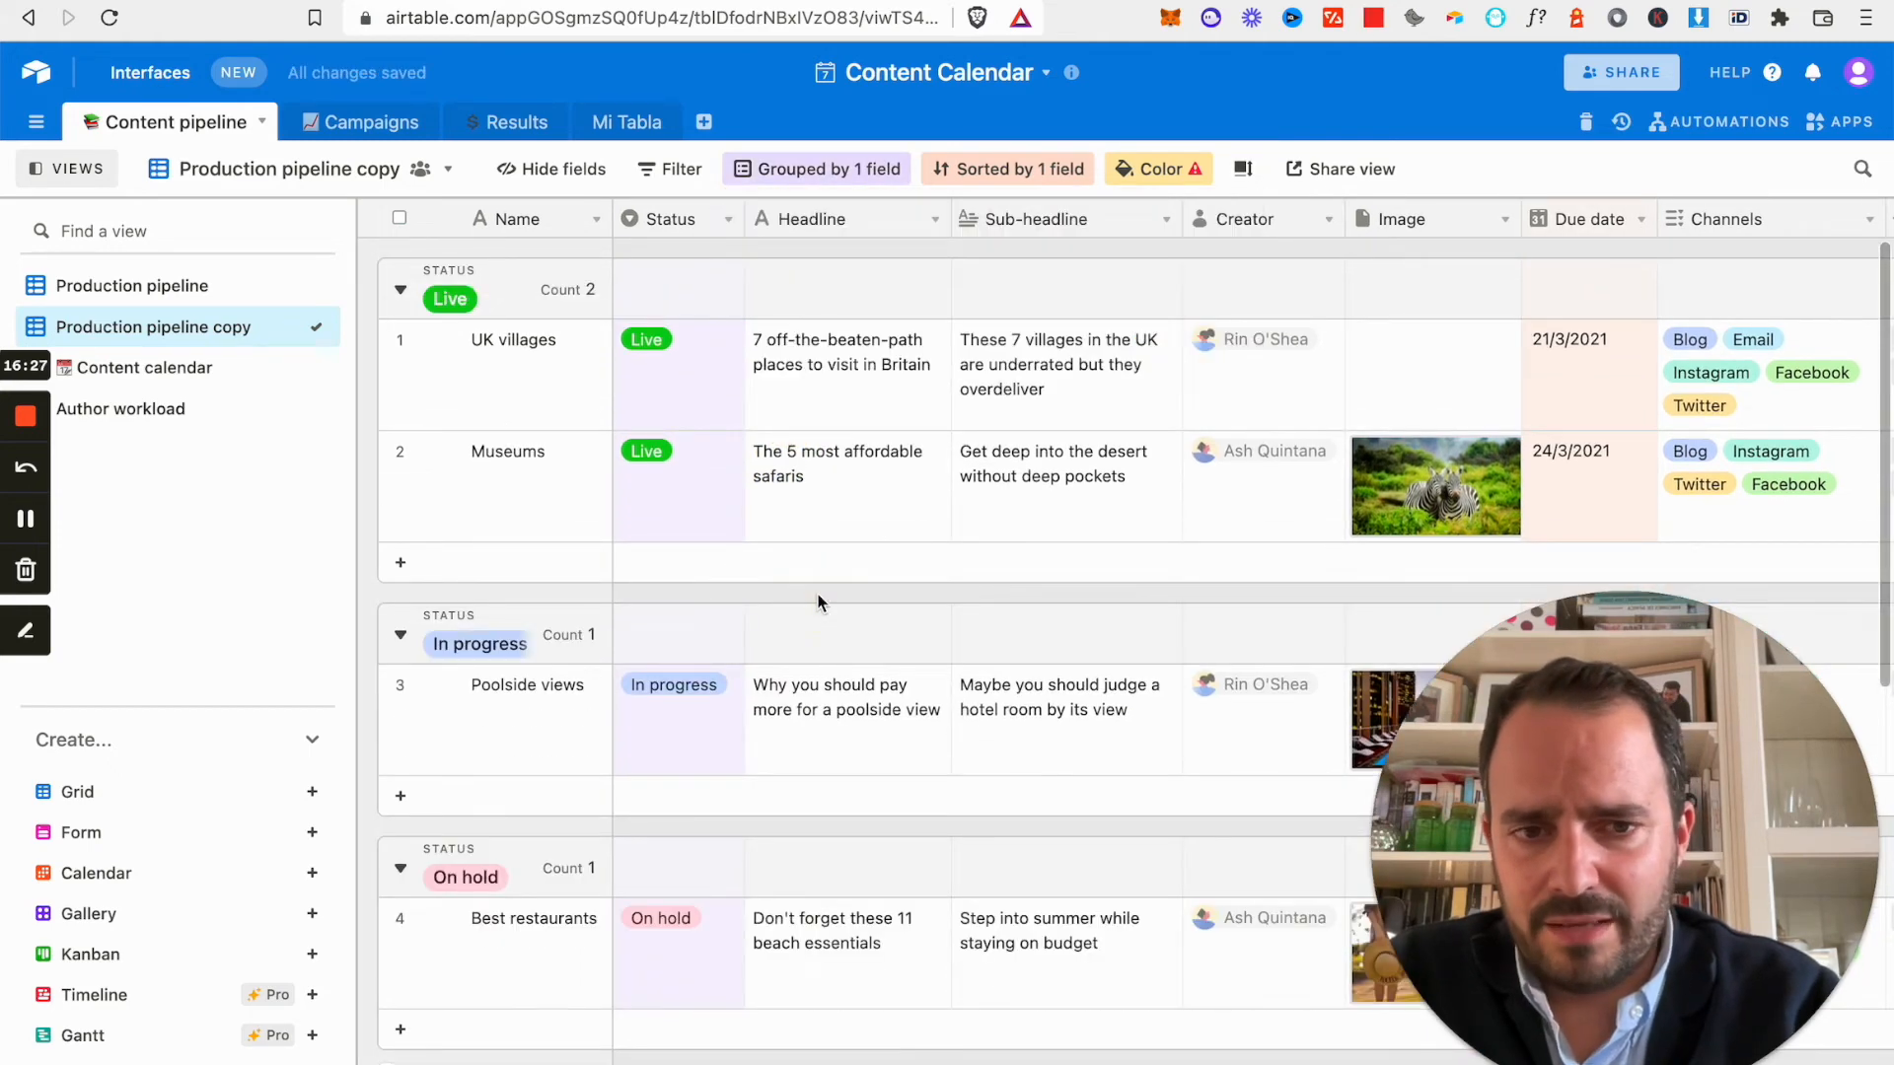
Look through the records of each Status group in the Production pipeline copy view.
scroll(545, 747, "down", 5)
scroll(546, 747, "up", 5)
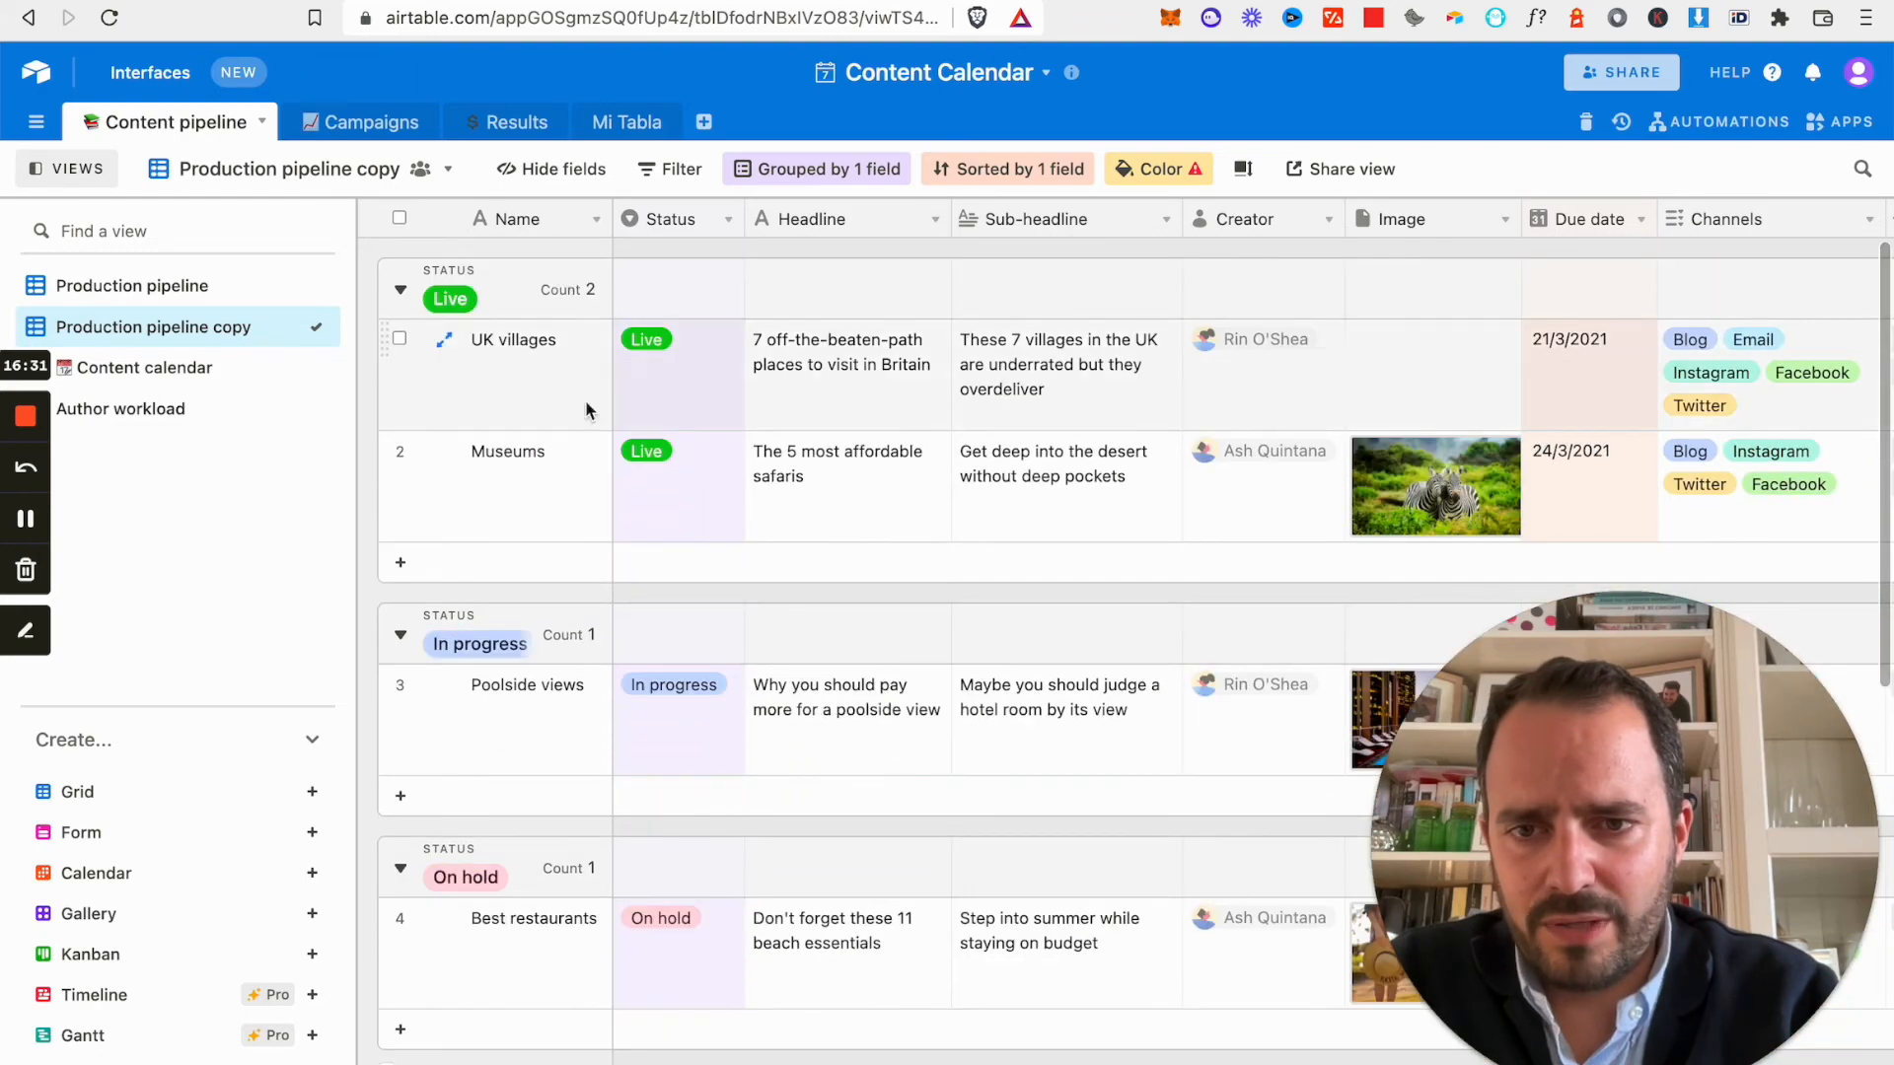
scroll(584, 404, "down", 2)
scroll(594, 514, "down", 5)
scroll(594, 514, "left", 1)
scroll(594, 514, "up", 7)
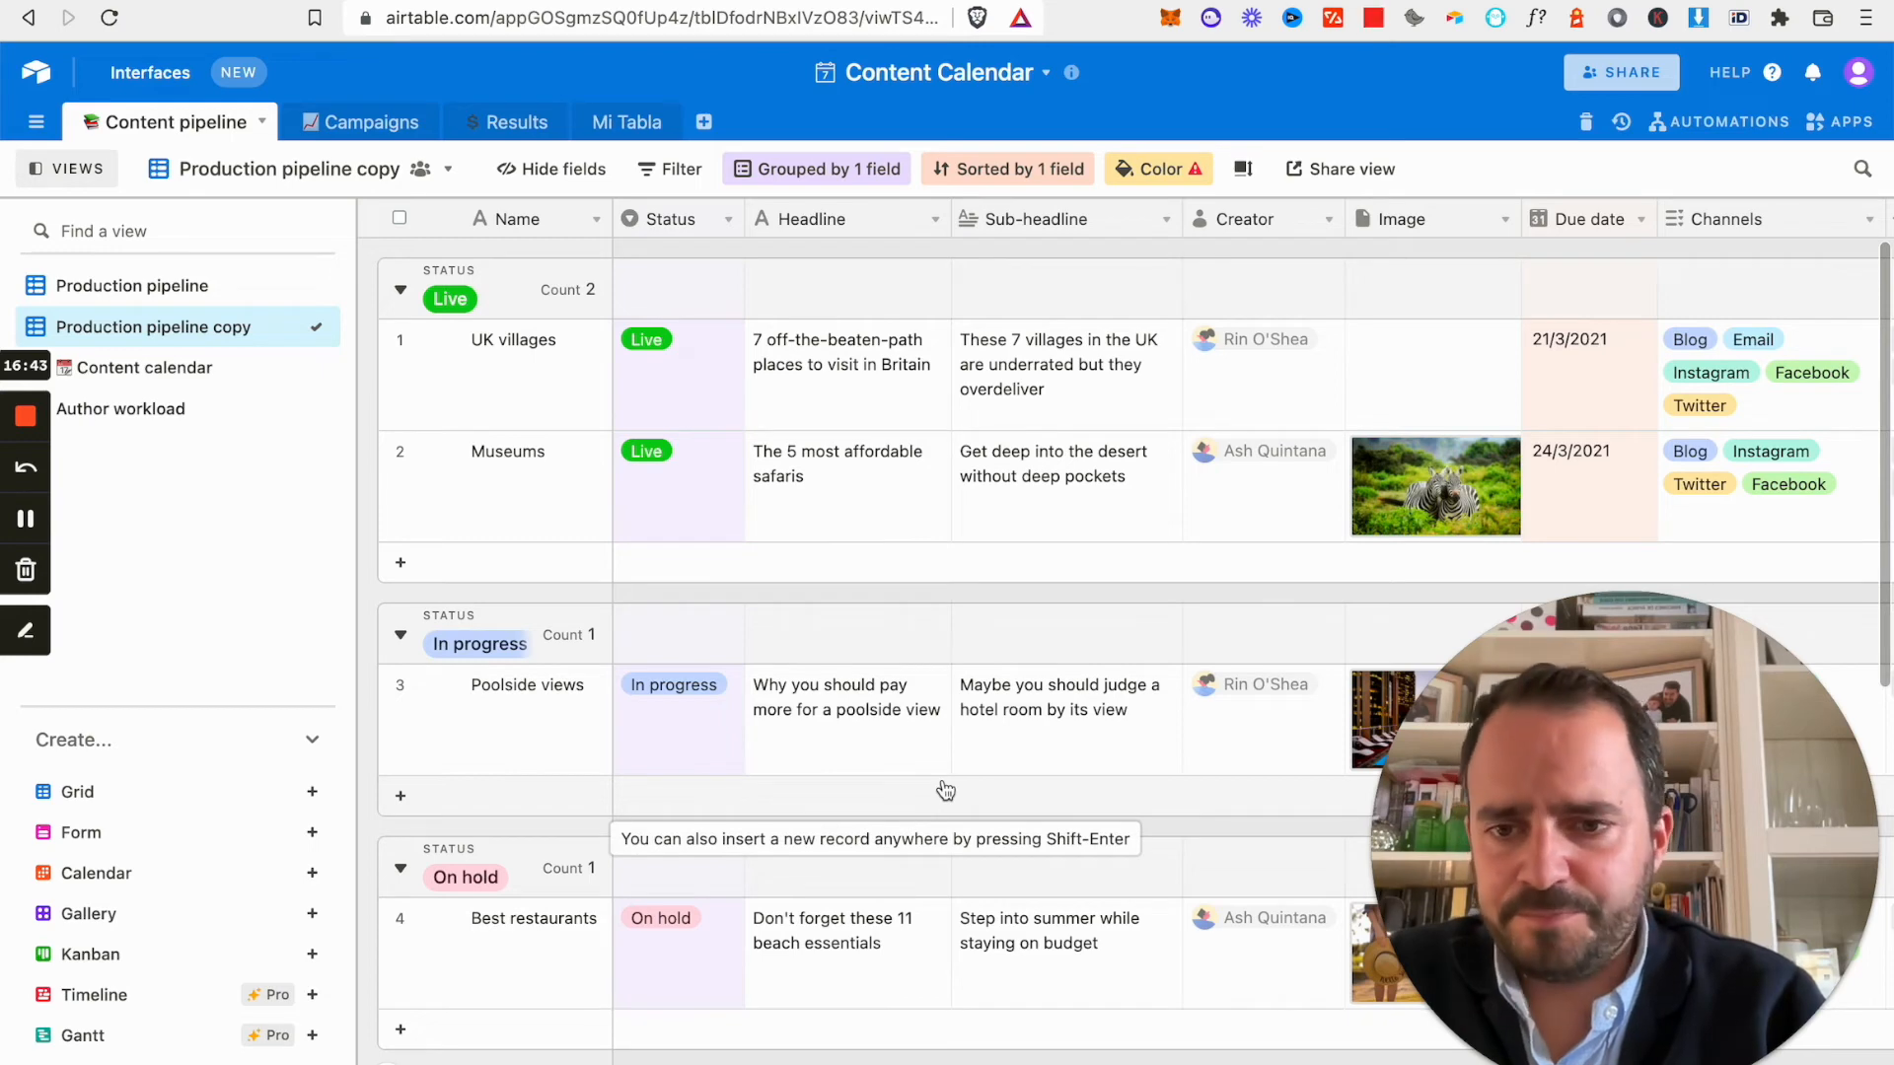
scroll(945, 789, "down", 8)
scroll(944, 779, "up", 8)
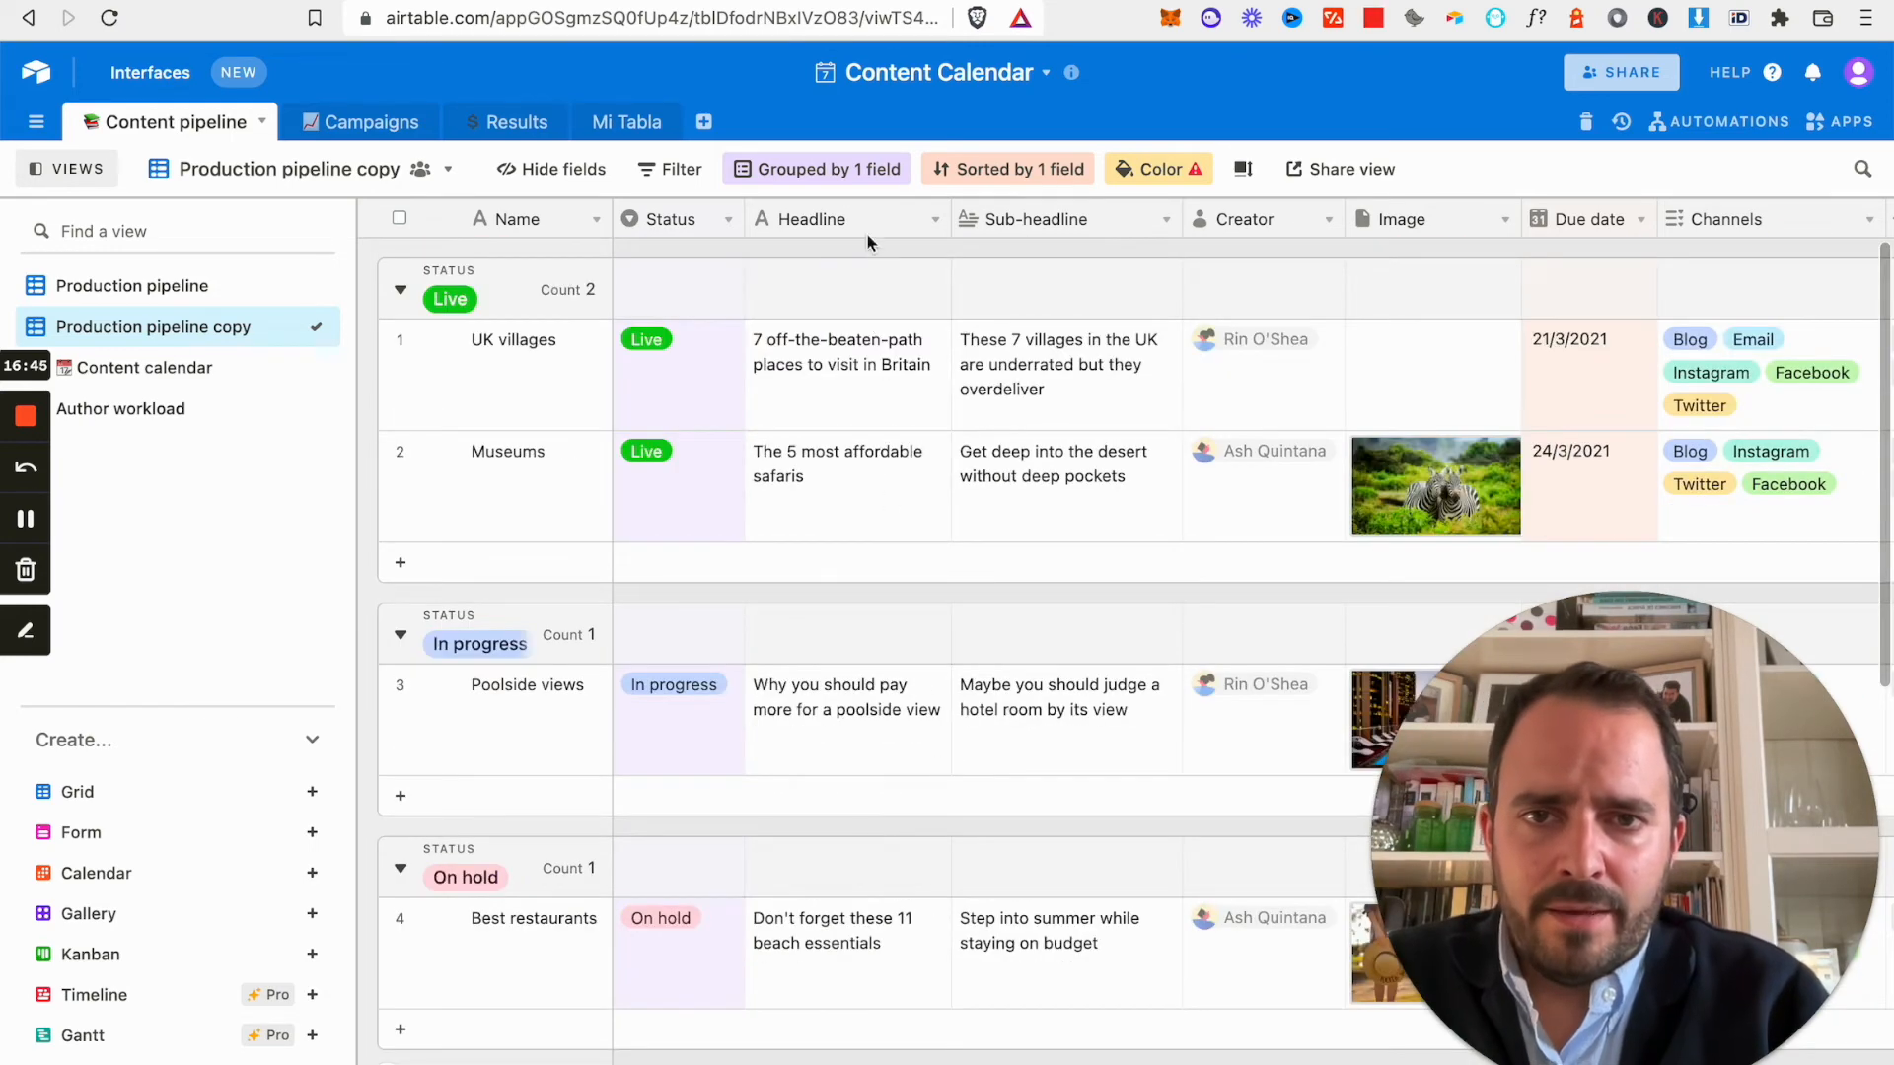
Add Creator as a second grouping level below Status, ordered A → Z.
left_click(836, 171)
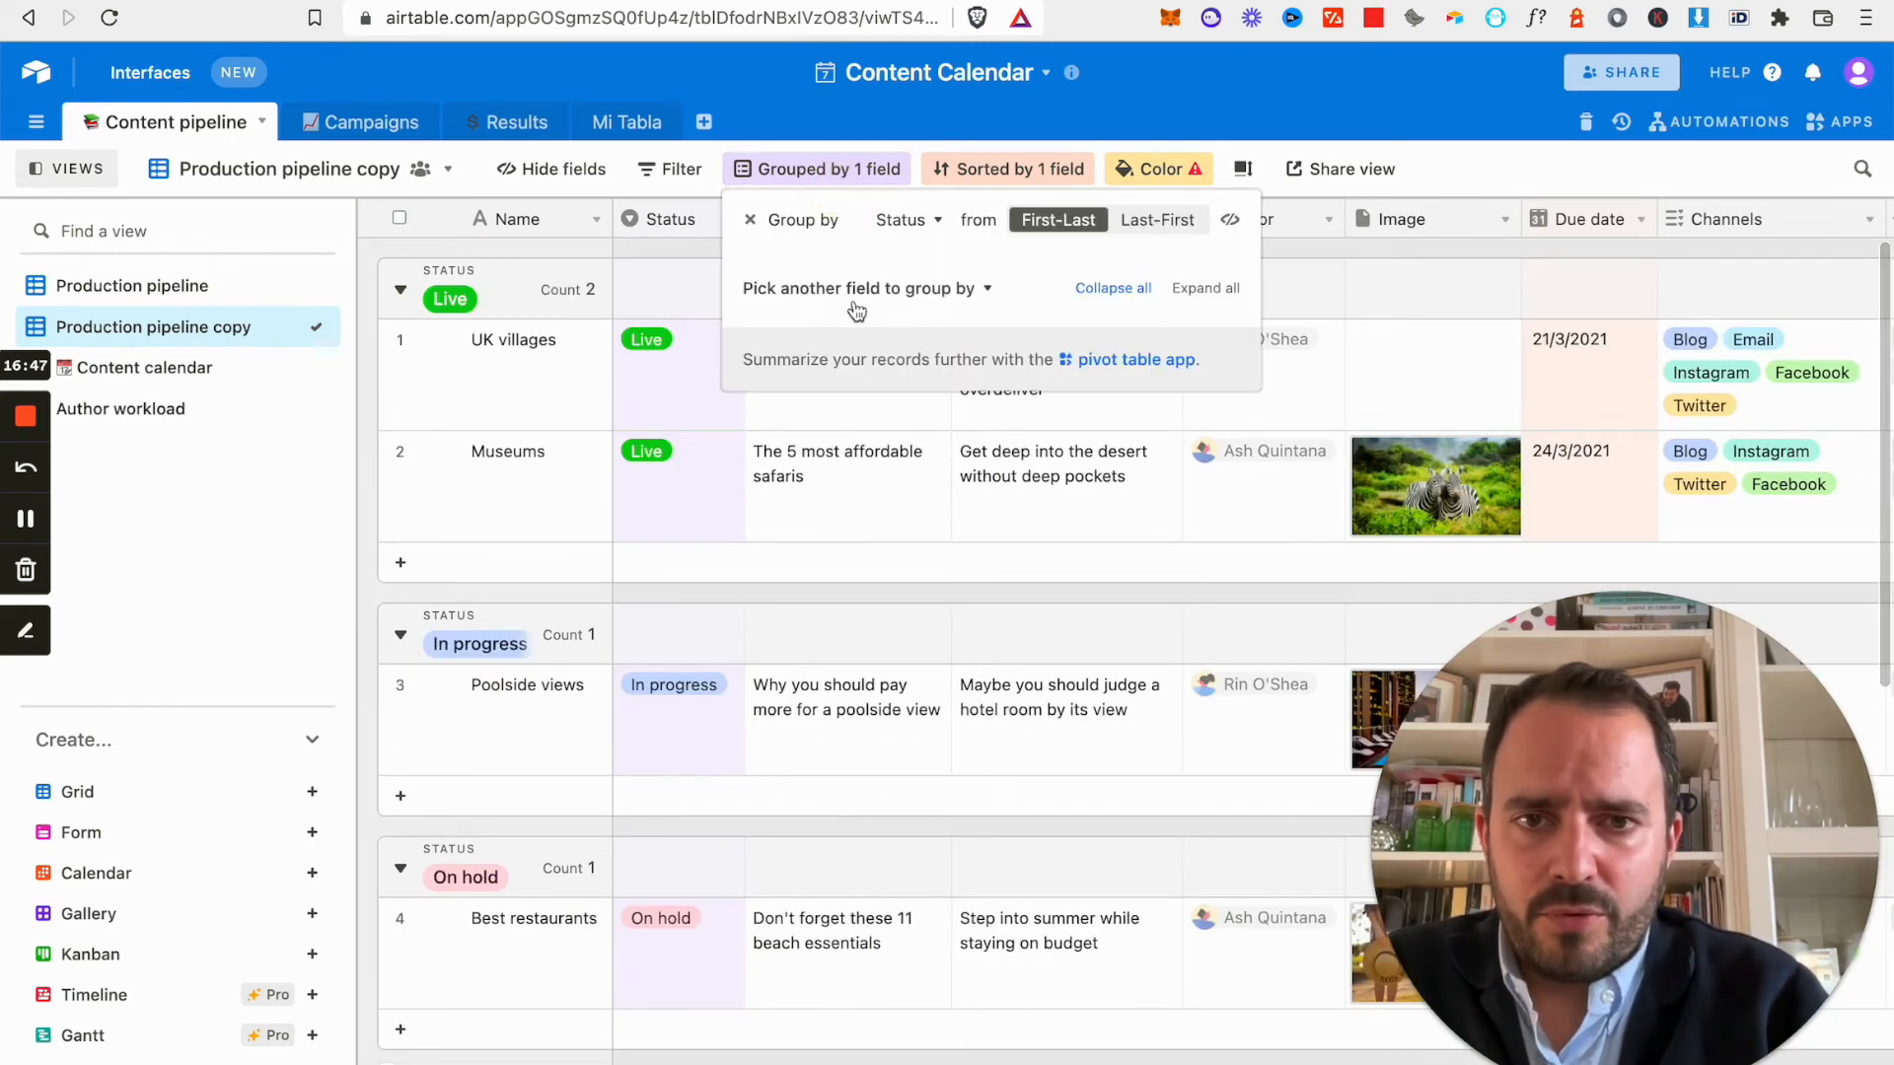
left_click(965, 296)
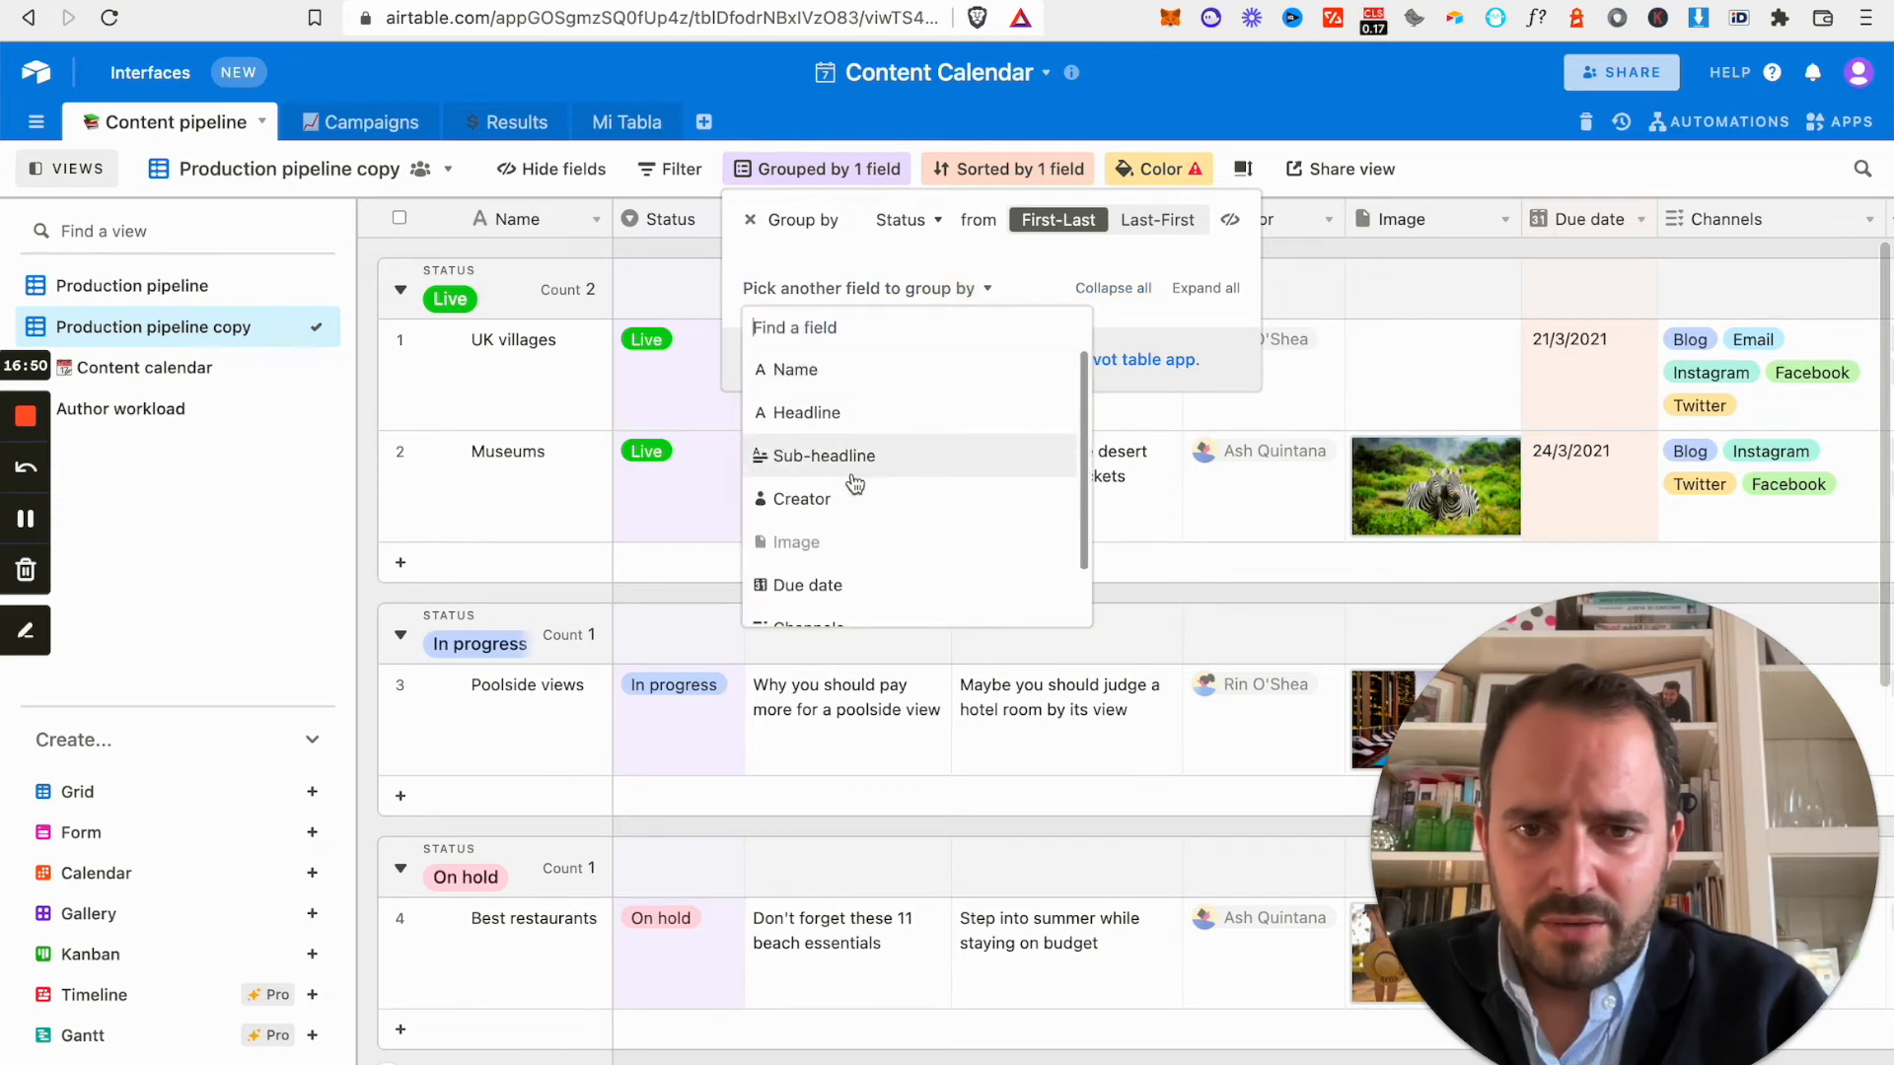
scroll(848, 493, "down", 2)
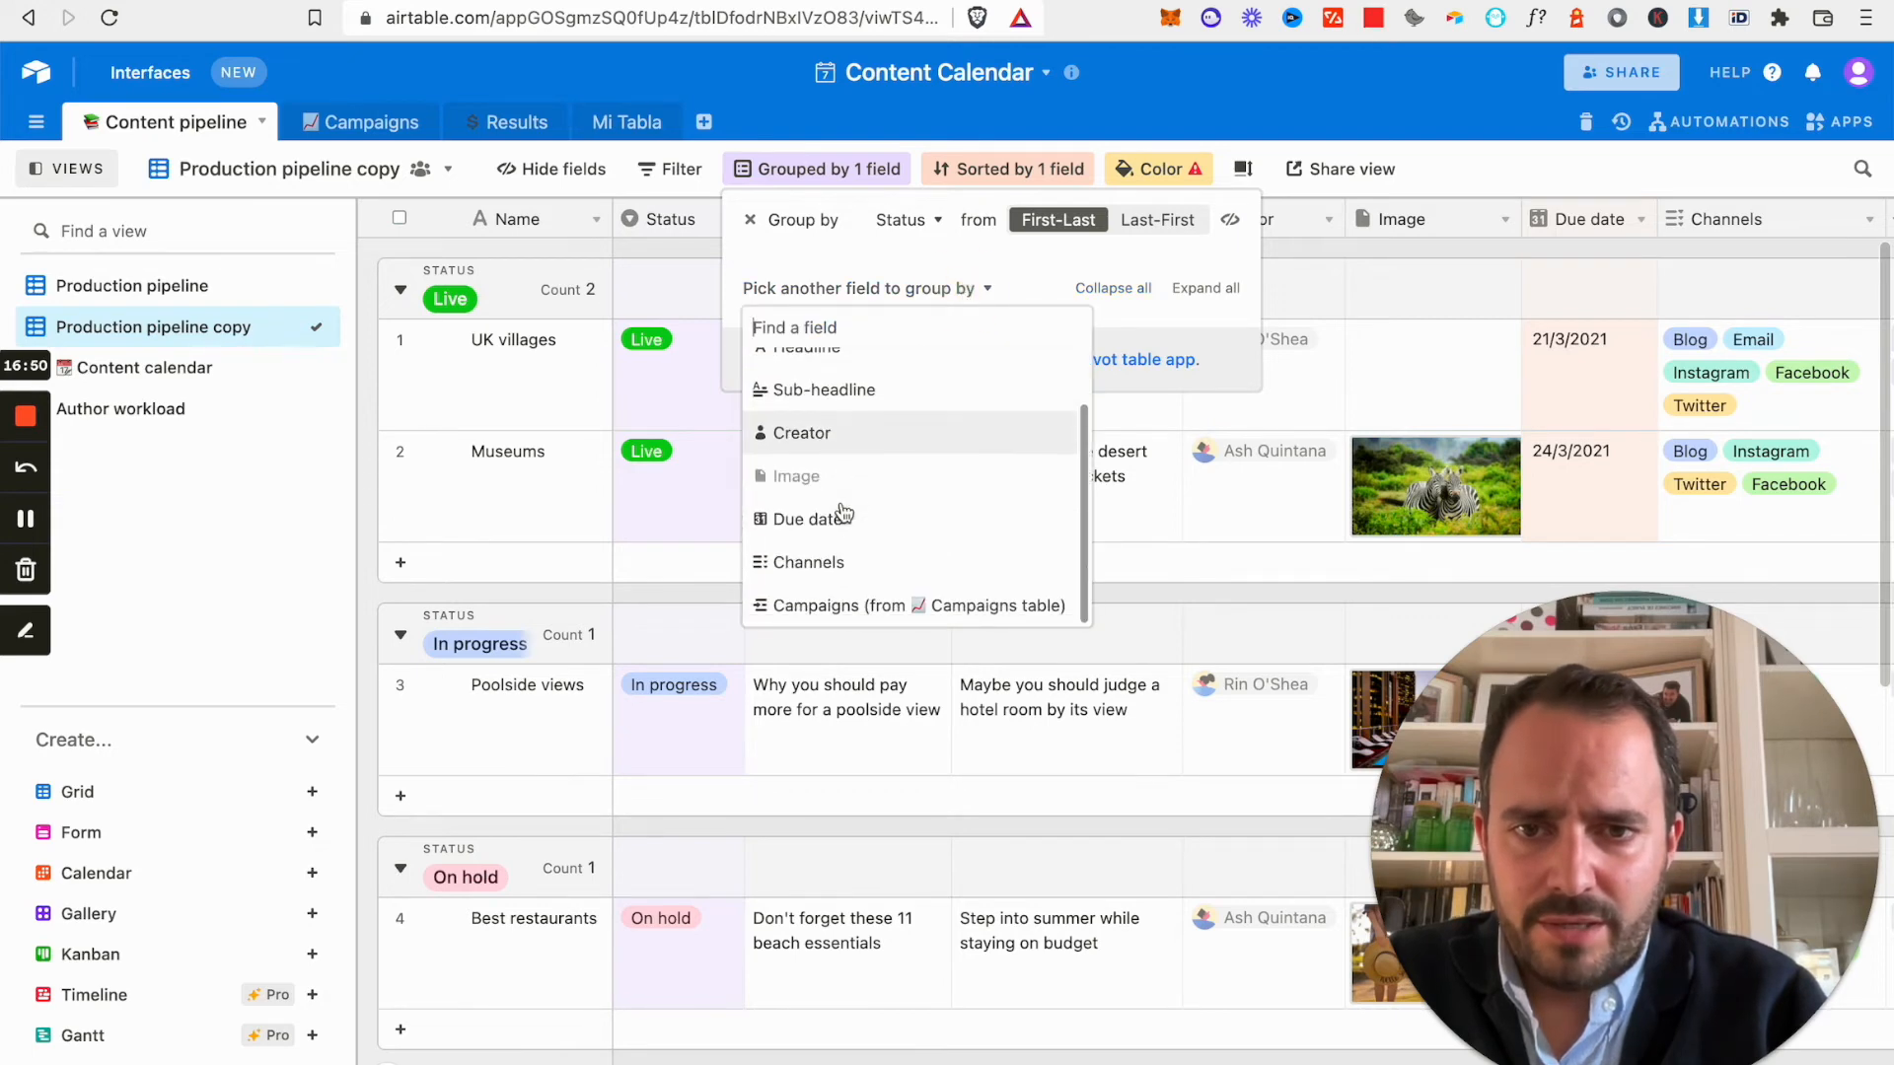
left_click(829, 439)
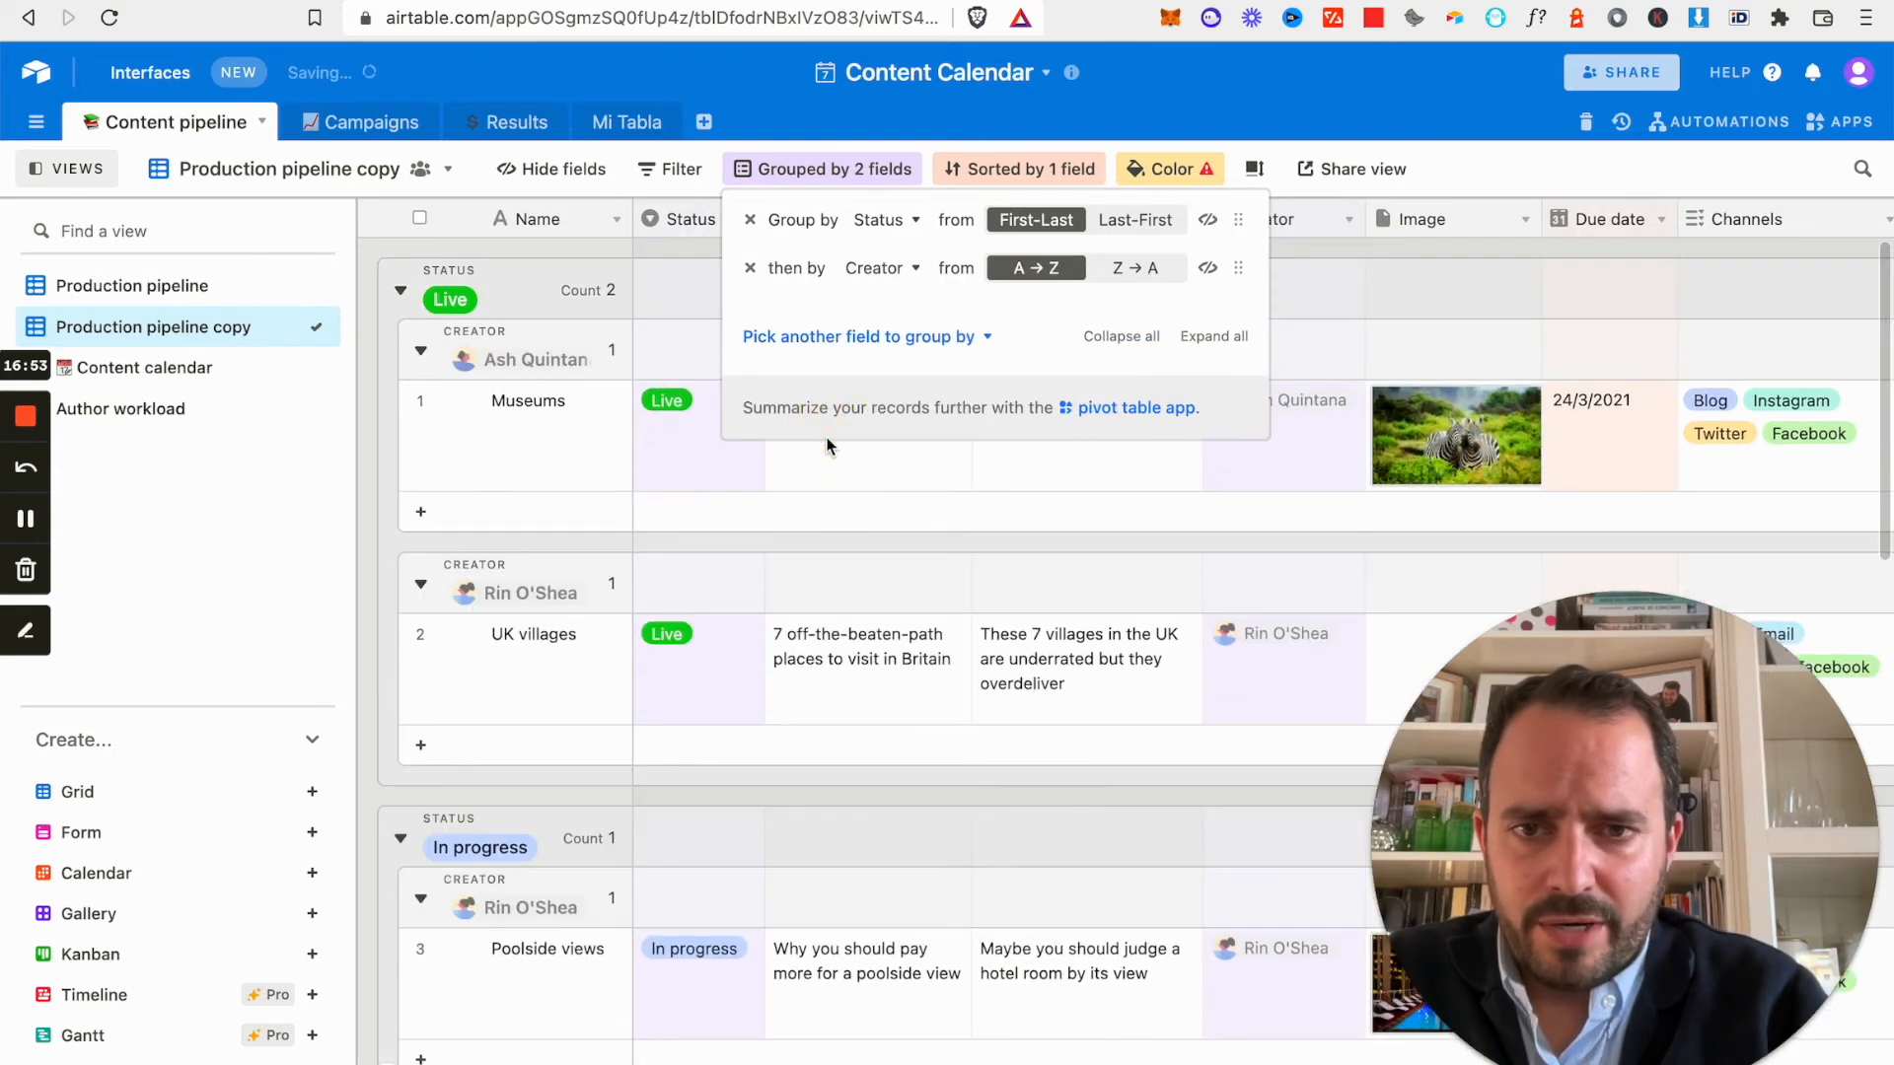
left_click(770, 546)
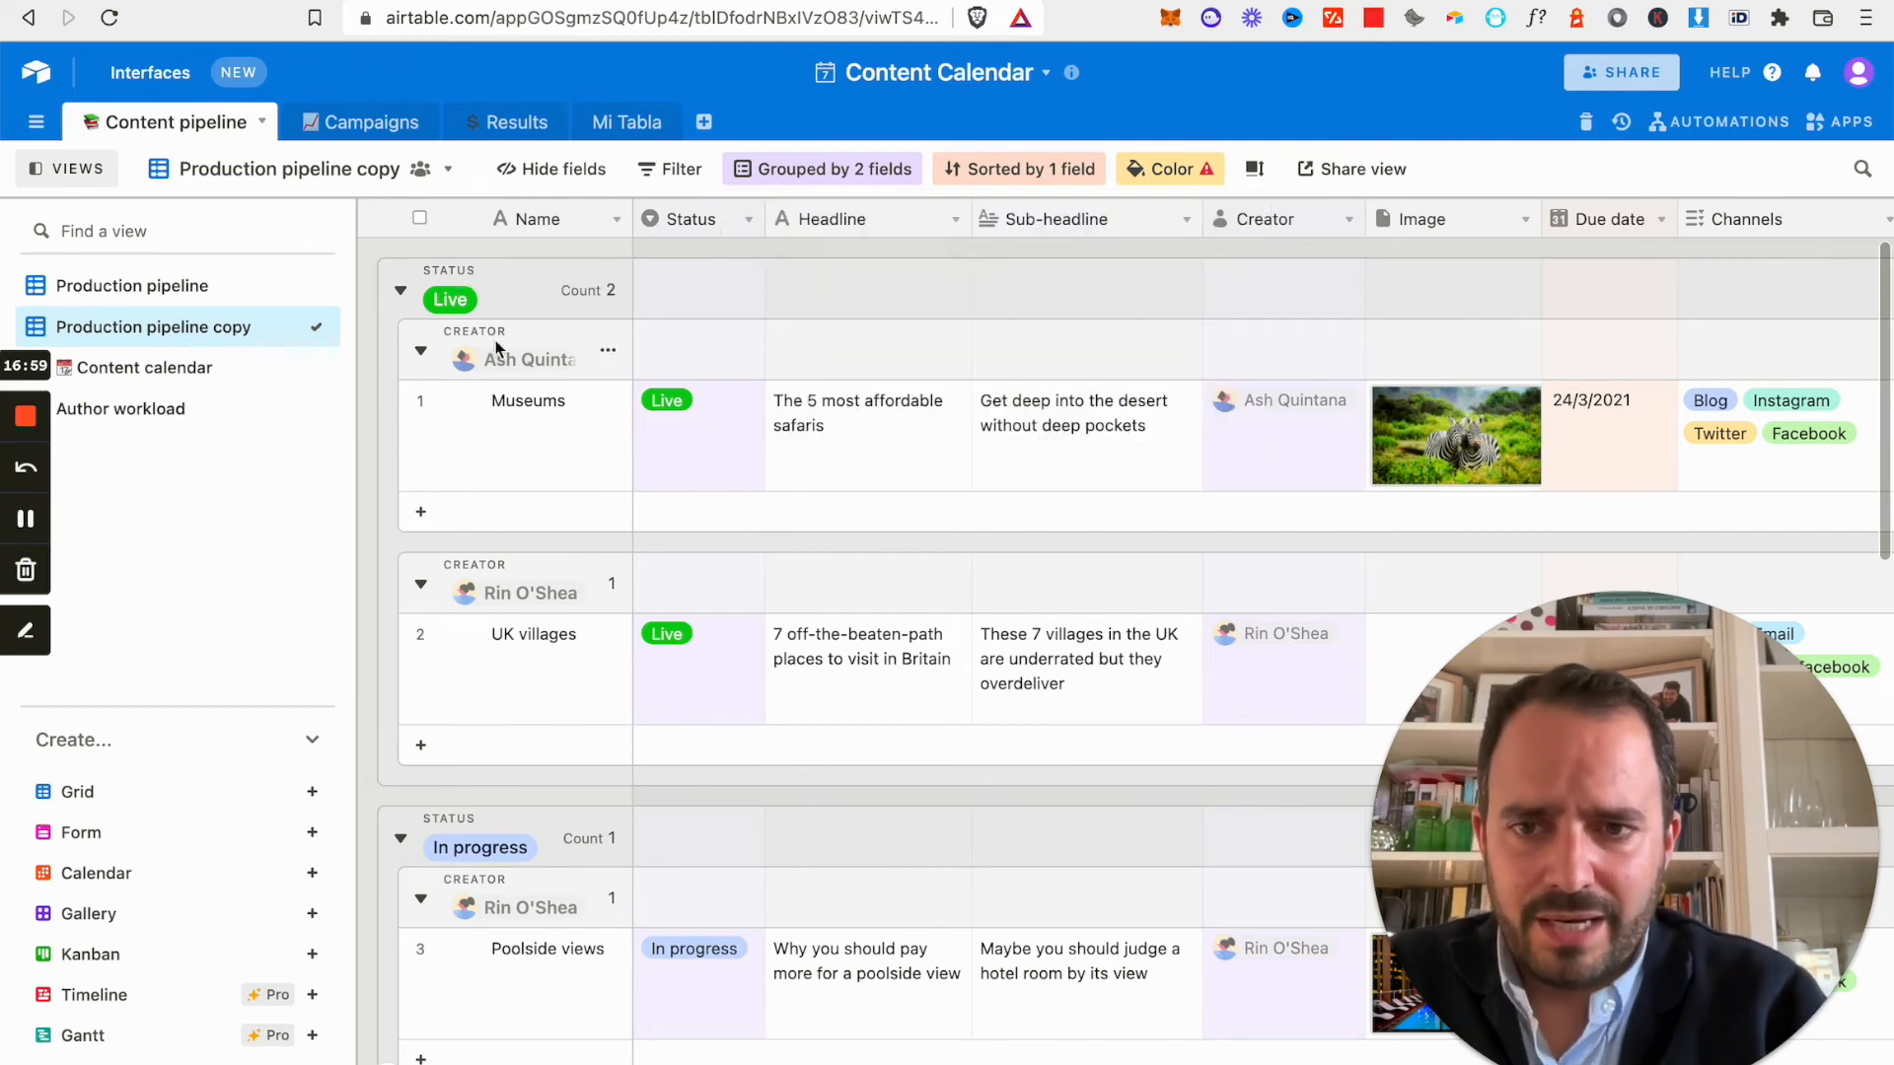
Collapse all the Status groups, and reopen On hold with its creator subgroup collapsed.
left_click(400, 290)
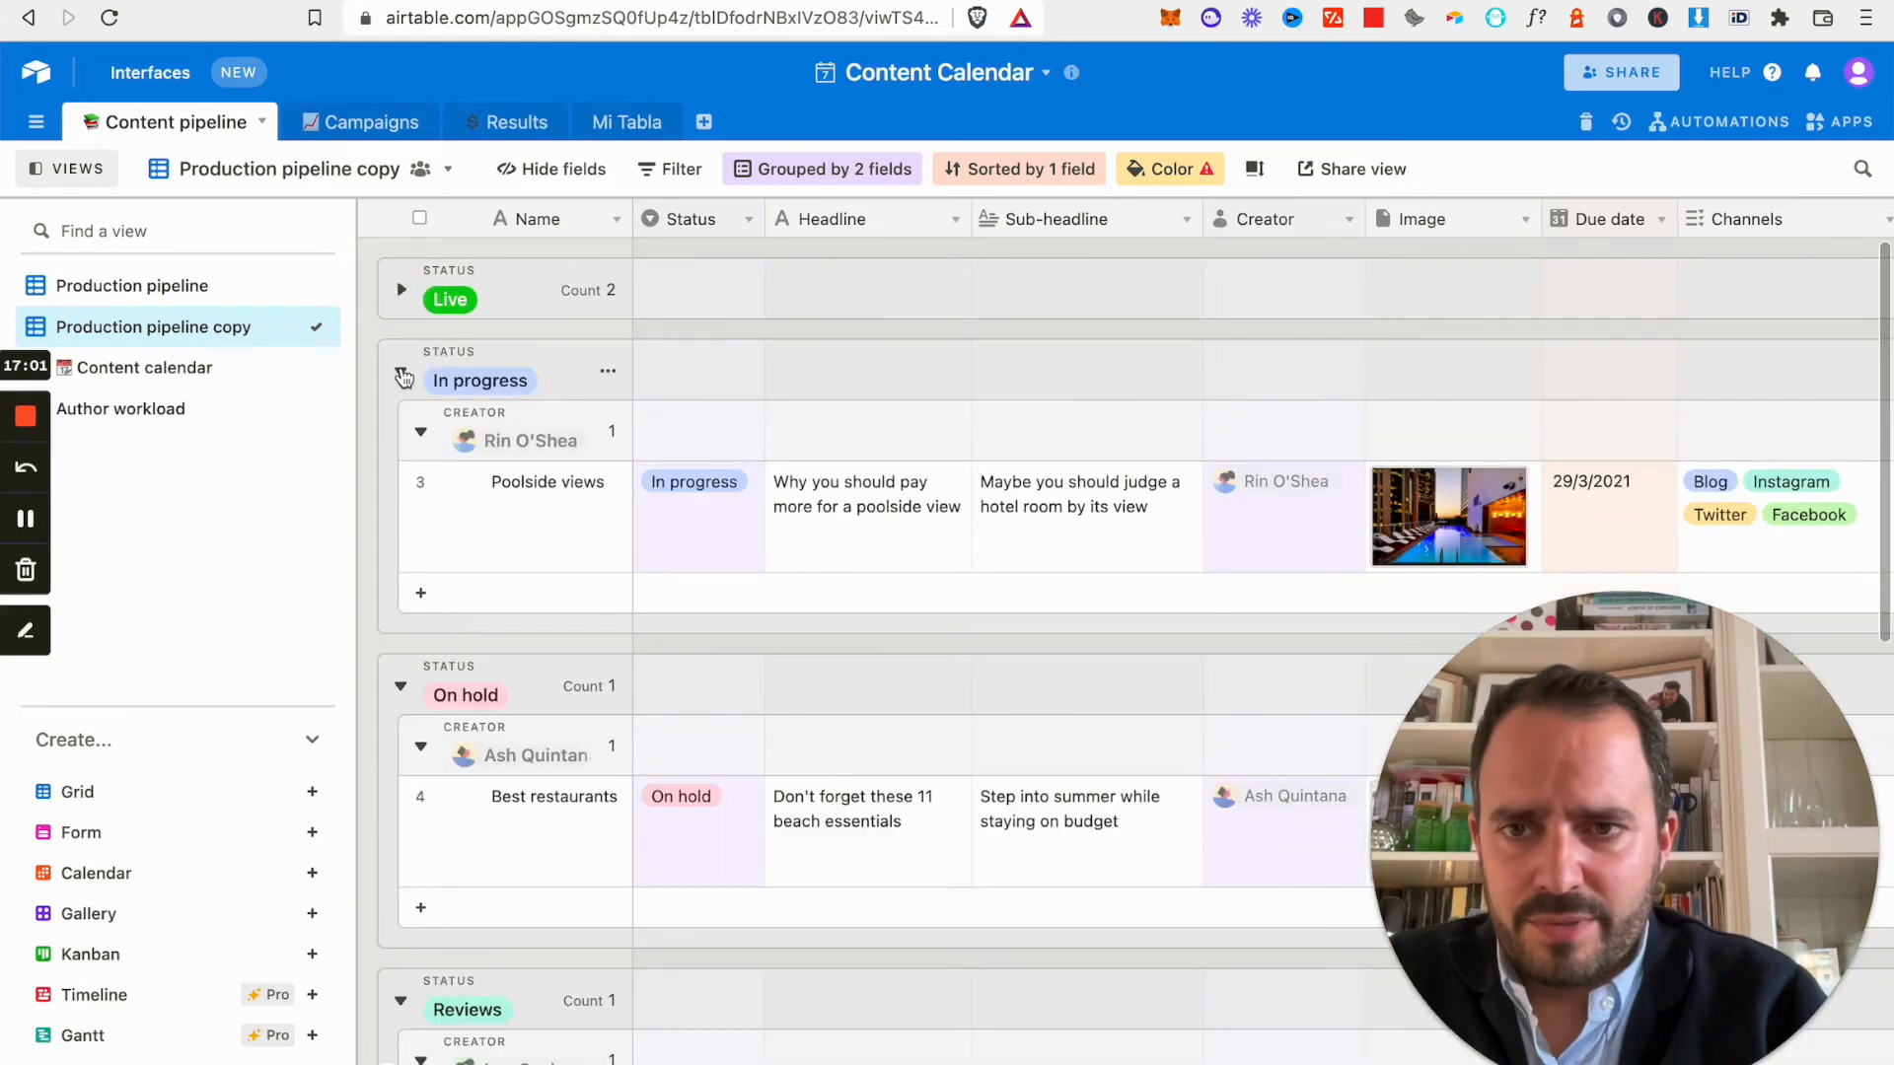
left_click(401, 371)
left_click(401, 453)
left_click(401, 534)
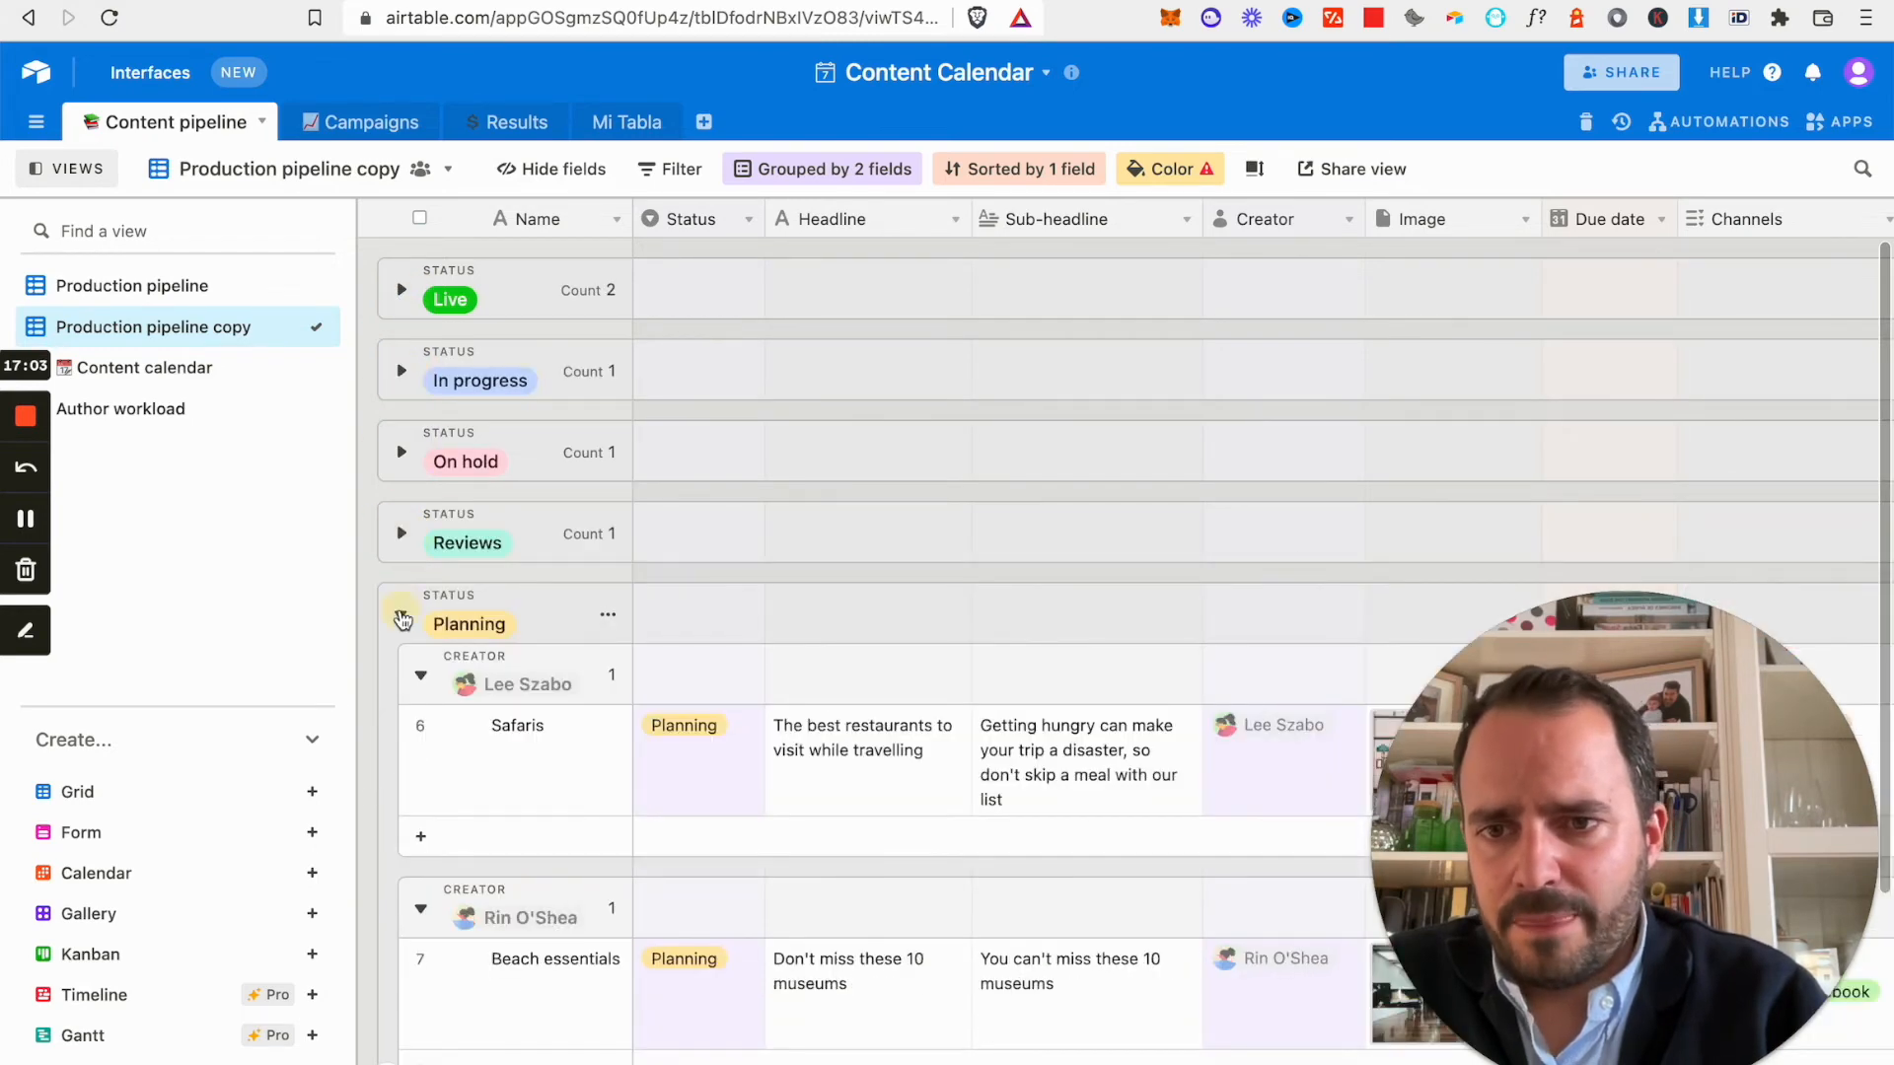
left_click(400, 614)
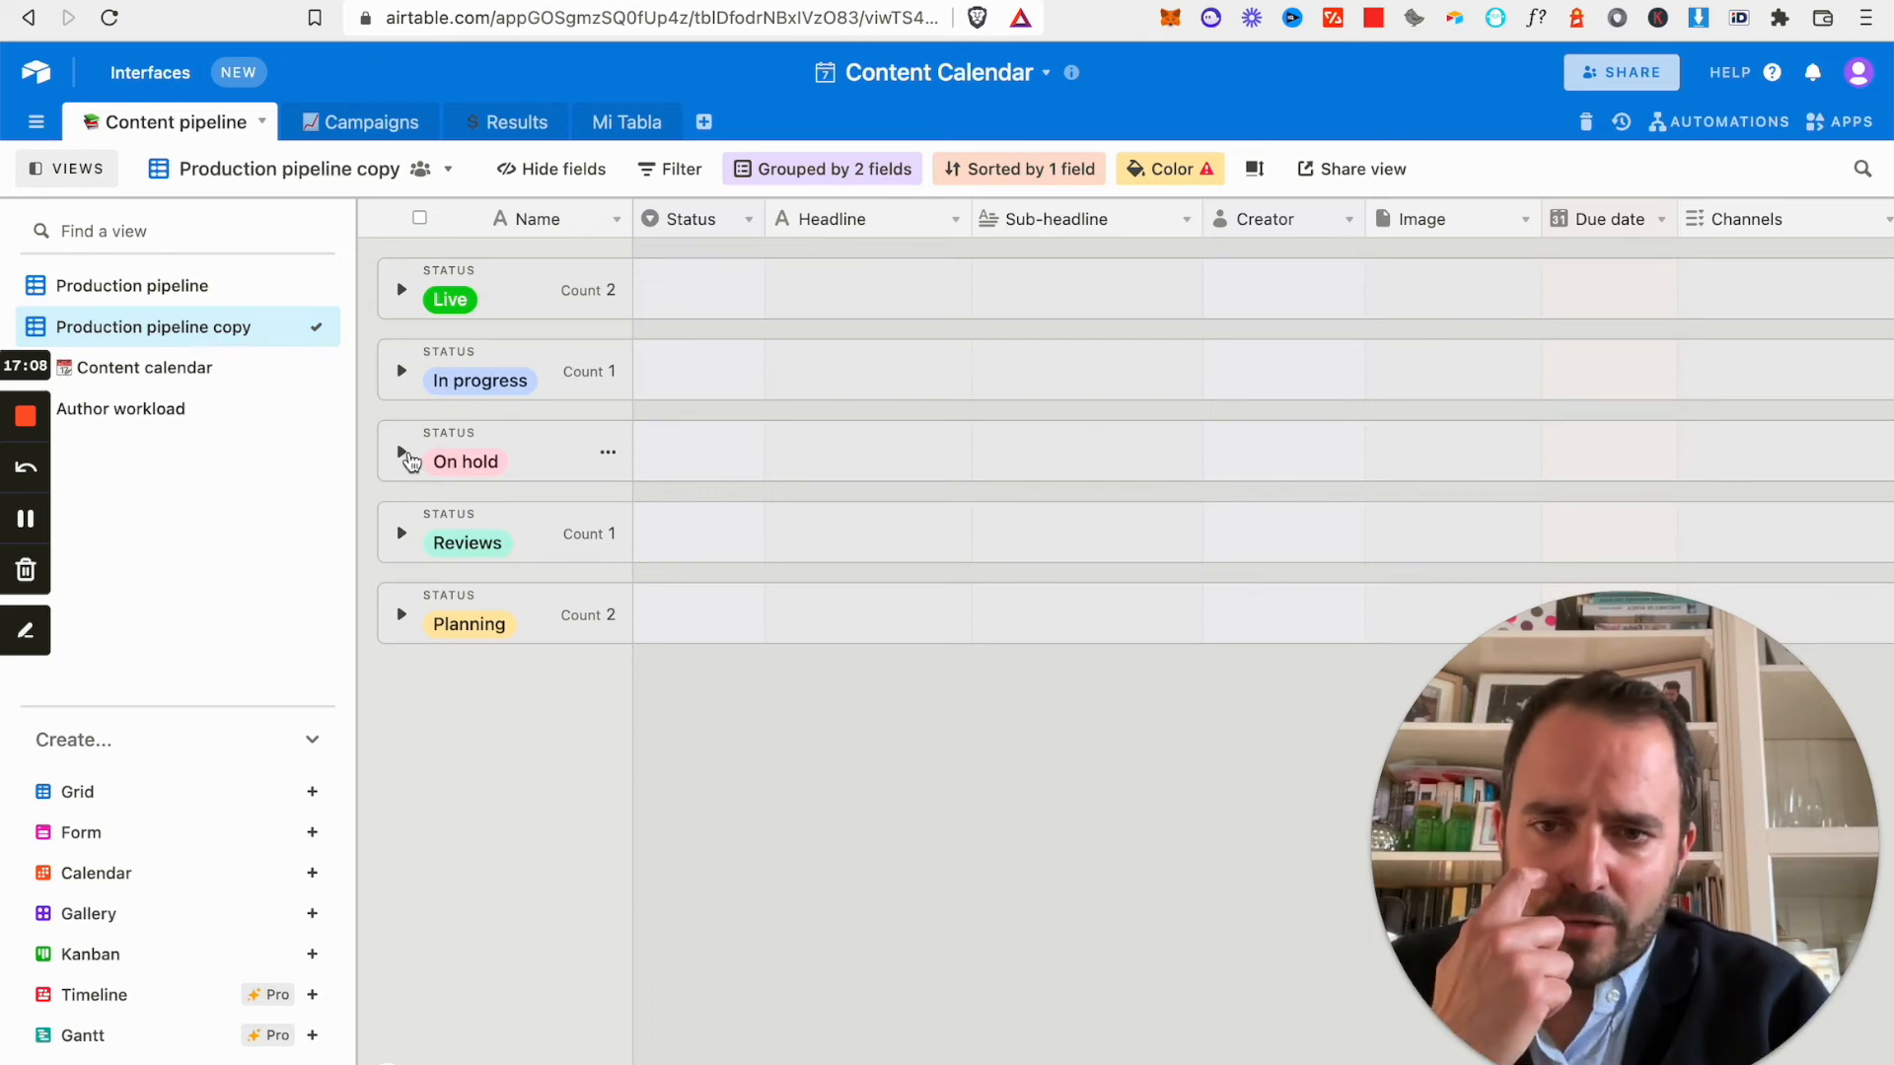
left_click(402, 454)
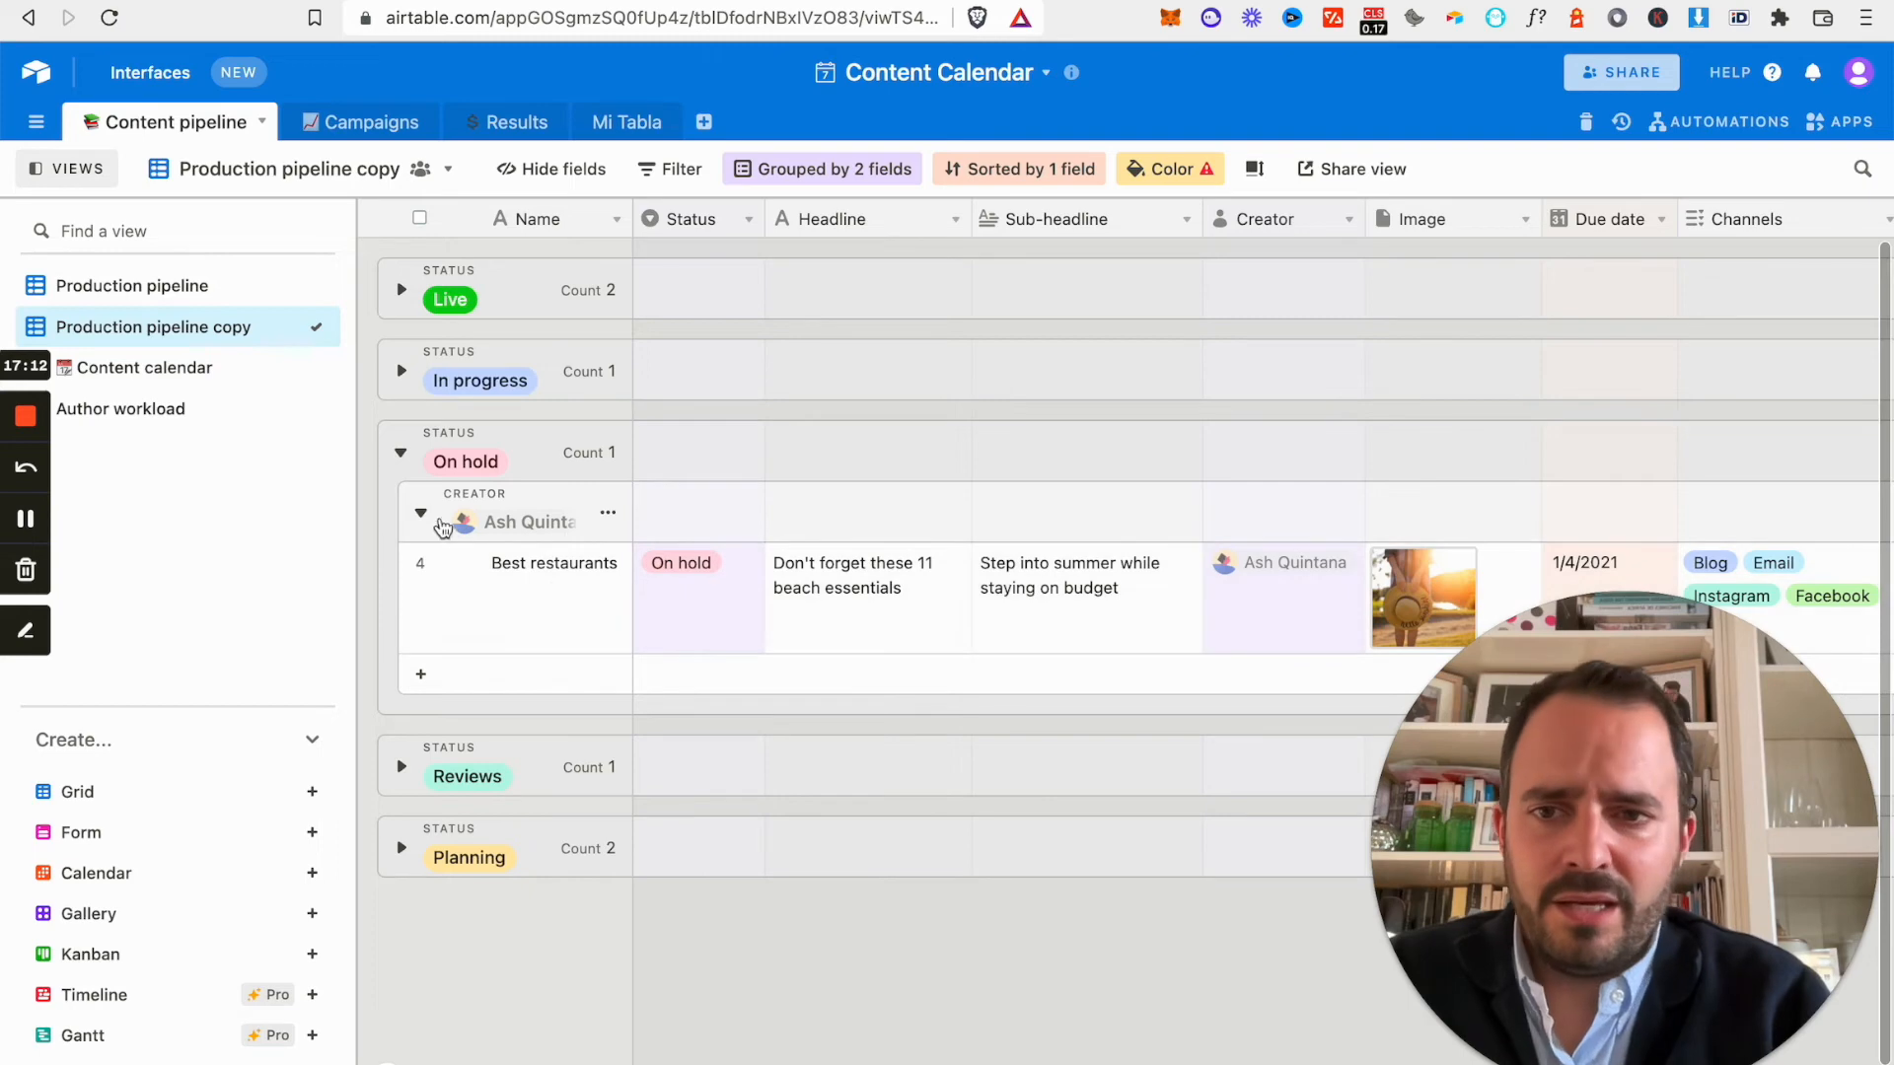
left_click(421, 513)
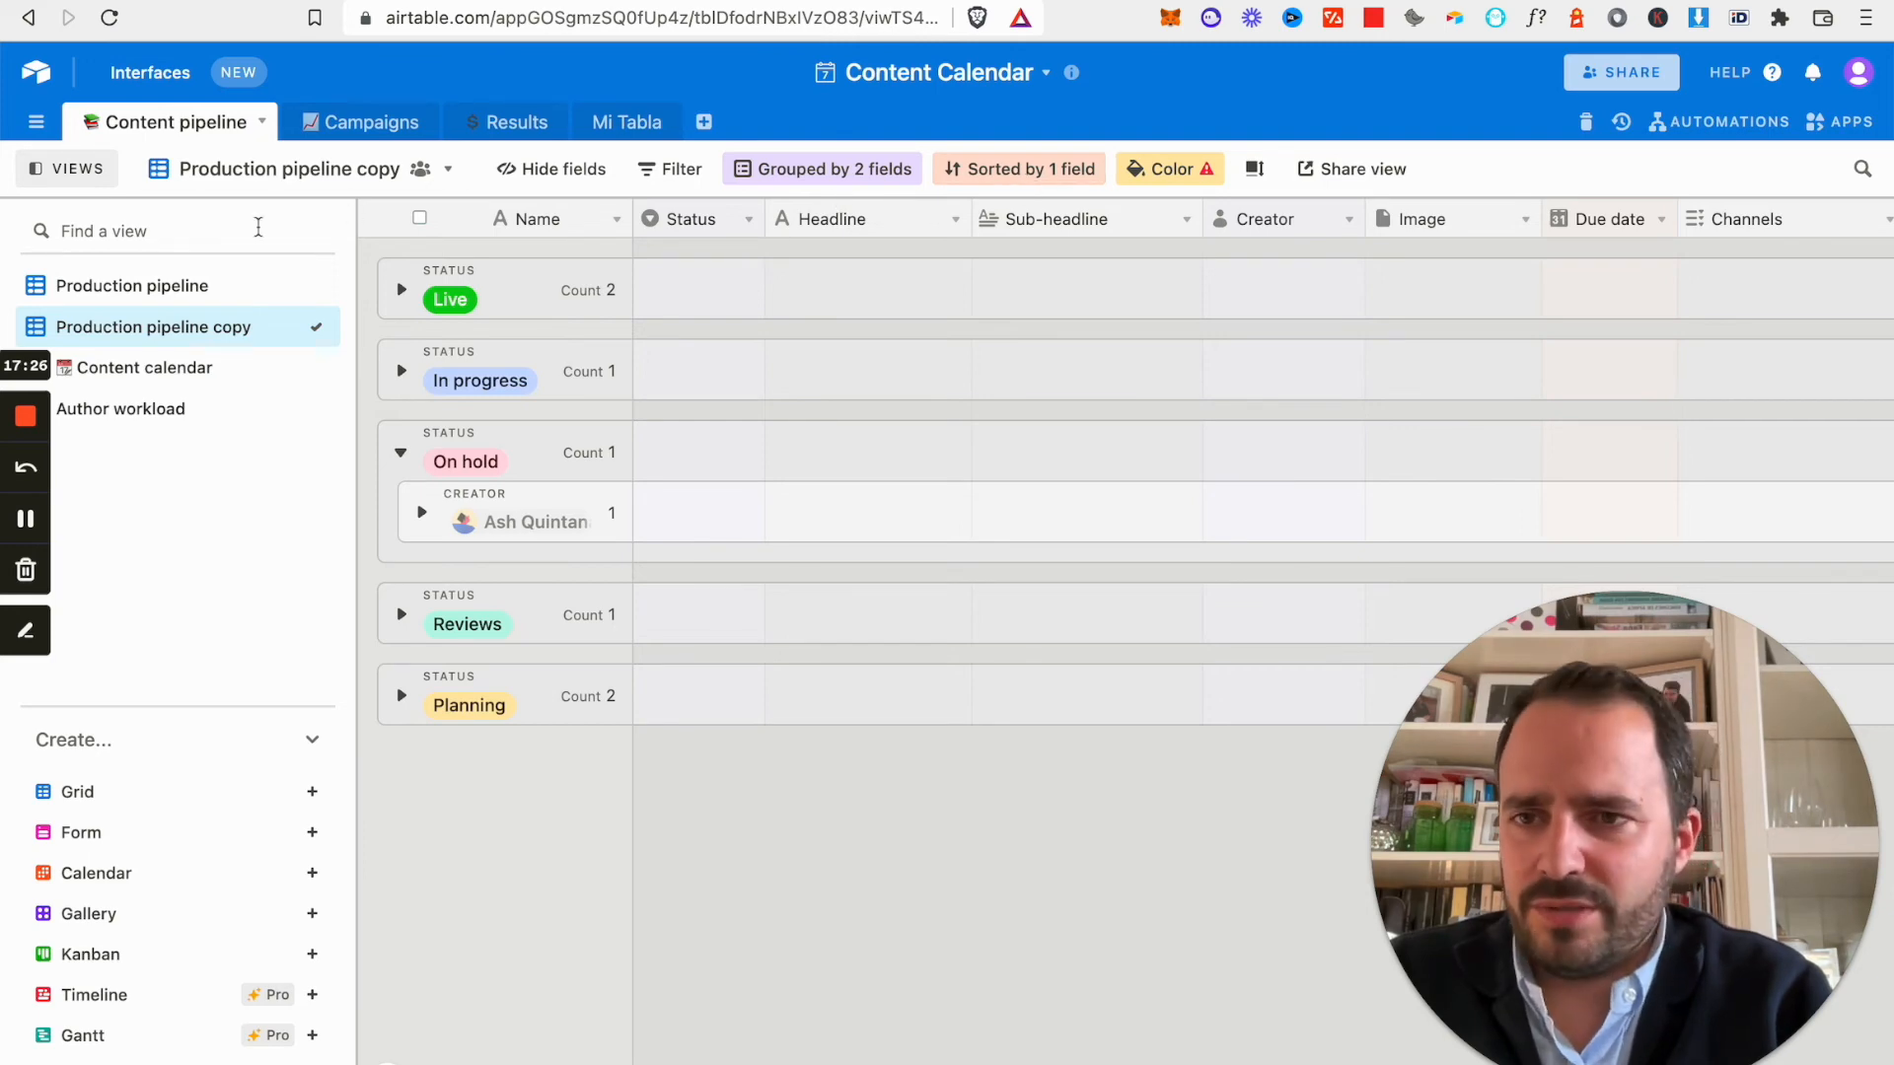
Change the sort of the original Production pipeline view to the Creator field, A → Z.
left_click(139, 285)
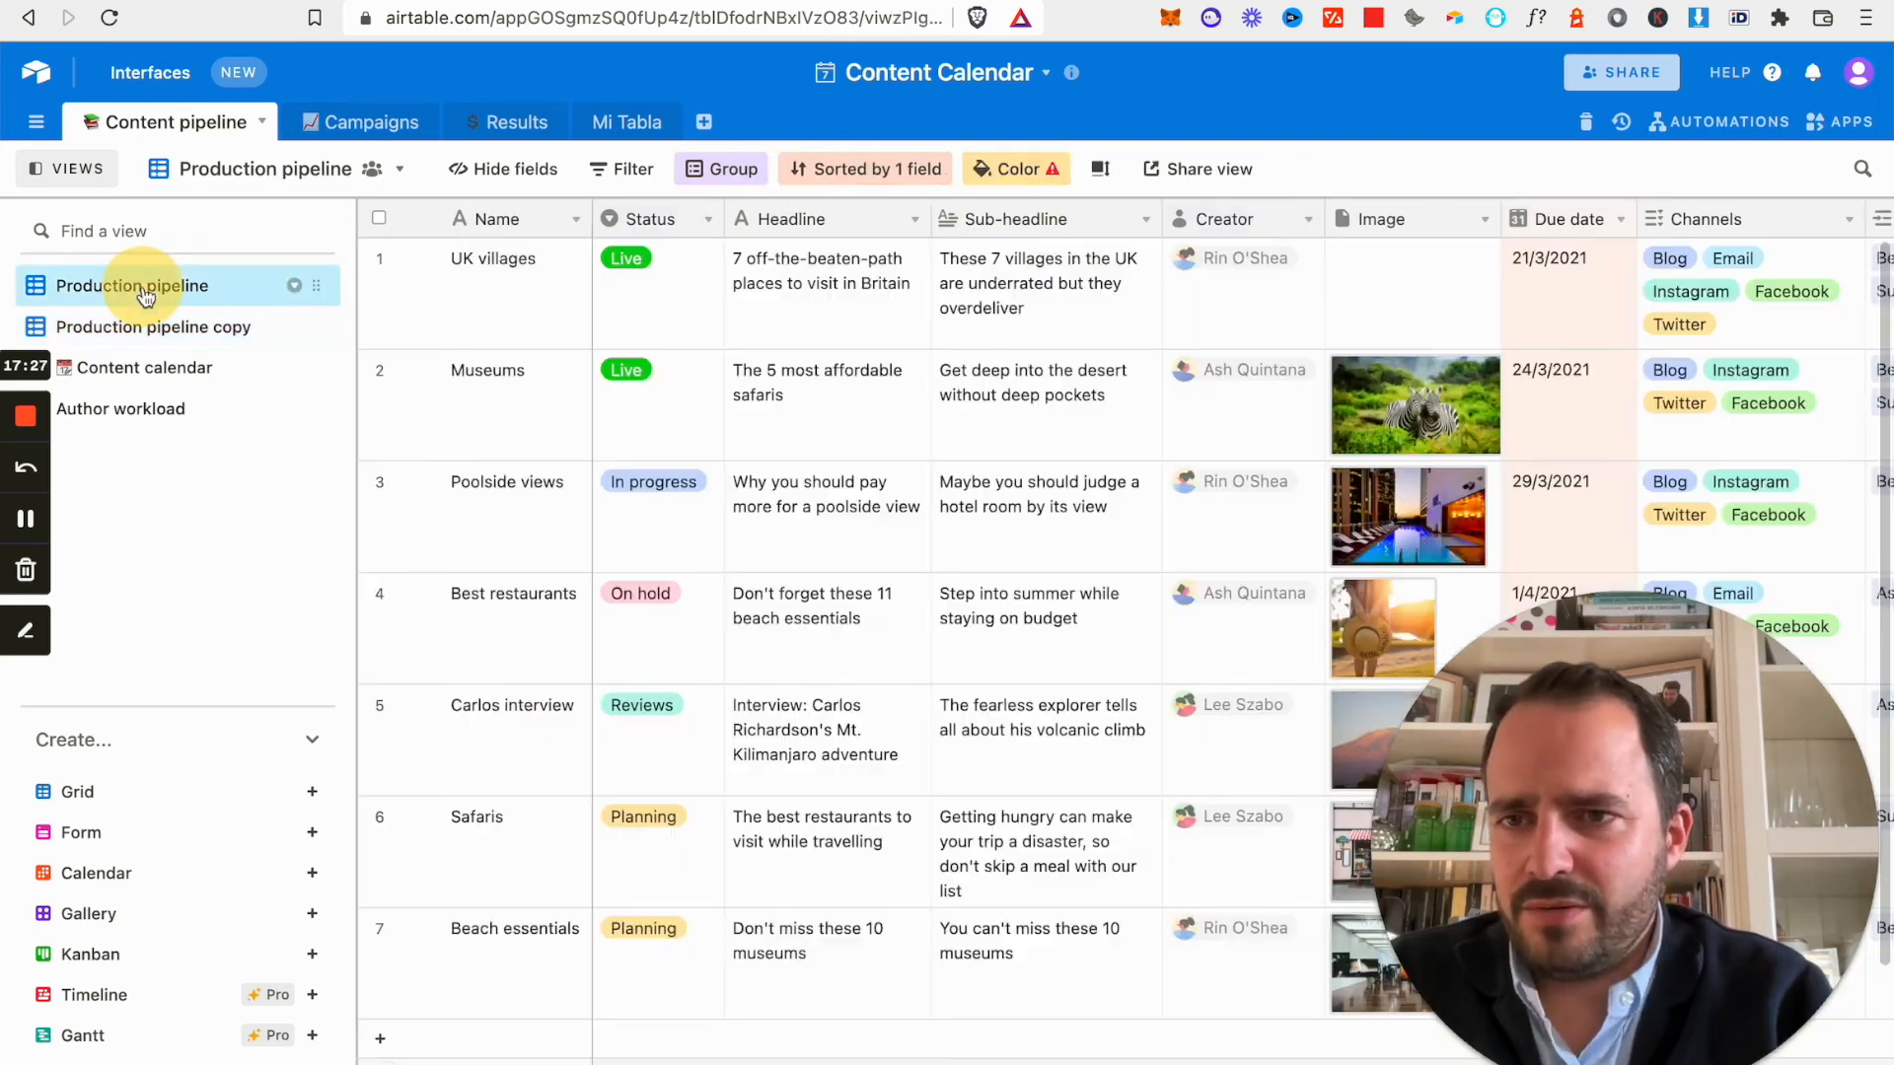
left_click(866, 168)
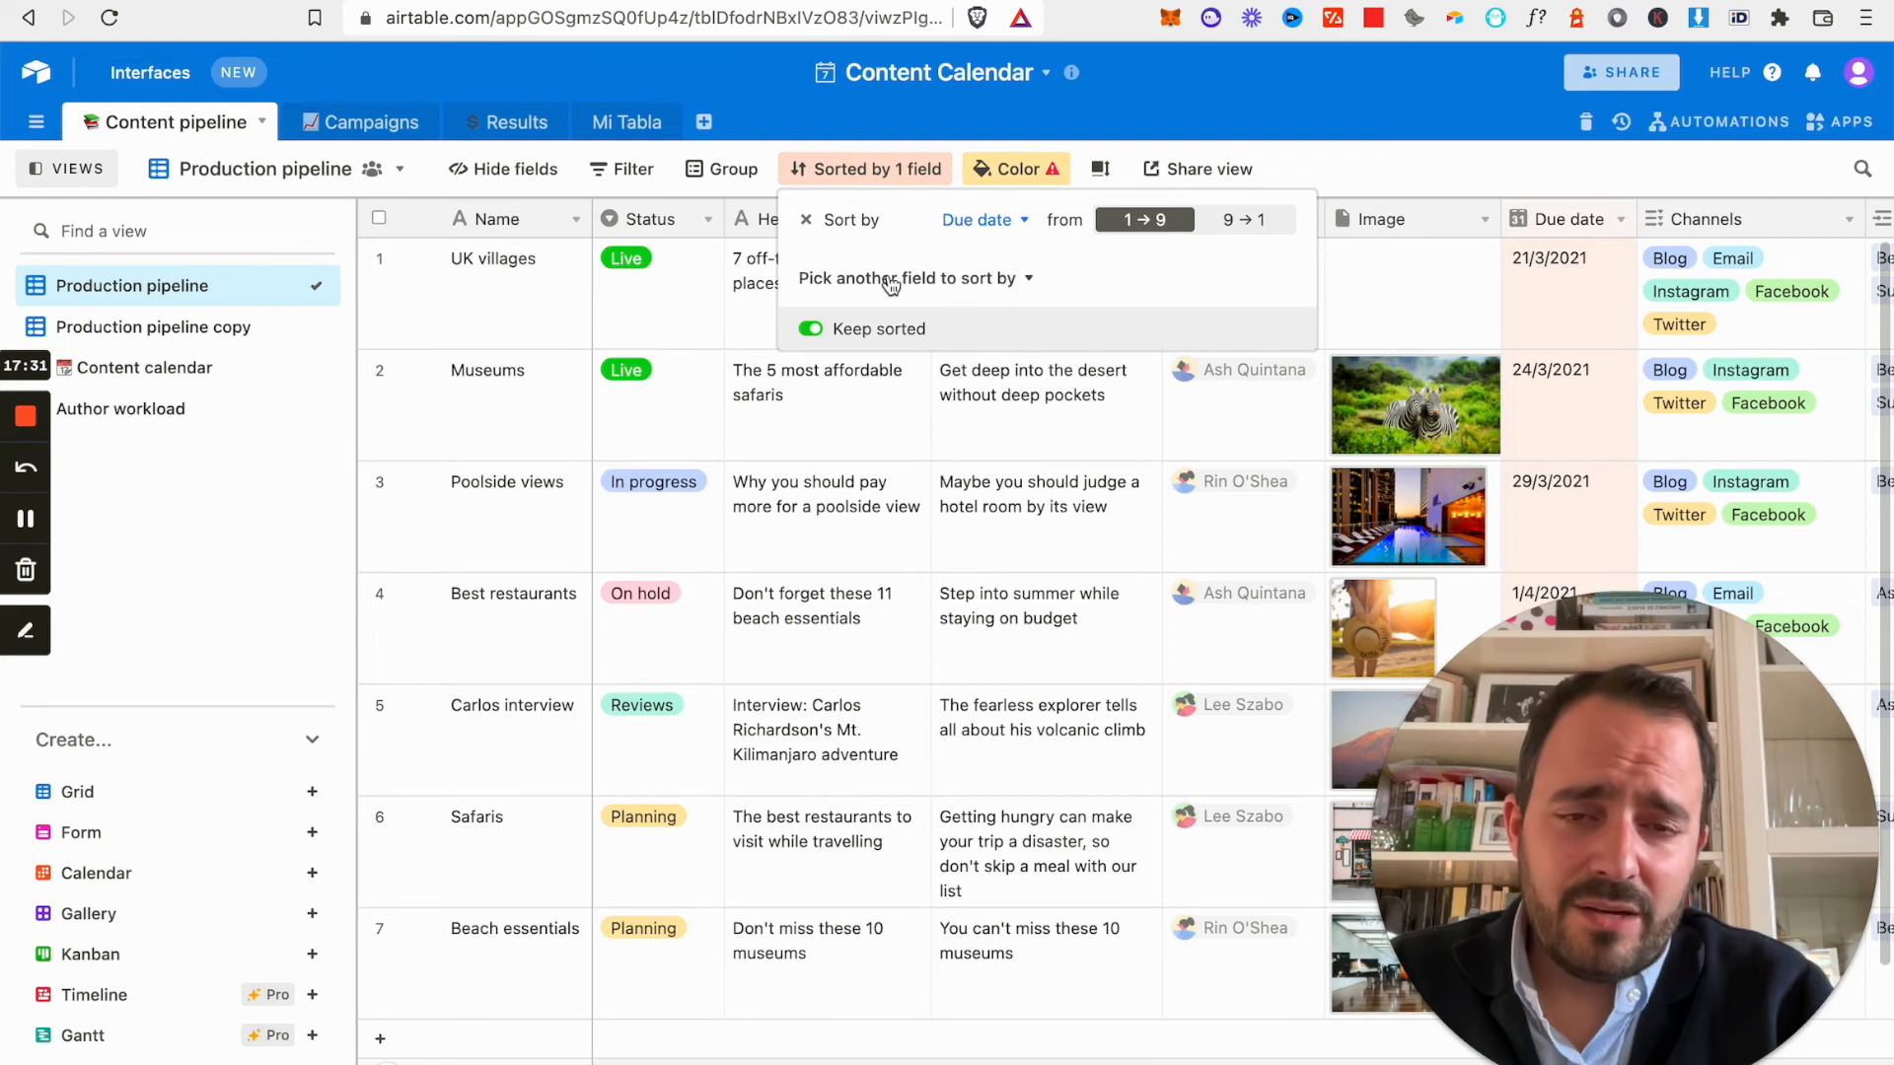
left_click(982, 219)
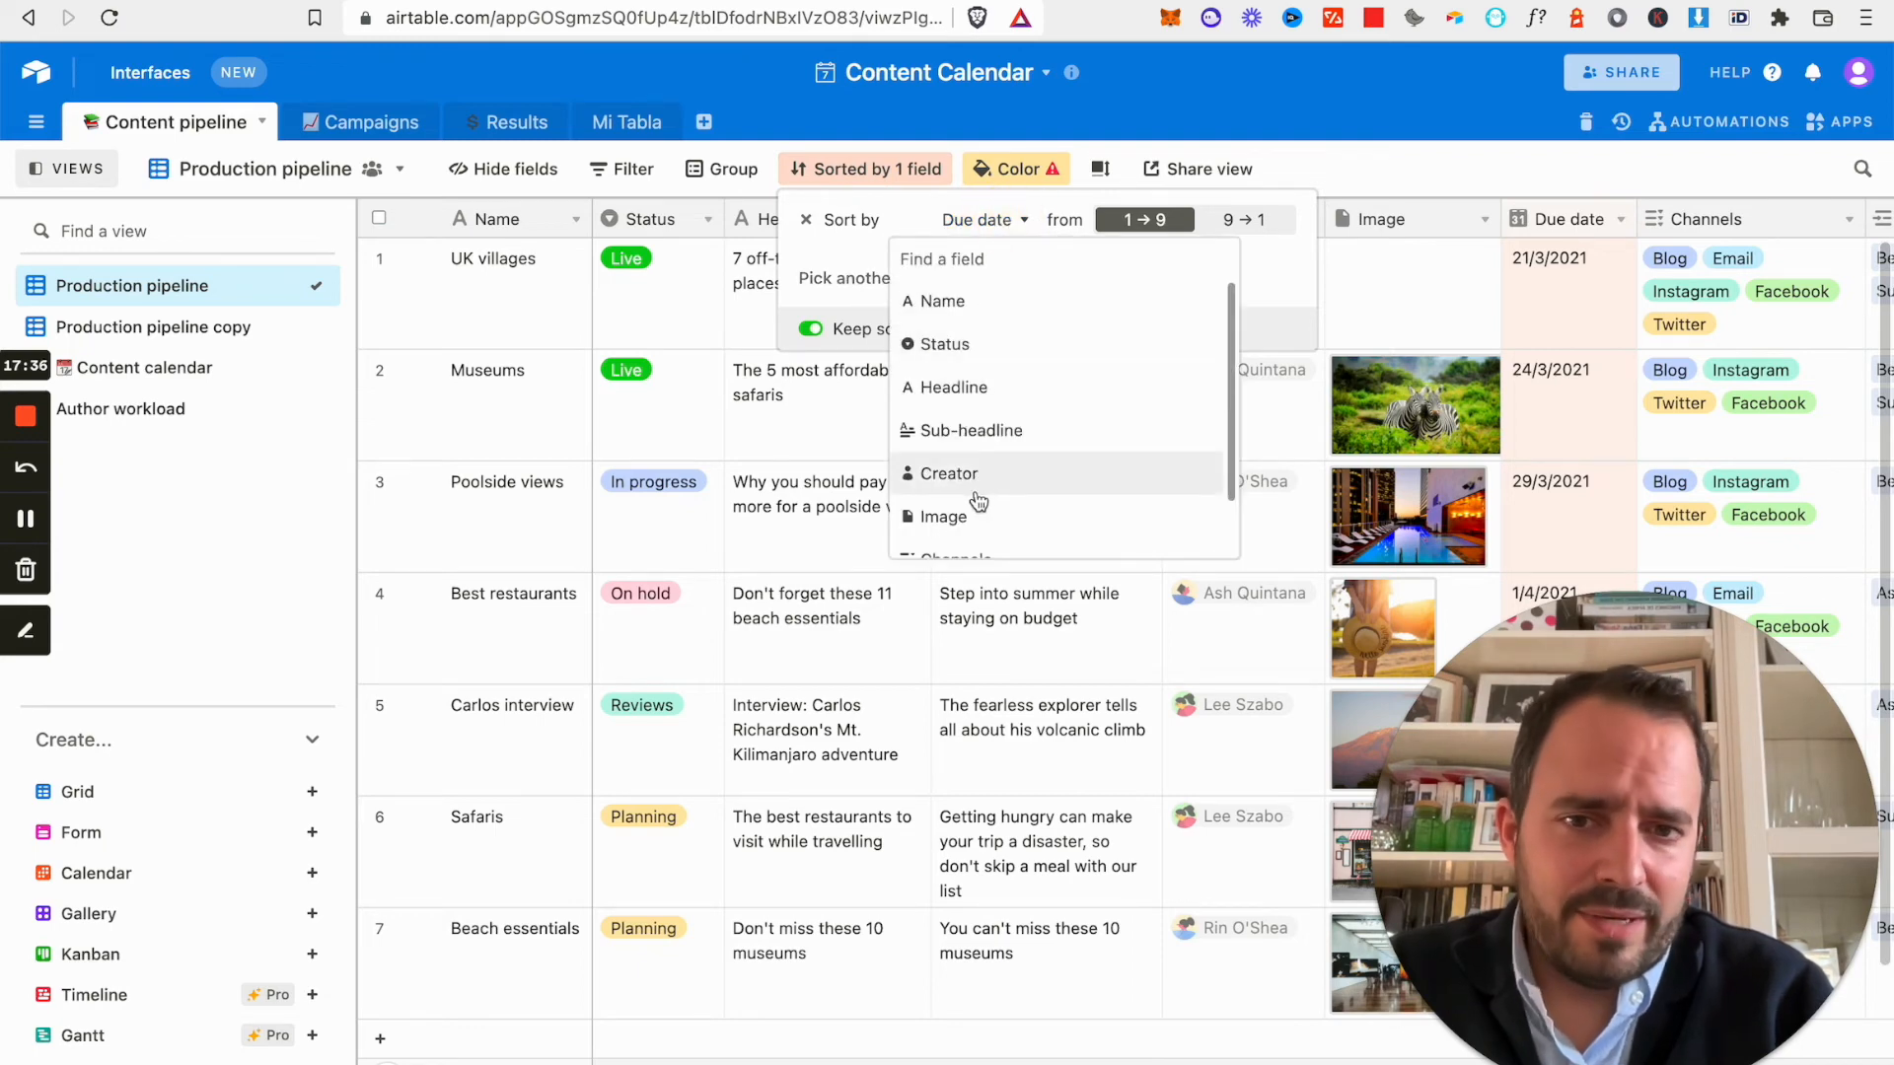
scroll(975, 494, "down", 1)
scroll(978, 485, "up", 1)
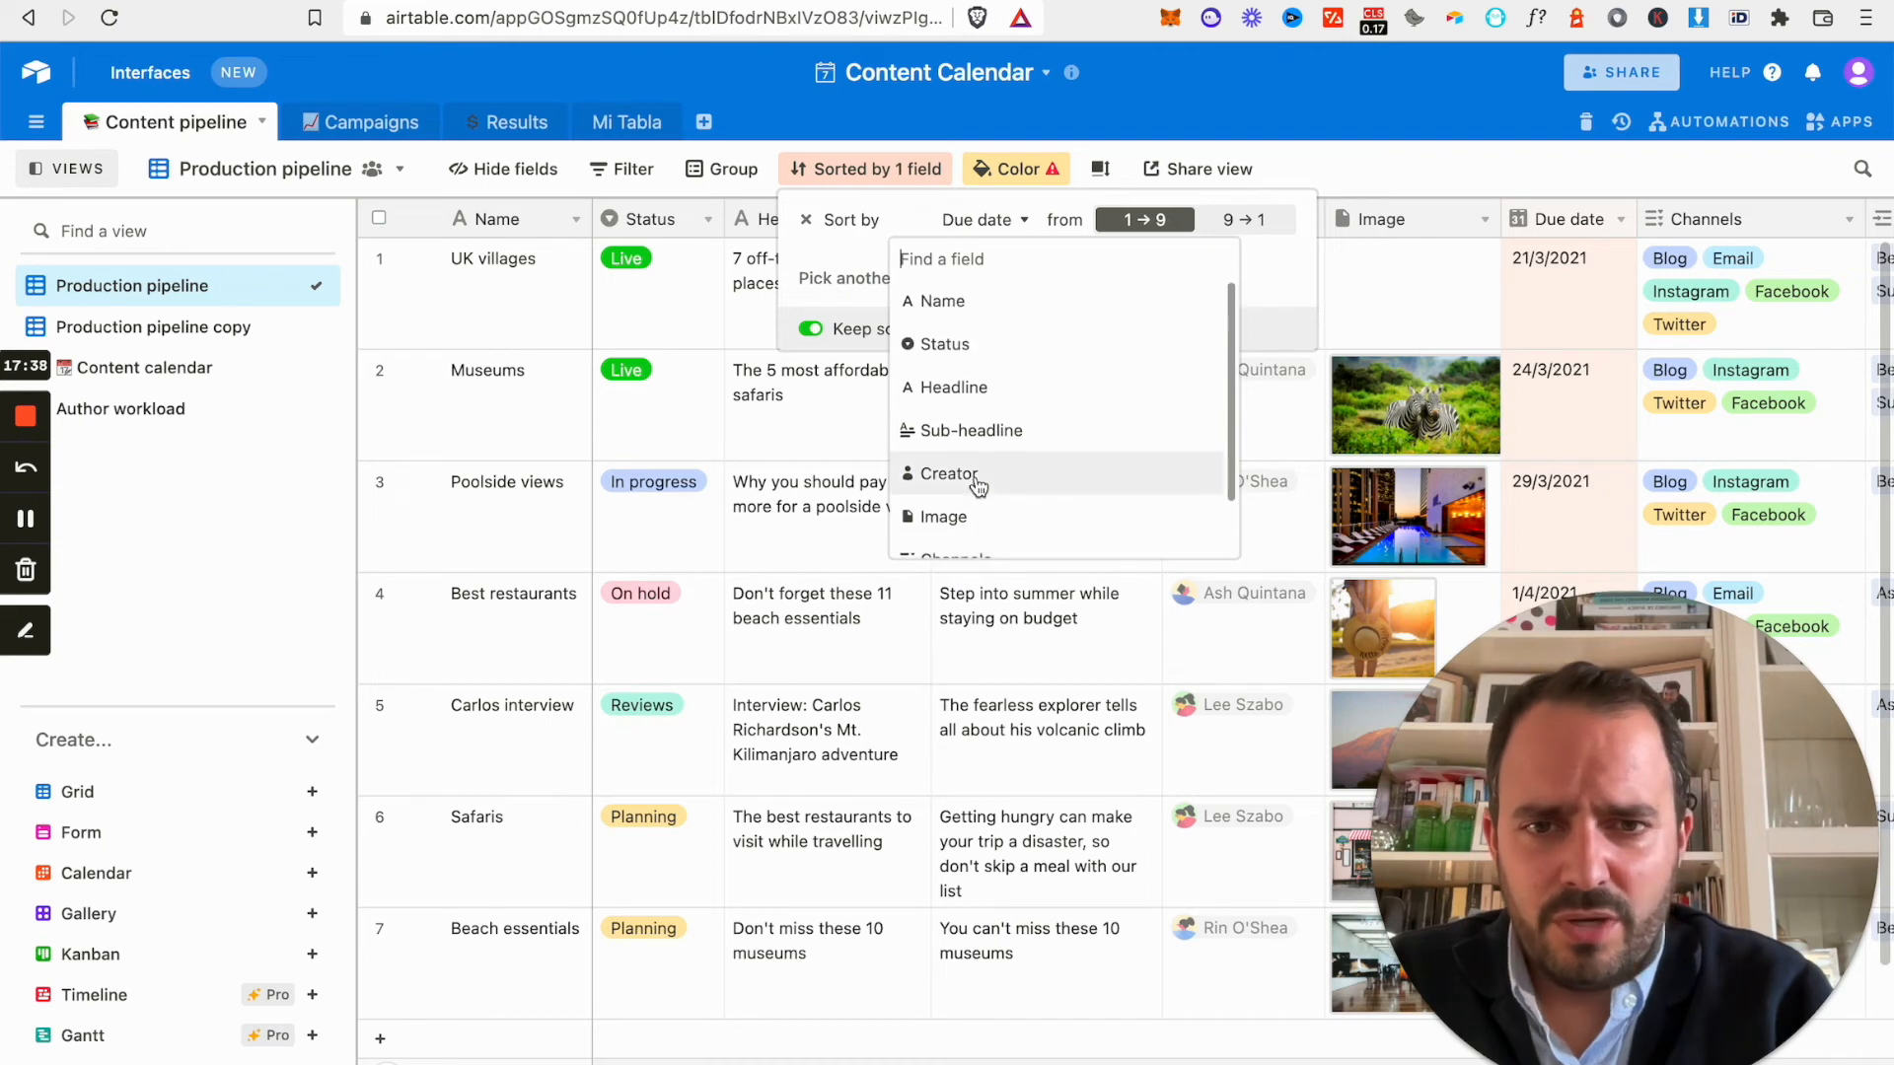
scroll(976, 485, "down", 1)
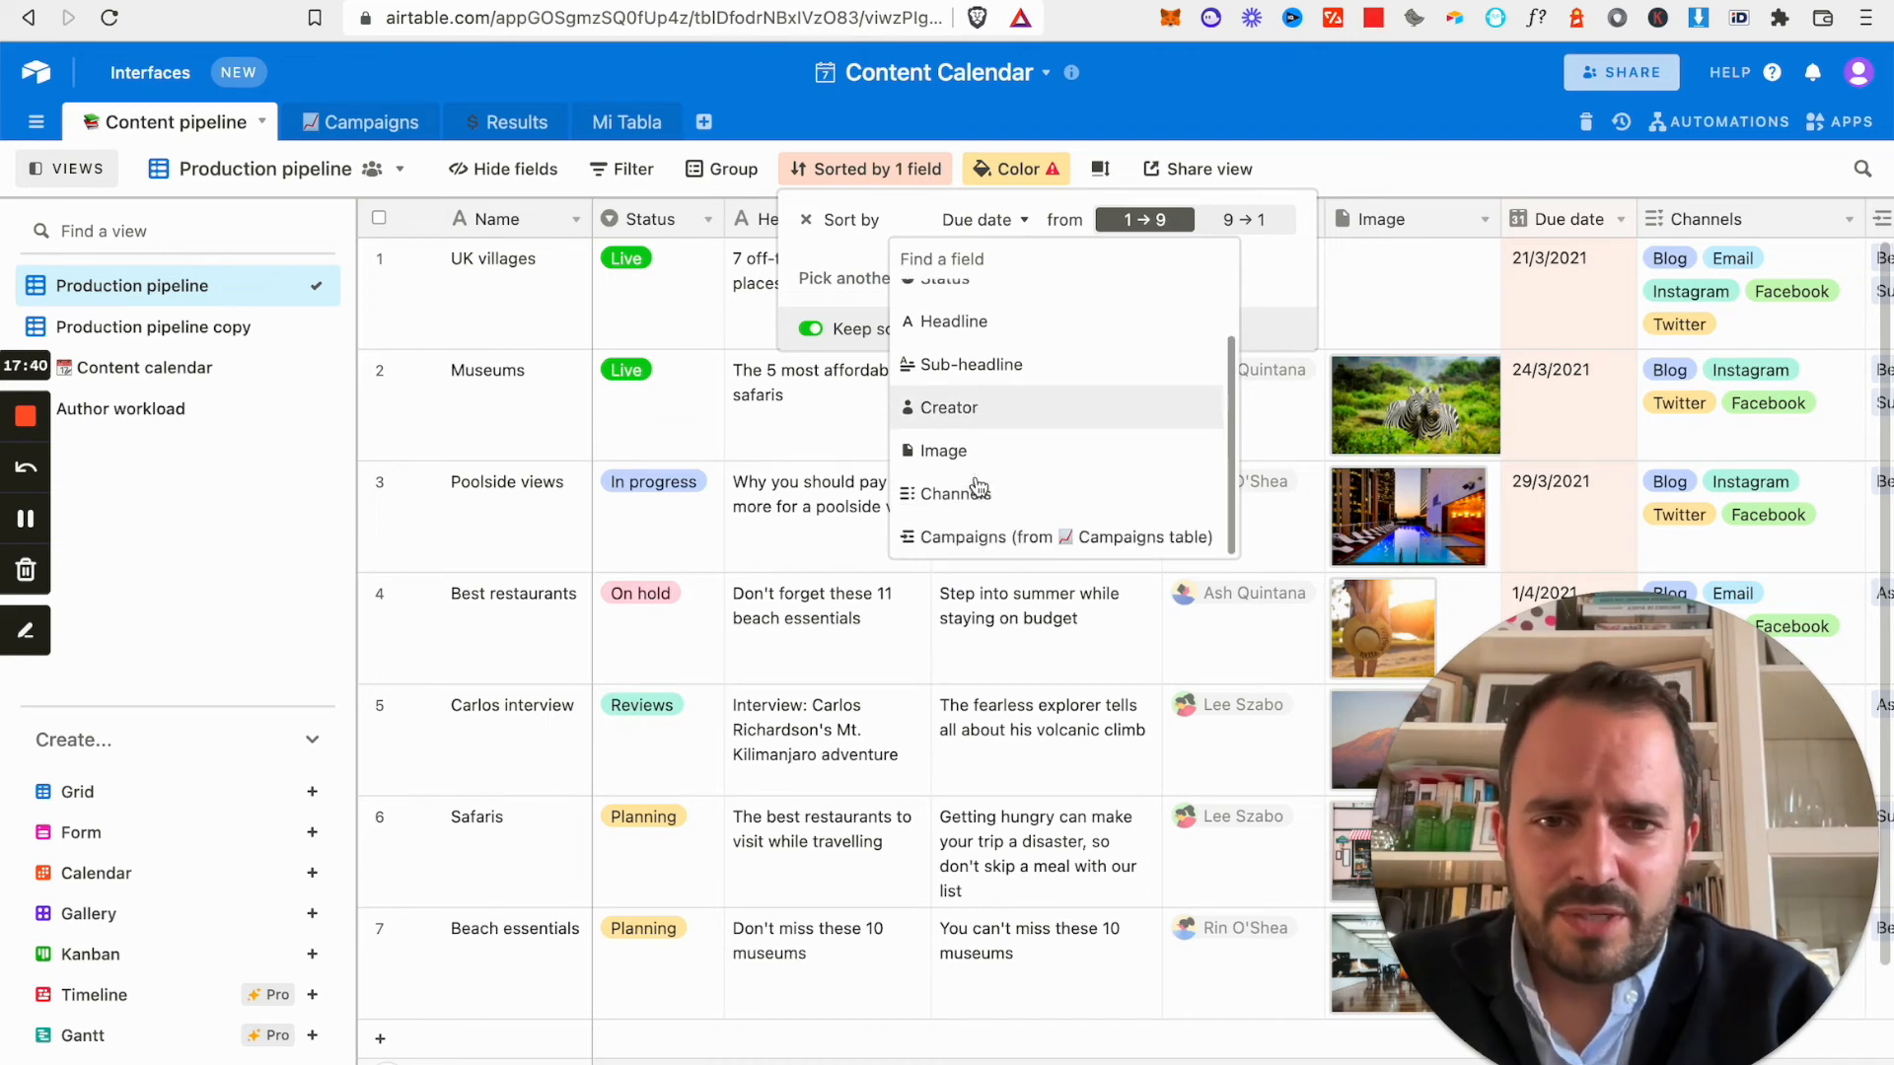
left_click(975, 412)
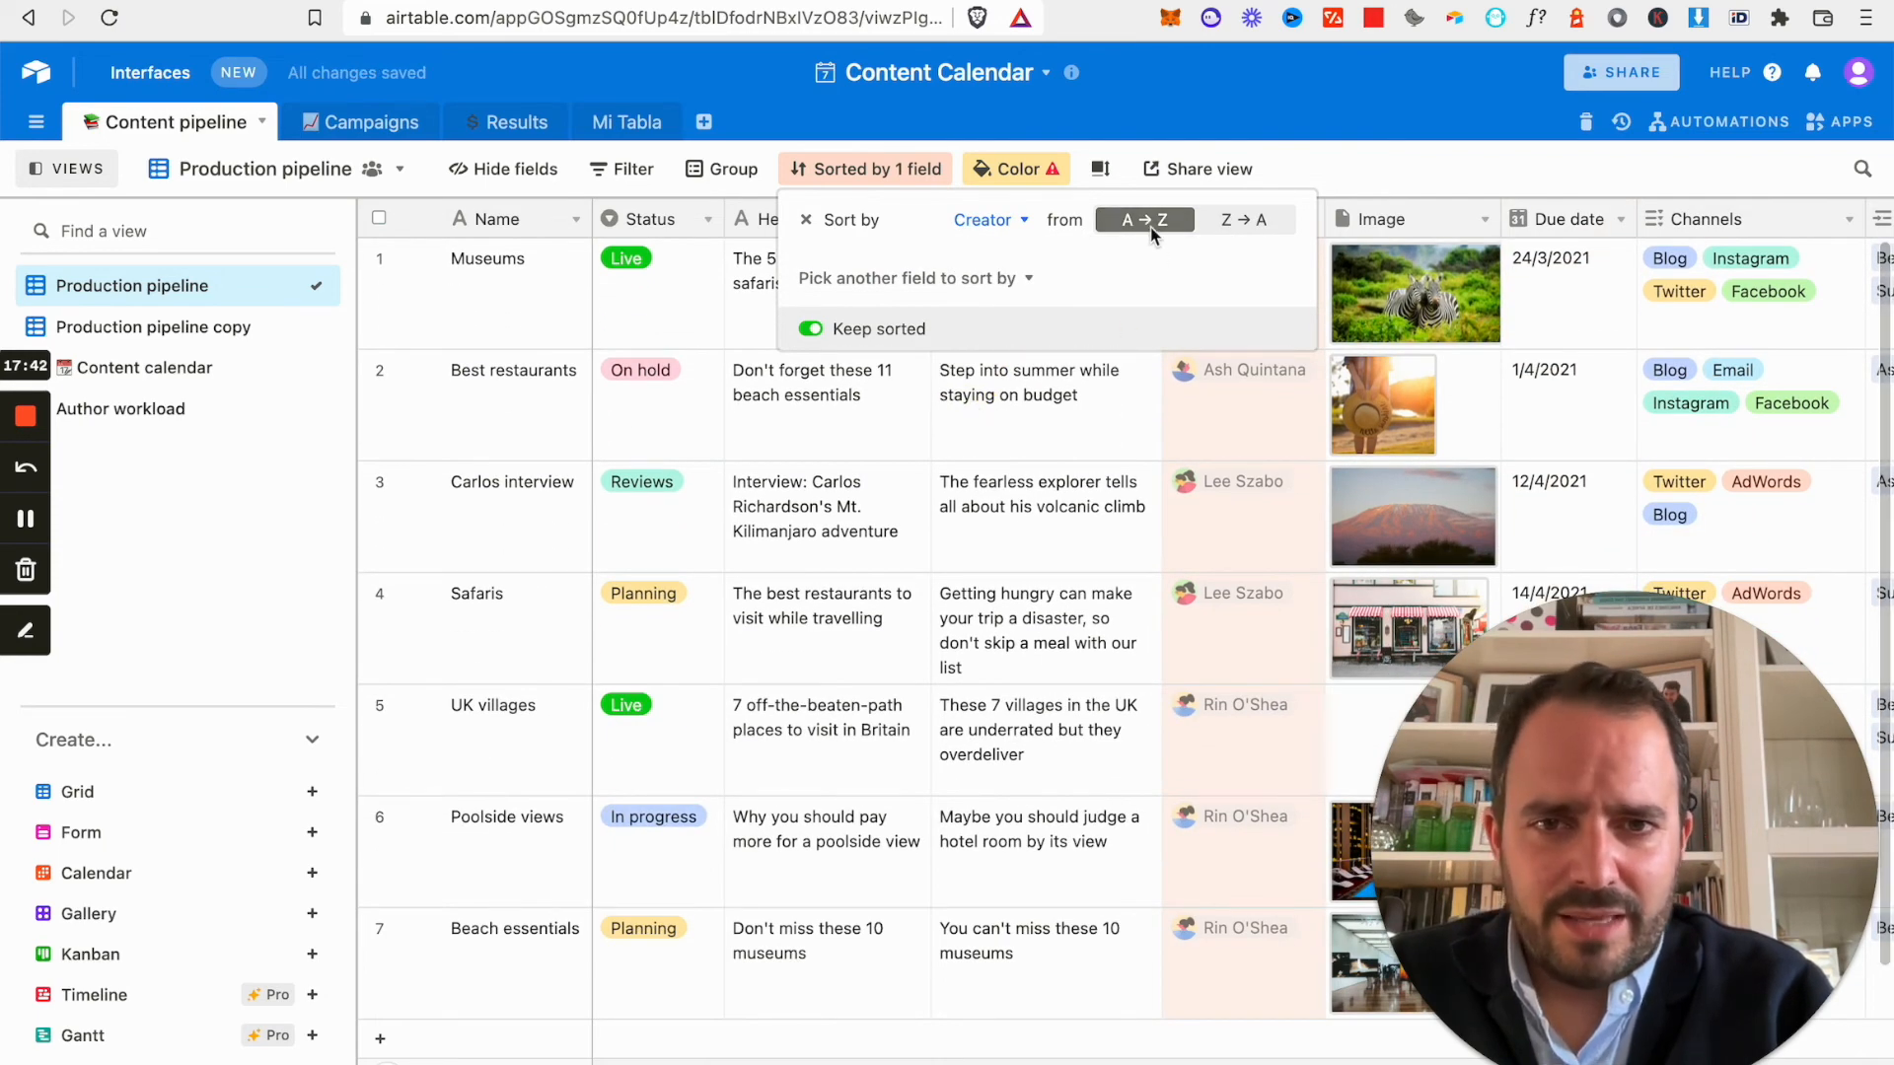
left_click(1008, 1038)
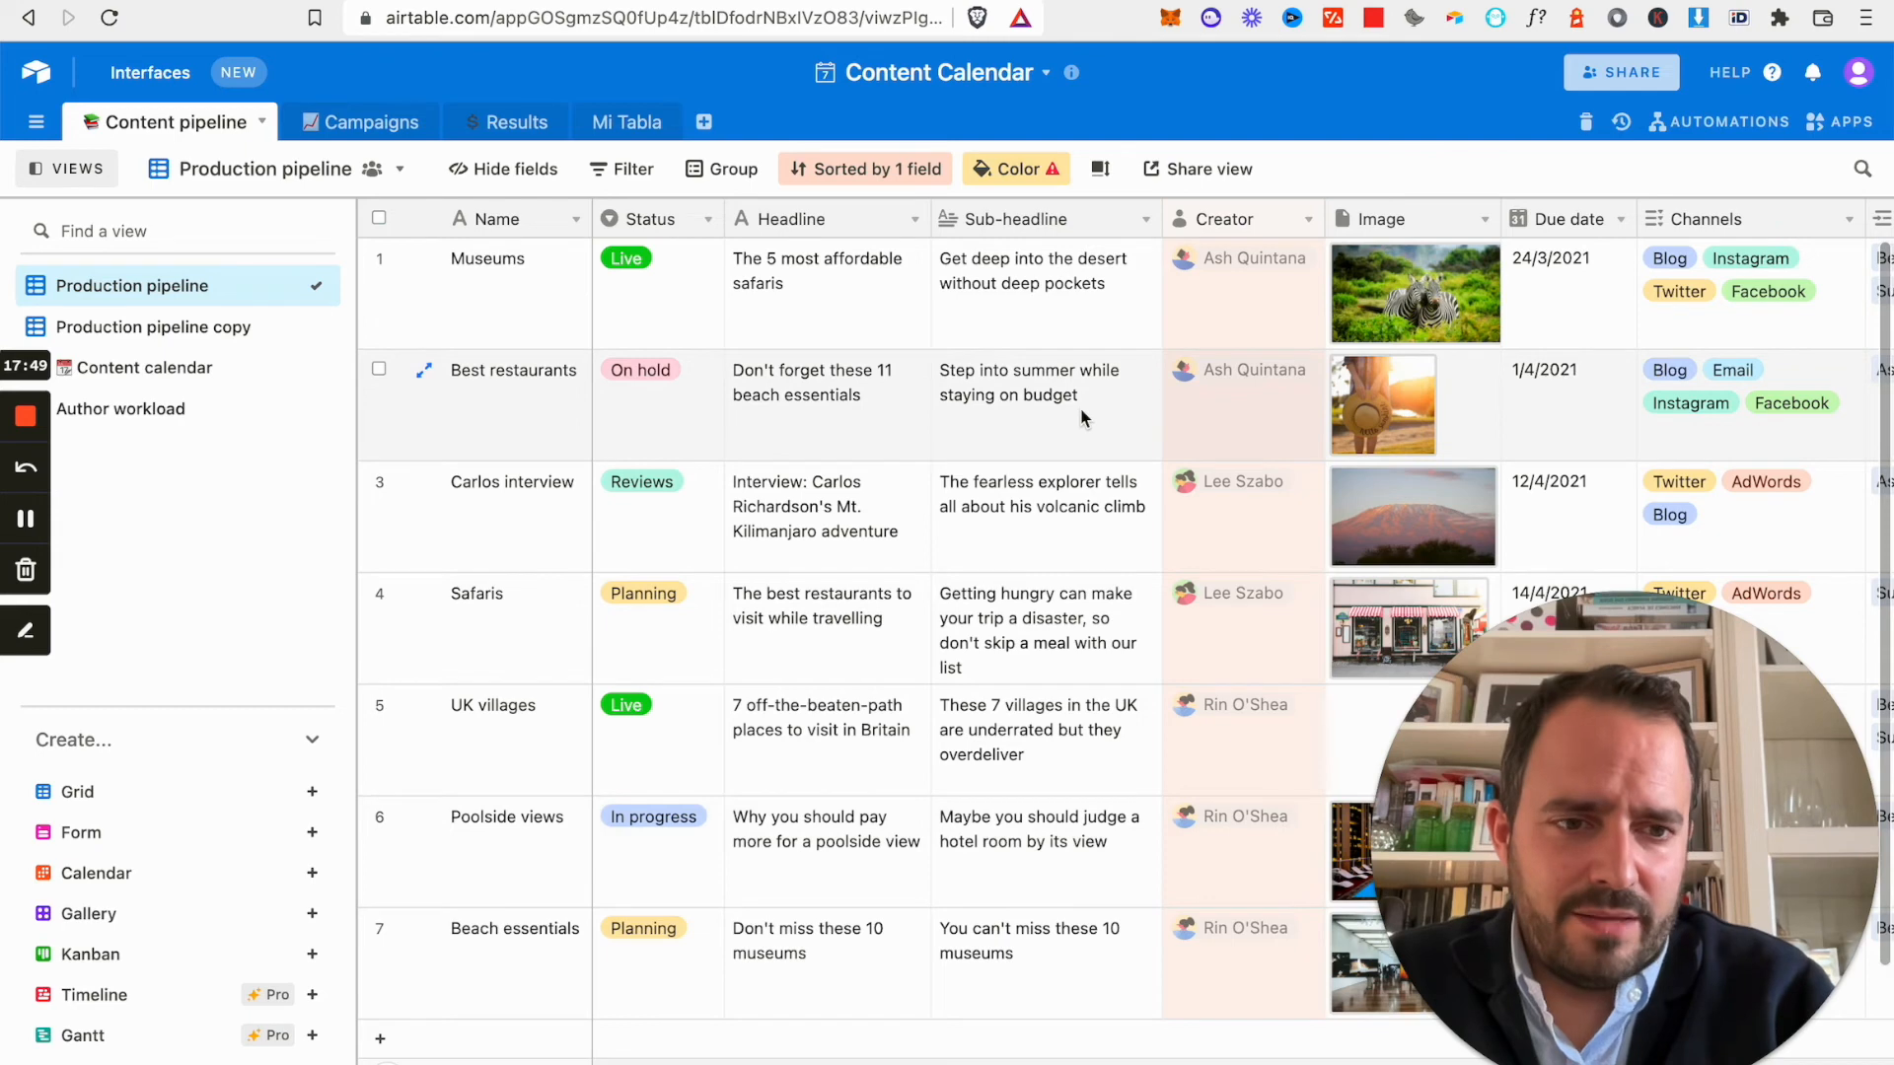
Try the Medium, Extra Tall and Tall row heights in the Production pipeline view and settle on Short.
left_click(1103, 171)
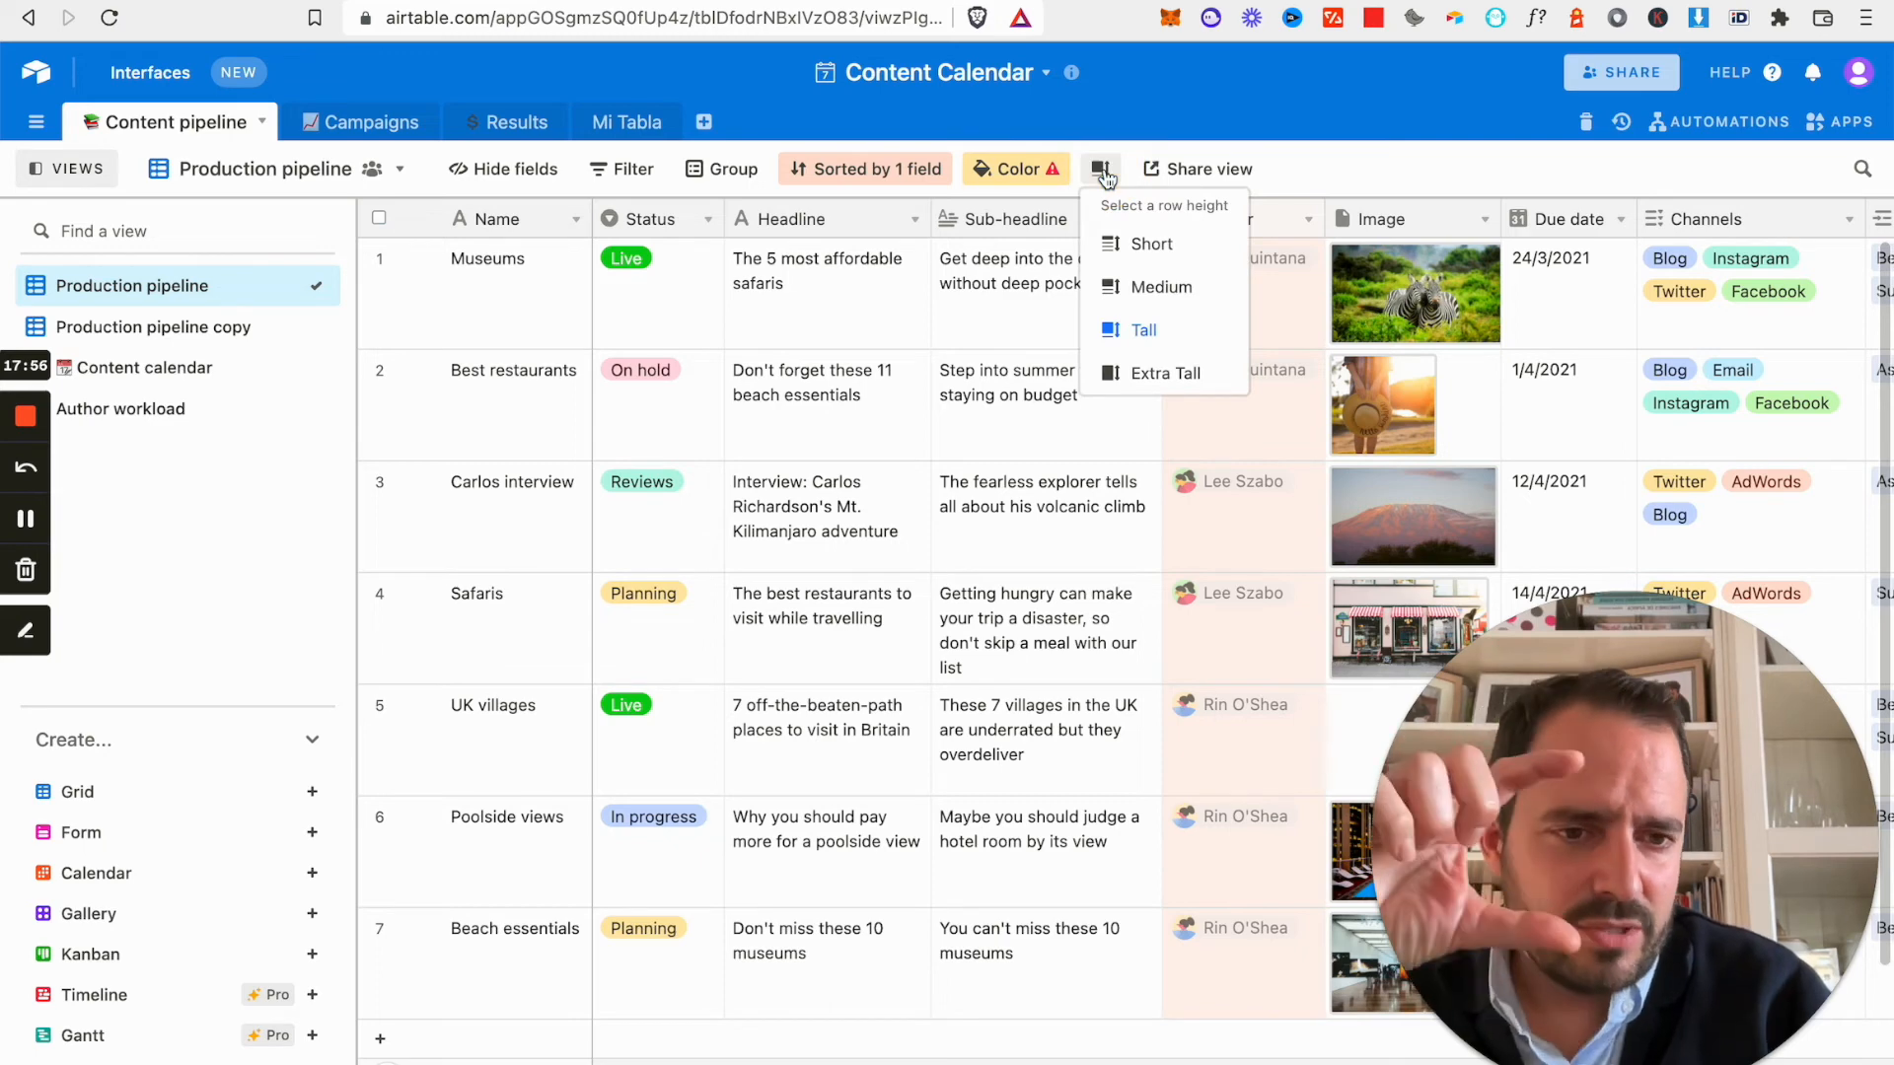
left_click(1128, 288)
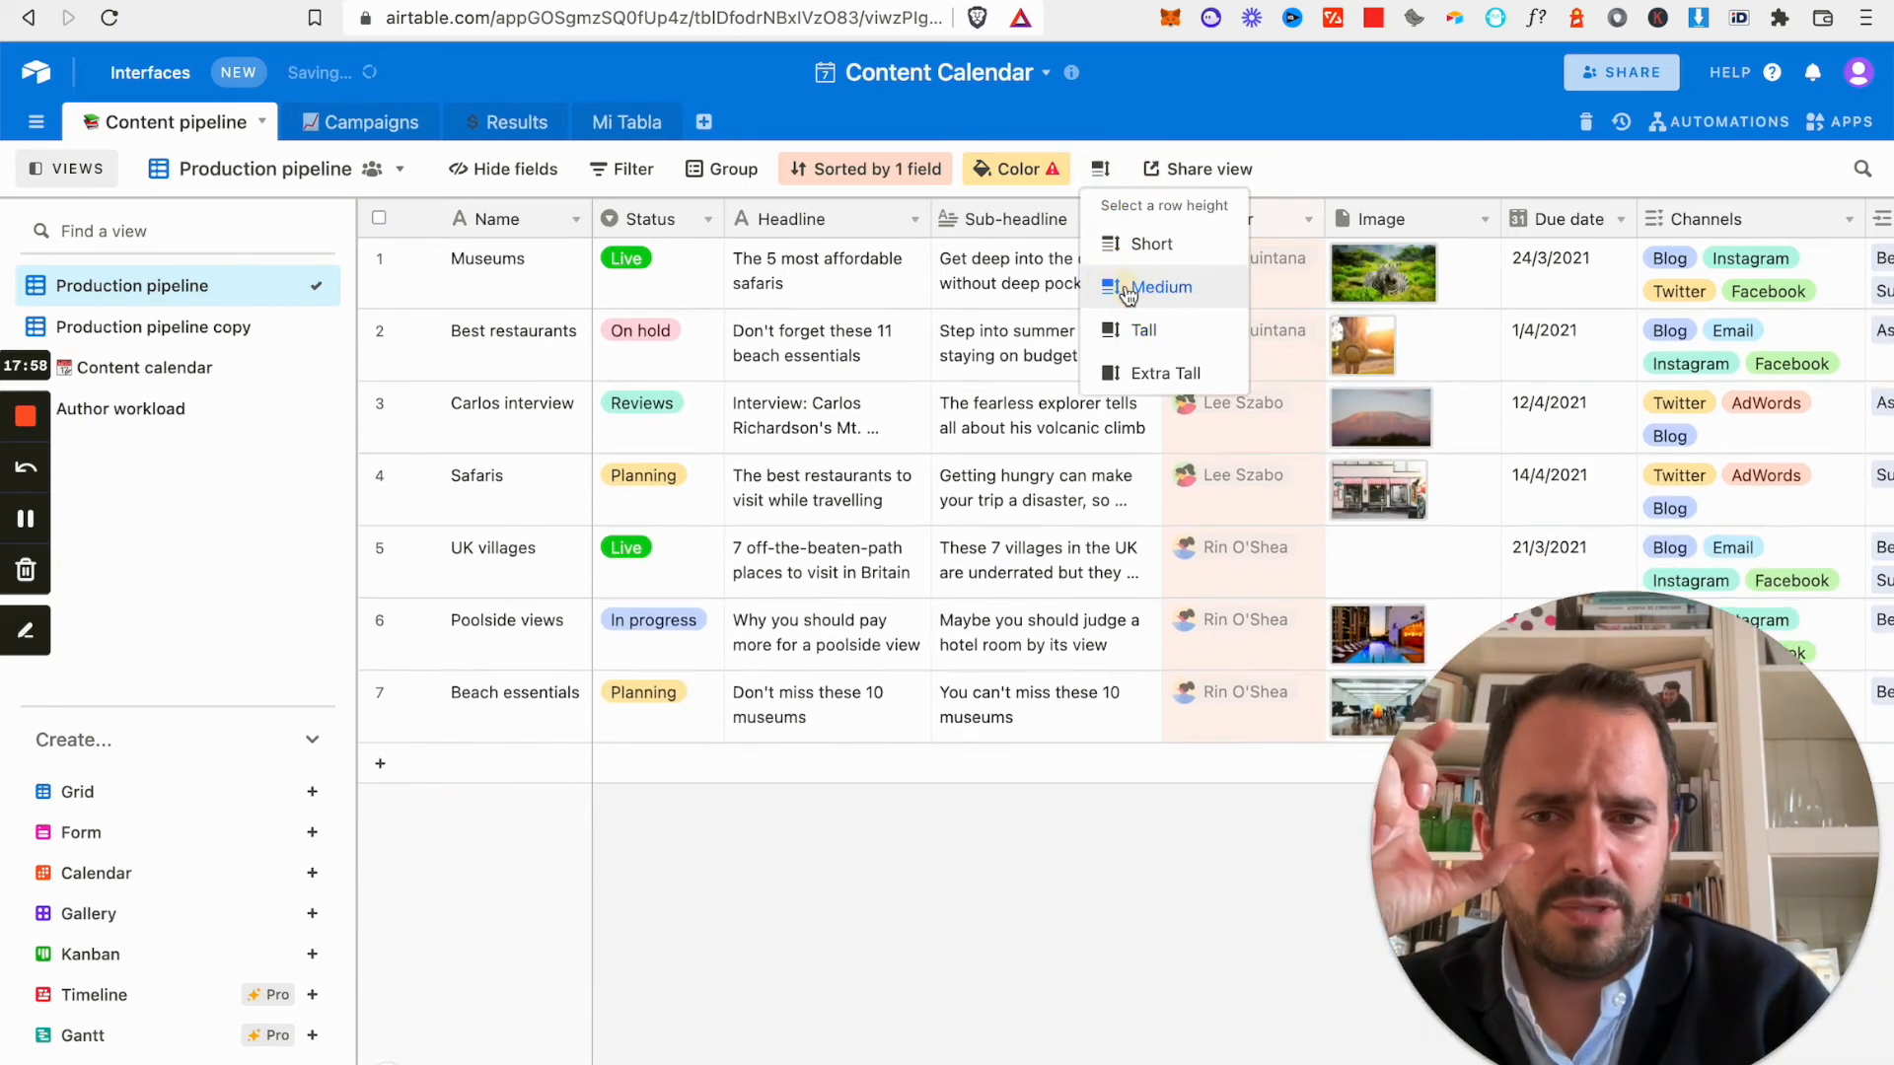
left_click(1151, 247)
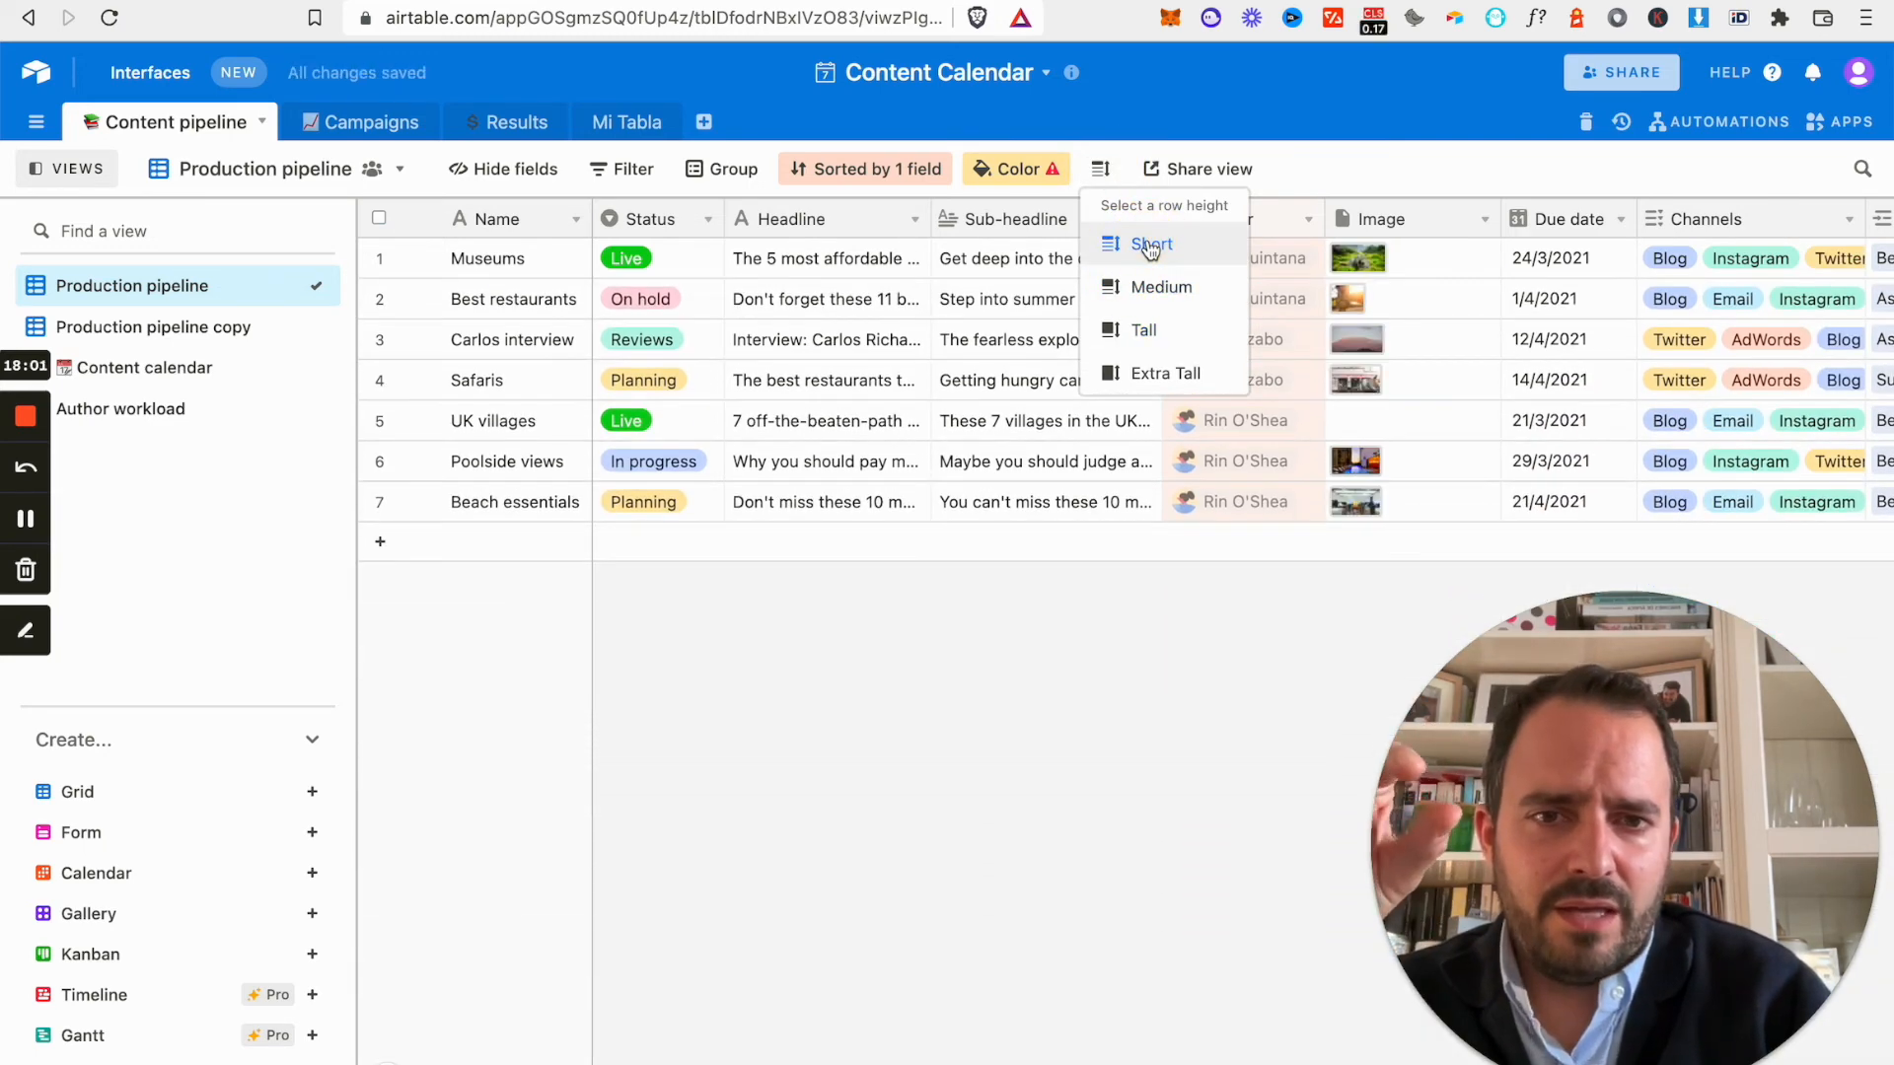
left_click(1165, 375)
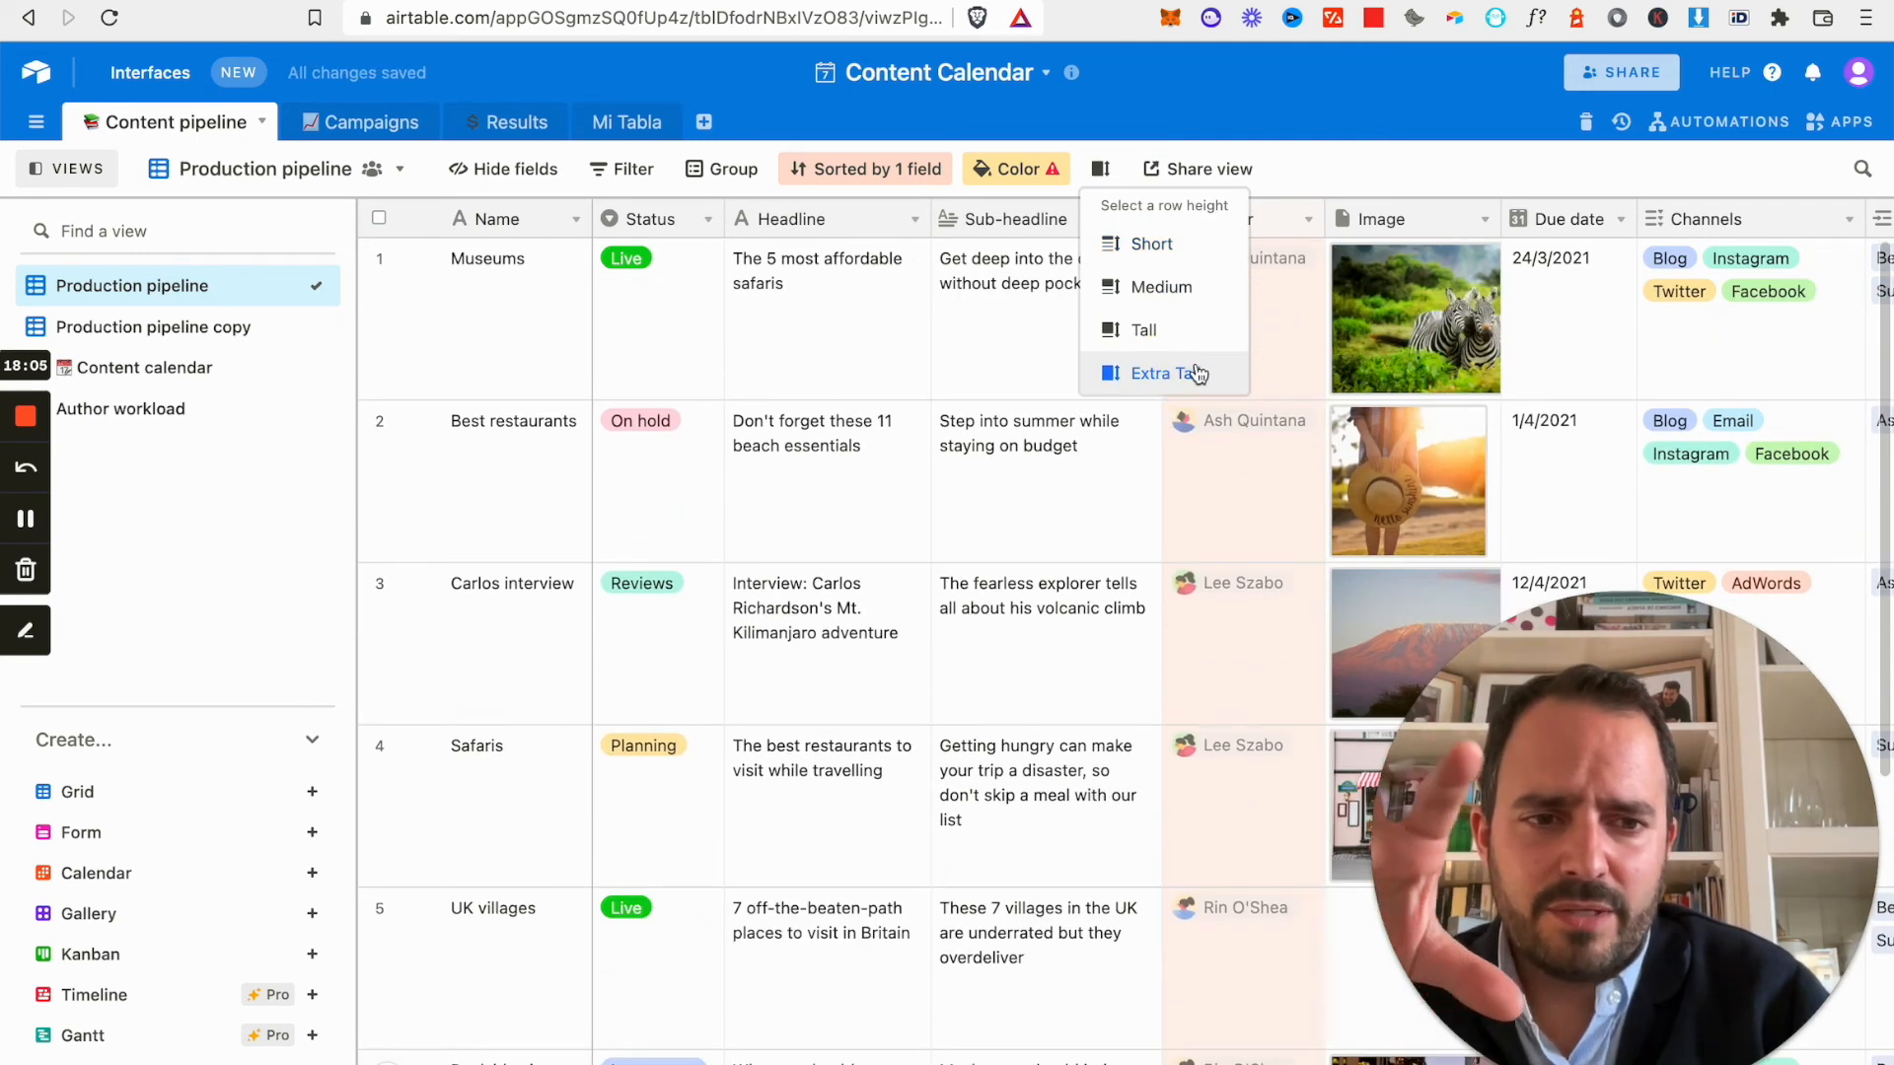
left_click(1154, 331)
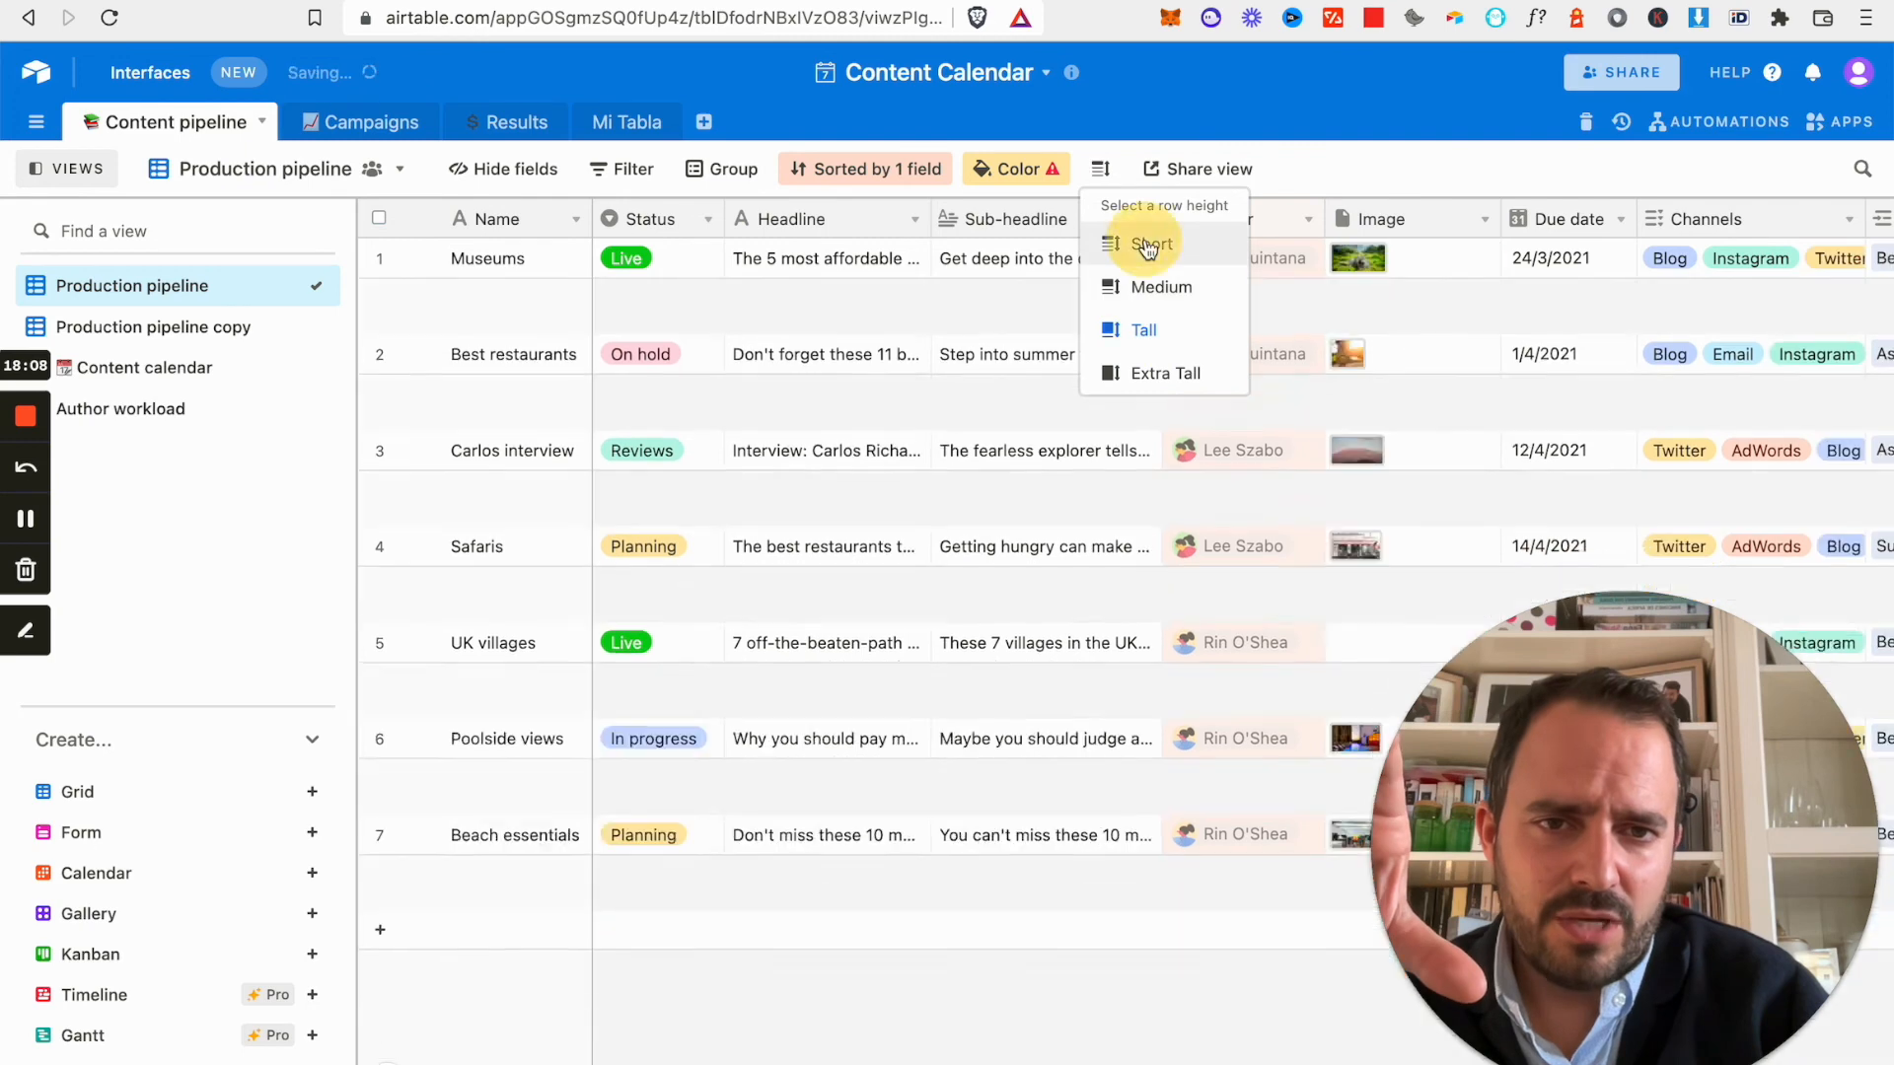
left_click(1147, 246)
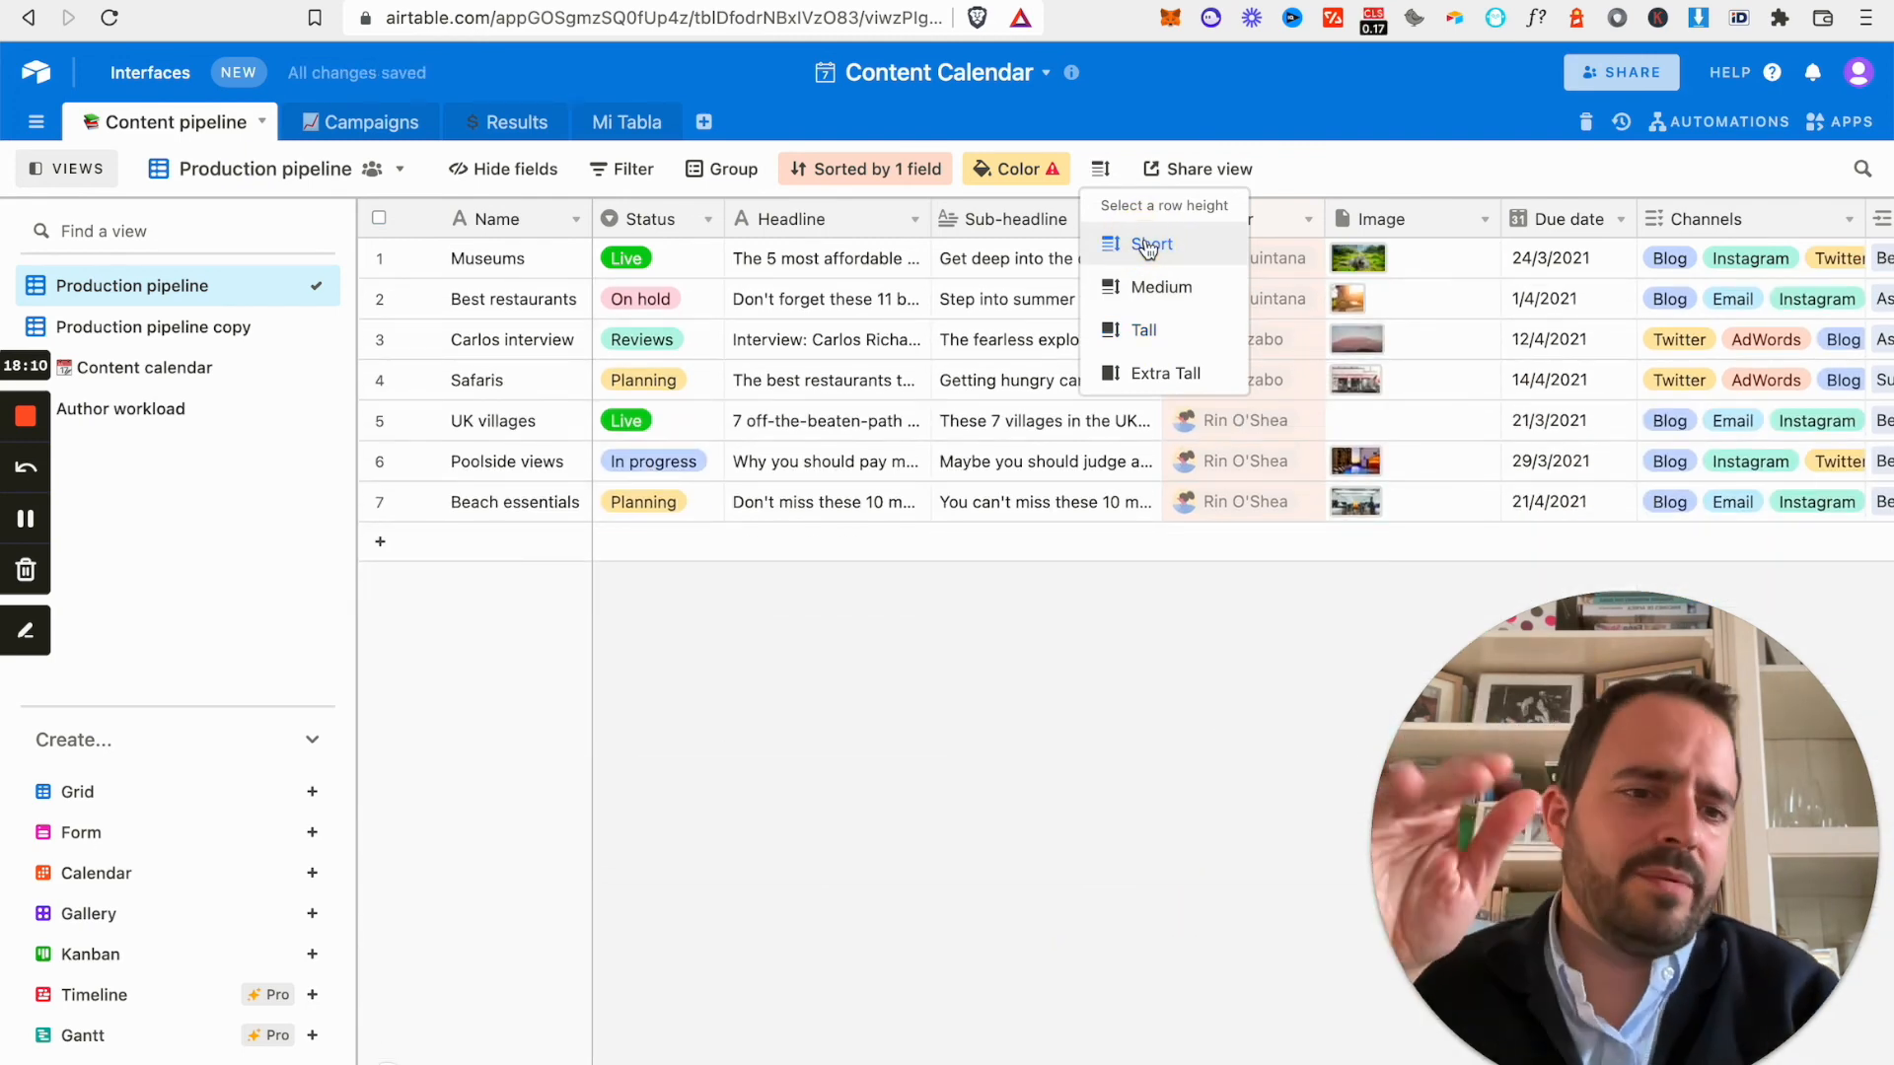
left_click(1083, 659)
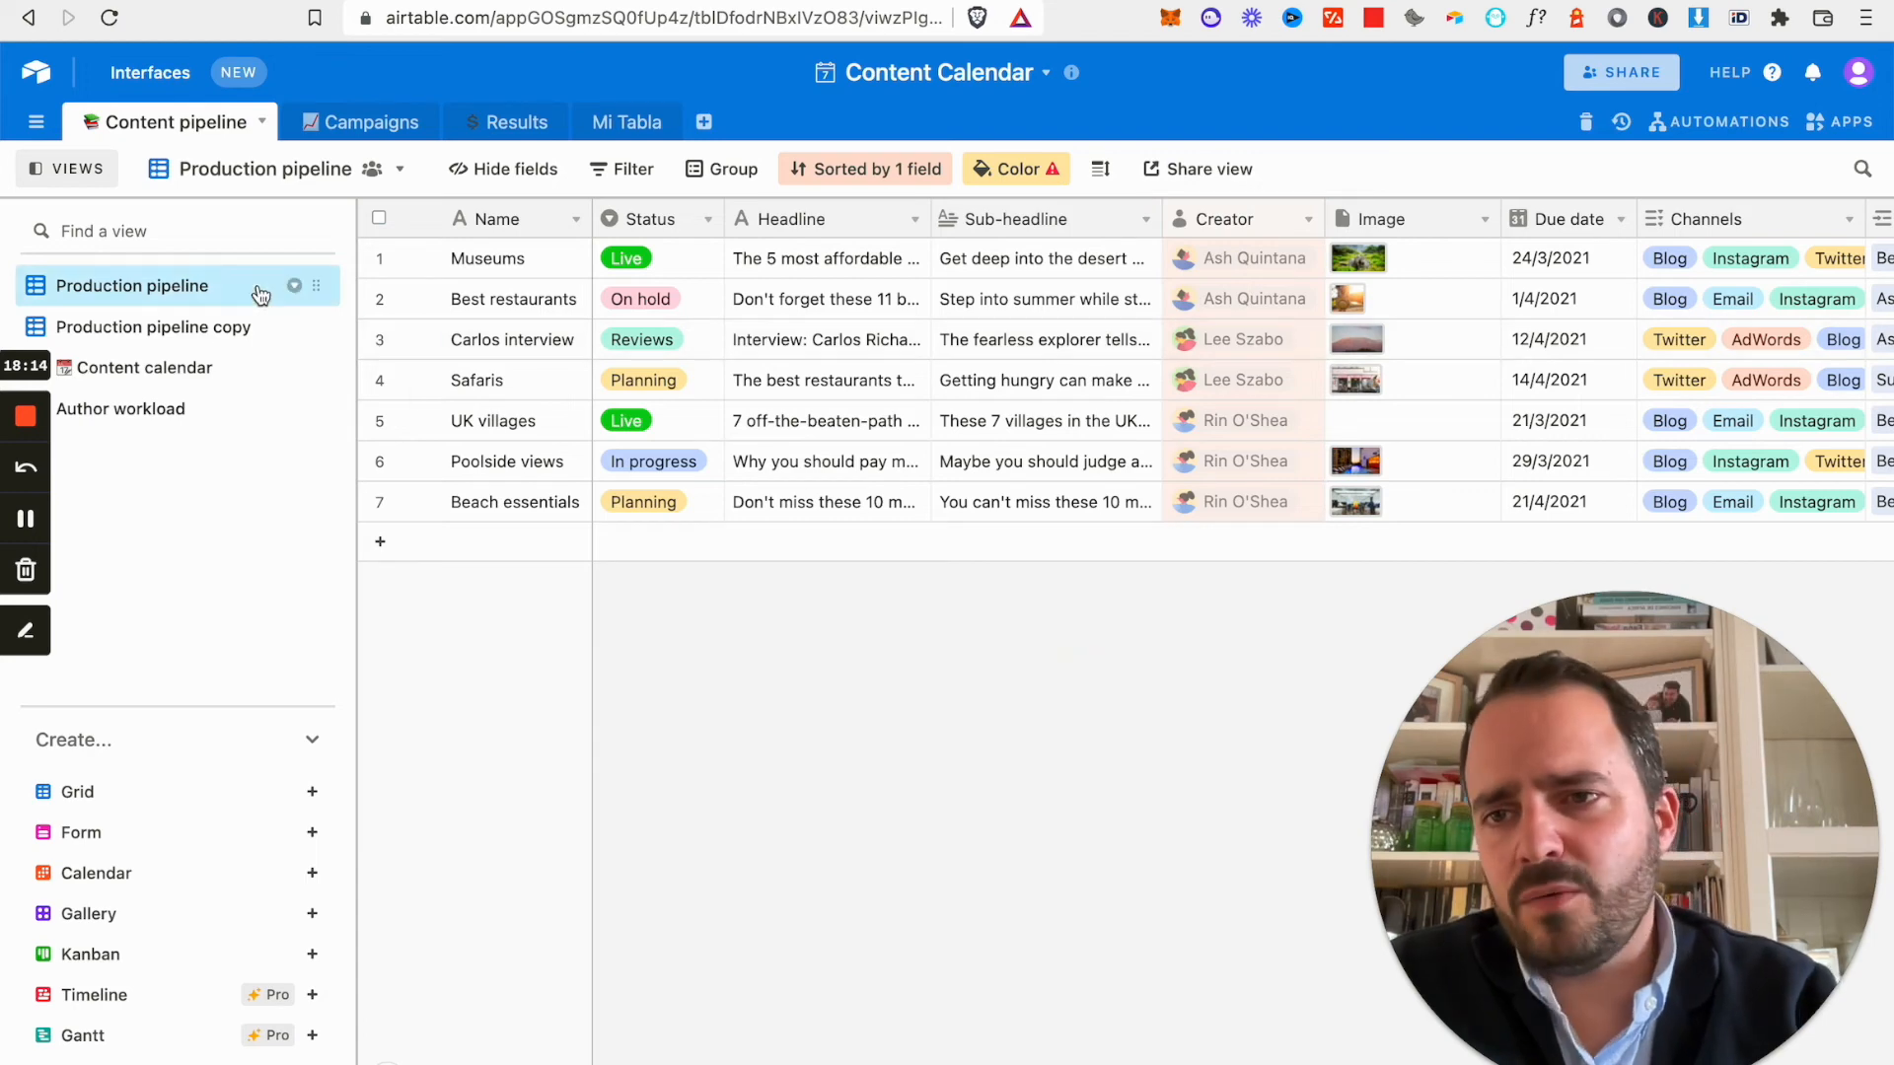
mouse_move(167, 304)
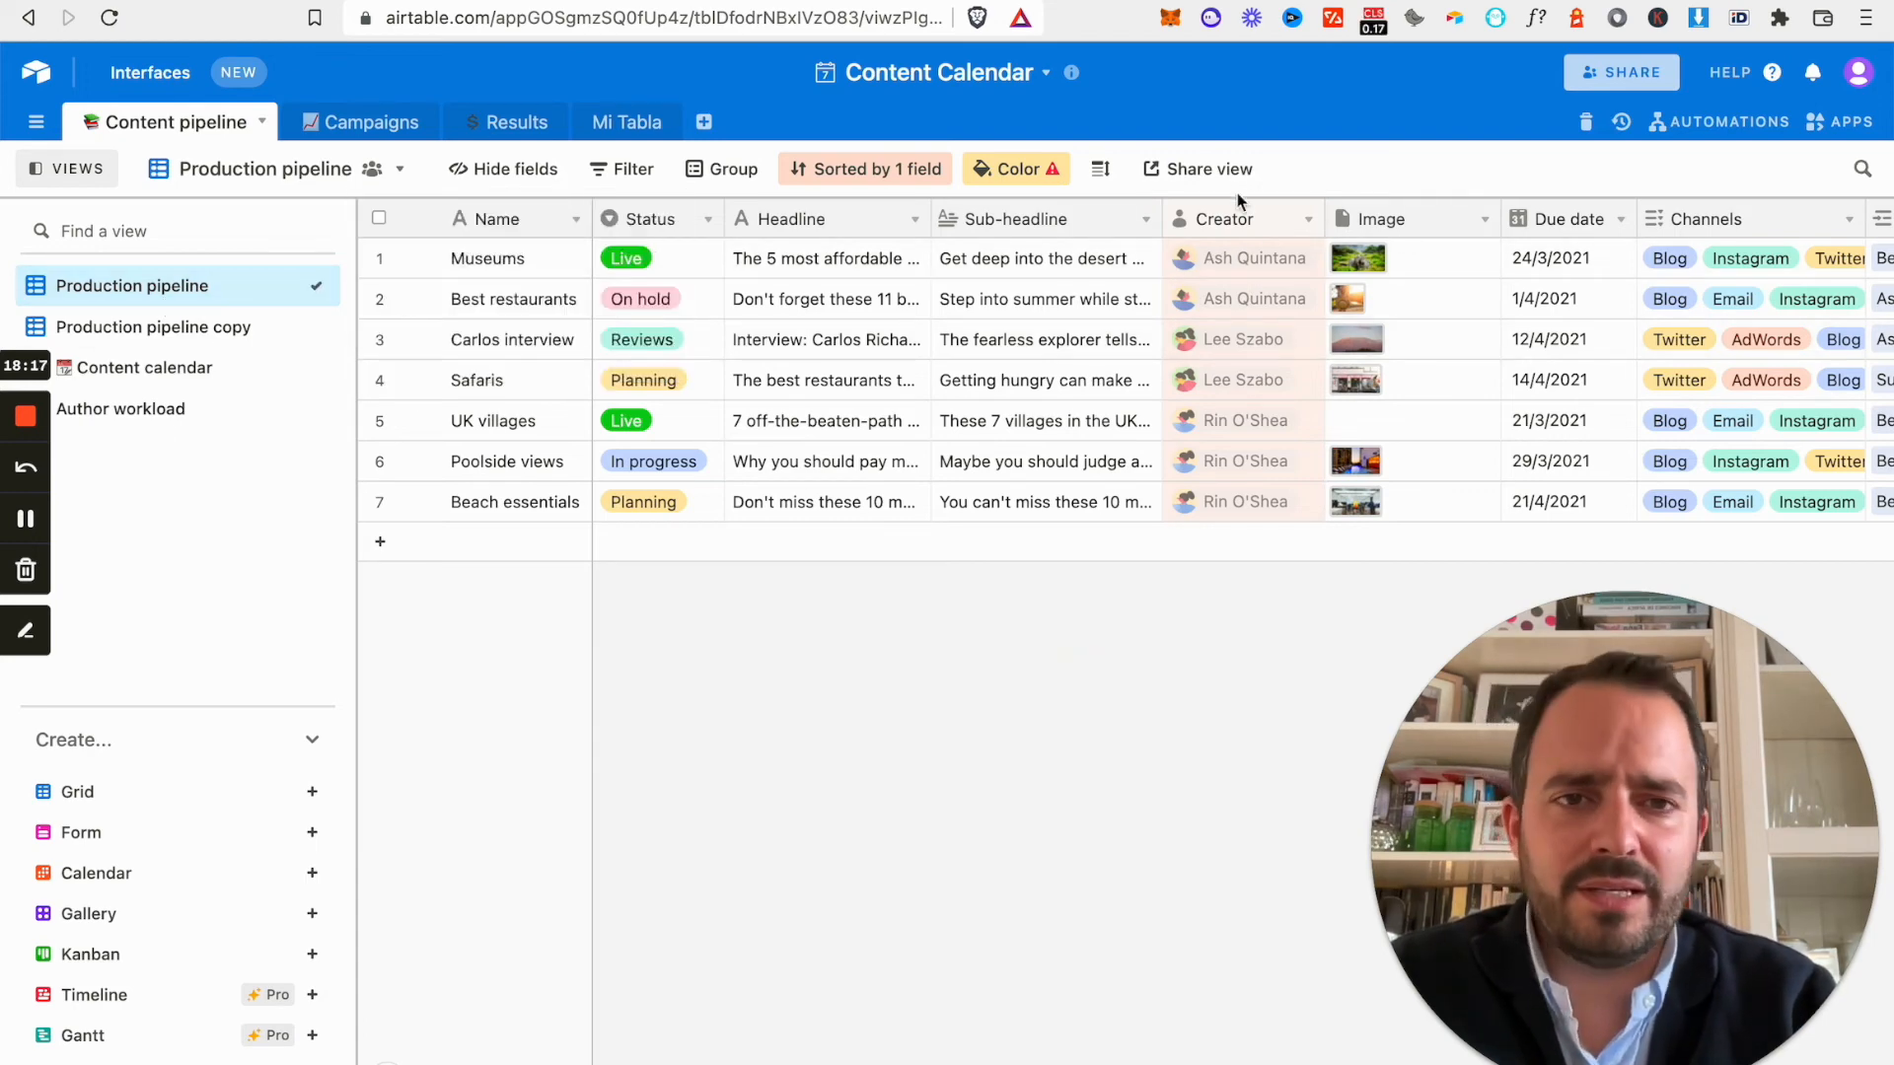
Create a shareable link for the Production pipeline grid view and review its sharing options.
left_click(1208, 170)
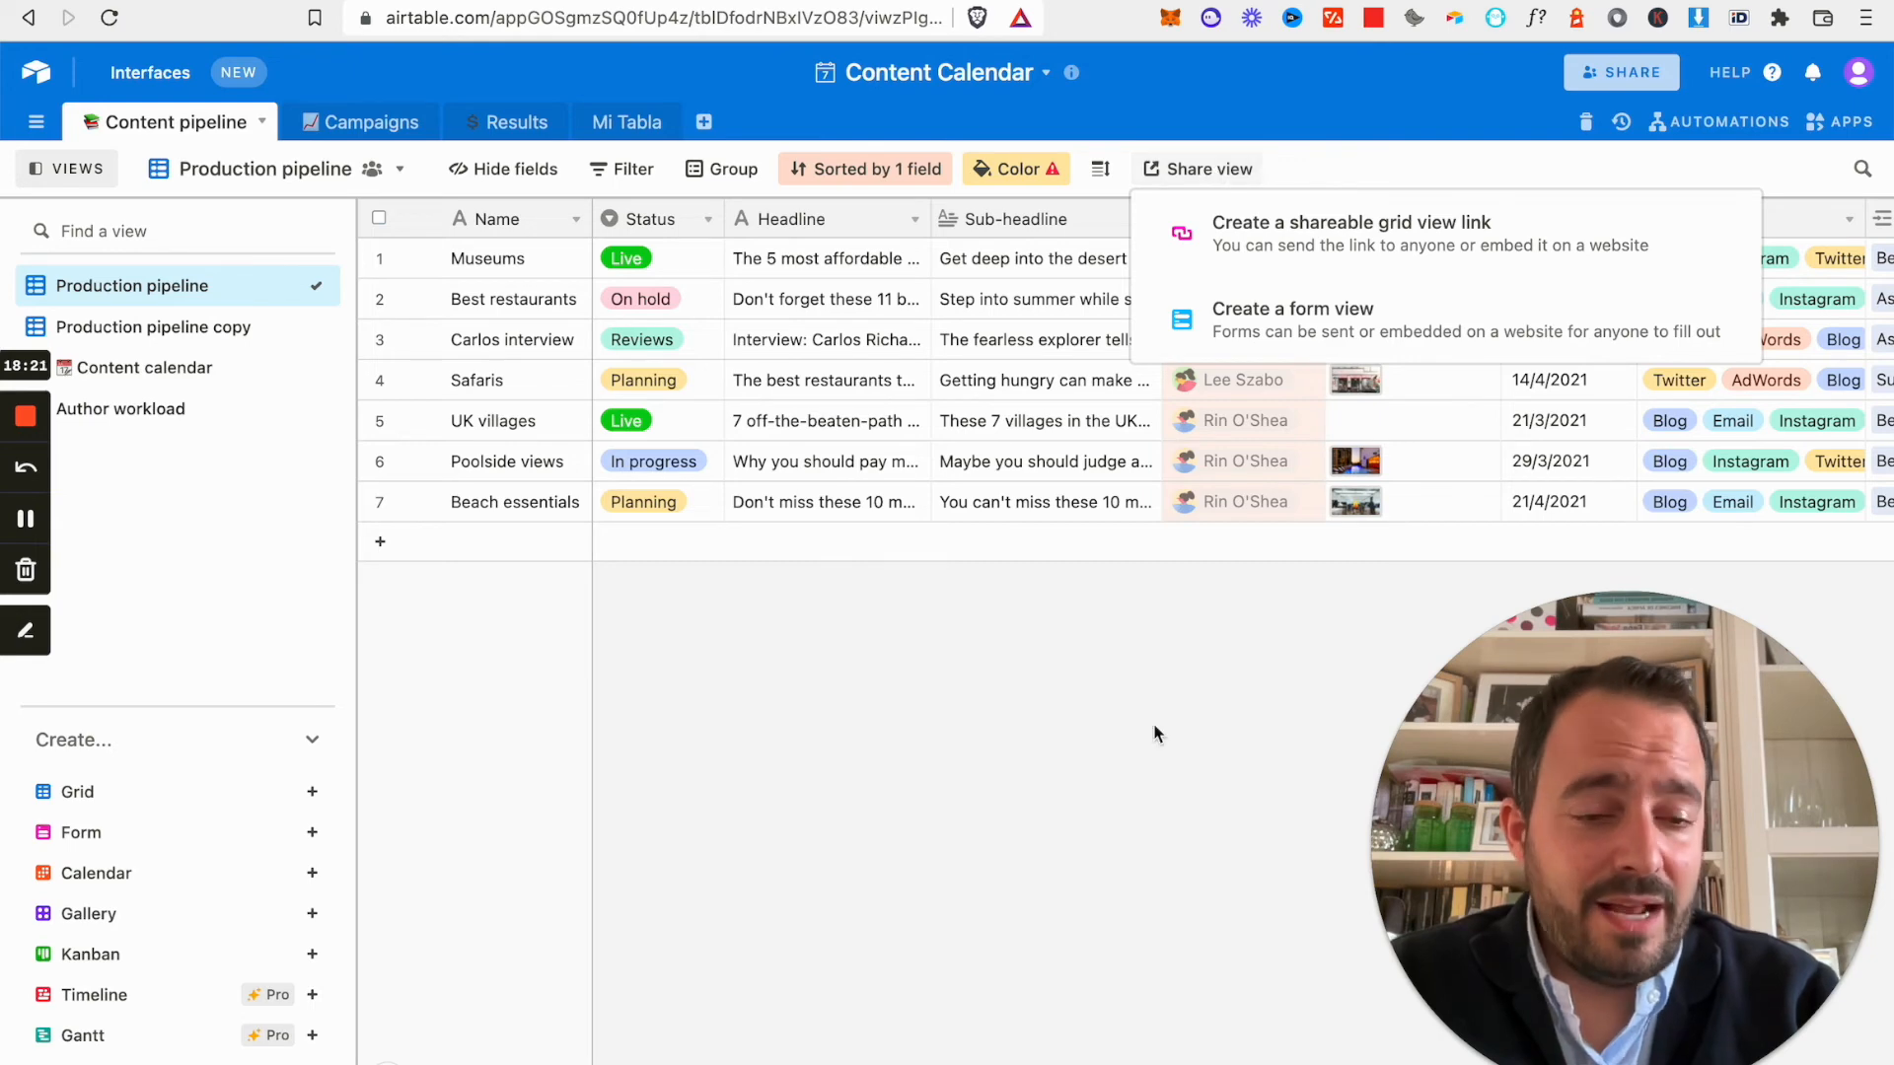
left_click(1266, 243)
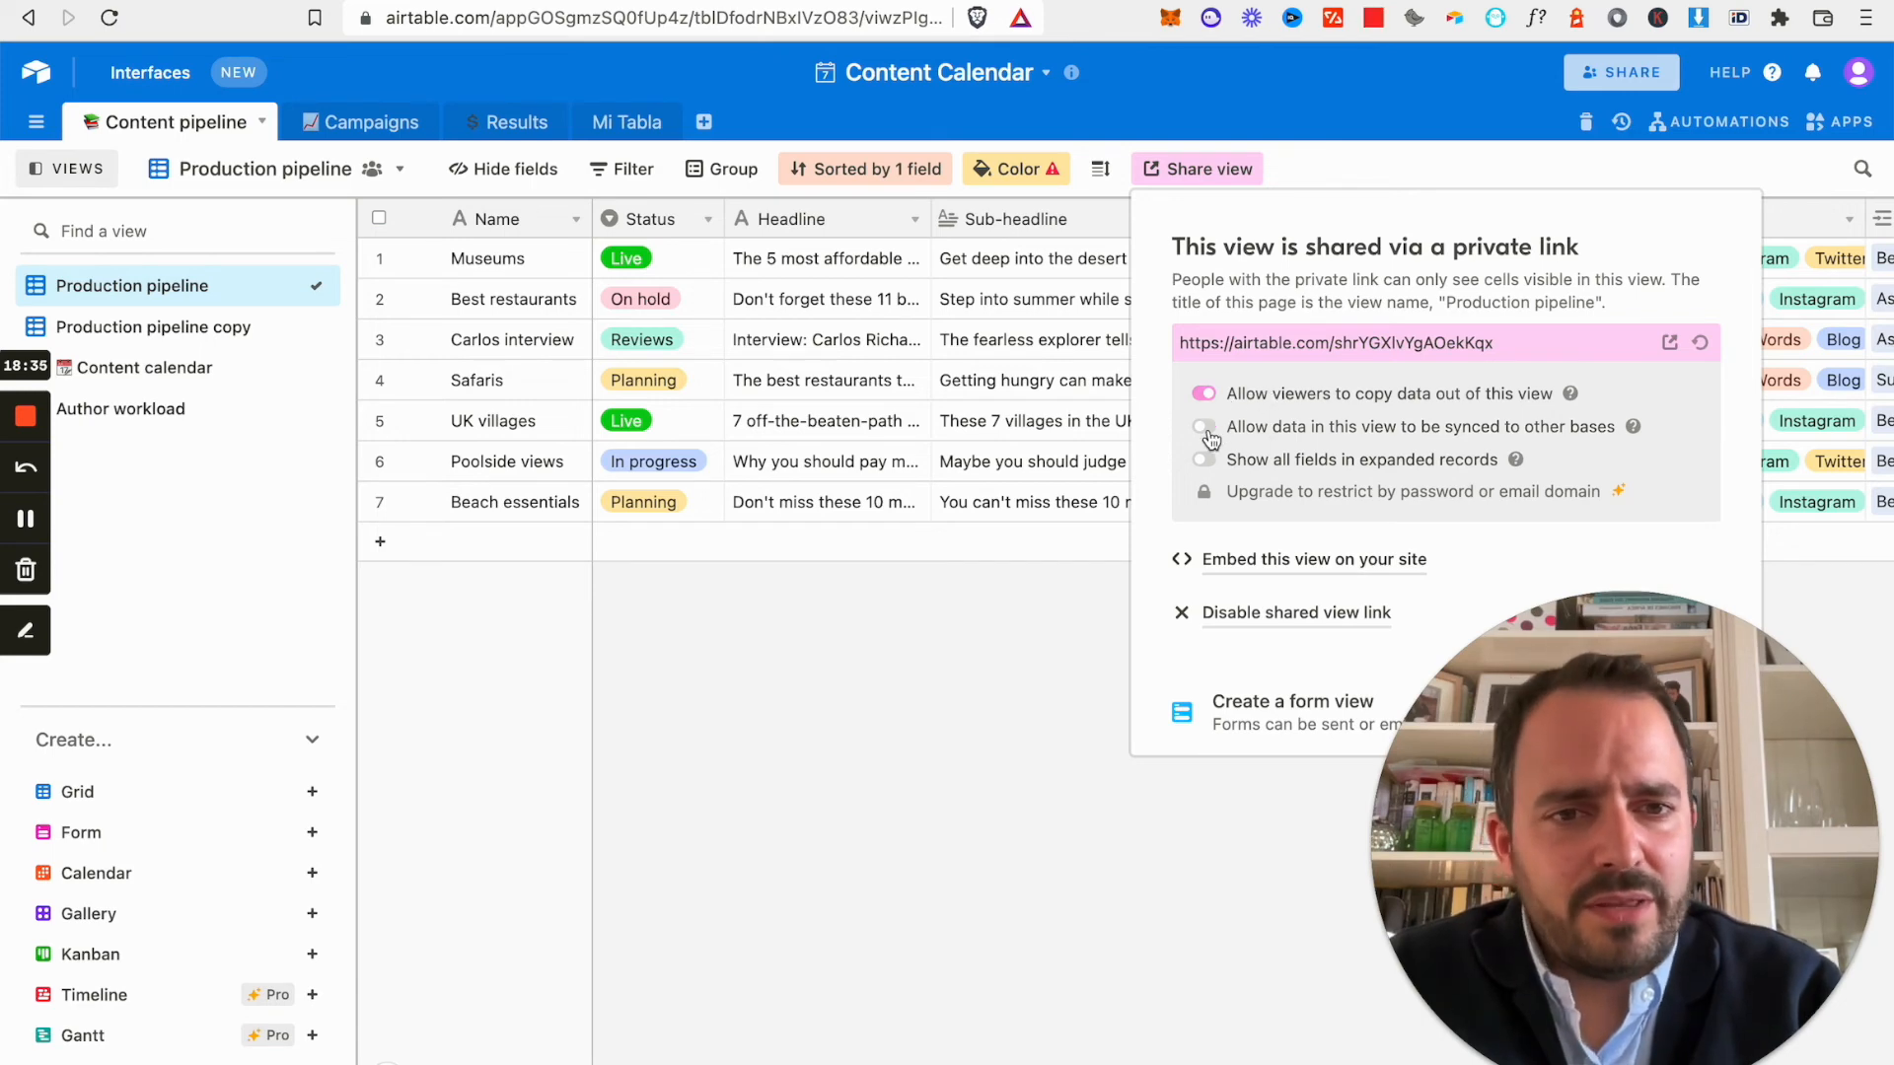
left_click(23, 517)
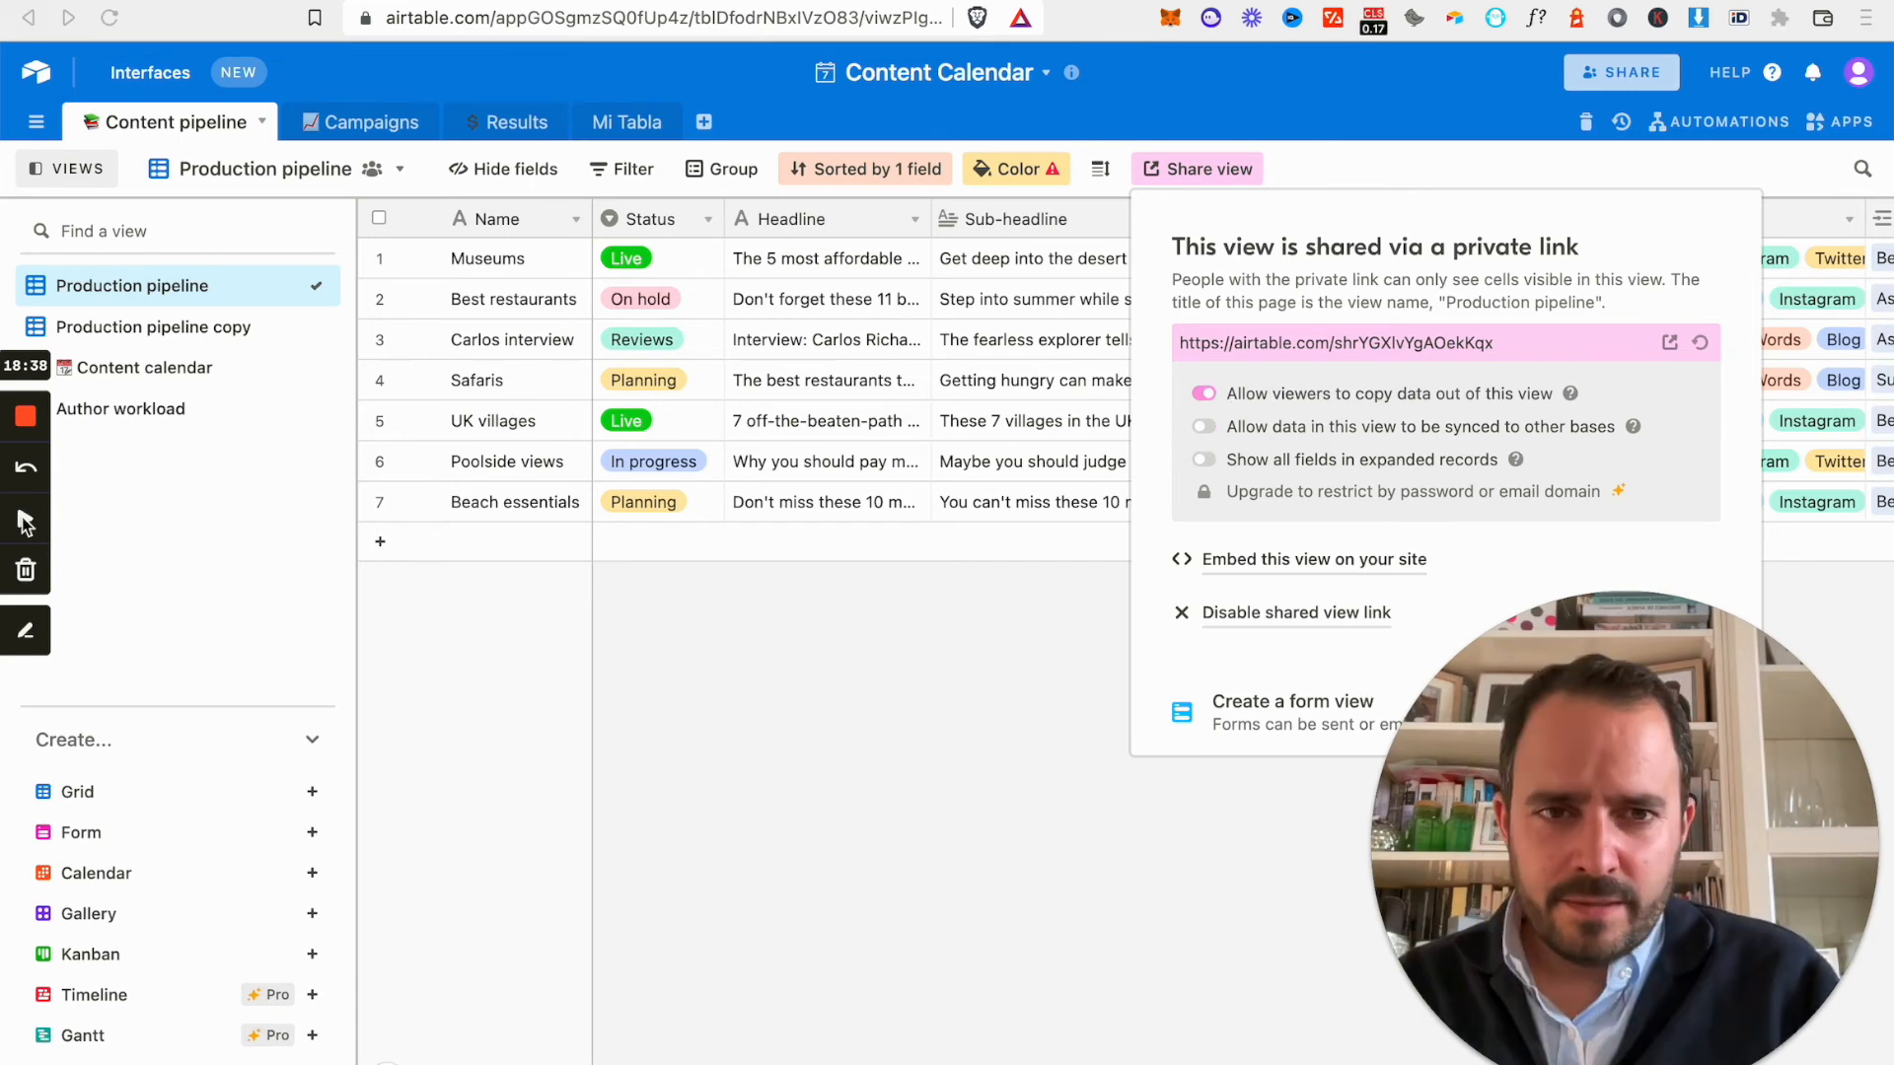
left_click(26, 519)
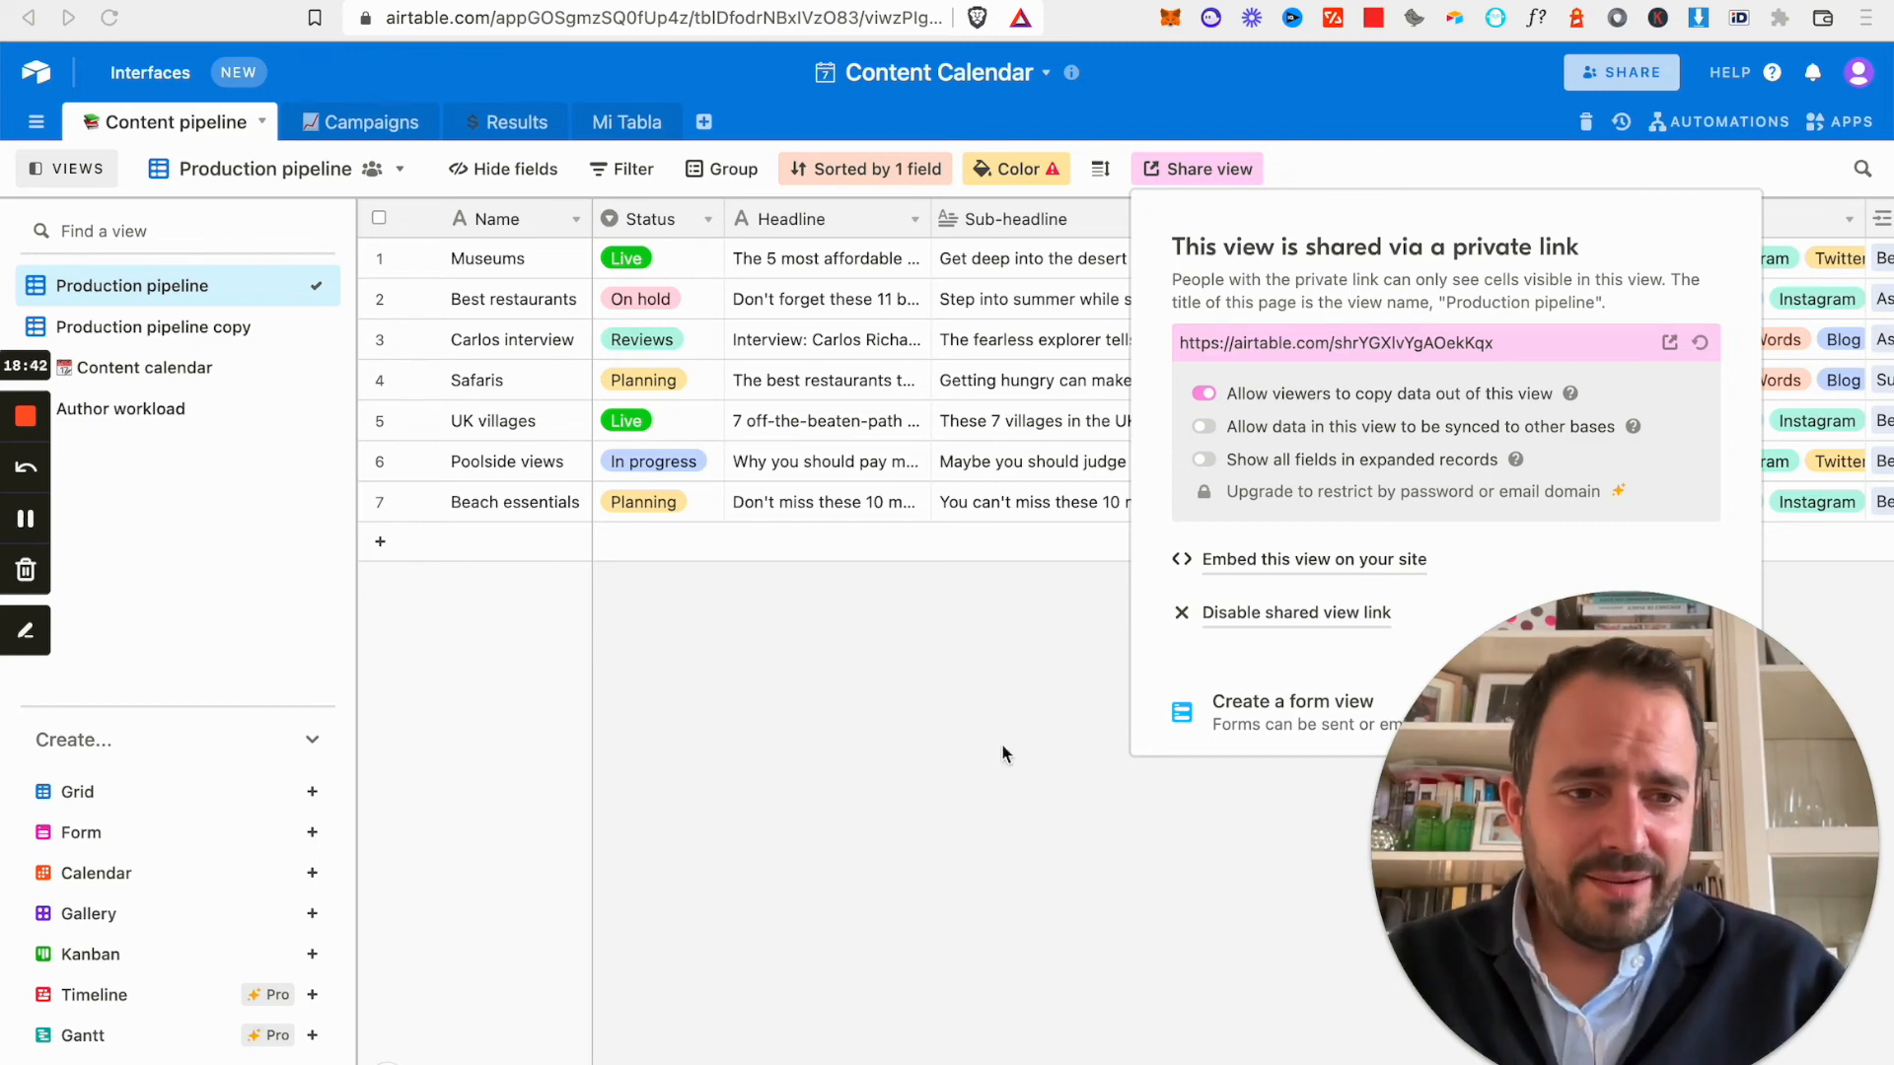
left_click(1205, 175)
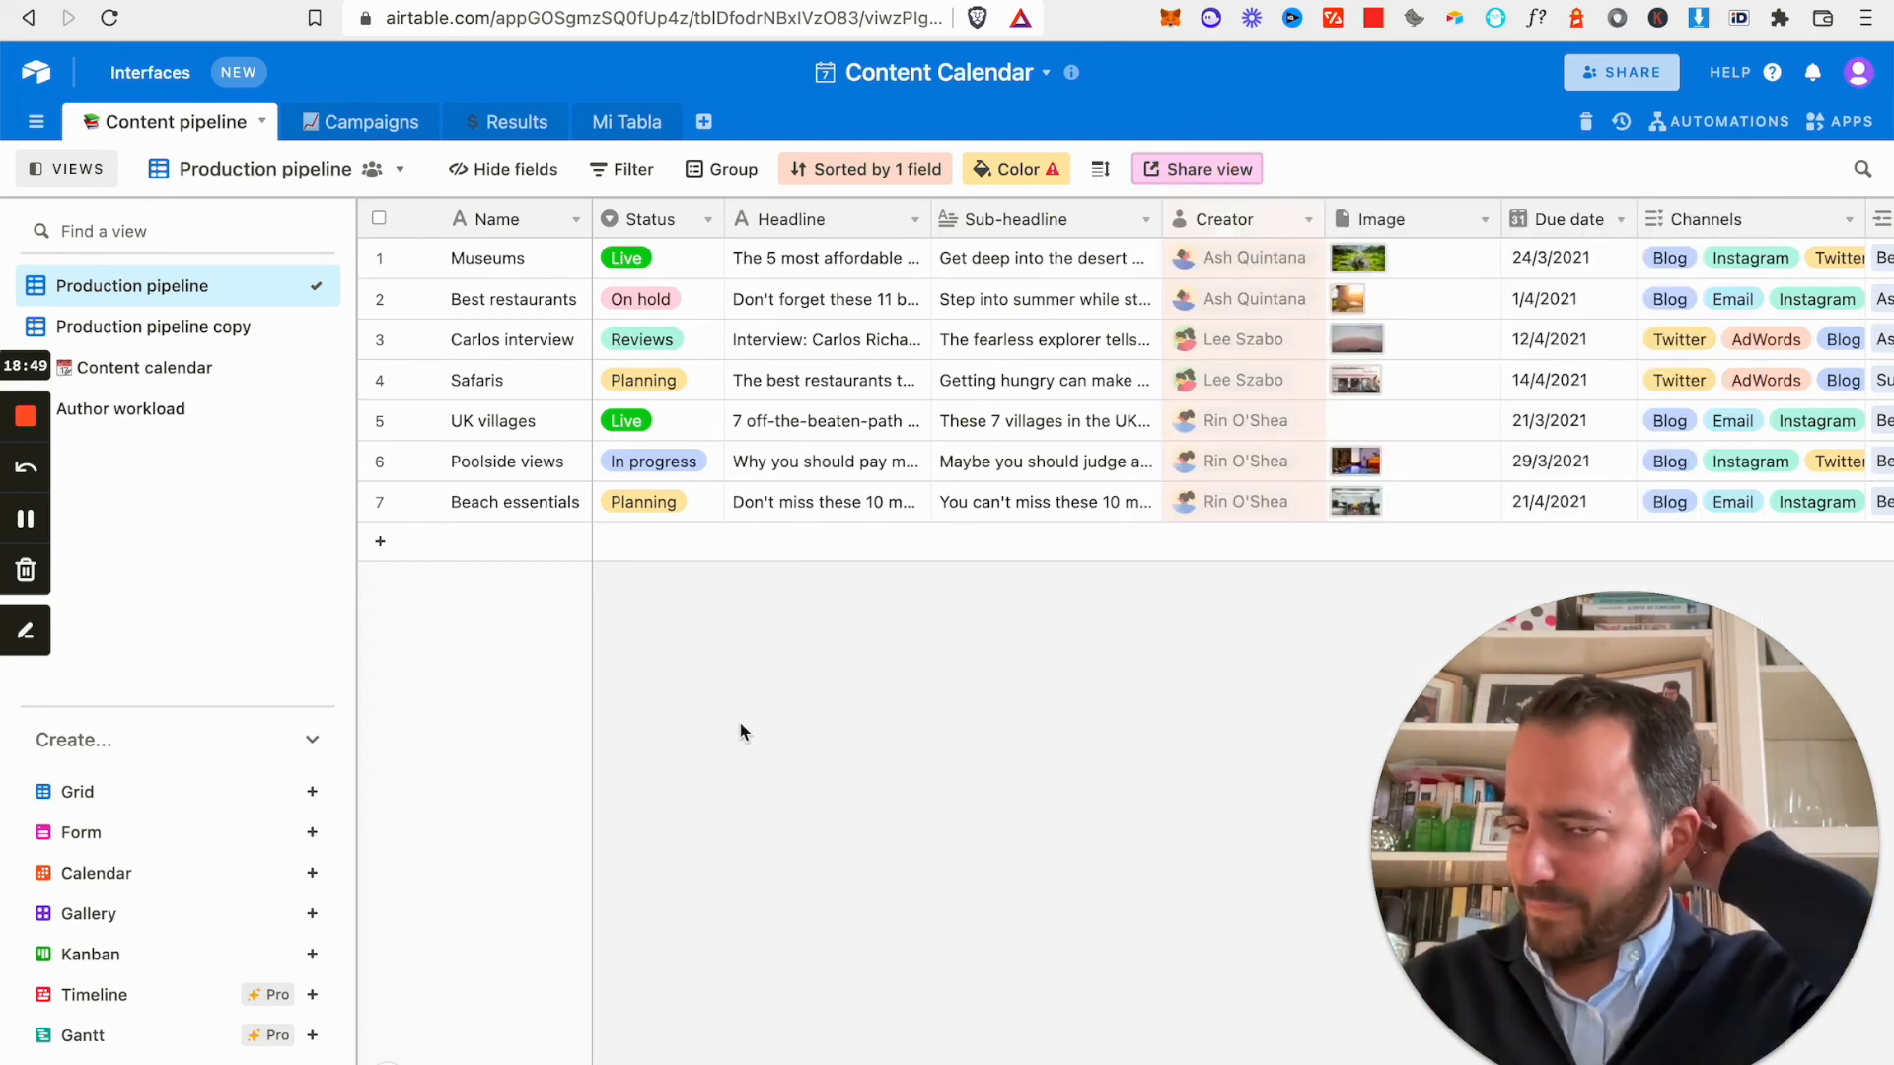
Make the views sidebar narrower, and hide it and show it again.
mouse_move(319, 400)
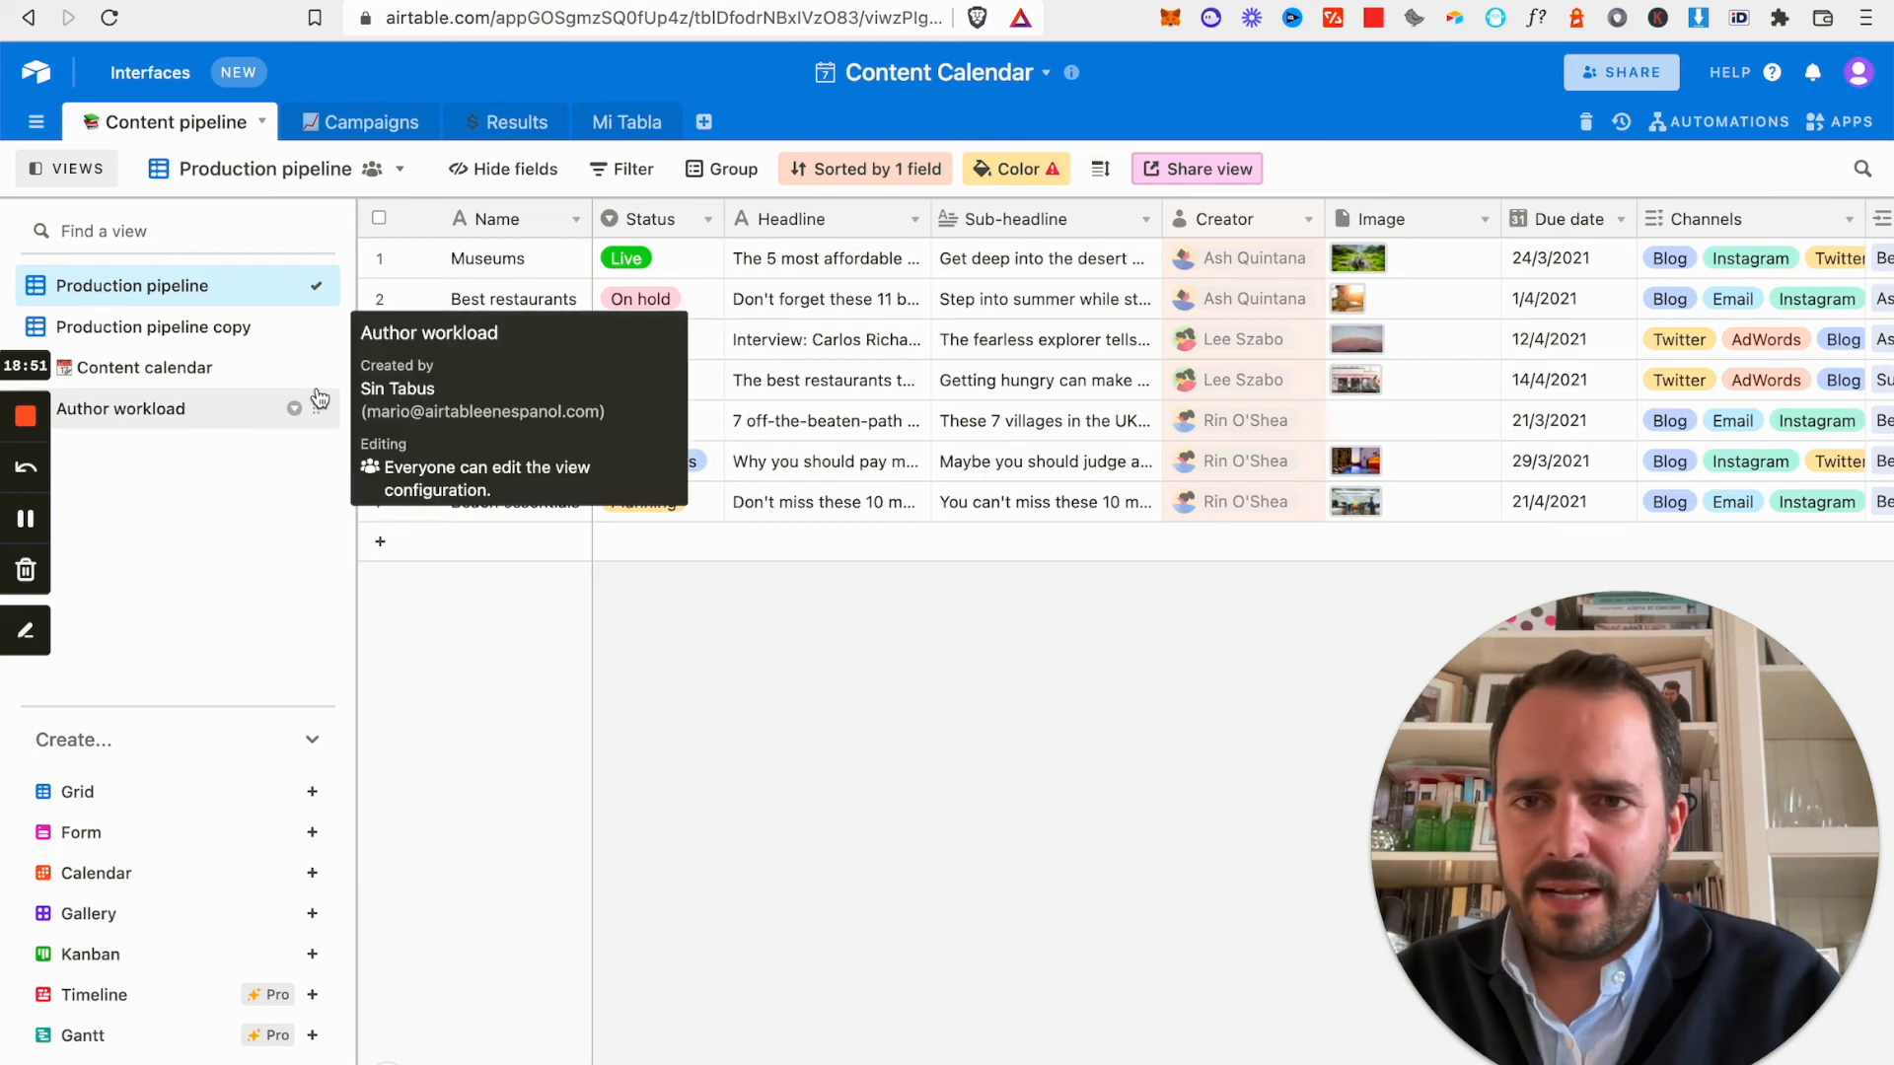
left_click(78, 170)
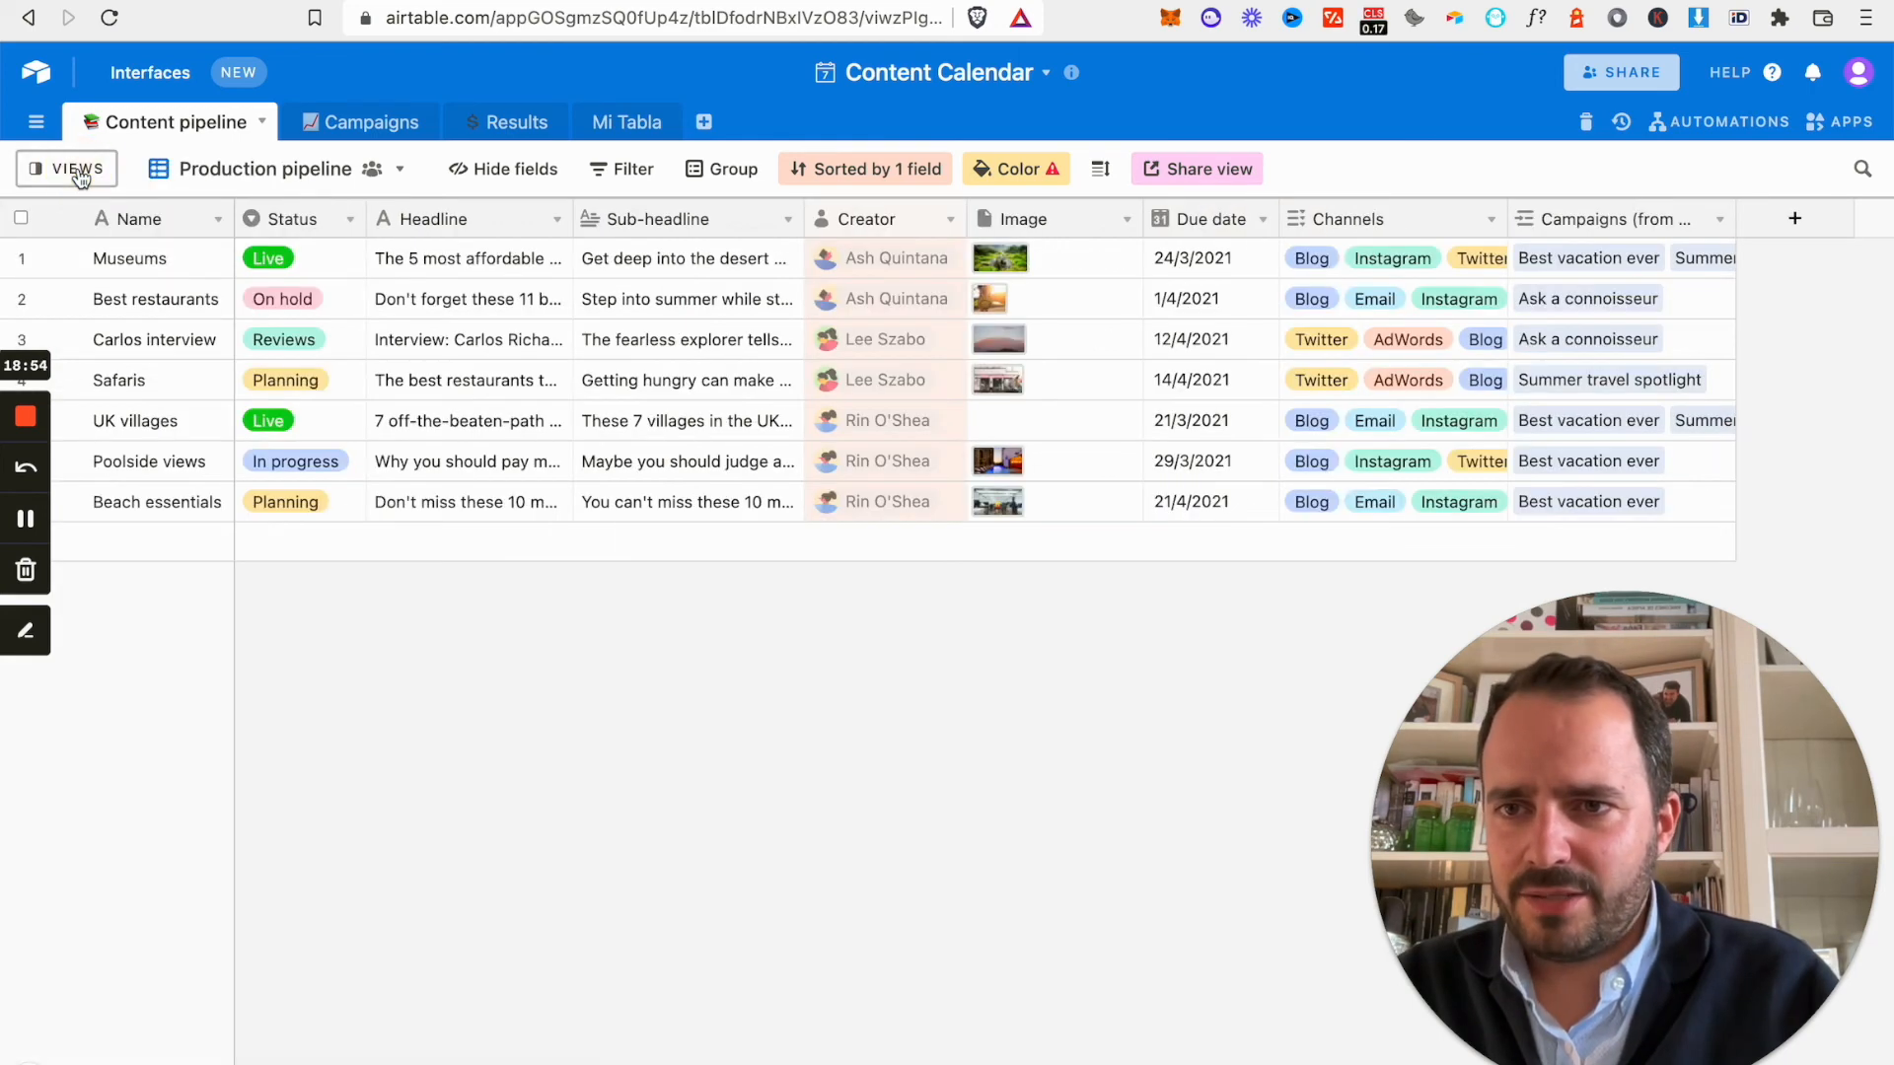
left_click(78, 169)
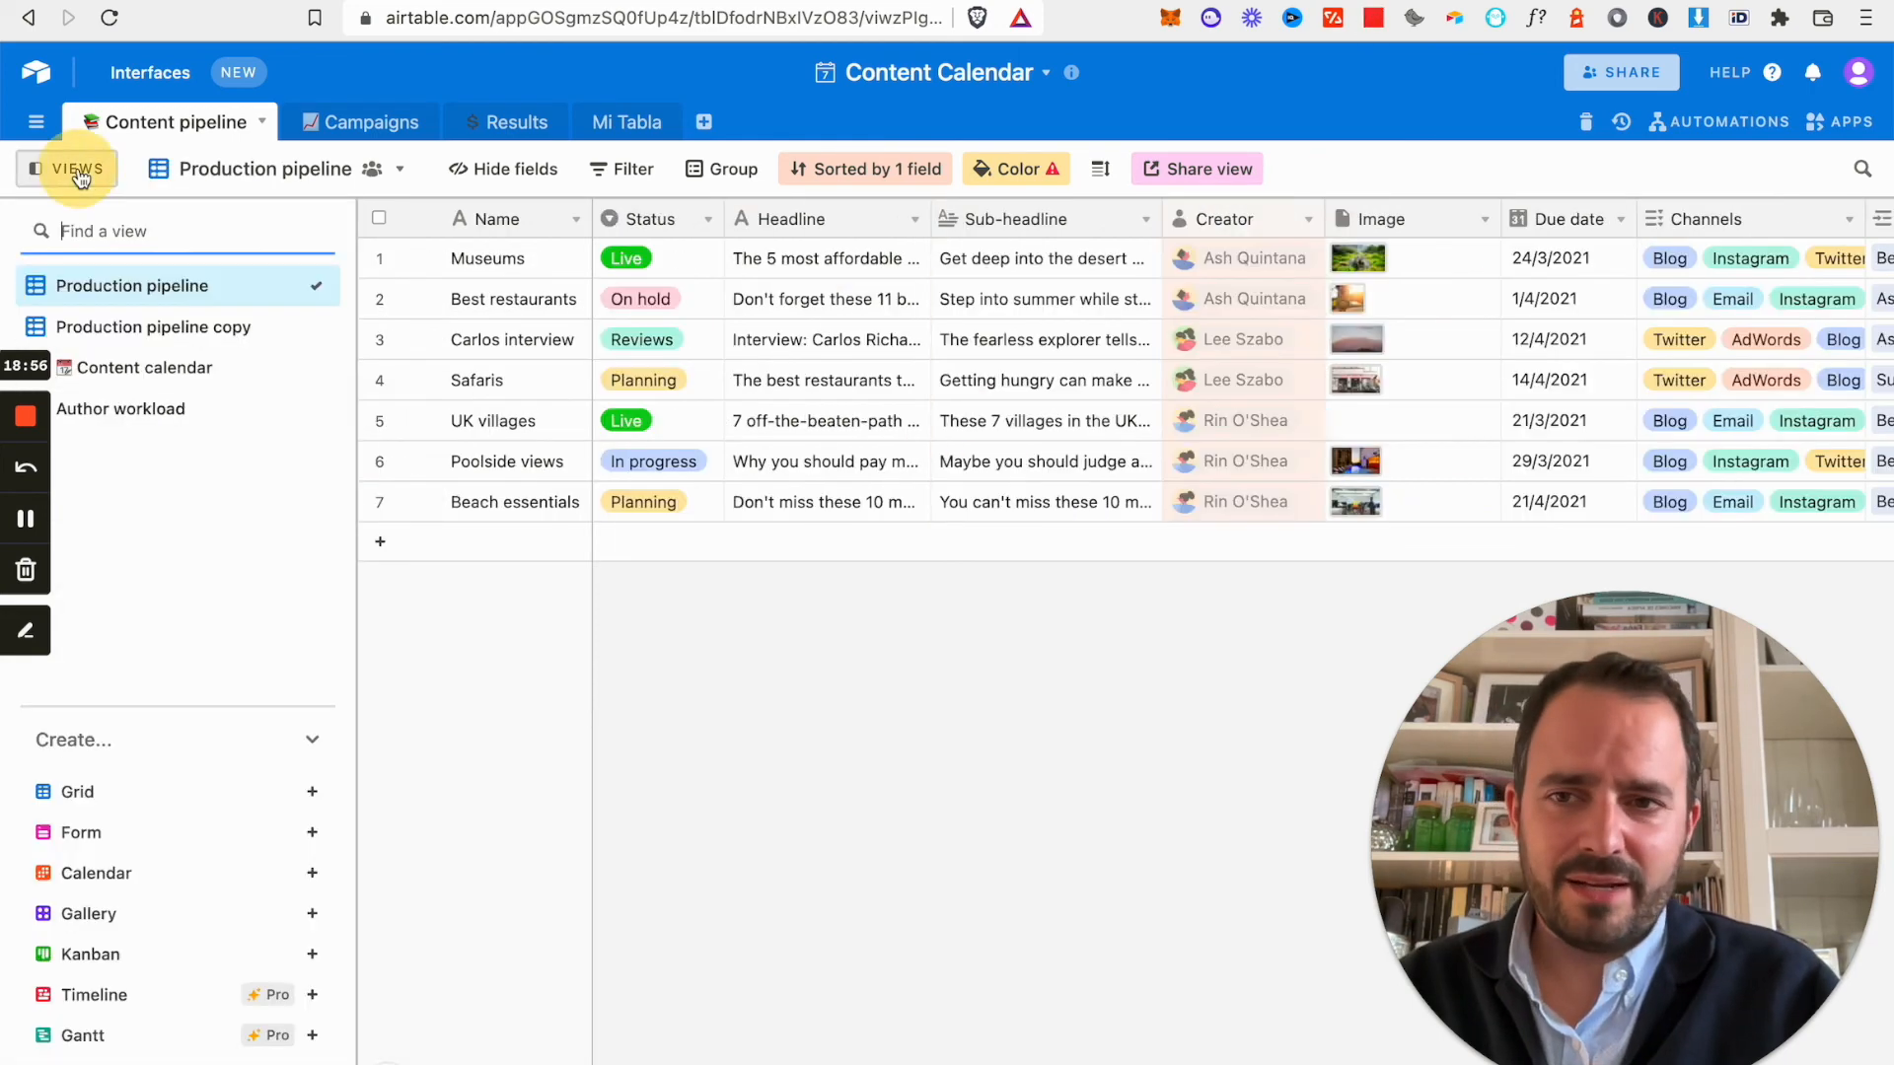
left_click_drag(355, 677, 279, 621)
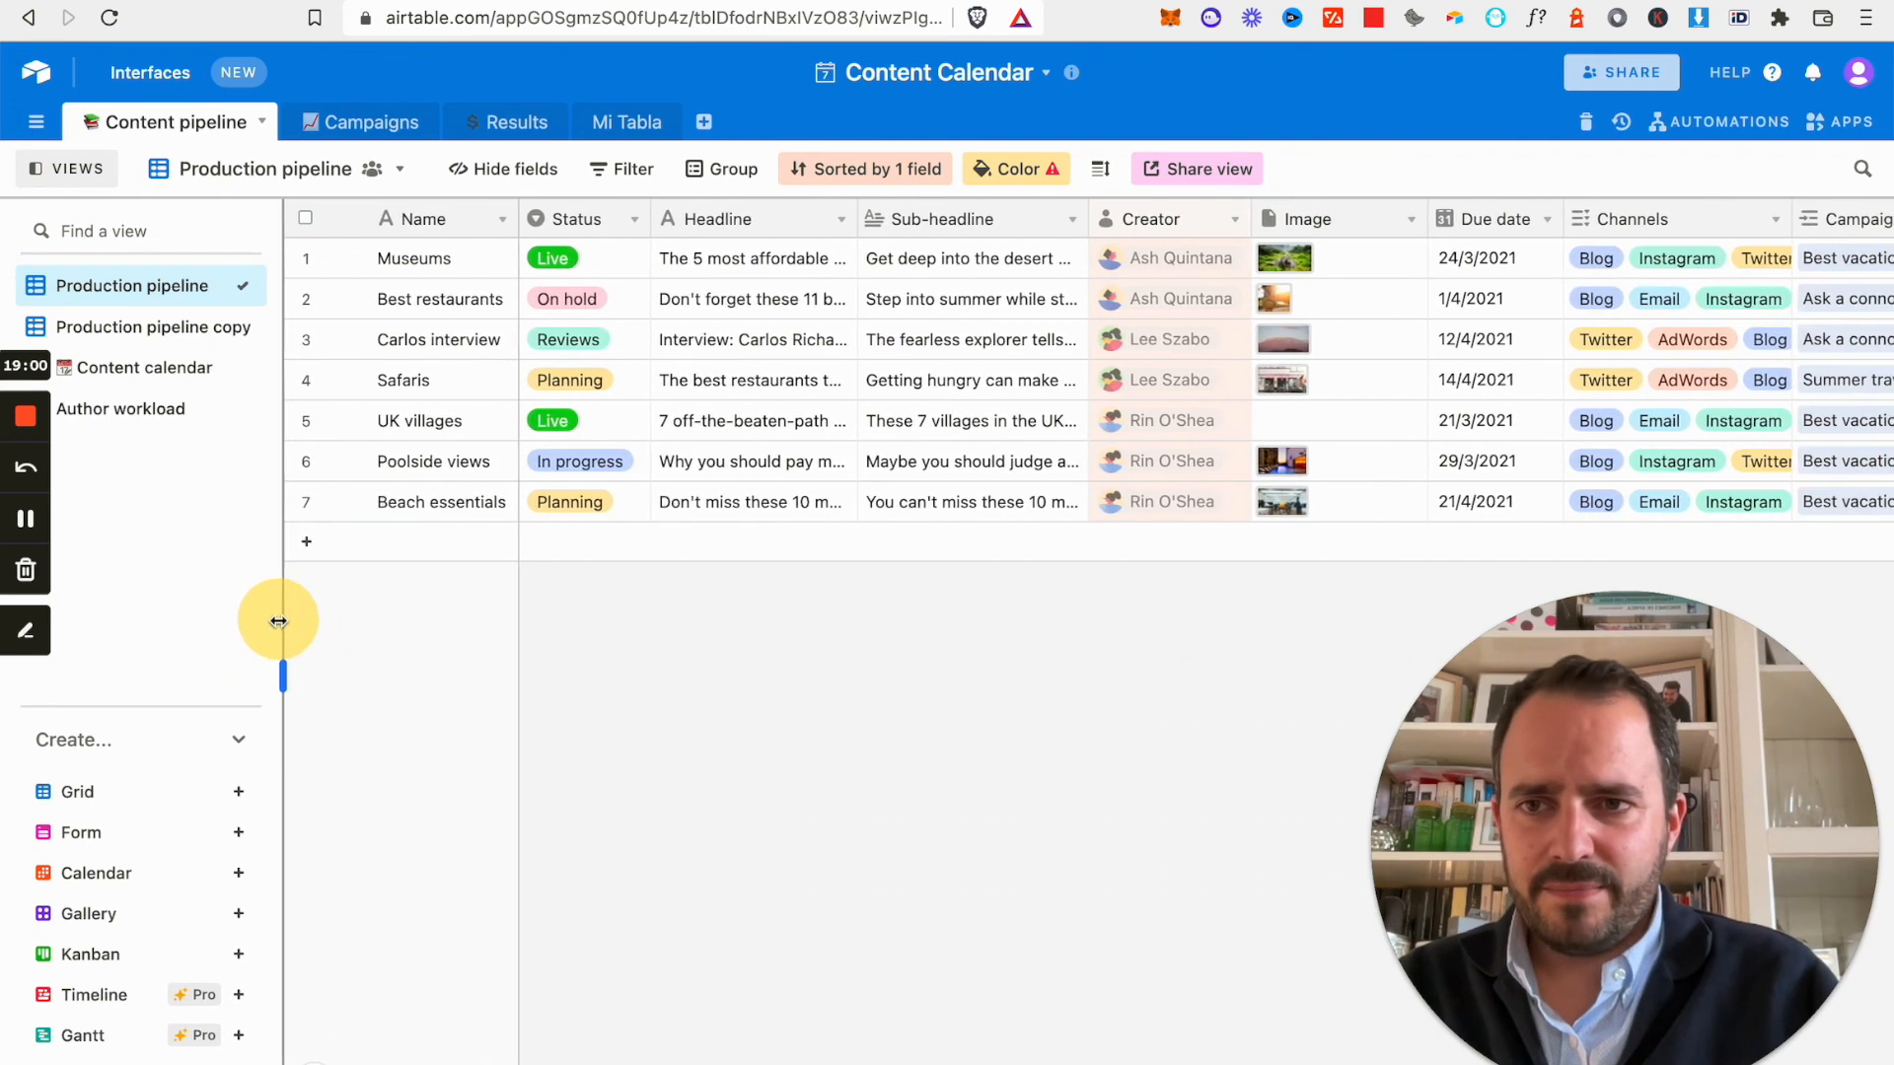
left_click(78, 170)
left_click(78, 169)
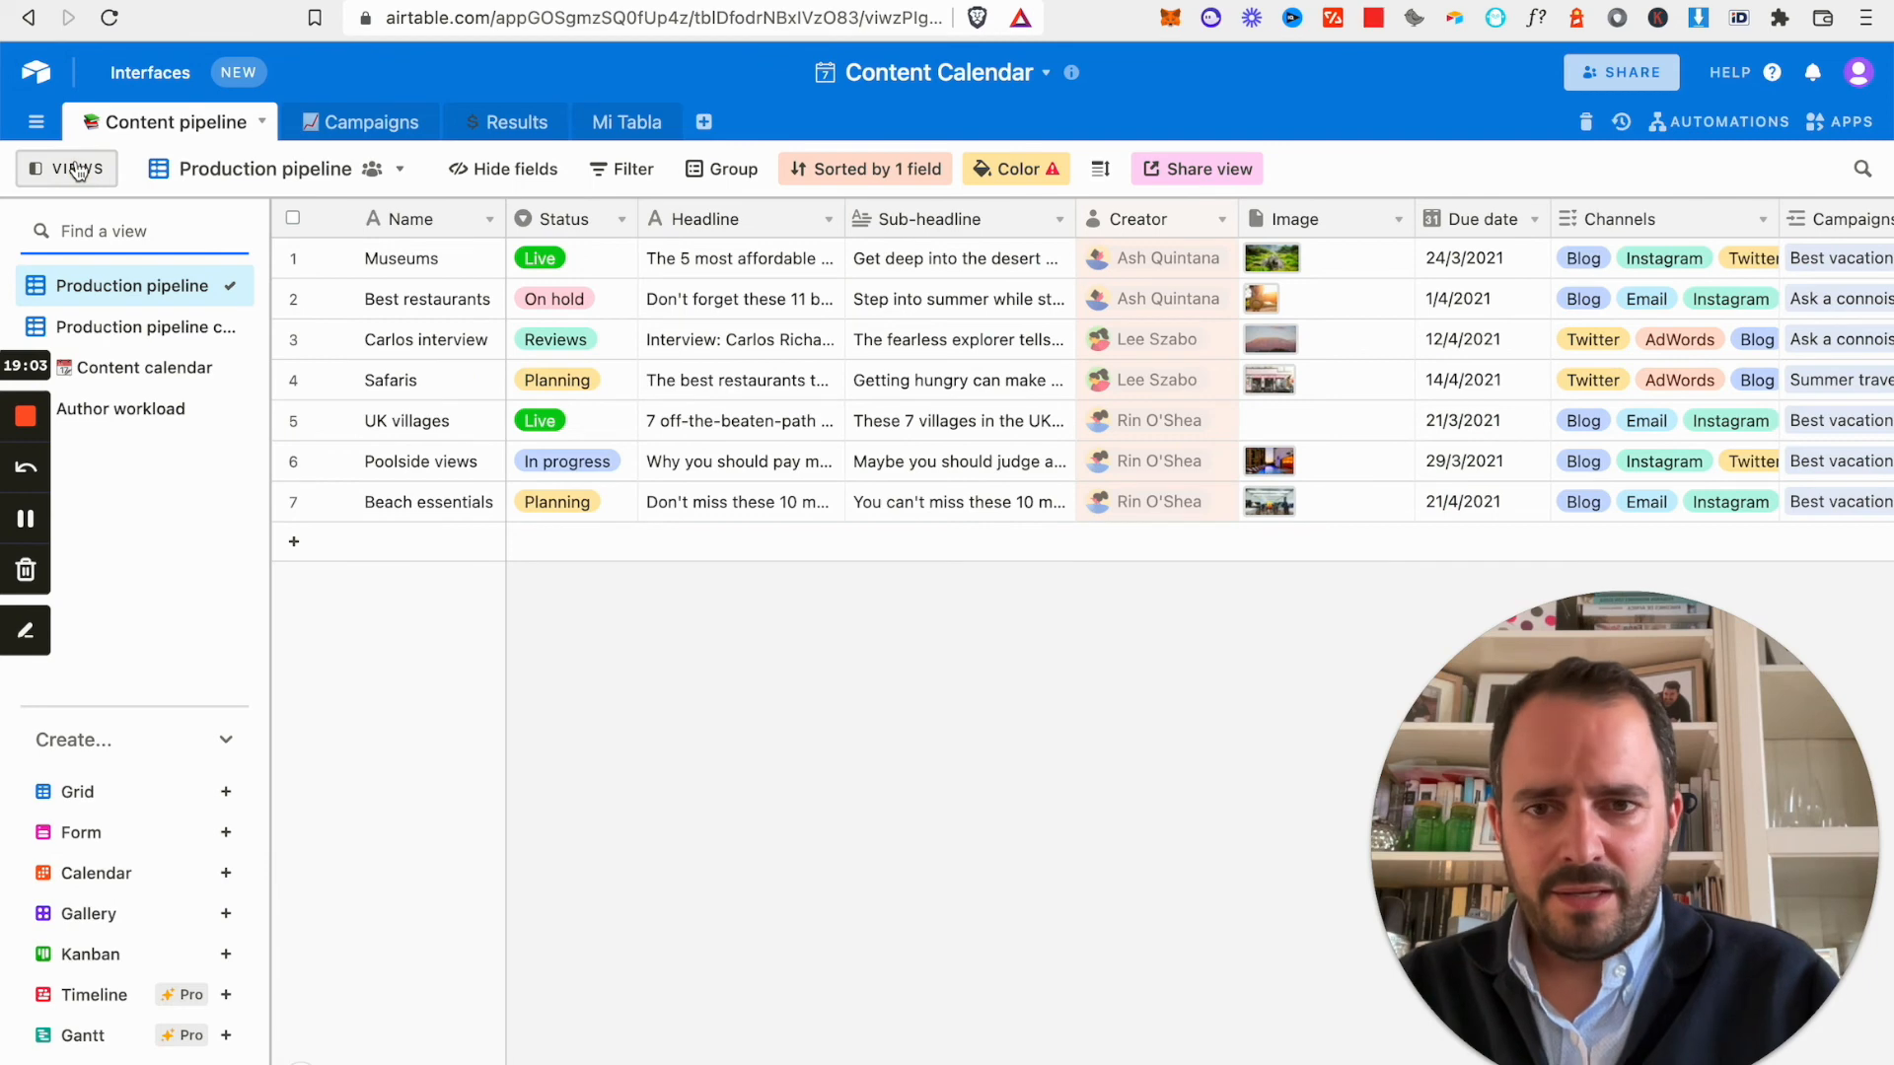
Widen the views sidebar and move the Author workload view above Content calendar in the list.
left_click_drag(270, 603, 414, 596)
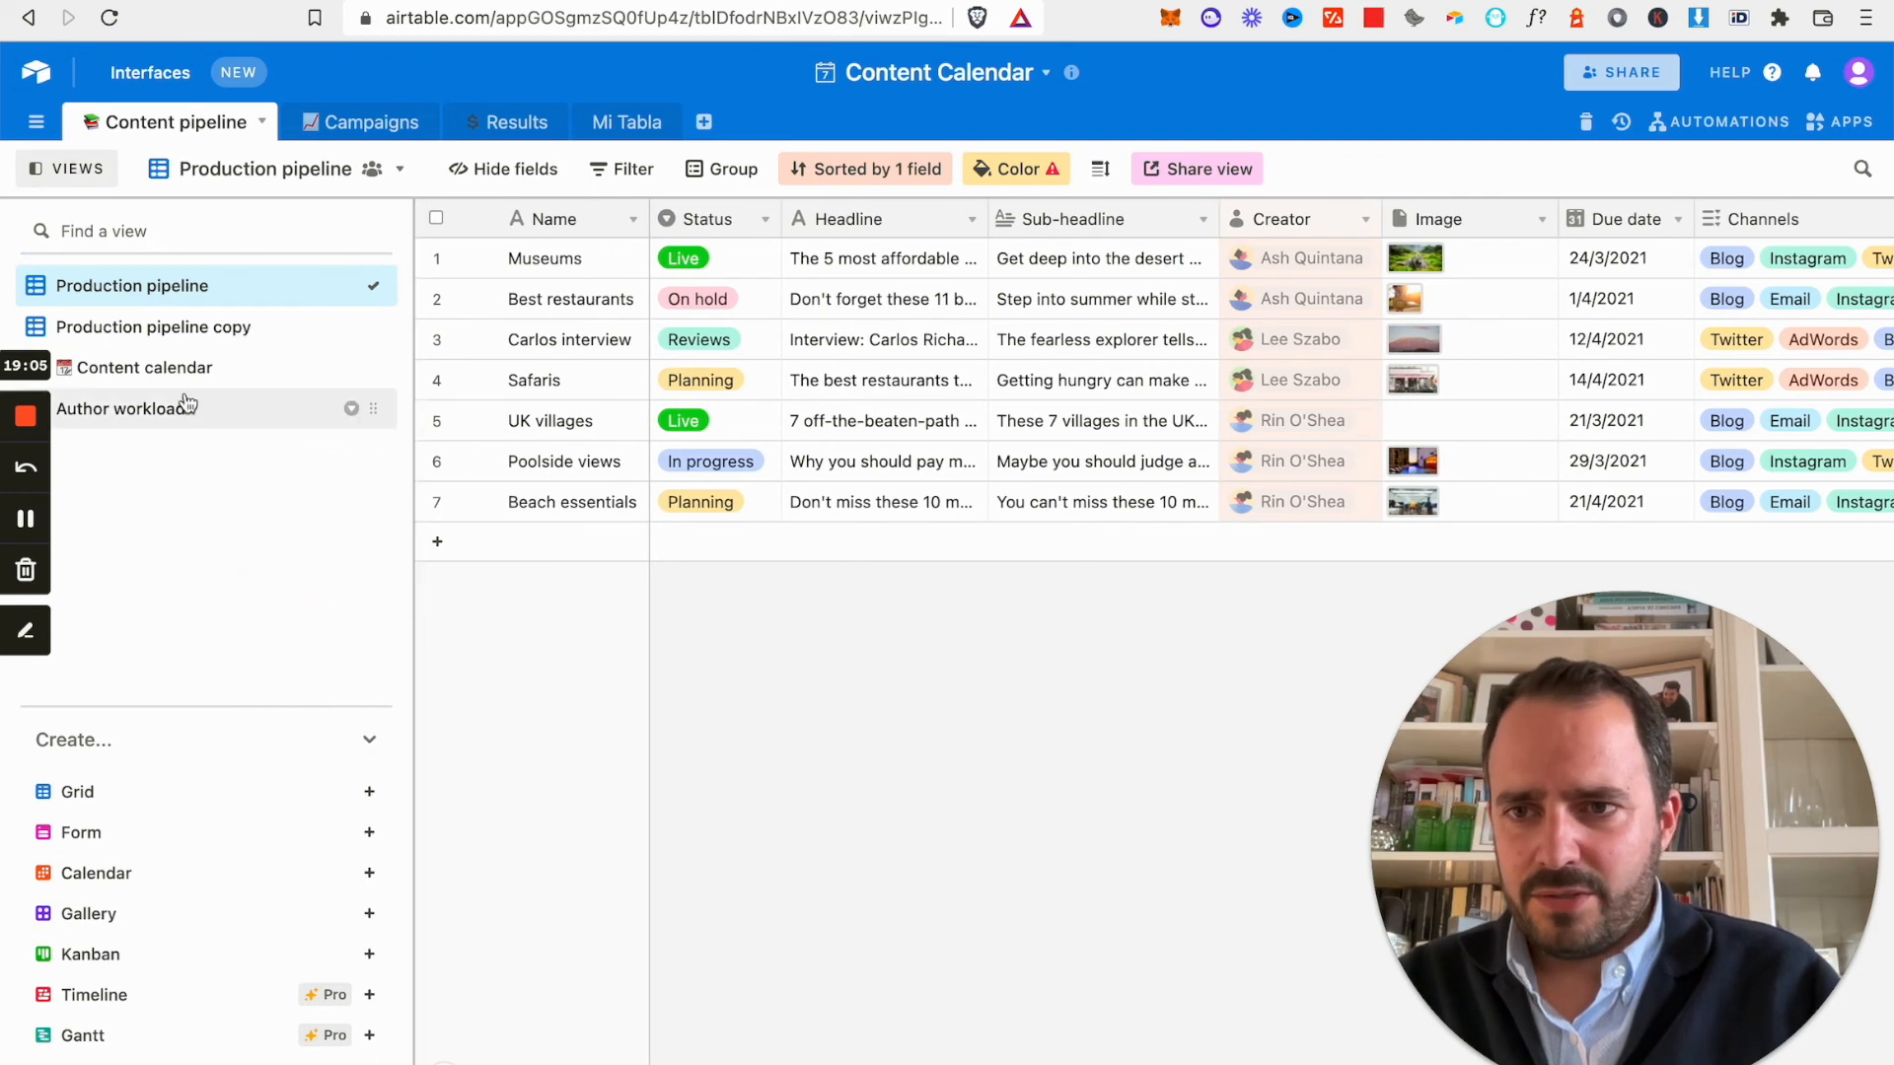
left_click_drag(377, 409, 372, 368)
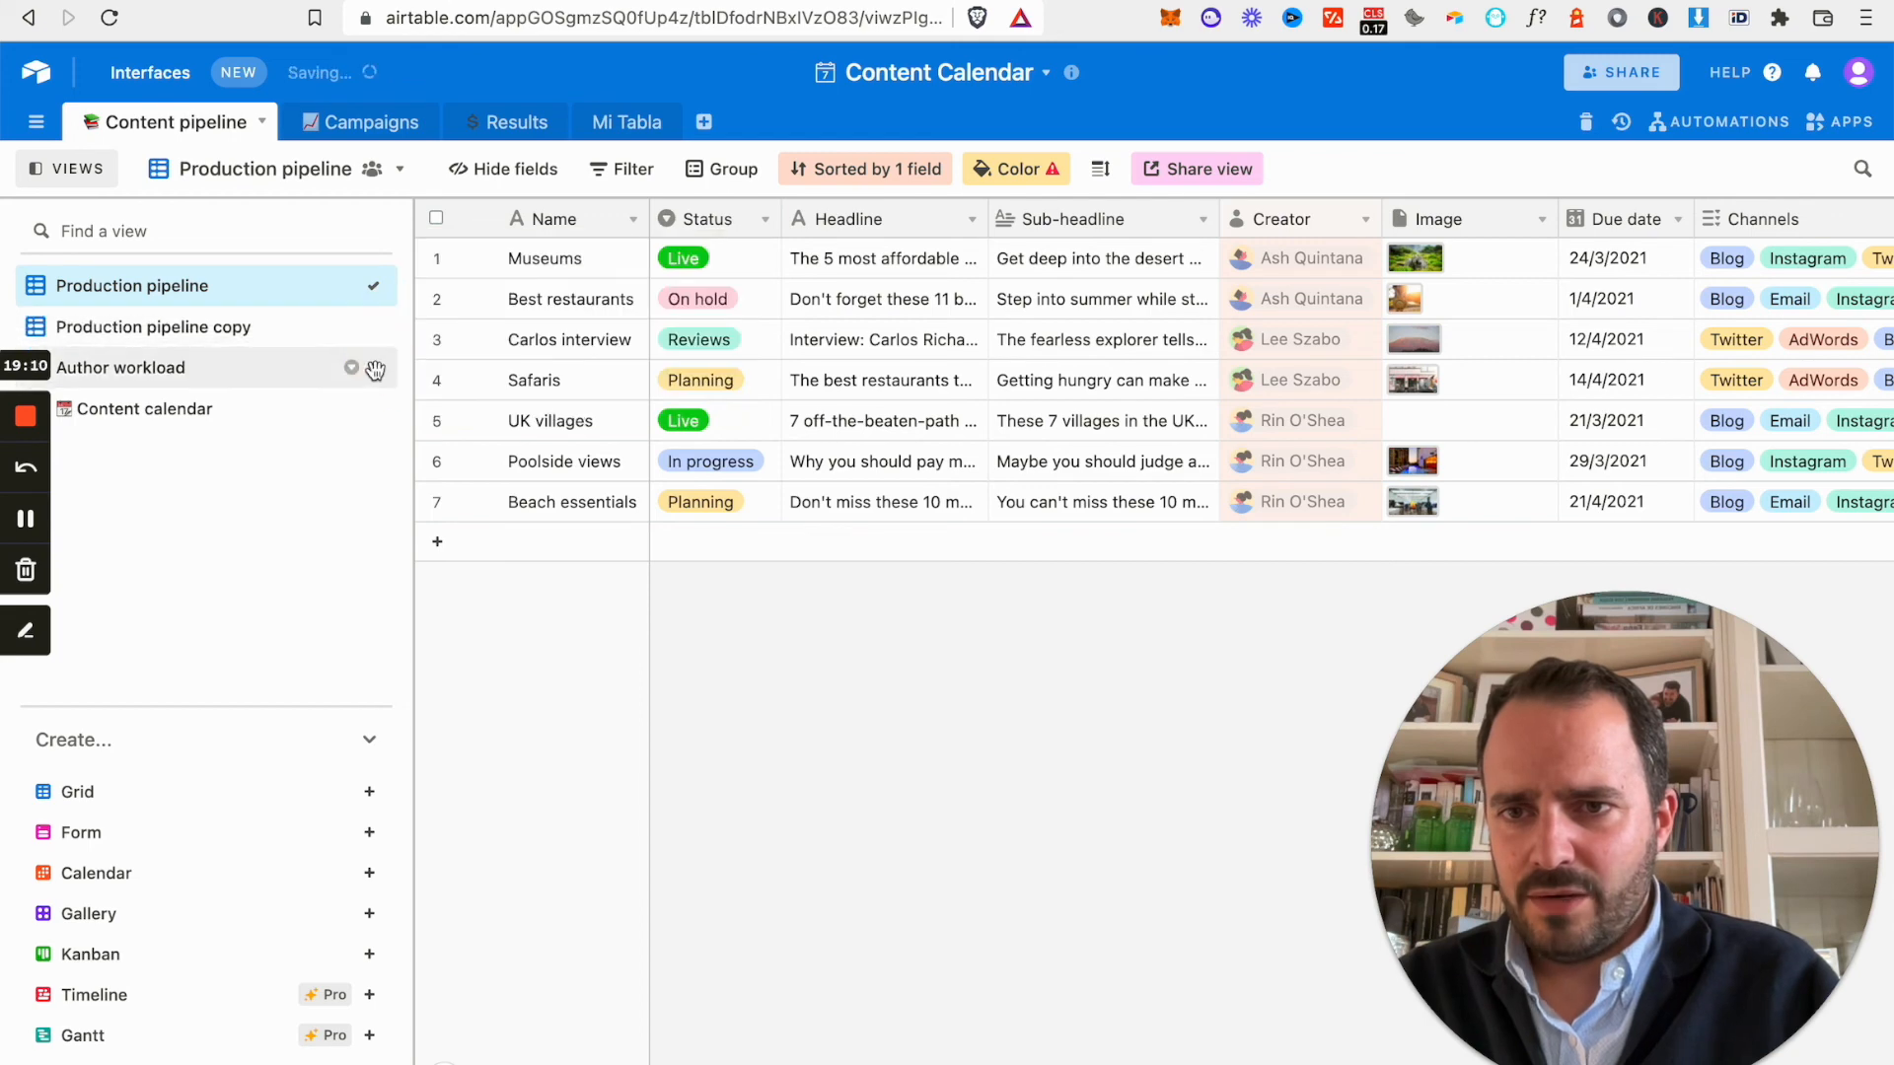
Open the Production pipeline copy view and look at its favorite, rename, duplicate and delete options in the view list.
left_click(224, 330)
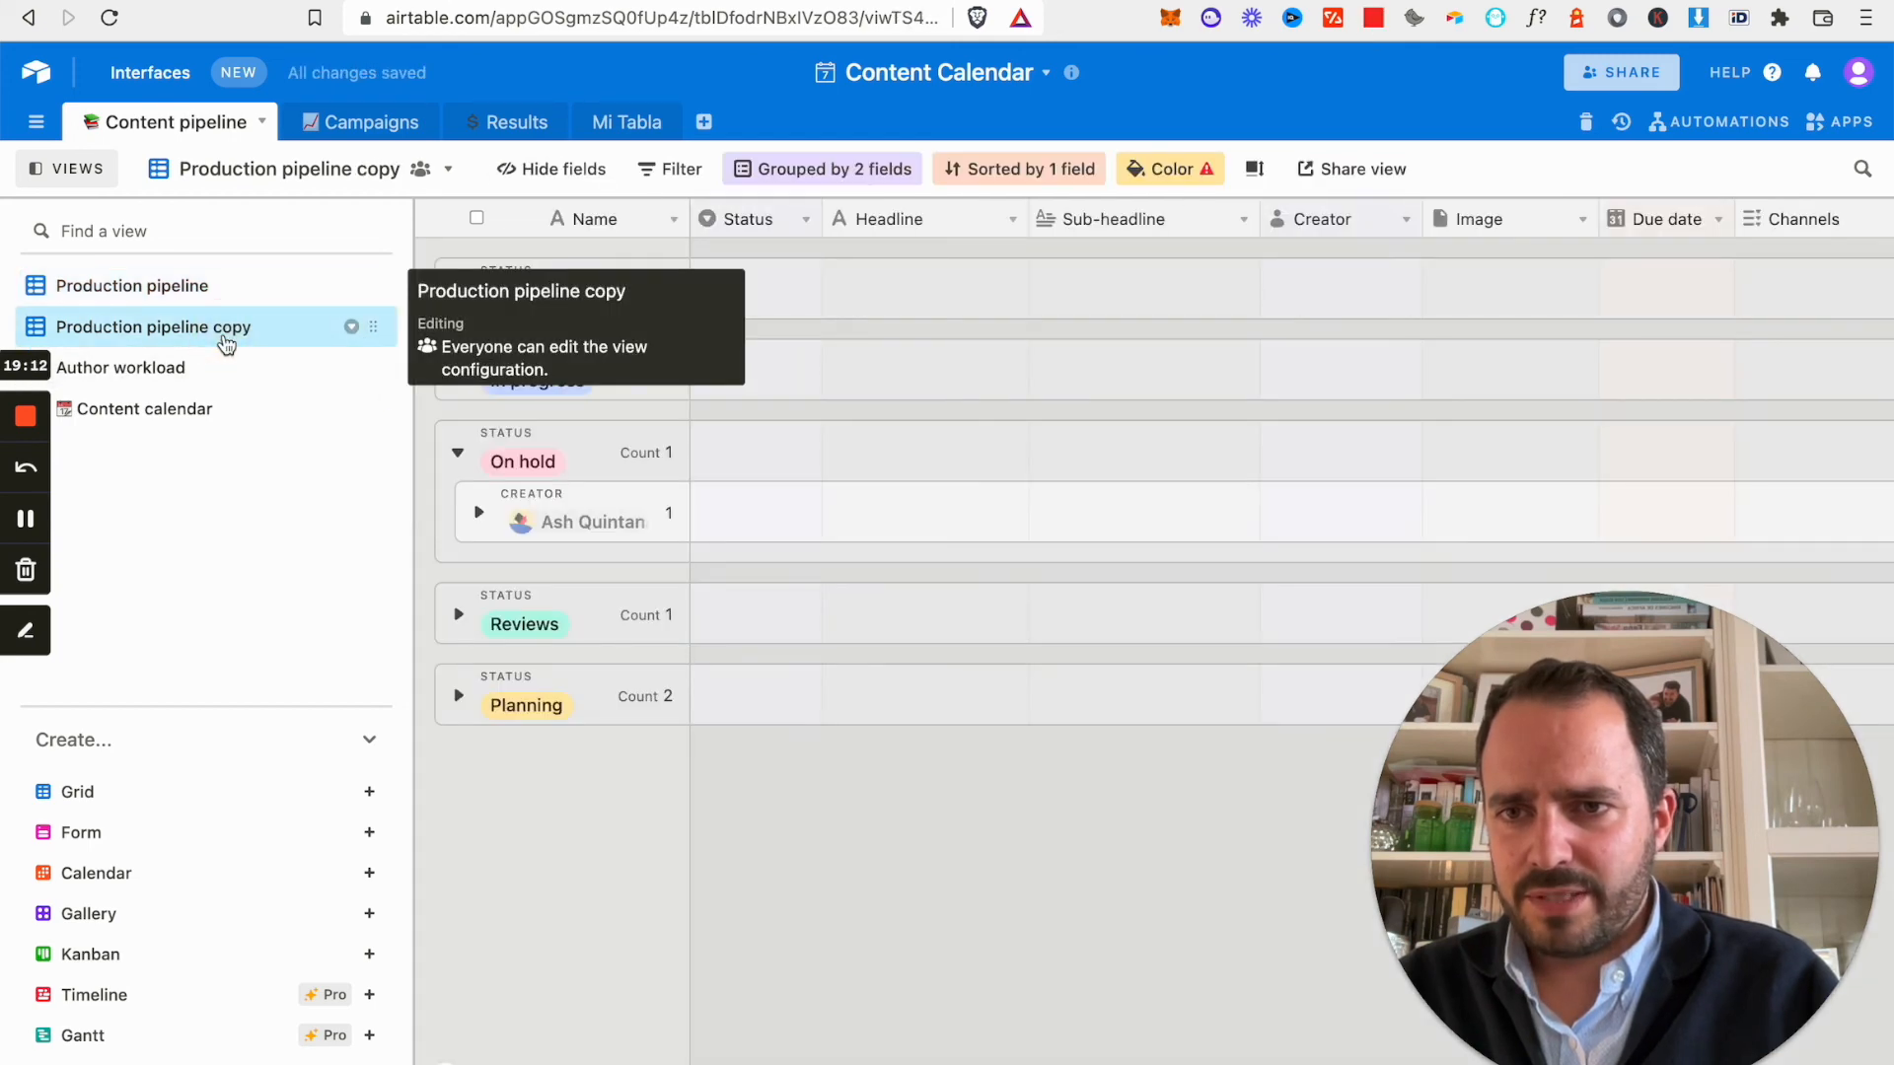
left_click(352, 328)
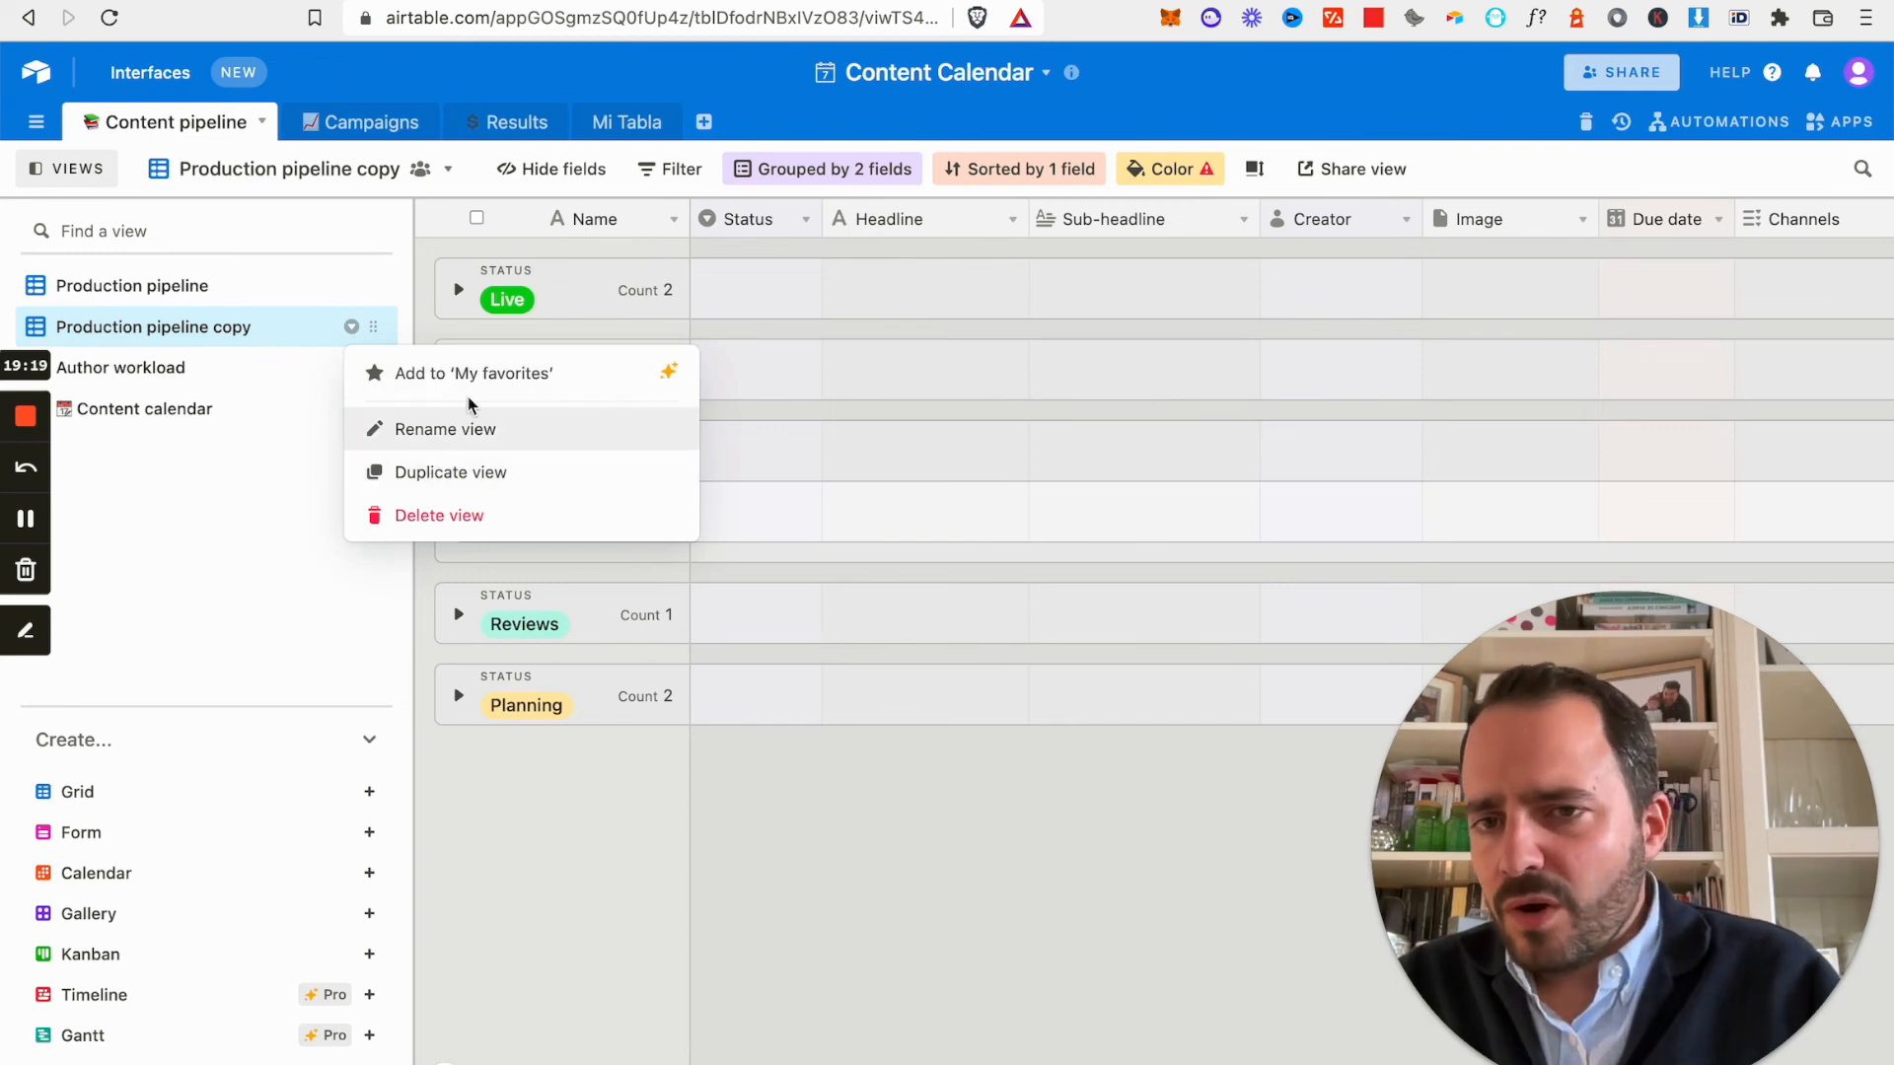
left_click(291, 515)
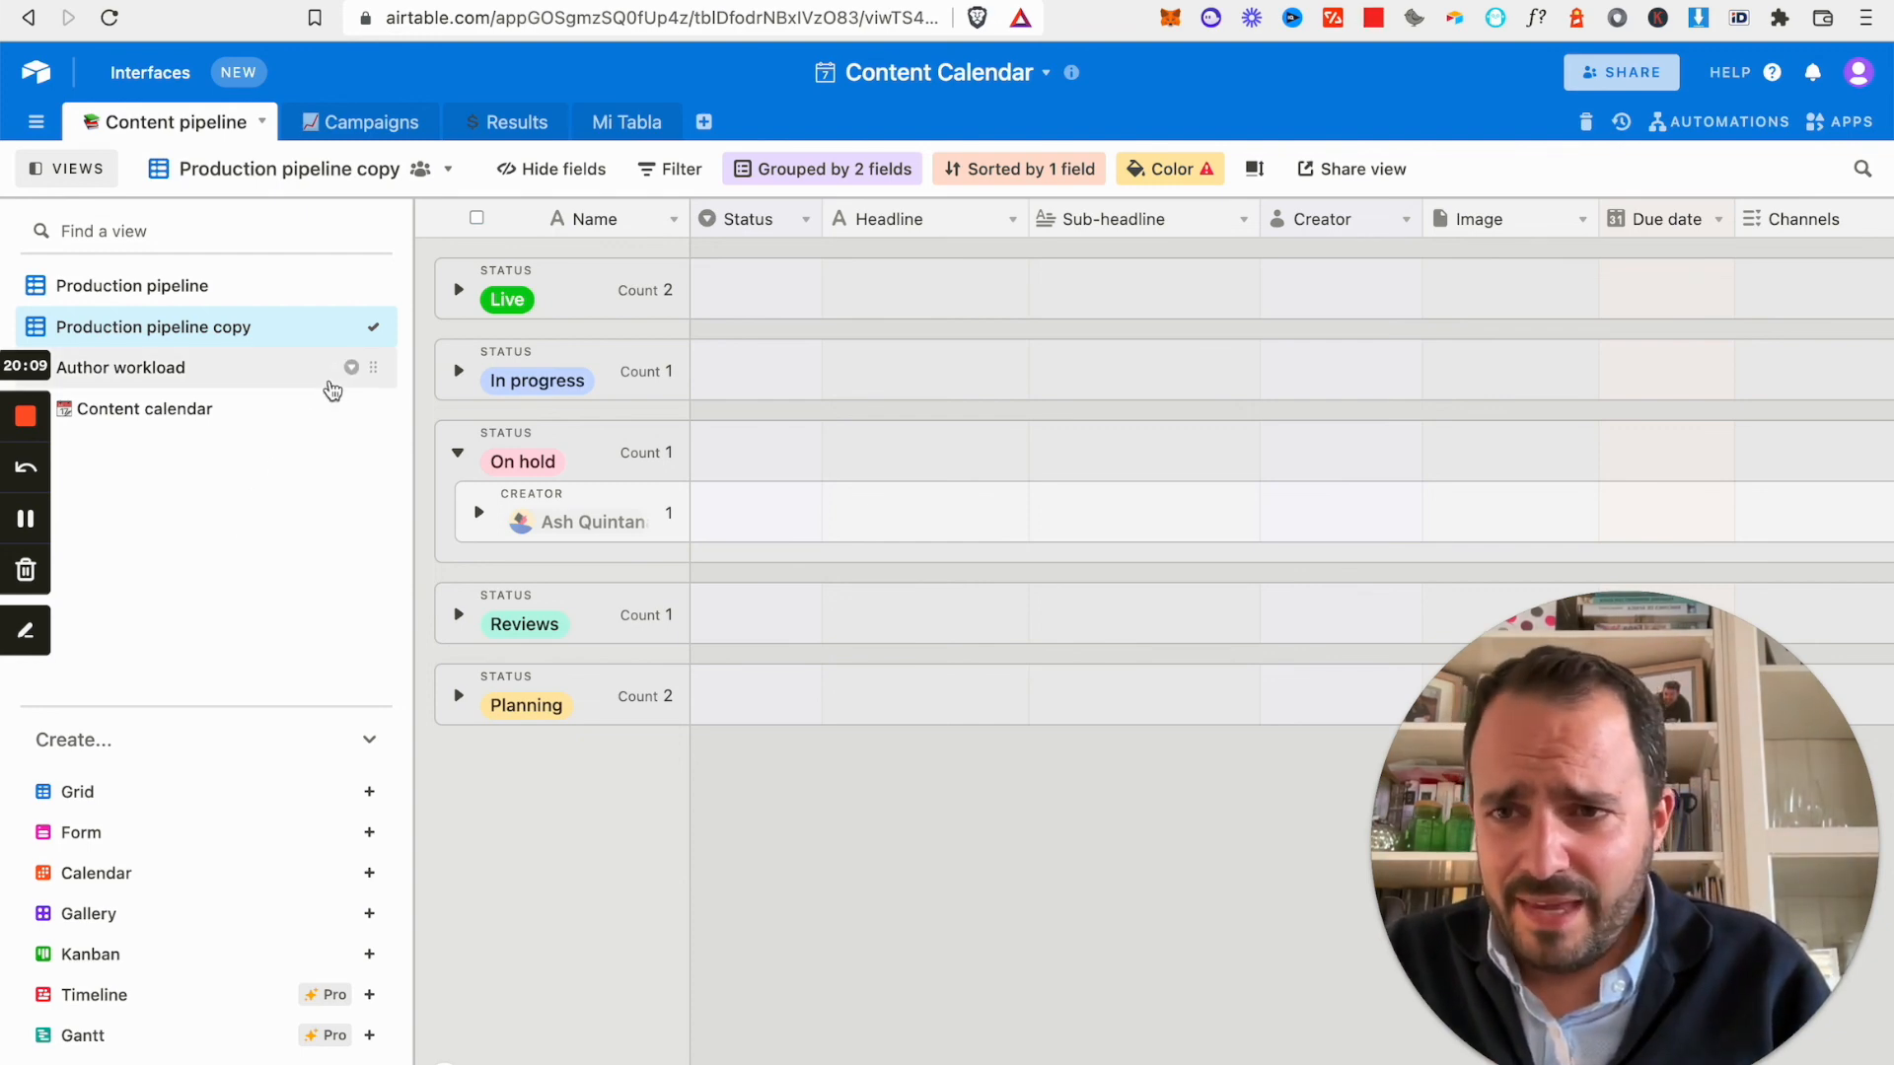
Switch between Production pipeline and Production pipeline copy to compare the two views, ending on the copy.
left_click(173, 285)
left_click(197, 328)
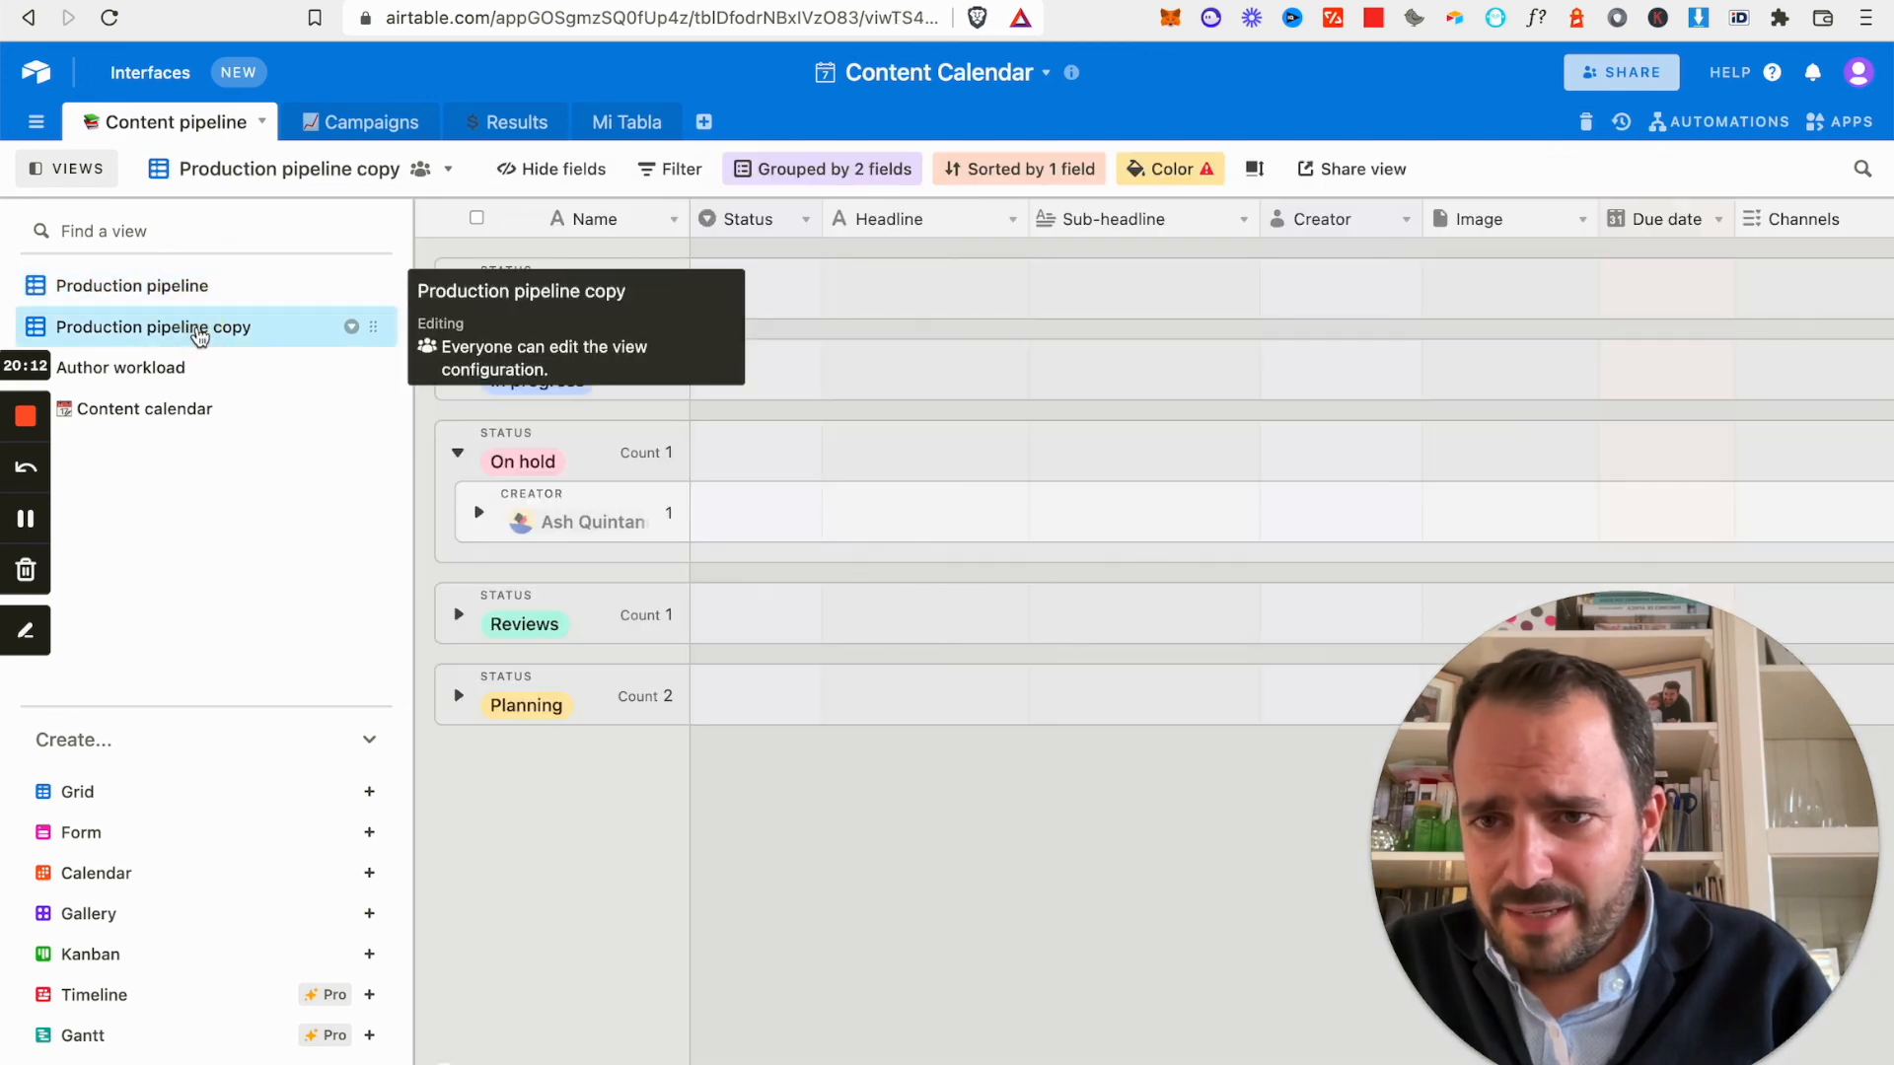
left_click(244, 292)
left_click(251, 330)
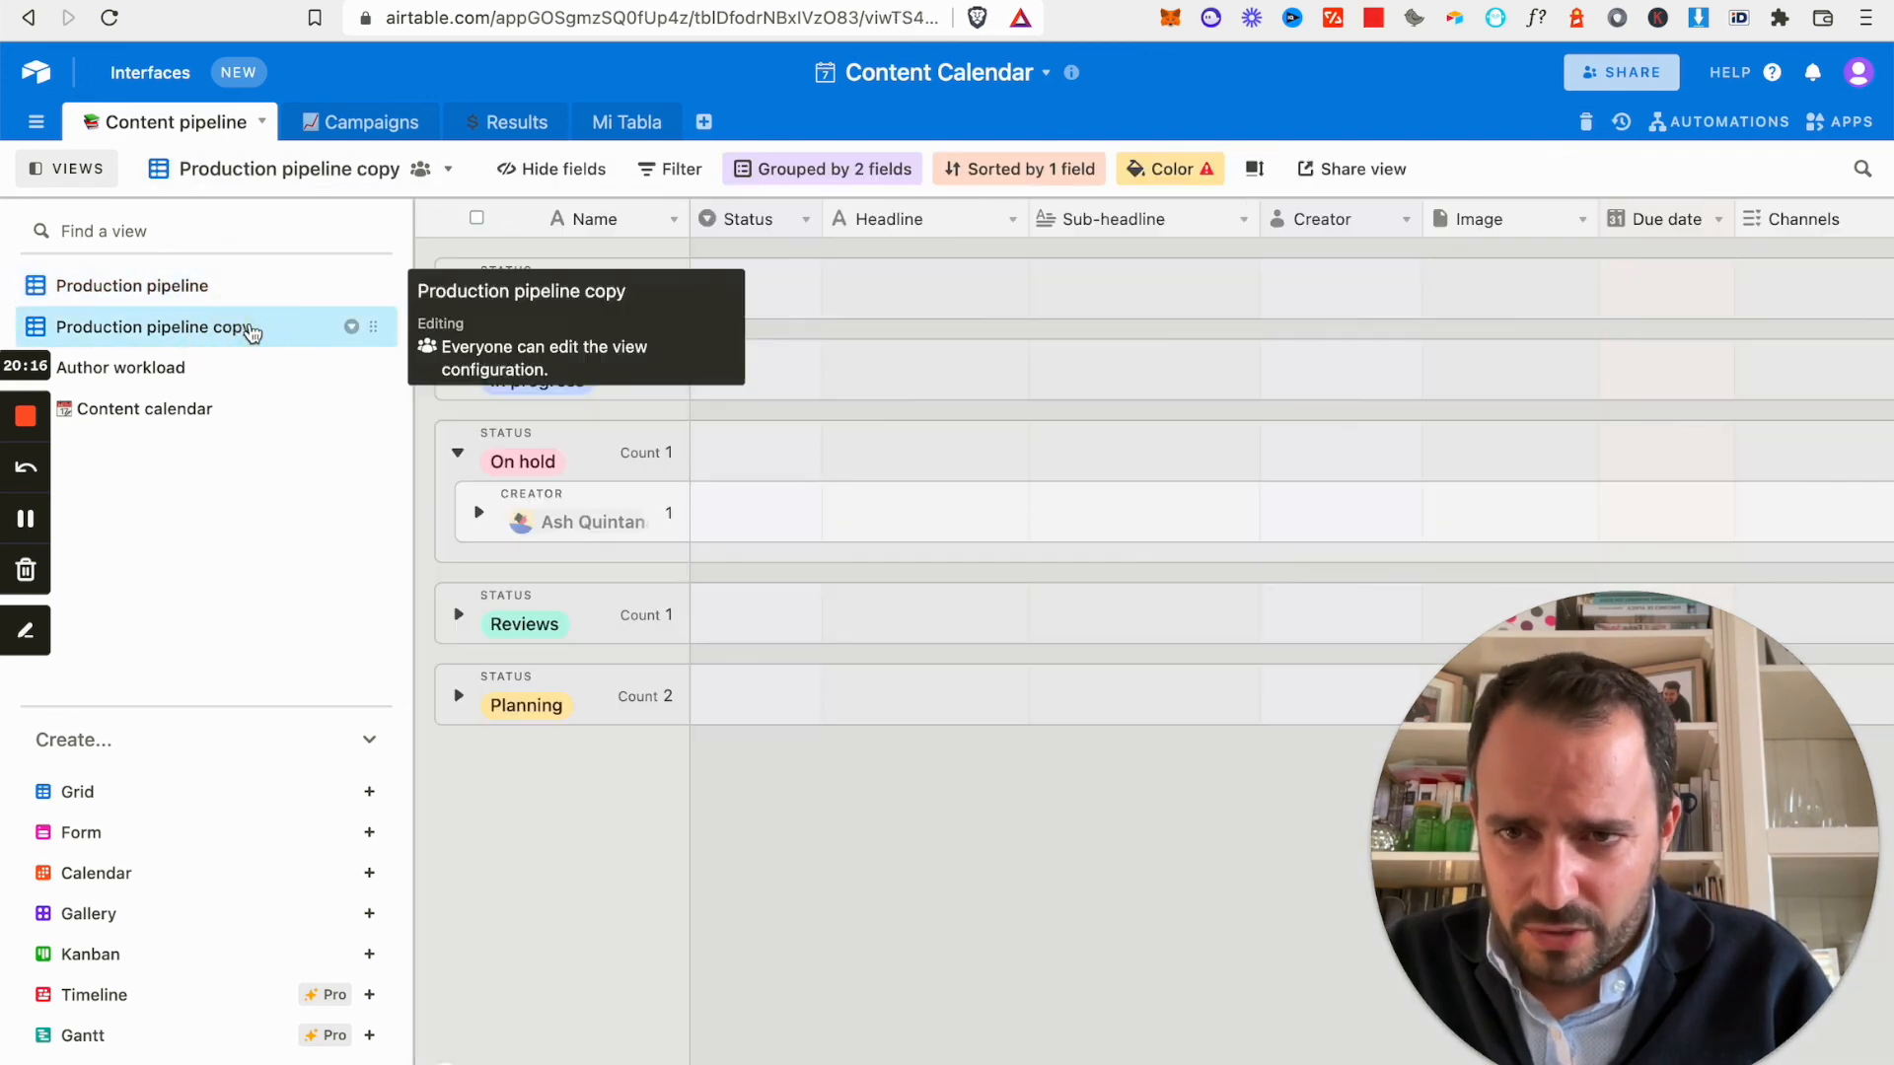
Examine the full set of options for Production pipeline copy, including the Collaborative, Personal and Locked view types.
left_click(449, 174)
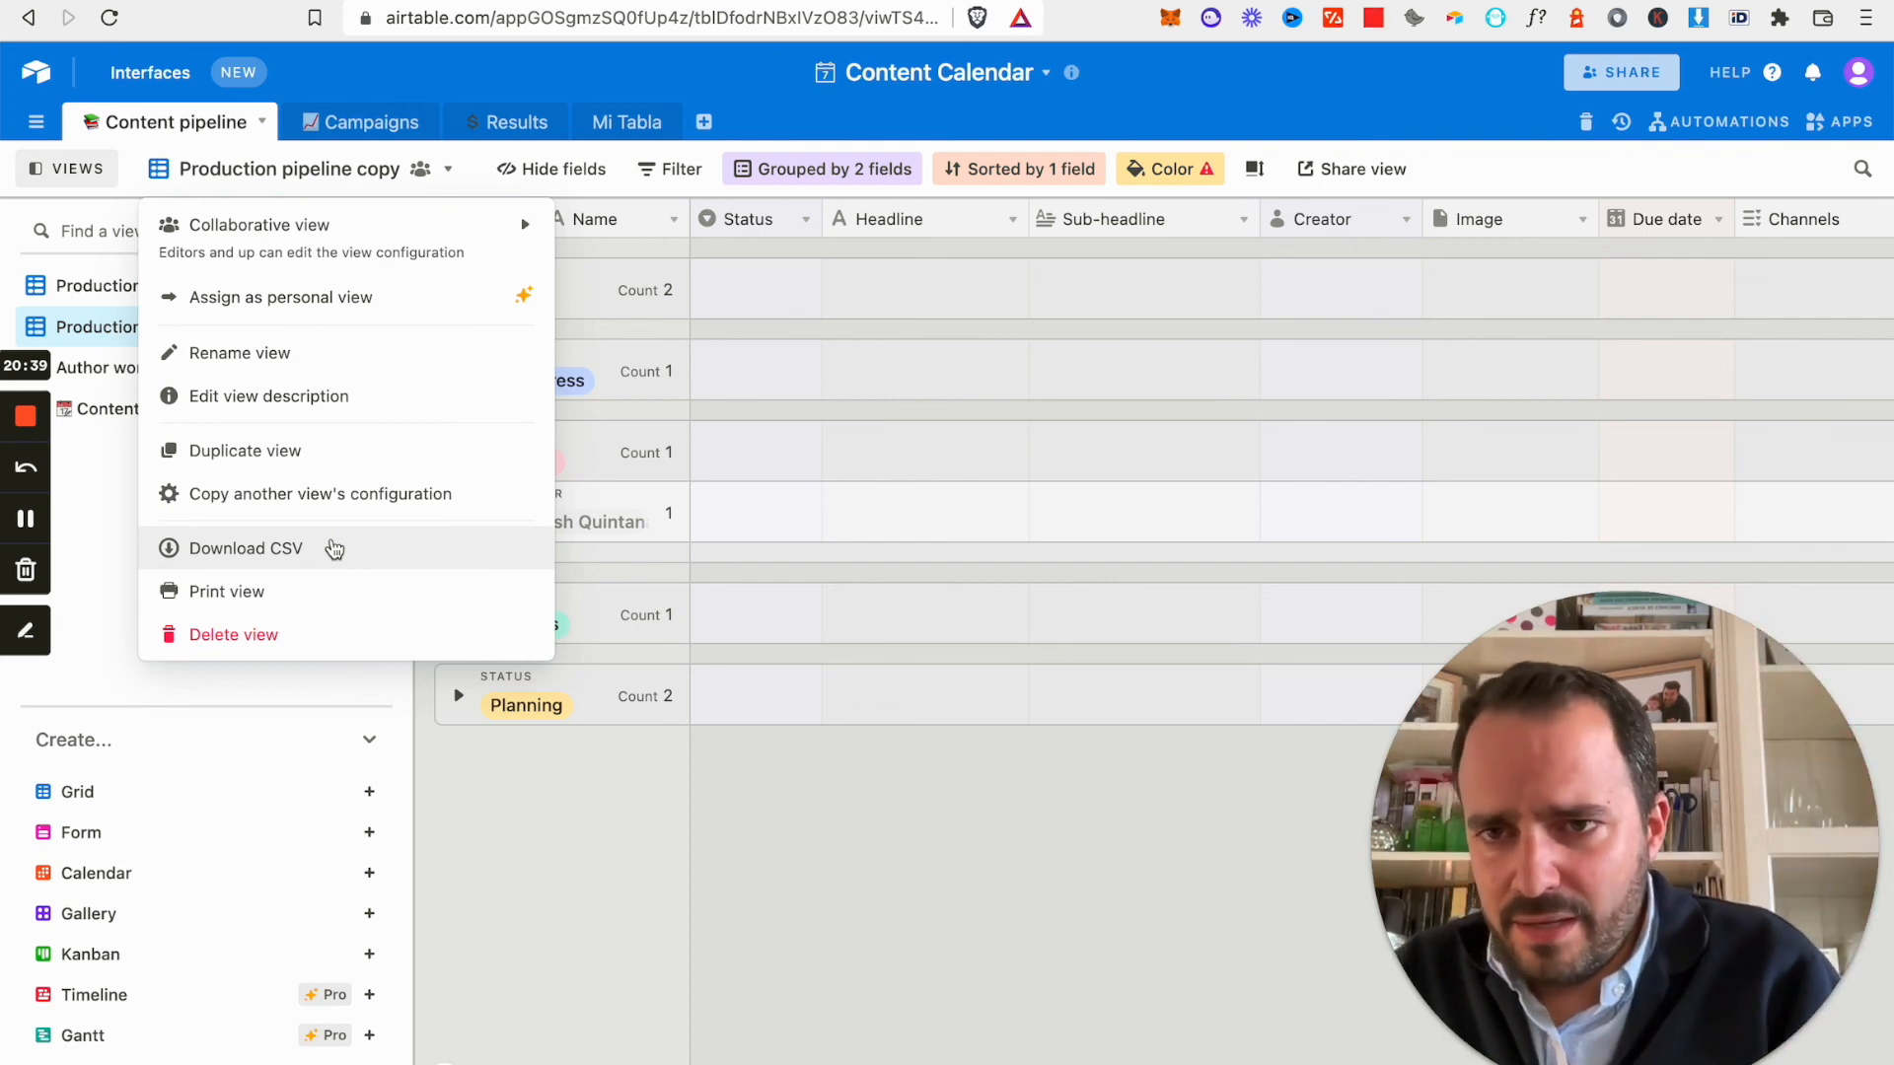
mouse_move(468, 255)
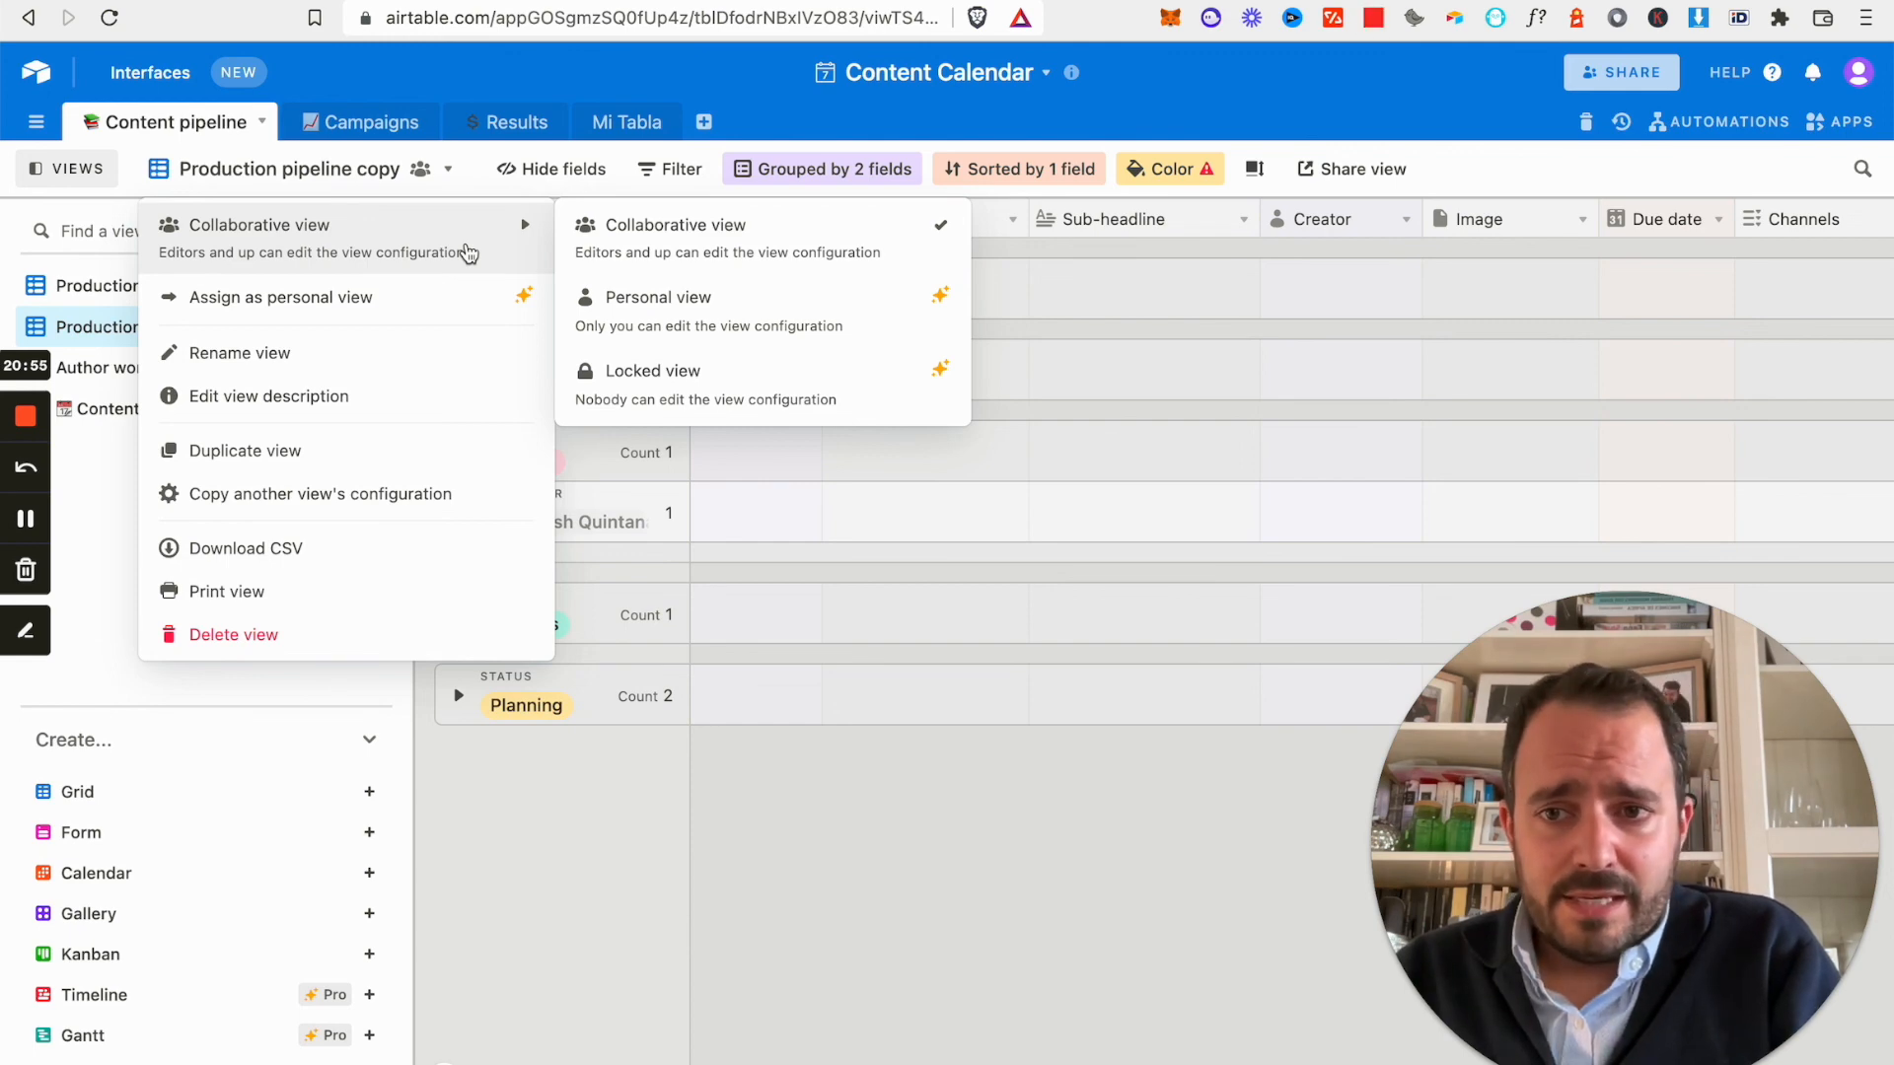
left_click(489, 876)
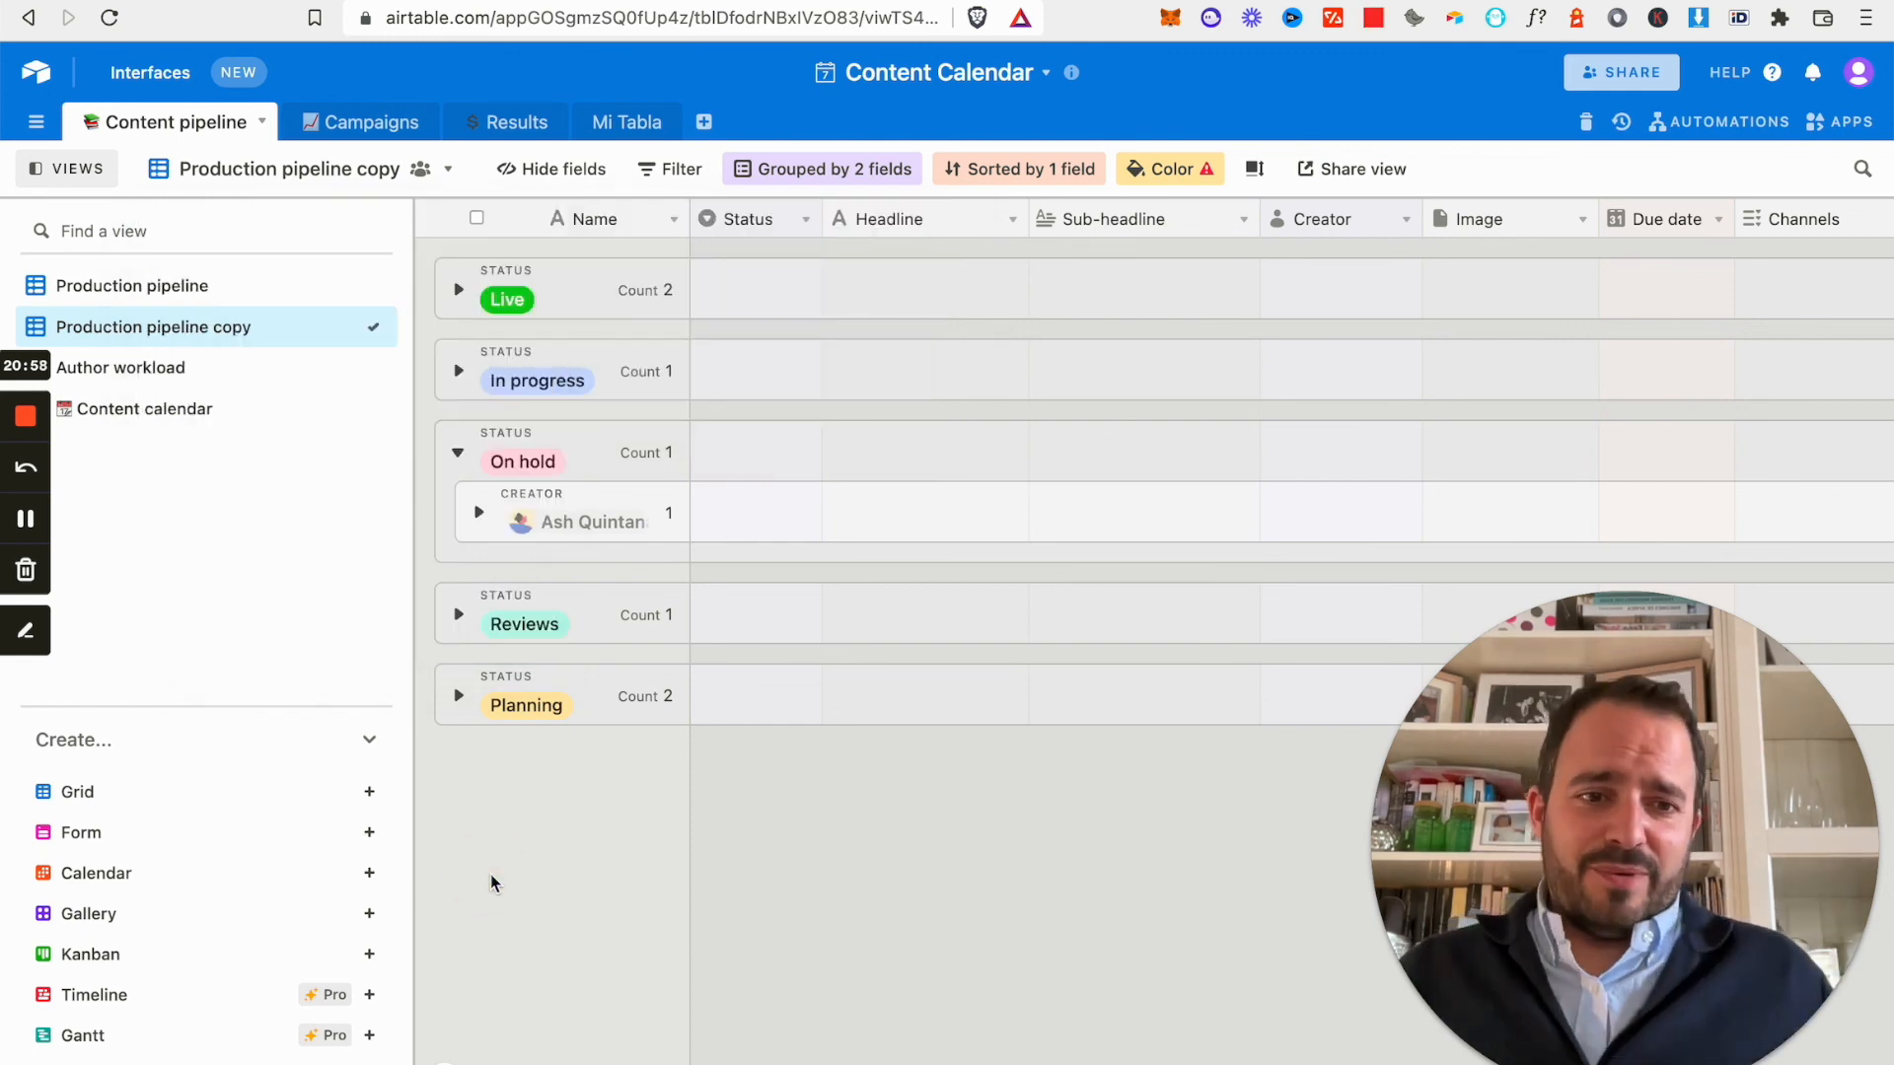